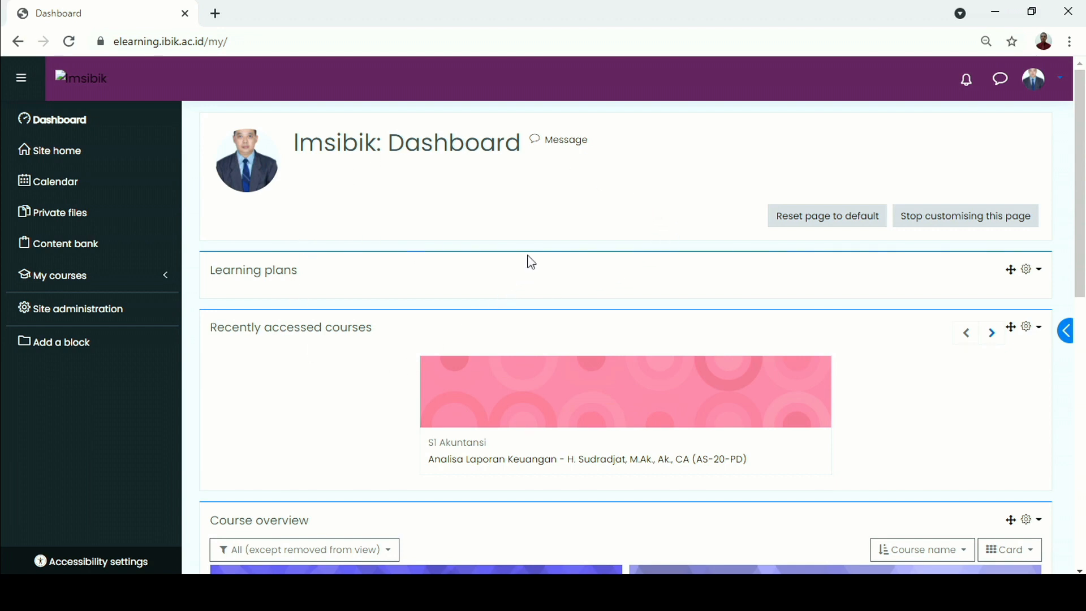
# - Open the Analisa Laporan Keuangan course card from the Dashboard's Course overview
pyautogui.scroll(-4, 463, 244)
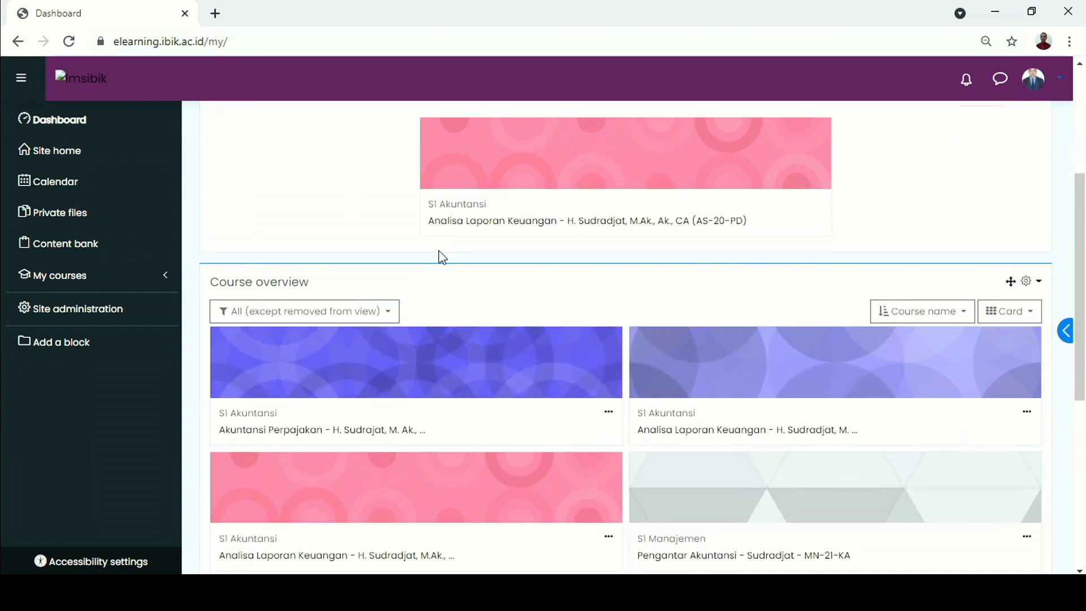
pyautogui.scroll(-3, 443, 257)
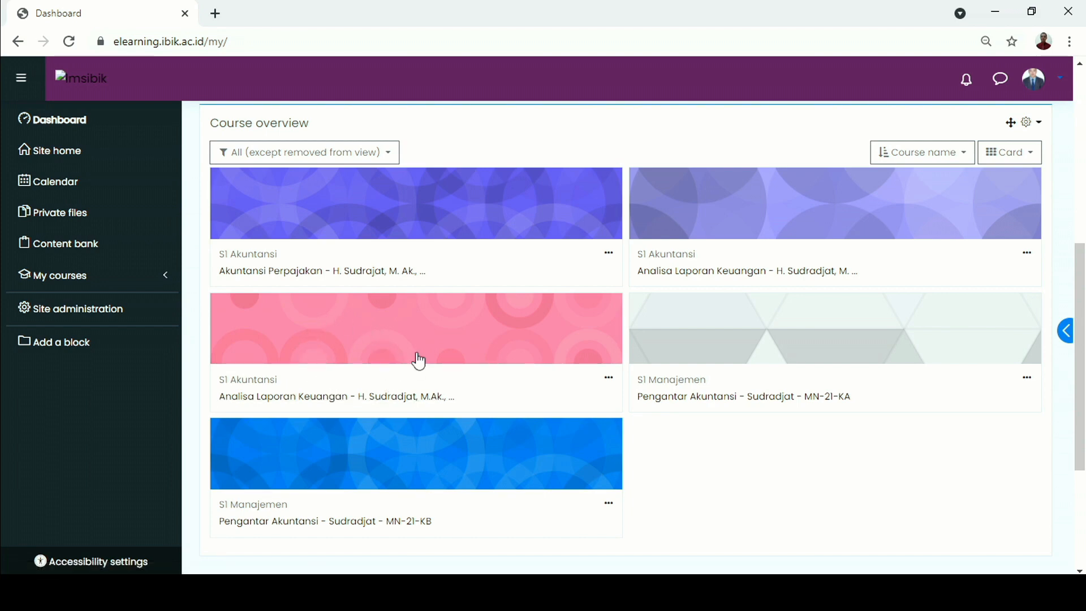
pyautogui.click(326, 398)
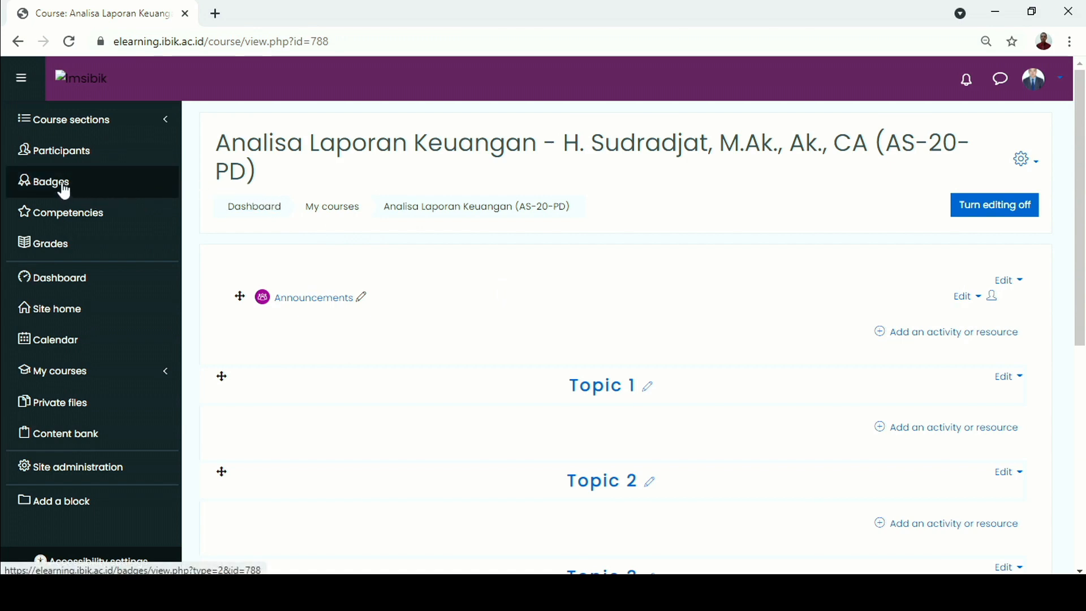
# - Open the course's Participants page, which lists the 4 enrolled people
pyautogui.click(57, 161)
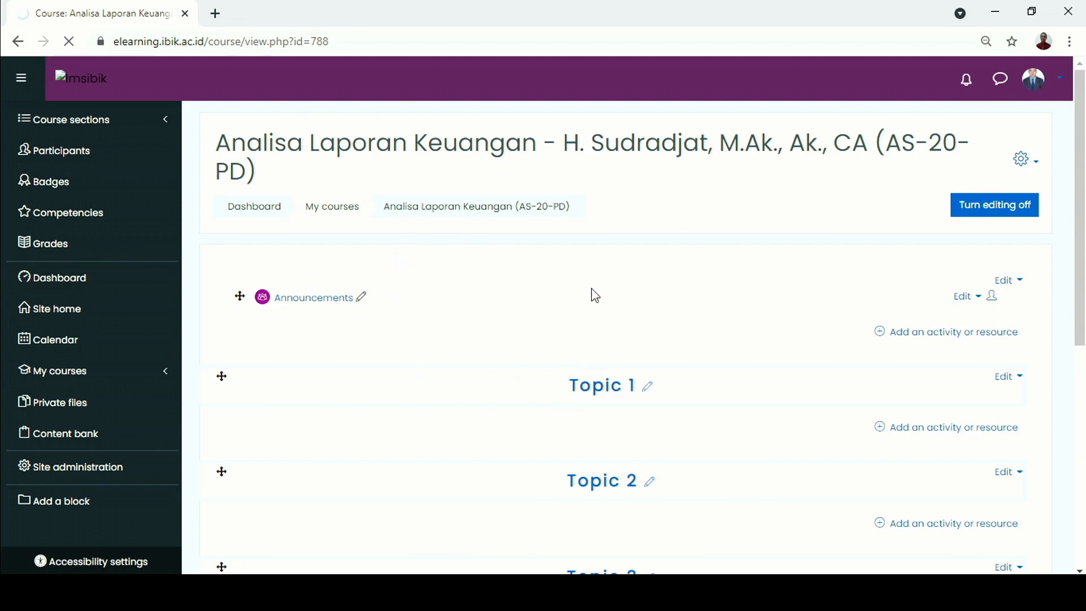
pyautogui.scroll(-4, 489, 309)
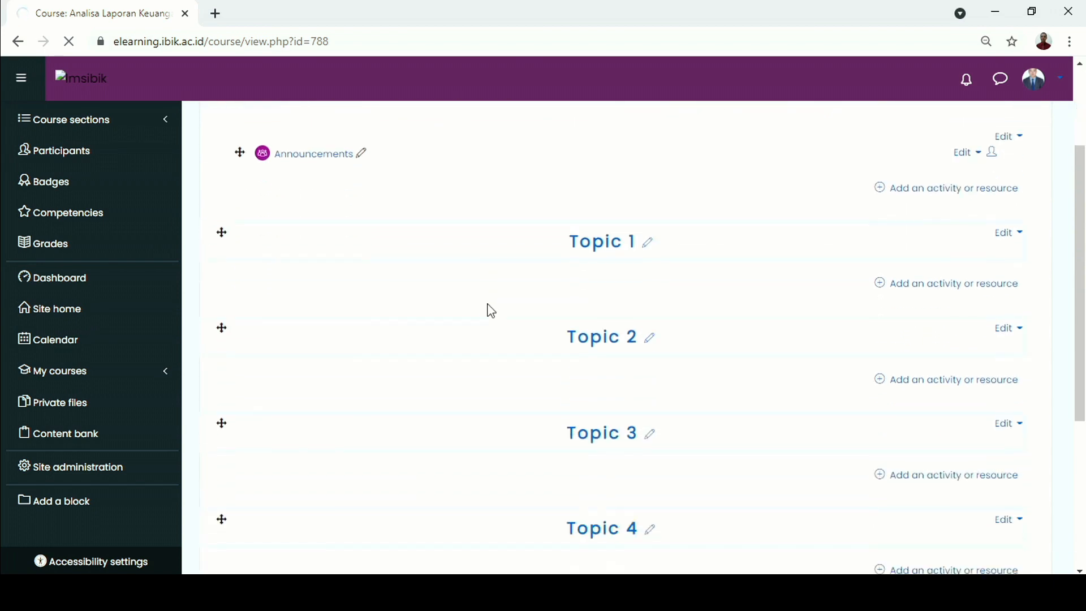
pyautogui.scroll(3, 491, 311)
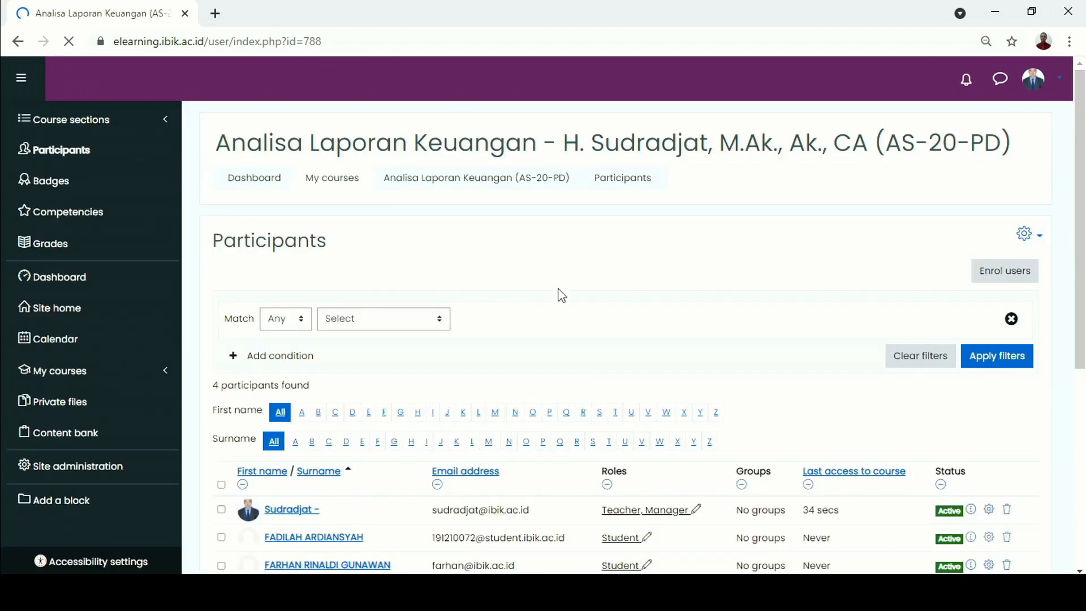
pyautogui.scroll(-3, 562, 294)
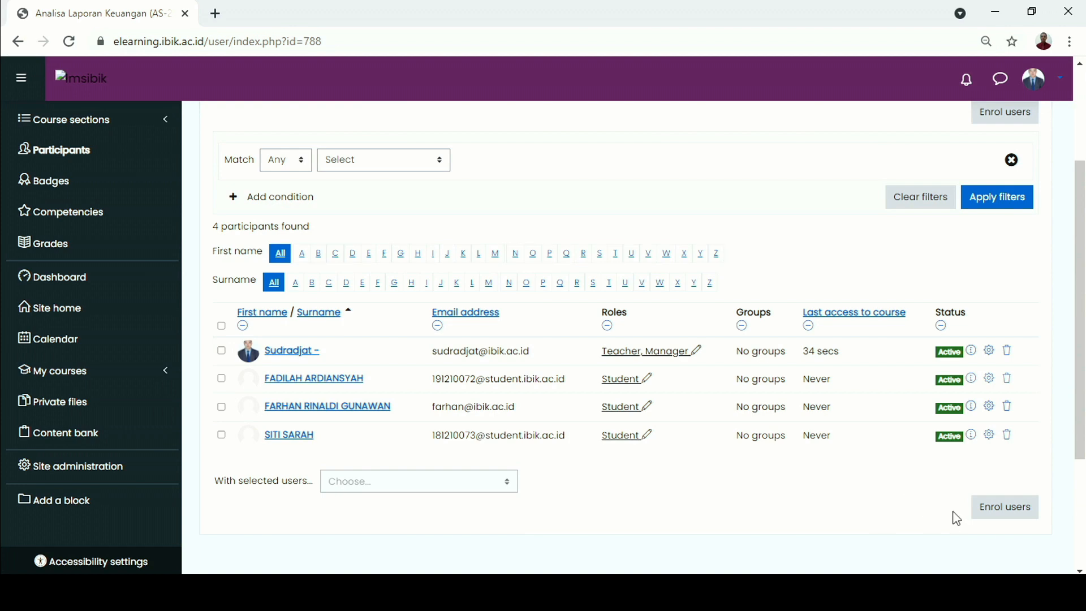
# - In Enrol users, find and select a student by their ID, keeping the role as Student
pyautogui.click(1002, 512)
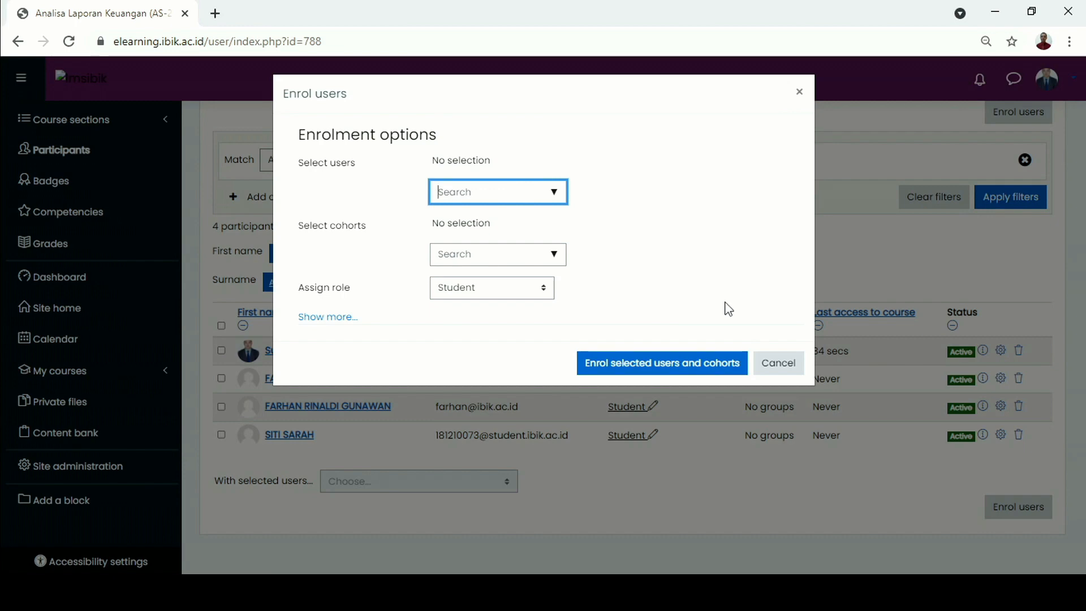
pyautogui.write('191210210')
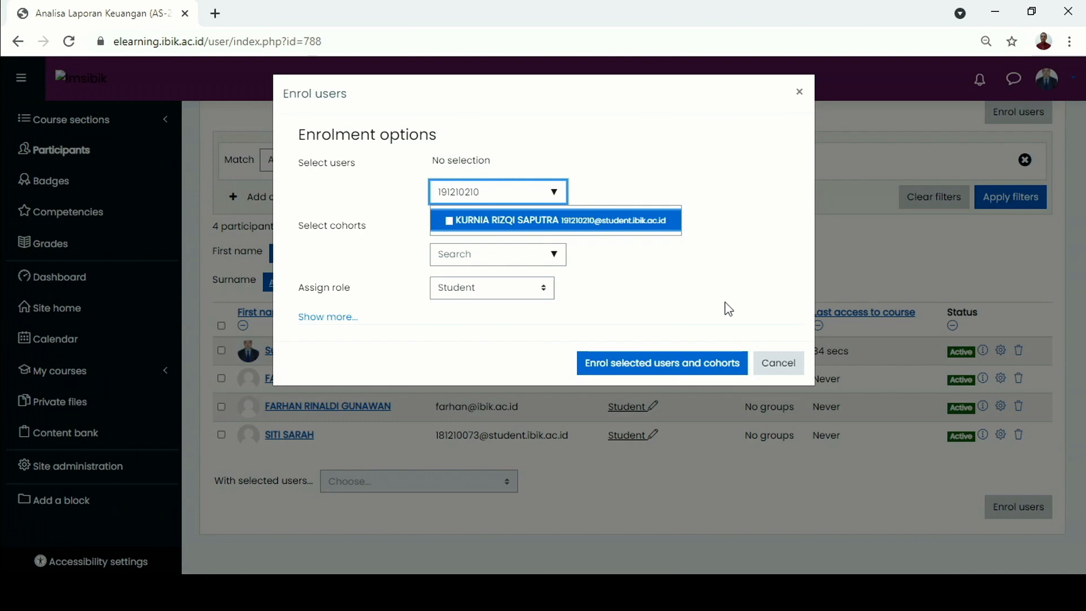
pyautogui.click(534, 225)
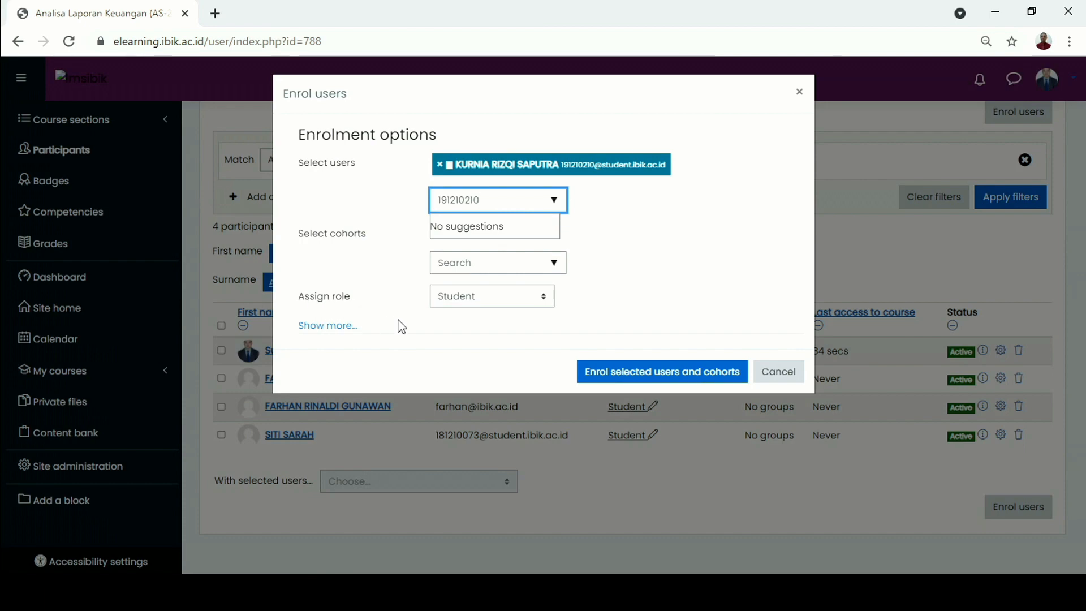
pyautogui.click(531, 296)
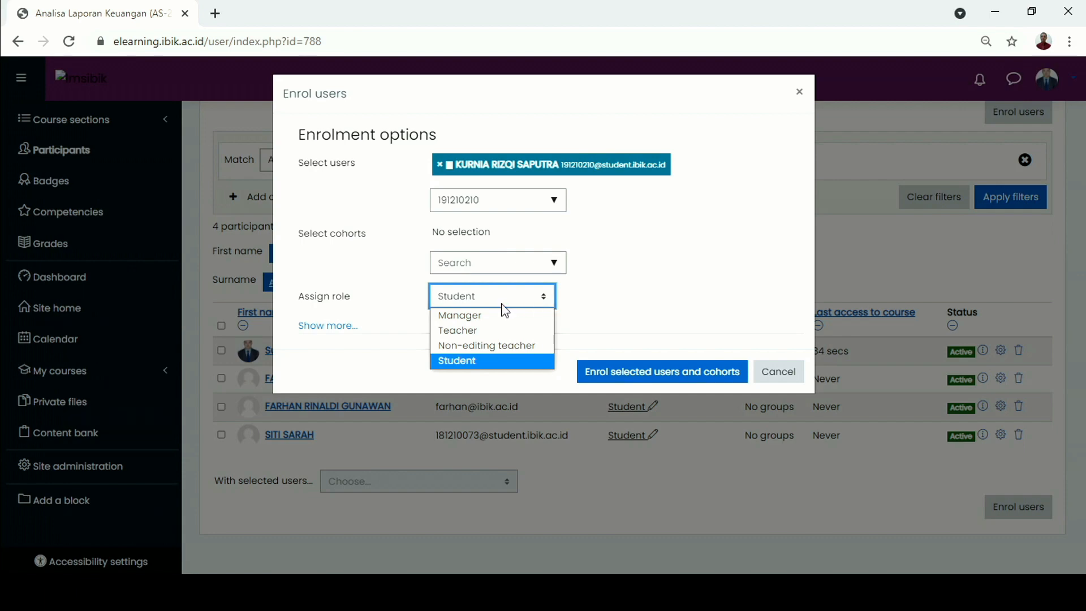
pyautogui.click(477, 362)
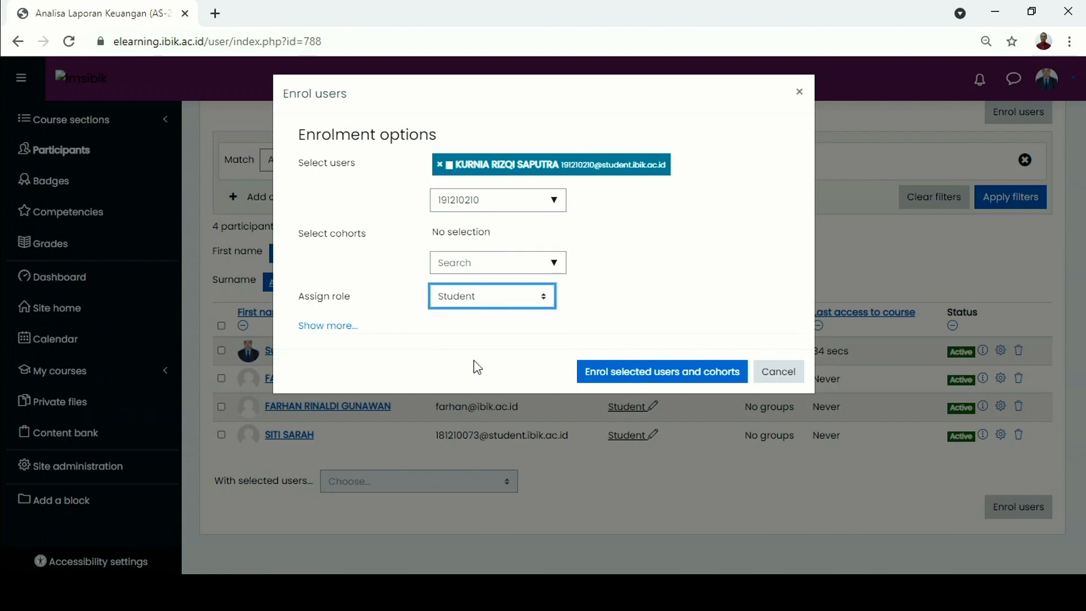
pyautogui.click(632, 295)
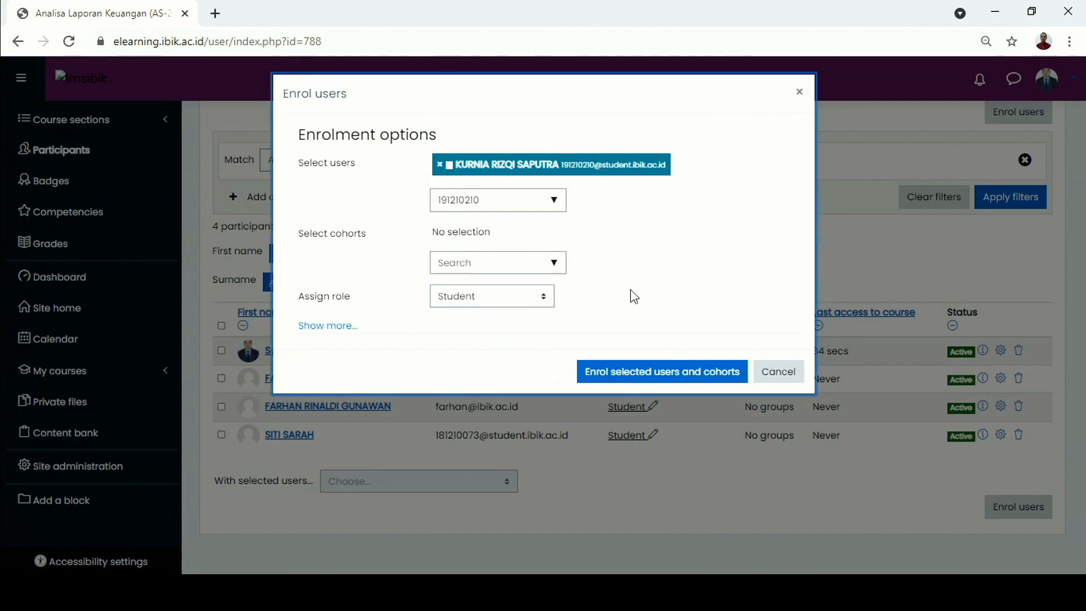
# - Enrol the selected student to reach five participants, then request unenrolling that student
pyautogui.click(630, 385)
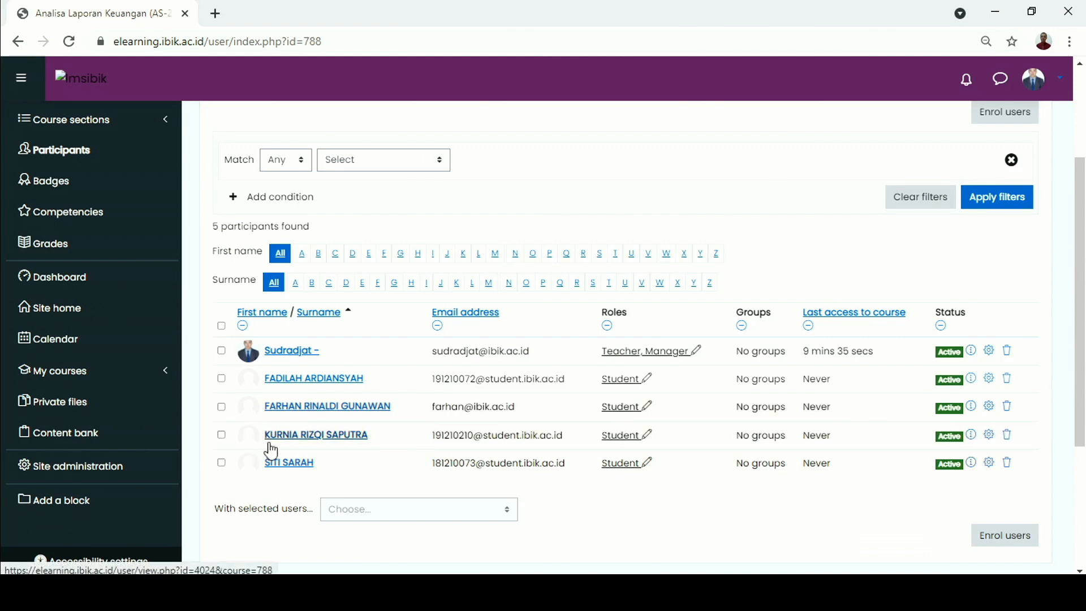
pyautogui.click(222, 436)
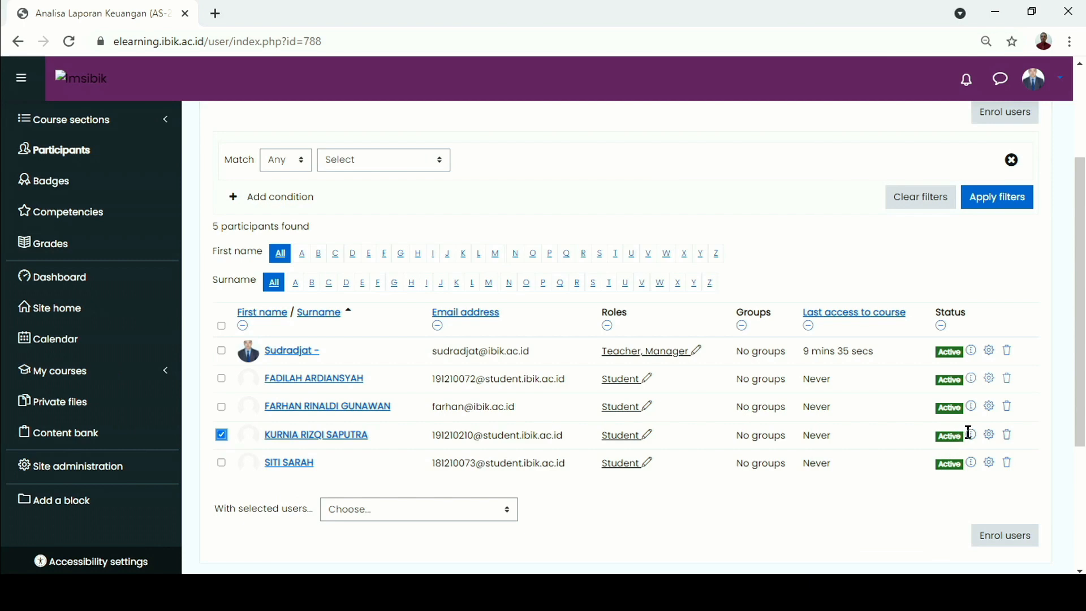
pyautogui.click(1008, 435)
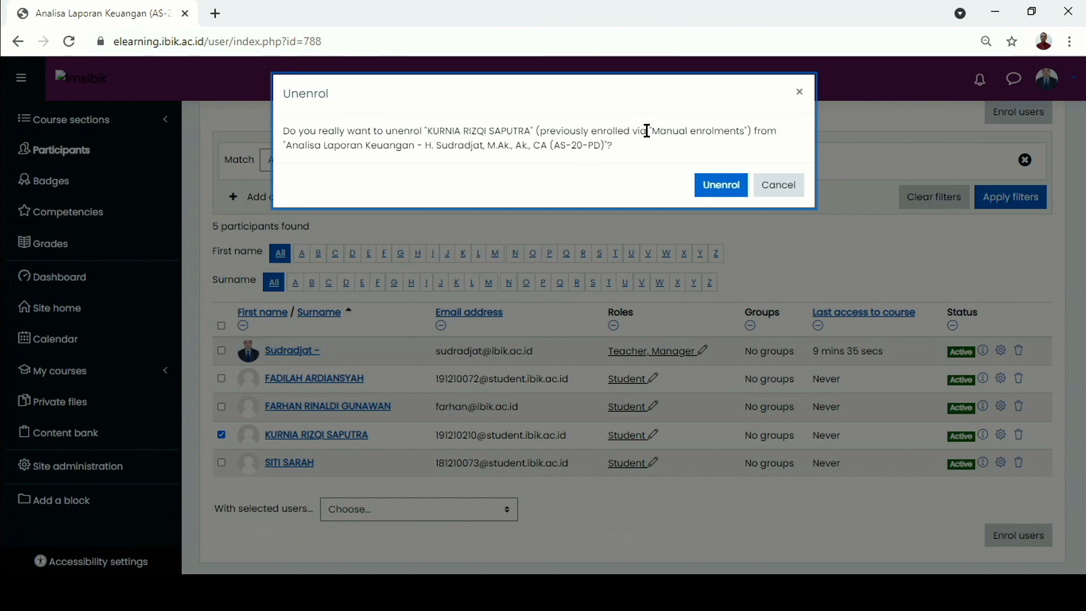
# - Confirm the unenrolment so the course is back to 4 participants
pyautogui.click(714, 194)
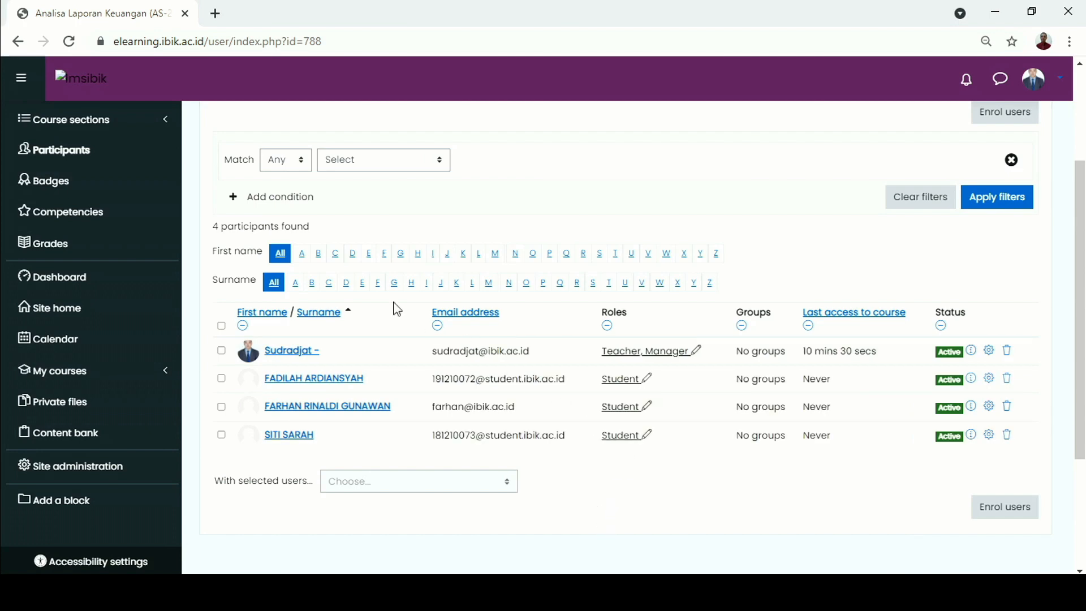
# - Return to the Dashboard and open the Analisa Laporan Keuangan (AS-20-PD) course card
pyautogui.click(66, 289)
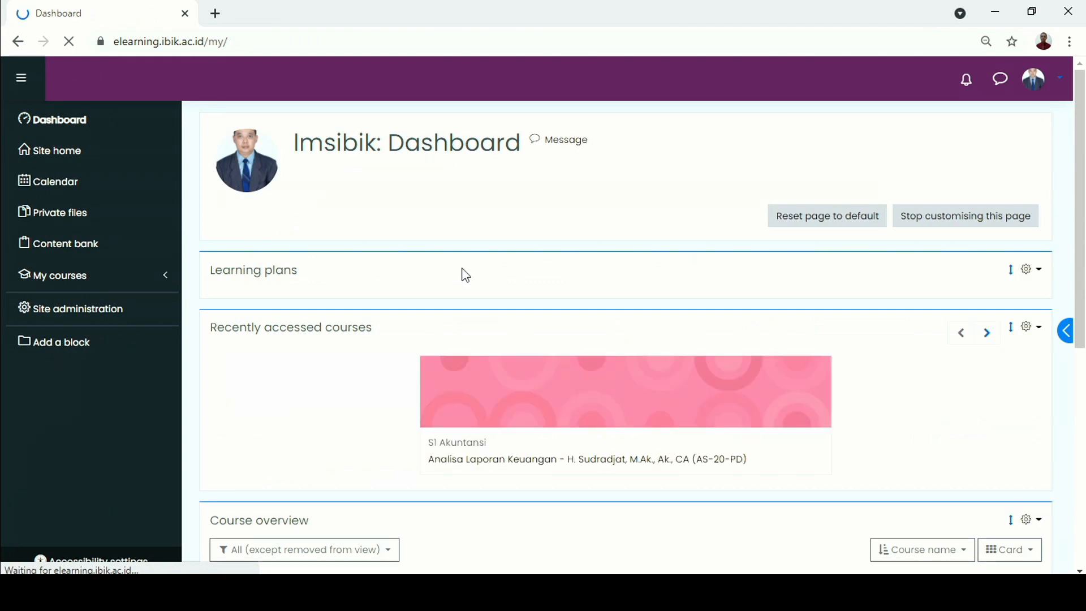
pyautogui.scroll(-1, 465, 275)
pyautogui.scroll(-1, 465, 275)
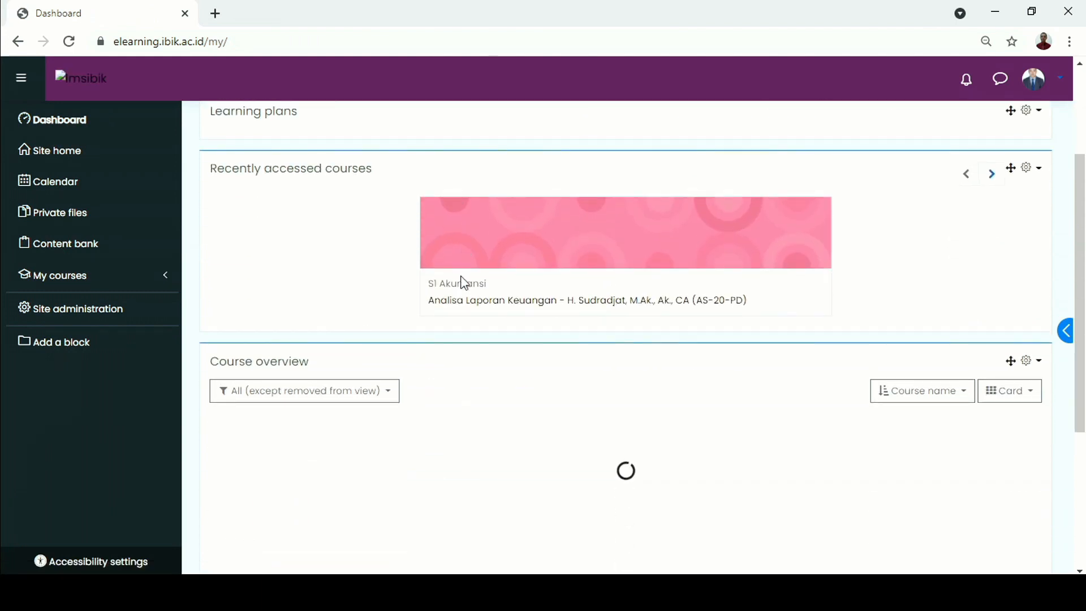
pyautogui.scroll(-1, 456, 302)
pyautogui.scroll(-3, 456, 303)
pyautogui.scroll(-2, 456, 304)
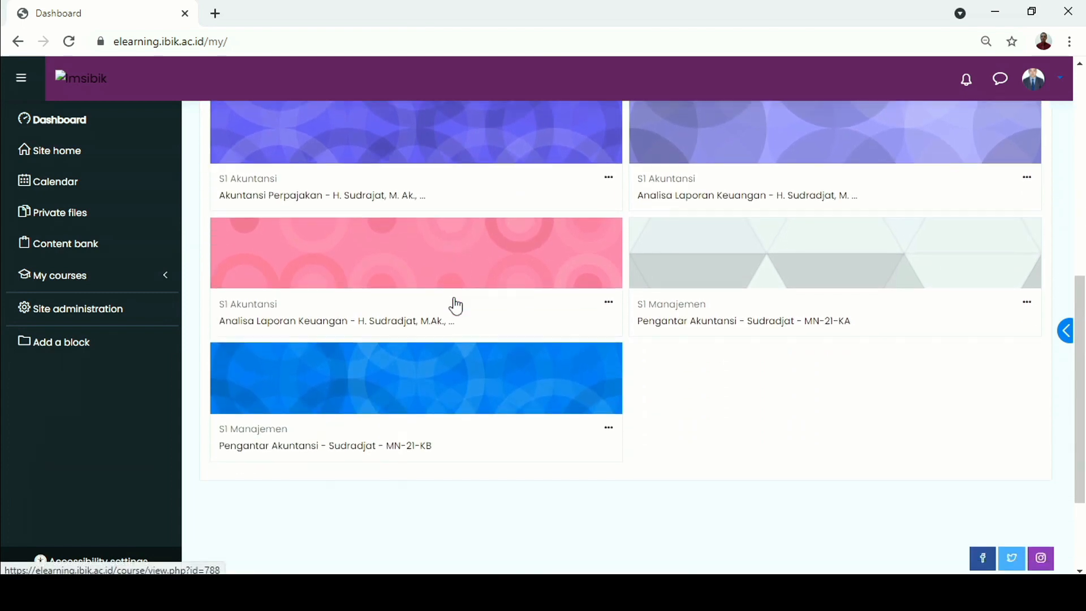
pyautogui.scroll(1, 456, 306)
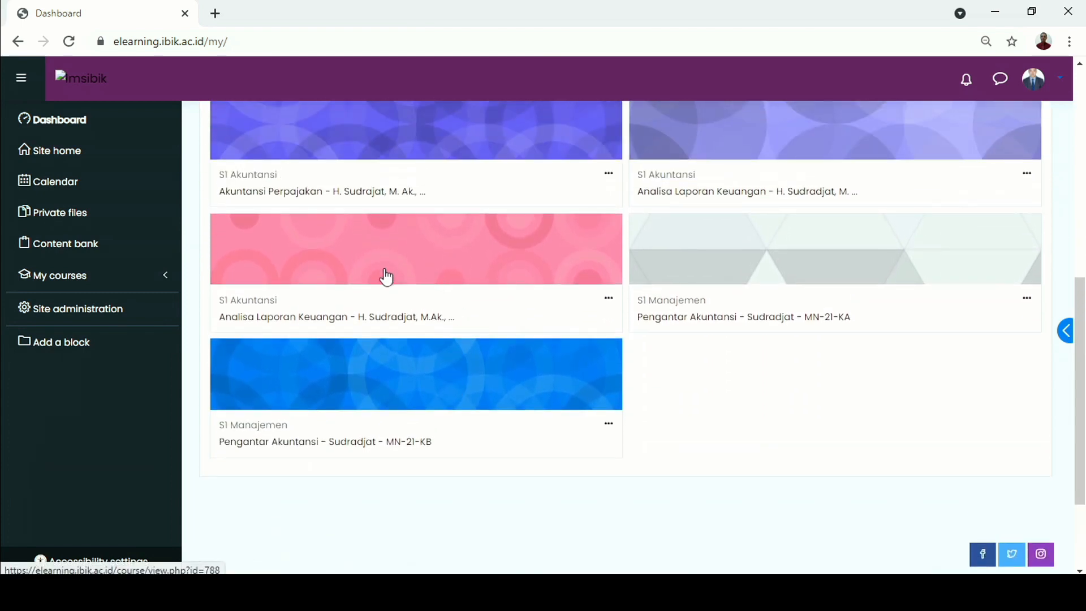
pyautogui.click(376, 318)
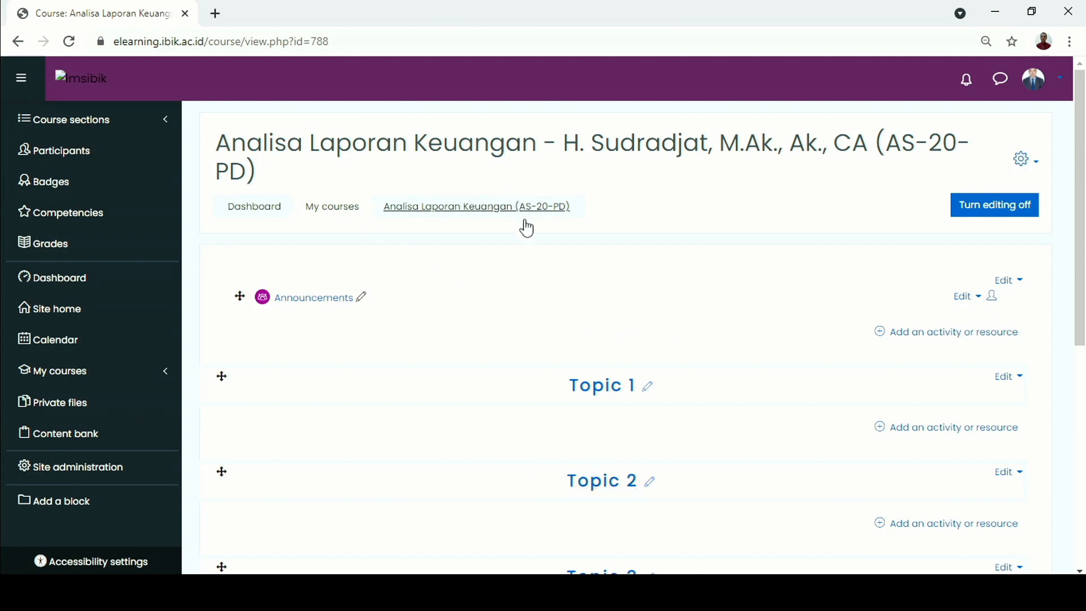
# - Go to the bottom of the course page and bring up the Add topics dialog
pyautogui.scroll(-1, 560, 312)
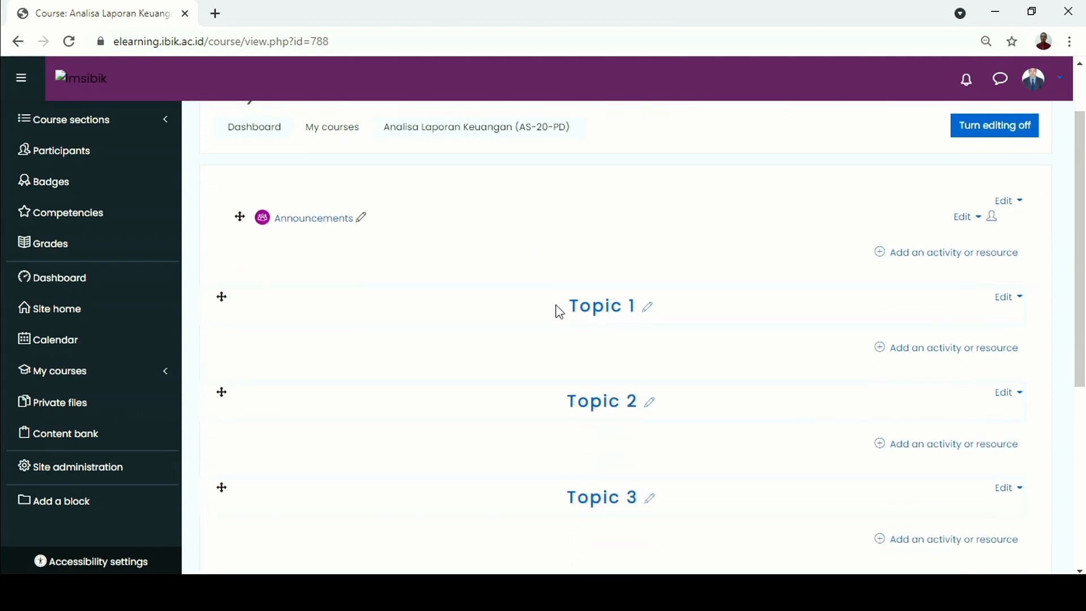
pyautogui.scroll(-3, 559, 312)
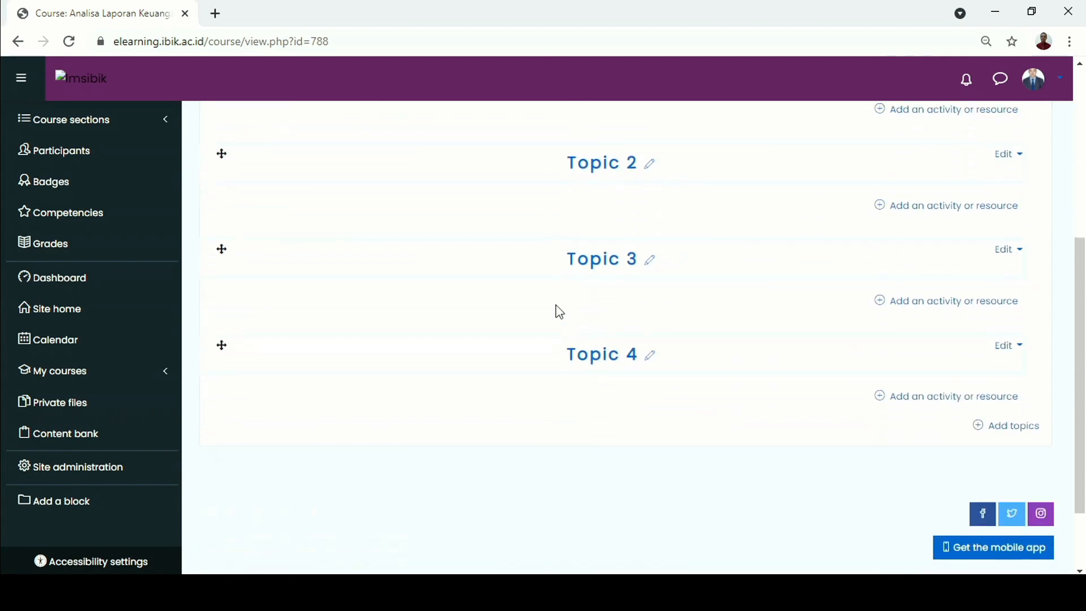
pyautogui.scroll(3, 559, 312)
pyautogui.scroll(2, 560, 312)
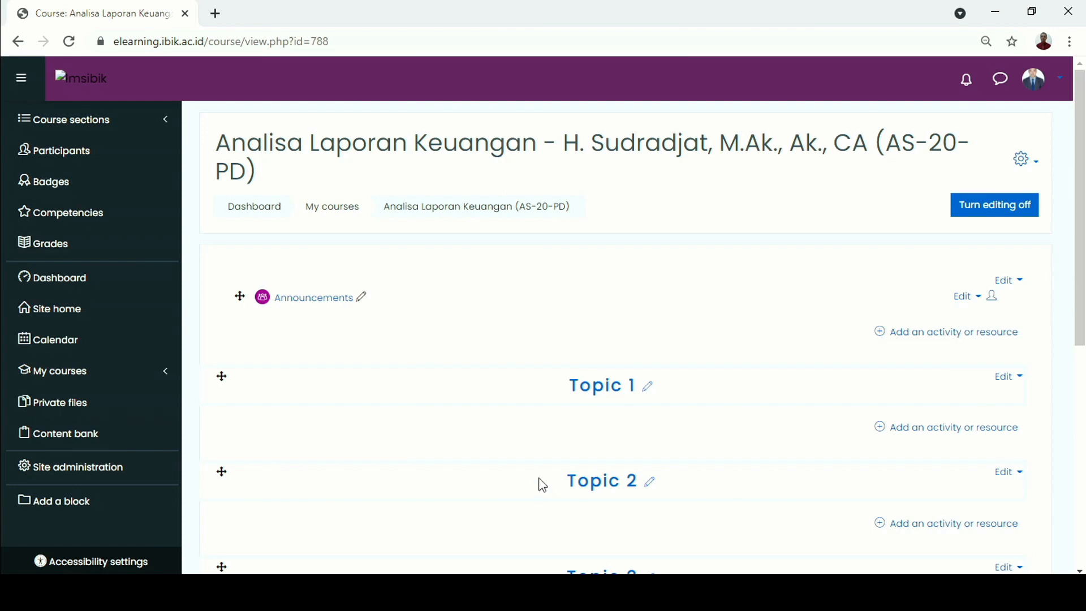
pyautogui.scroll(-3, 440, 364)
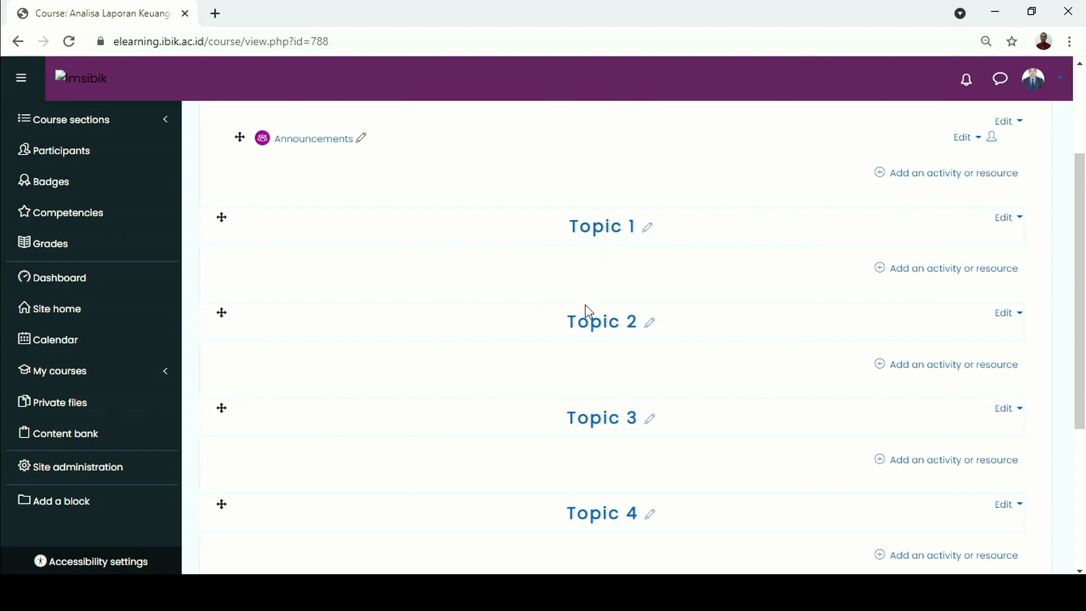
pyautogui.scroll(-2, 588, 509)
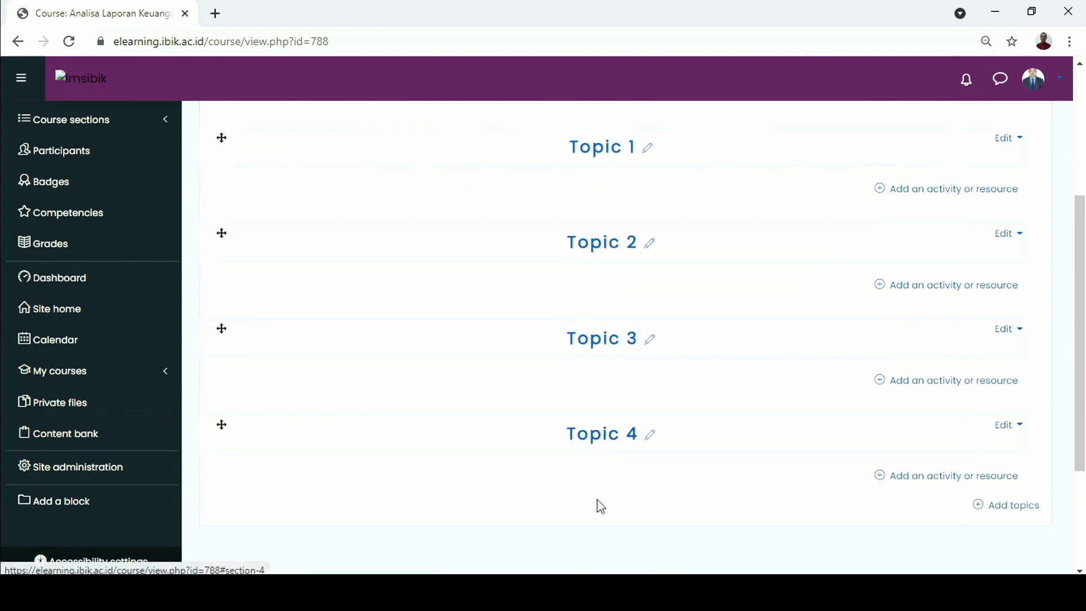
pyautogui.scroll(3, 457, 421)
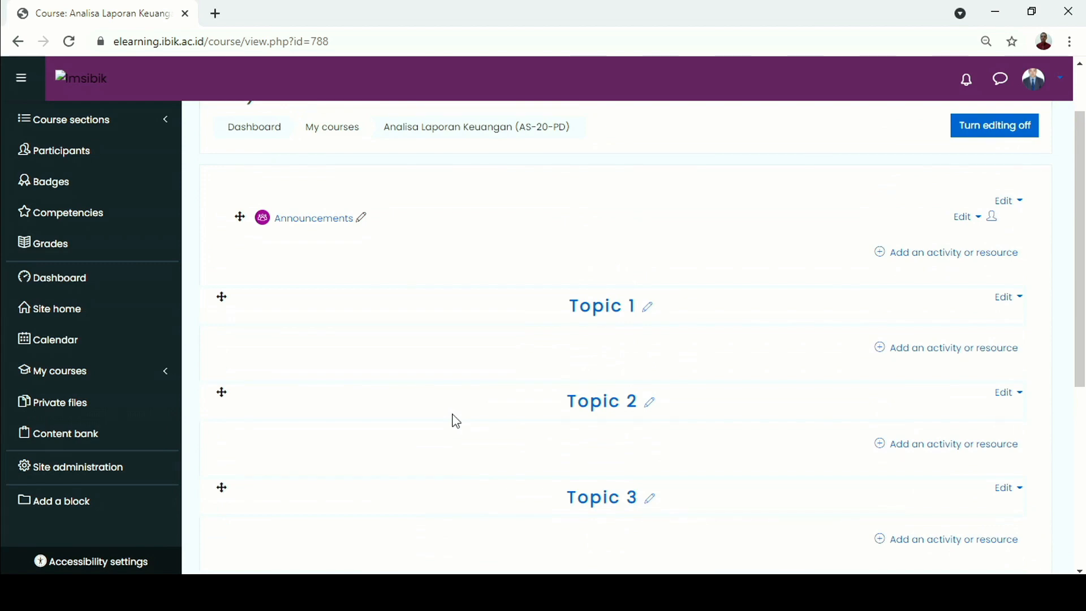
pyautogui.scroll(-4, 457, 422)
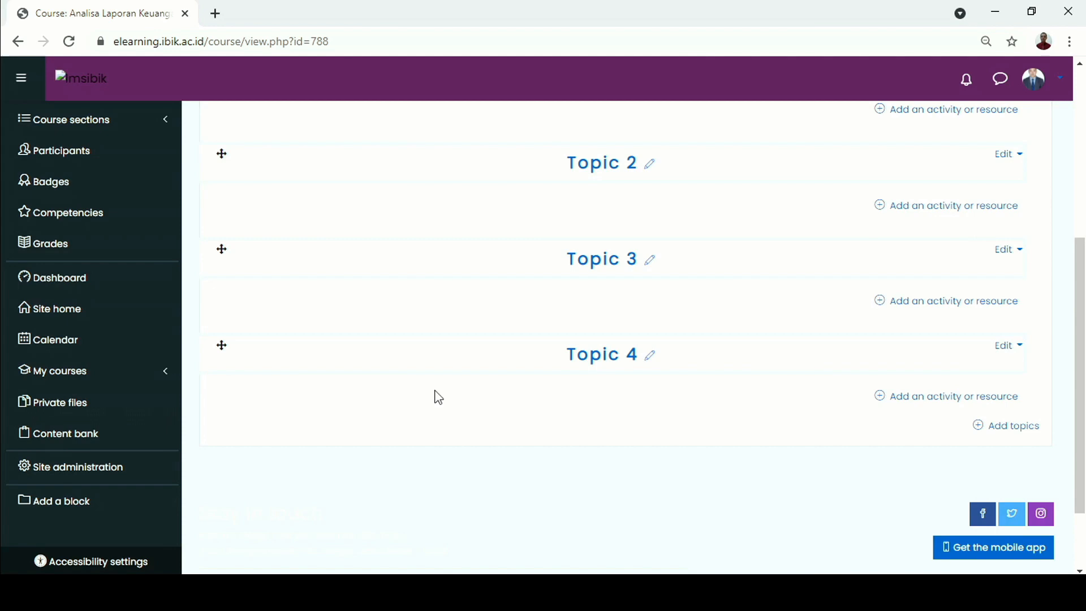
pyautogui.scroll(4, 439, 398)
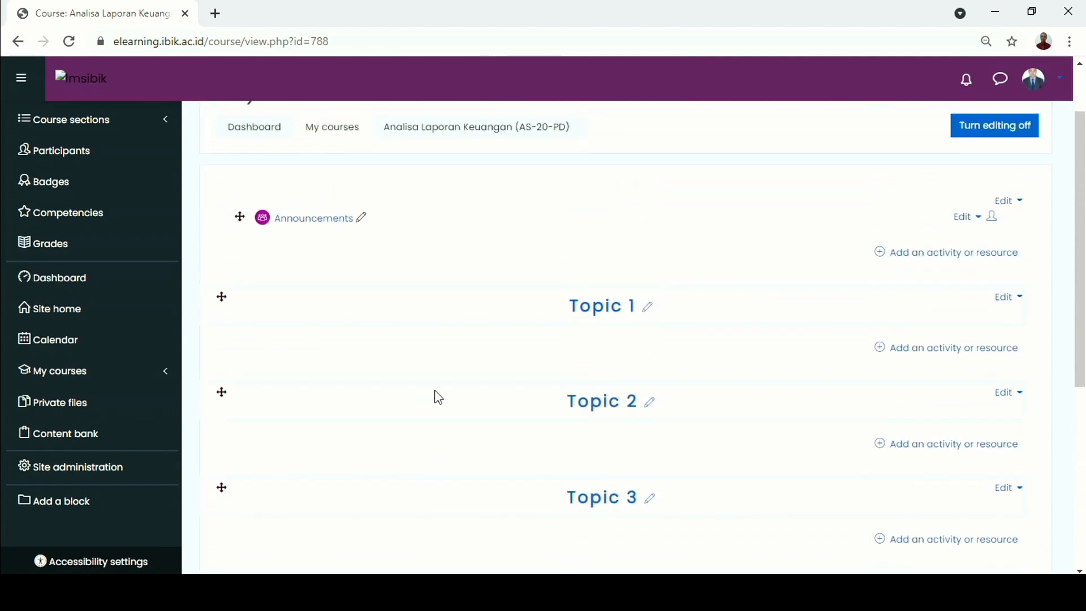
pyautogui.scroll(-4, 439, 398)
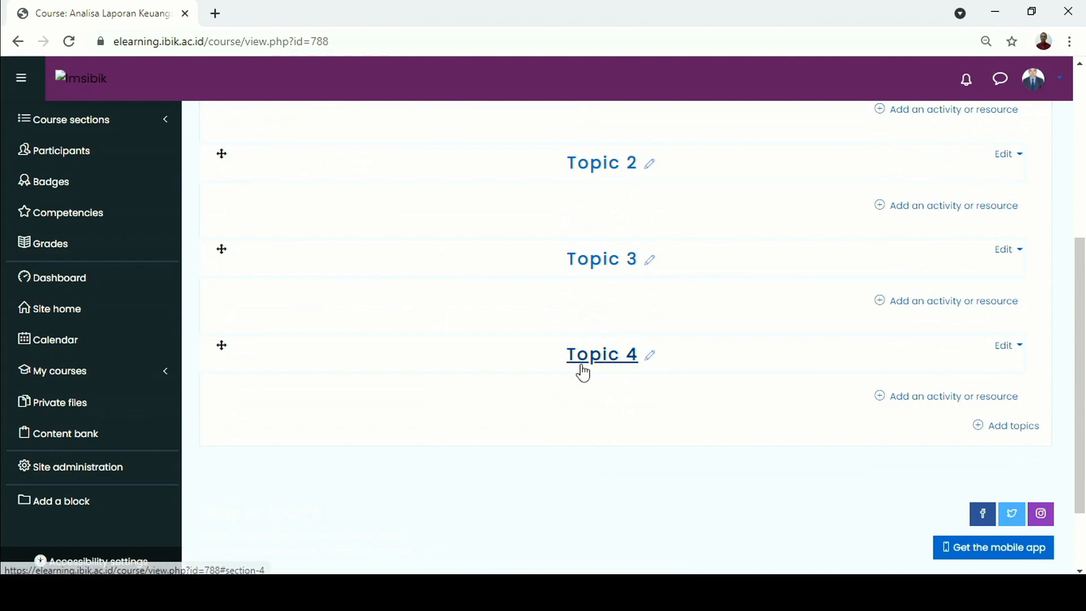
pyautogui.scroll(2, 582, 372)
pyautogui.scroll(2, 583, 373)
pyautogui.scroll(-6, 582, 373)
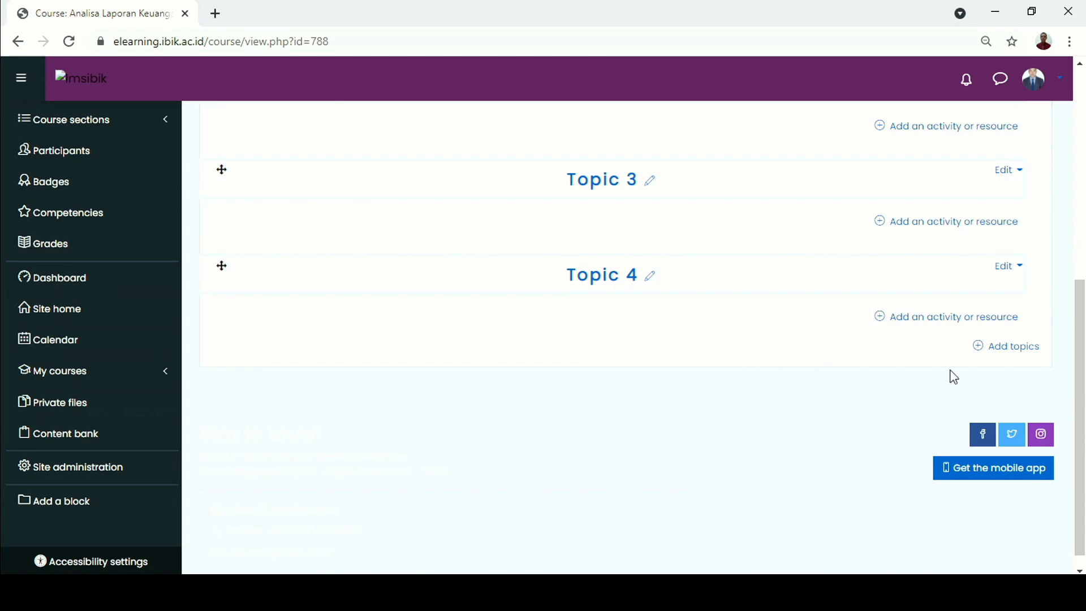
pyautogui.click(1013, 348)
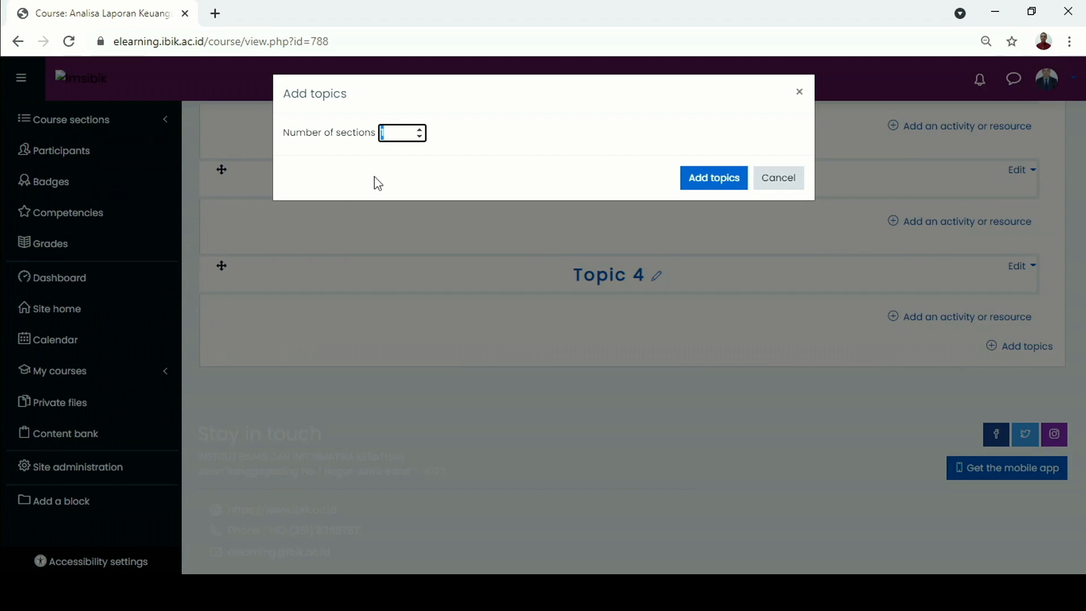
# - Set Number of sections to 10 and add the ten new topic sections
pyautogui.click(419, 130)
pyautogui.click(419, 130)
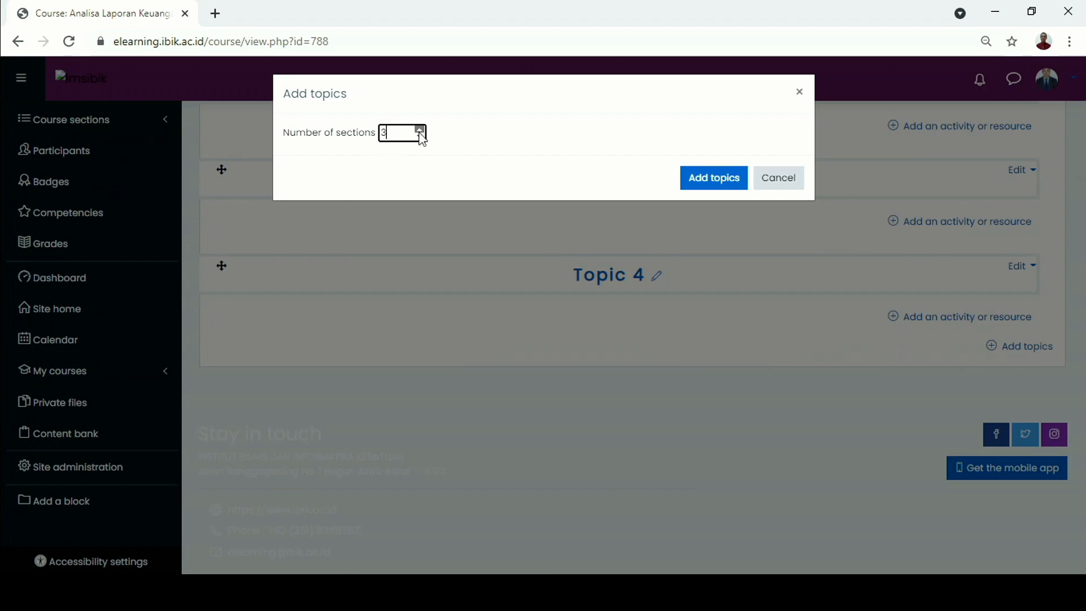
pyautogui.click(419, 130)
pyautogui.click(419, 130)
pyautogui.click(419, 130)
pyautogui.click(420, 130)
pyautogui.click(419, 130)
pyautogui.click(419, 131)
pyautogui.click(420, 130)
pyautogui.click(707, 189)
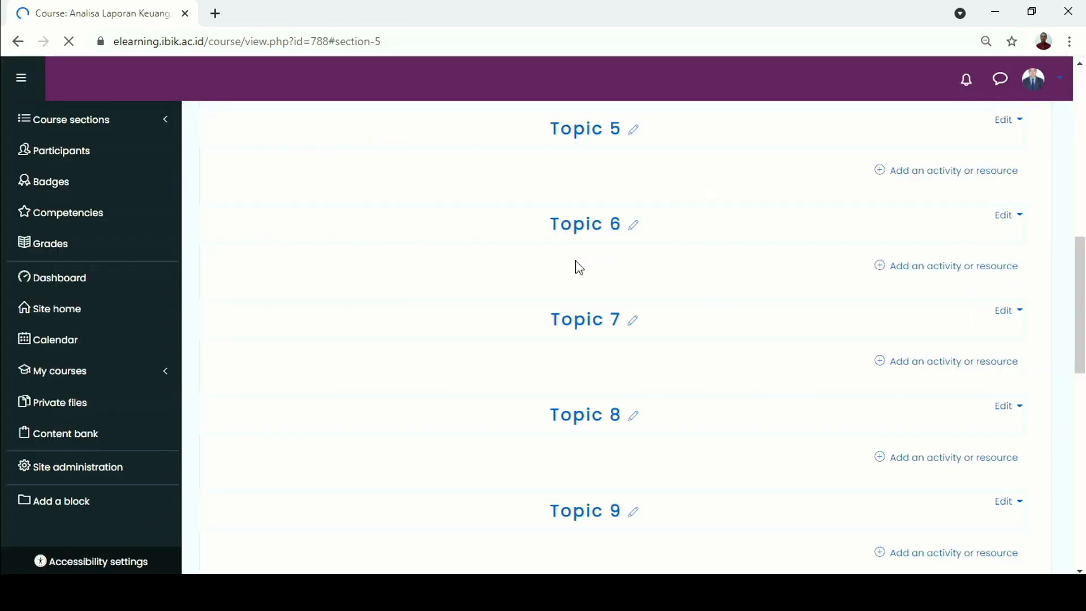
pyautogui.scroll(10, 580, 268)
pyautogui.scroll(-1, 578, 264)
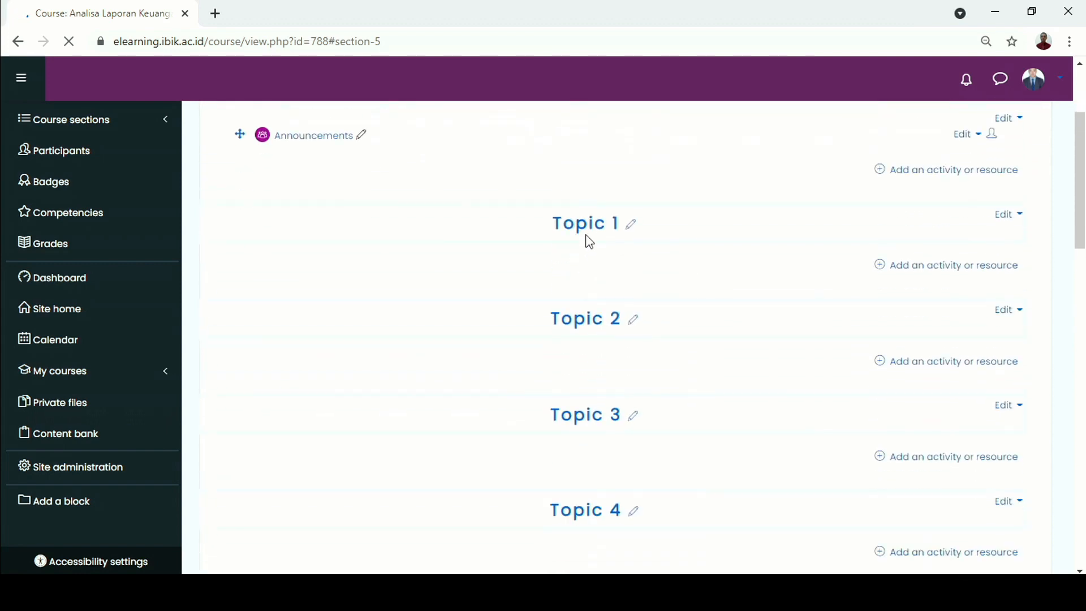
pyautogui.scroll(-2, 585, 220)
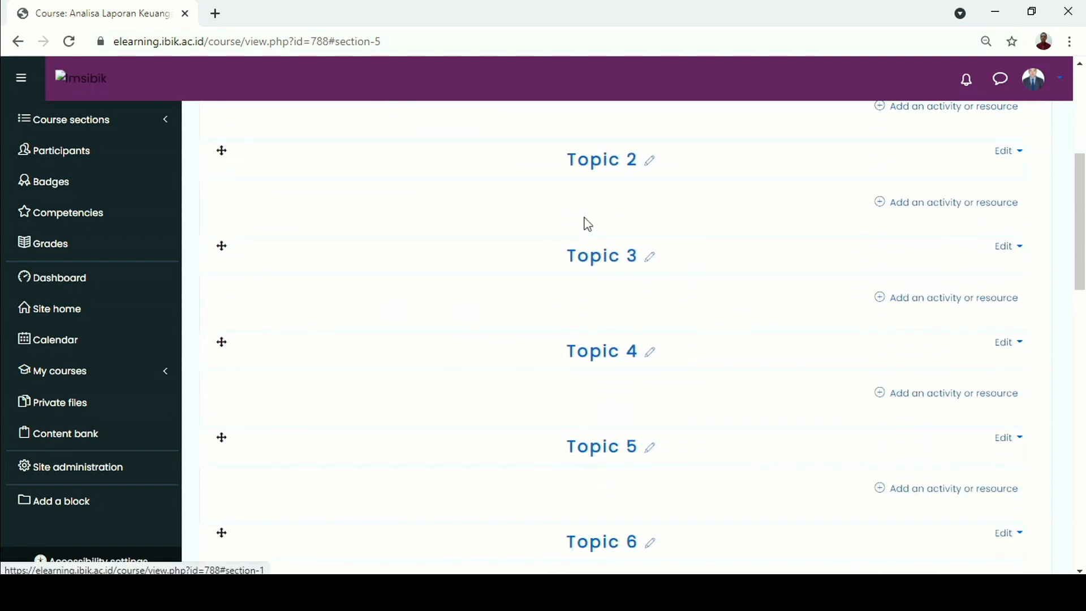
pyautogui.scroll(-4, 586, 226)
pyautogui.scroll(-8, 586, 226)
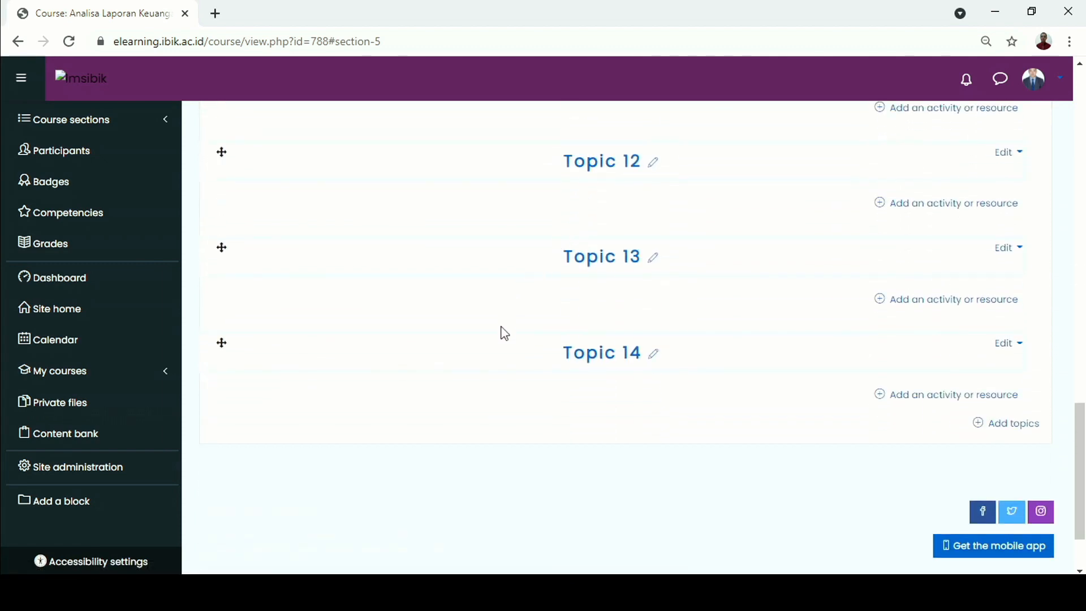
pyautogui.scroll(11, 505, 334)
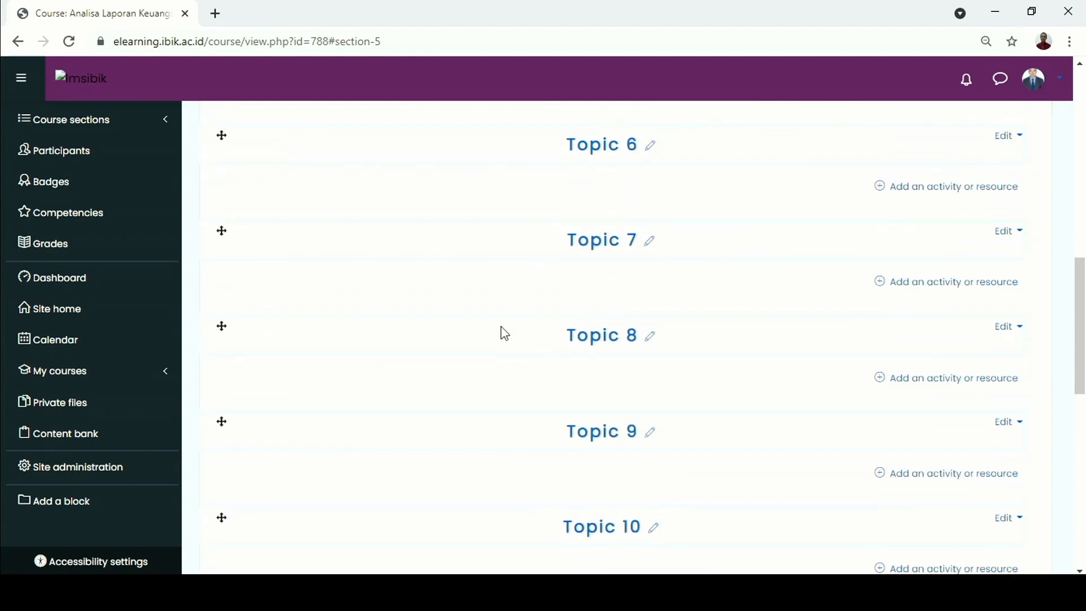
pyautogui.scroll(5, 505, 334)
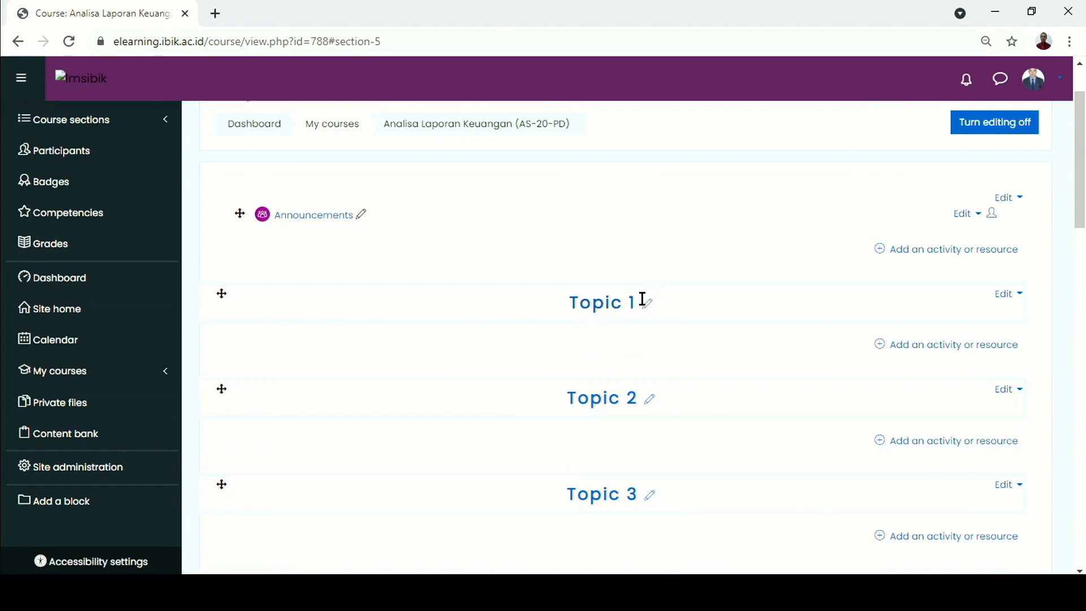
pyautogui.scroll(2, 751, 279)
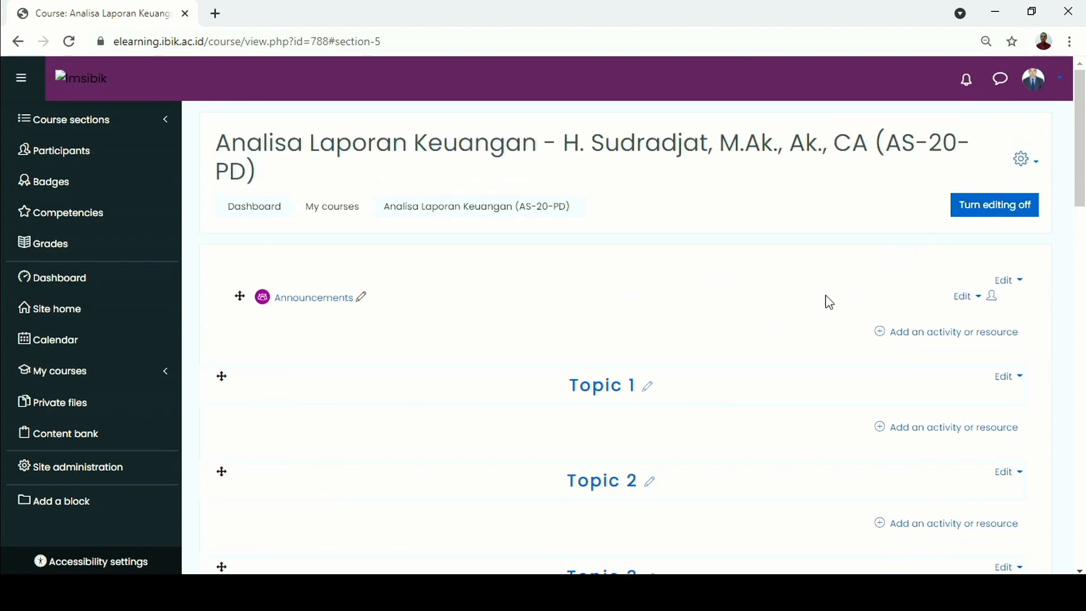
# - Turn editing off and review Topics 1–14 in the normal course view
pyautogui.click(985, 214)
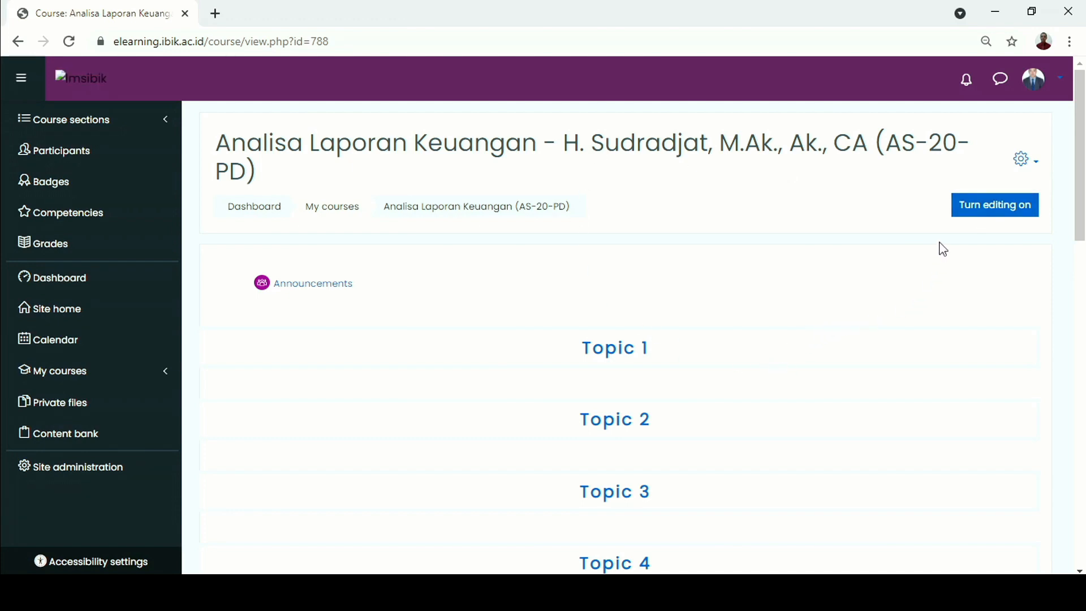
pyautogui.scroll(-3, 728, 247)
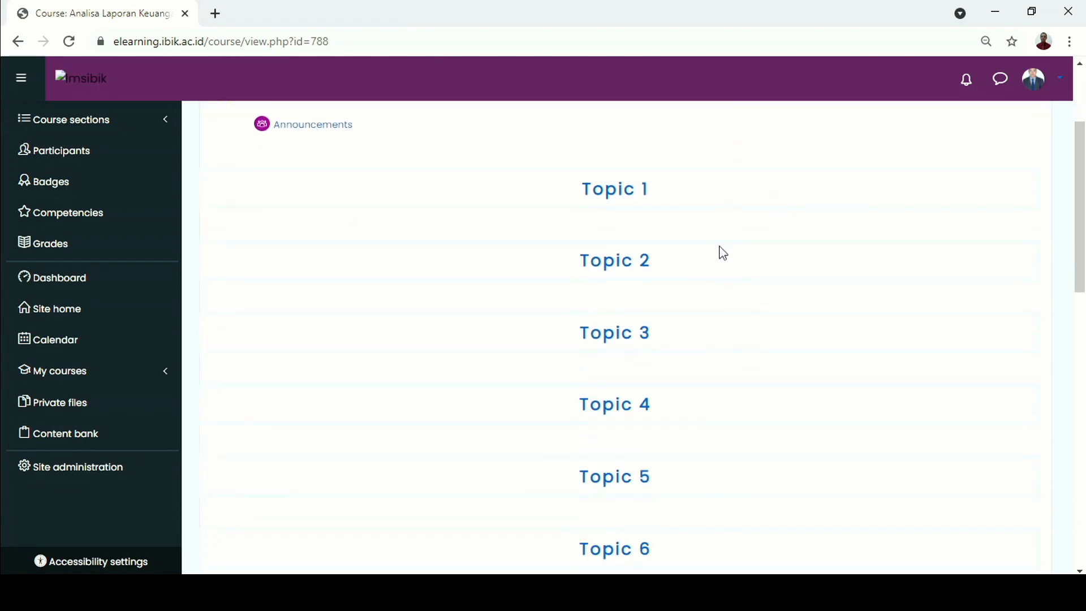
pyautogui.scroll(-12, 611, 195)
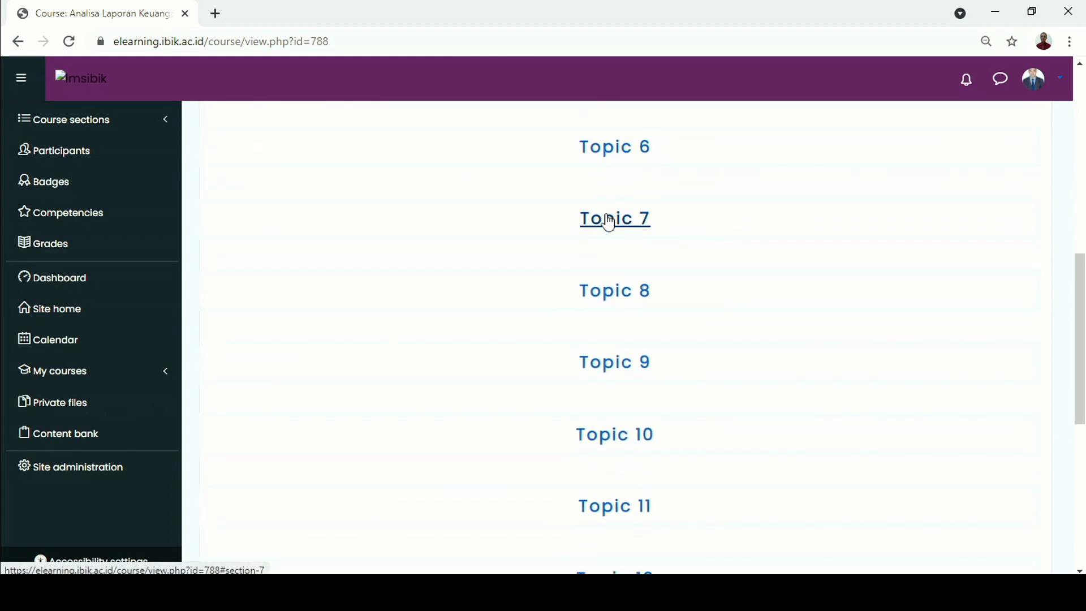
pyautogui.scroll(-2, 608, 222)
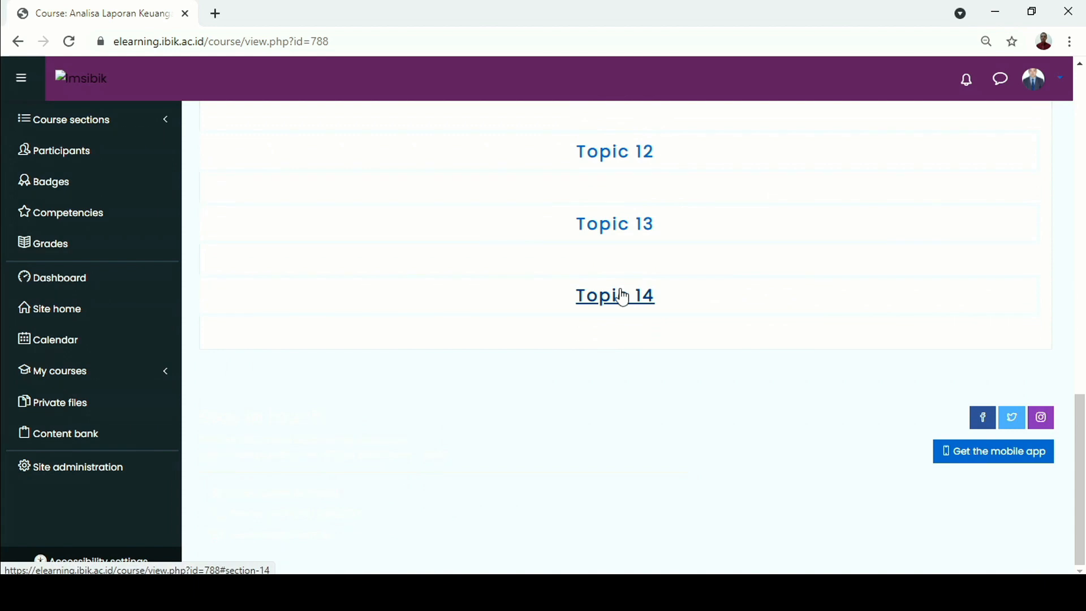
pyautogui.scroll(10, 623, 298)
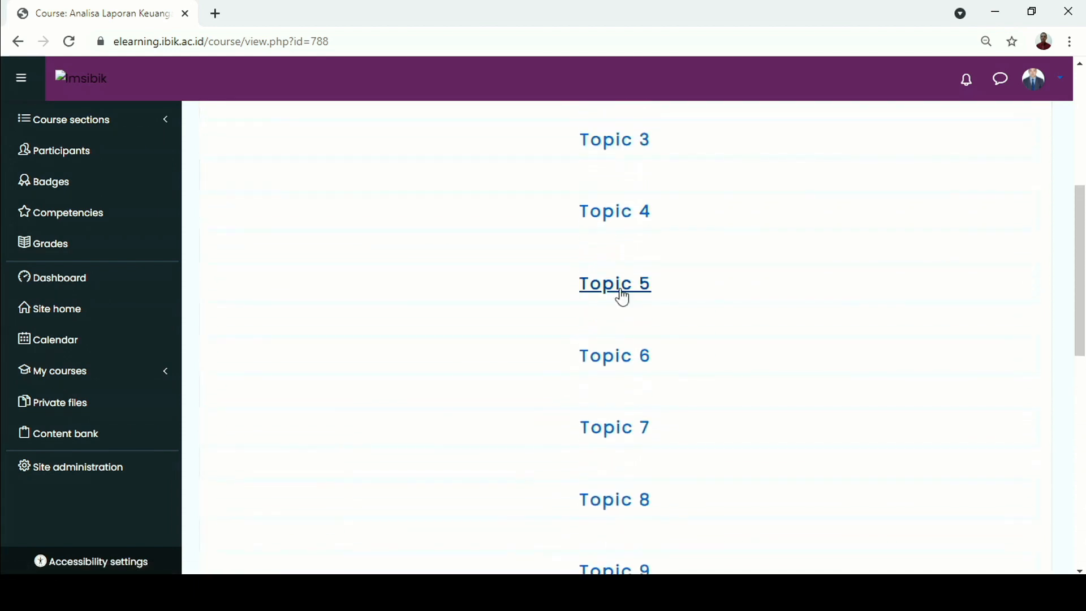
pyautogui.scroll(5, 623, 298)
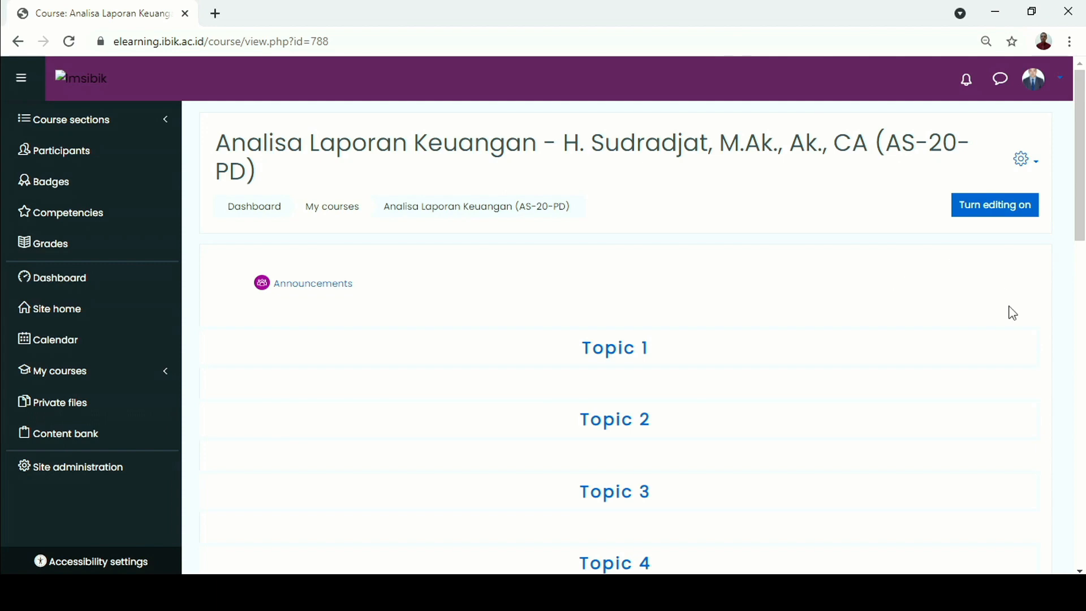
pyautogui.click(988, 215)
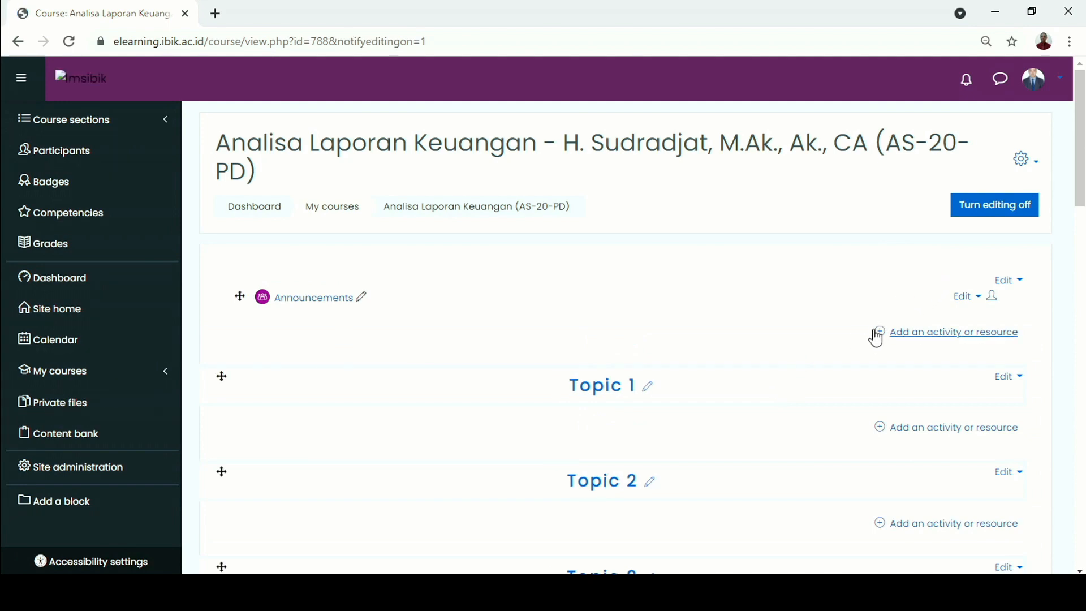
pyautogui.scroll(-3, 673, 368)
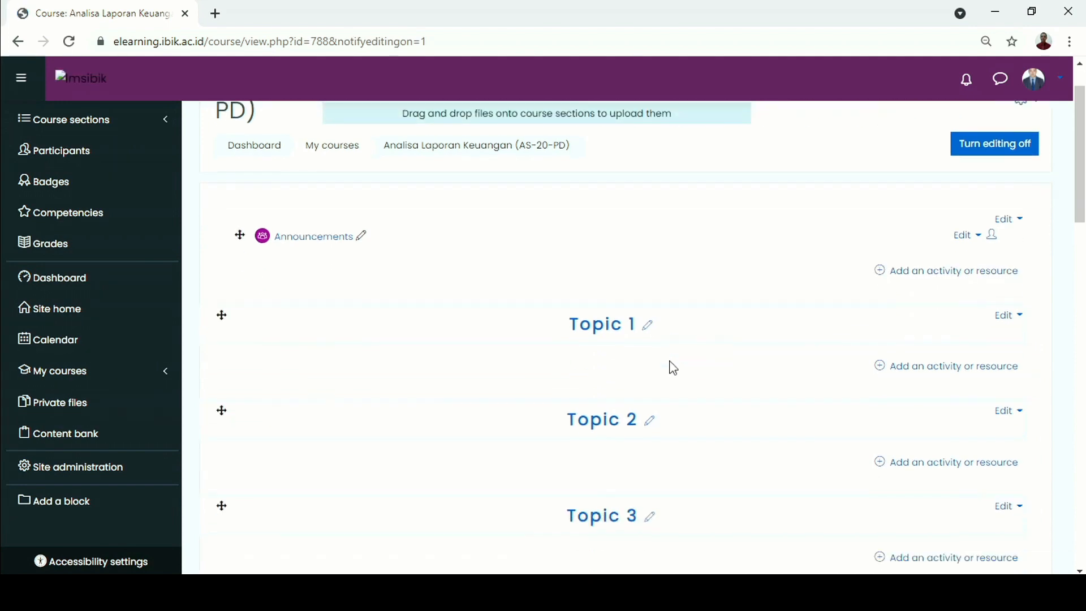
pyautogui.scroll(3, 673, 368)
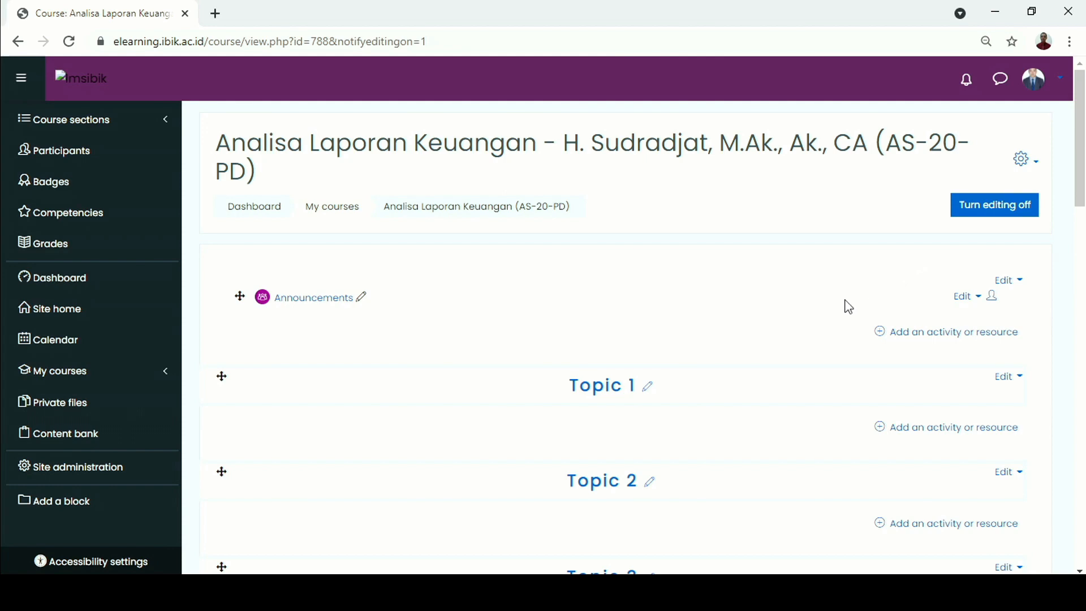
pyautogui.scroll(-2, 651, 362)
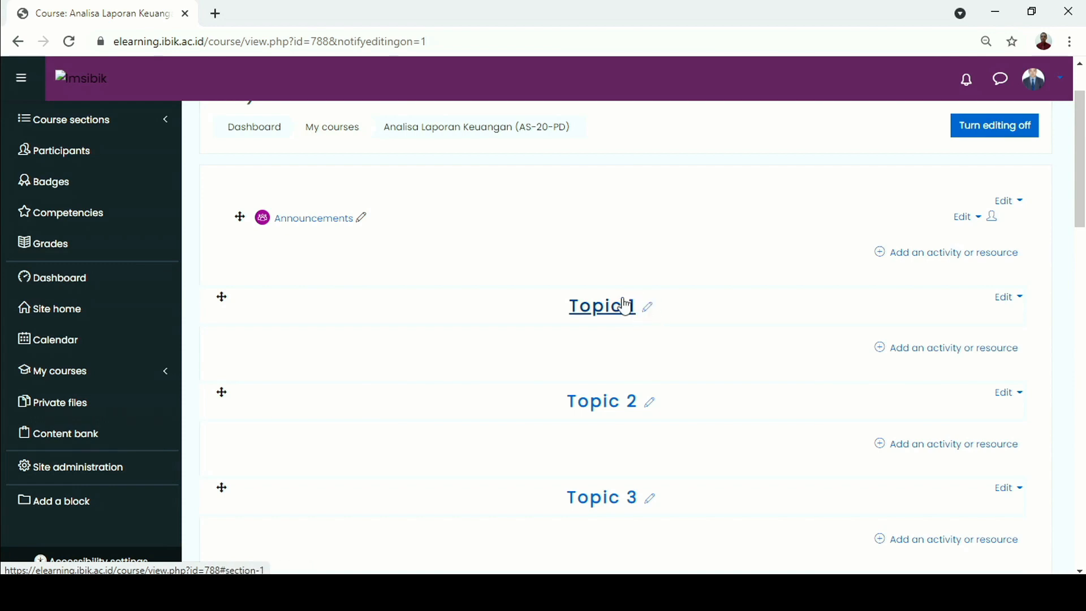
pyautogui.scroll(-15, 622, 316)
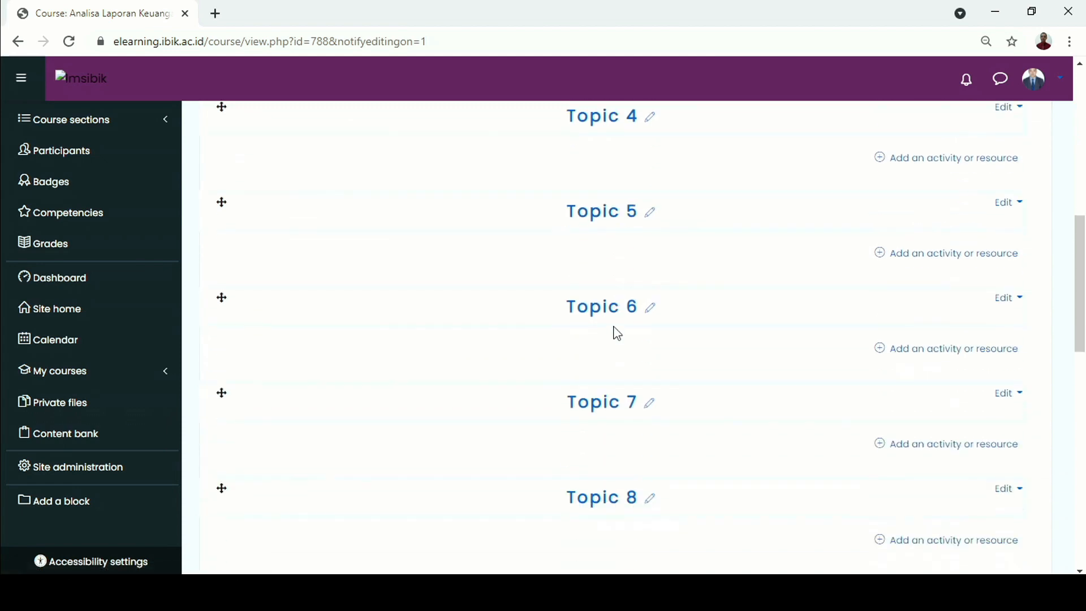
pyautogui.scroll(-5, 617, 337)
pyautogui.scroll(20, 616, 335)
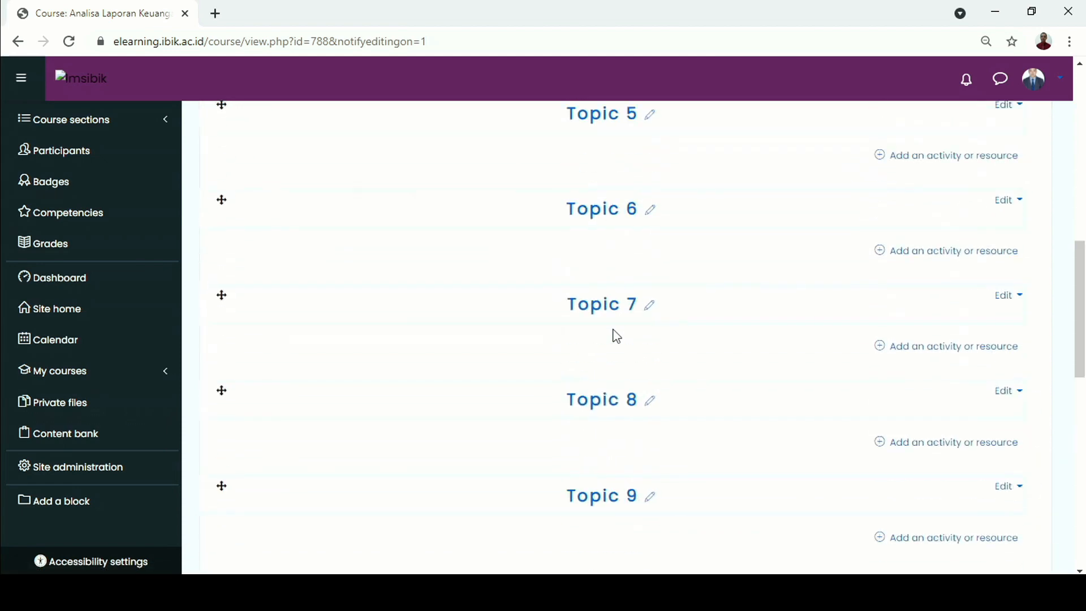
pyautogui.scroll(3, 615, 337)
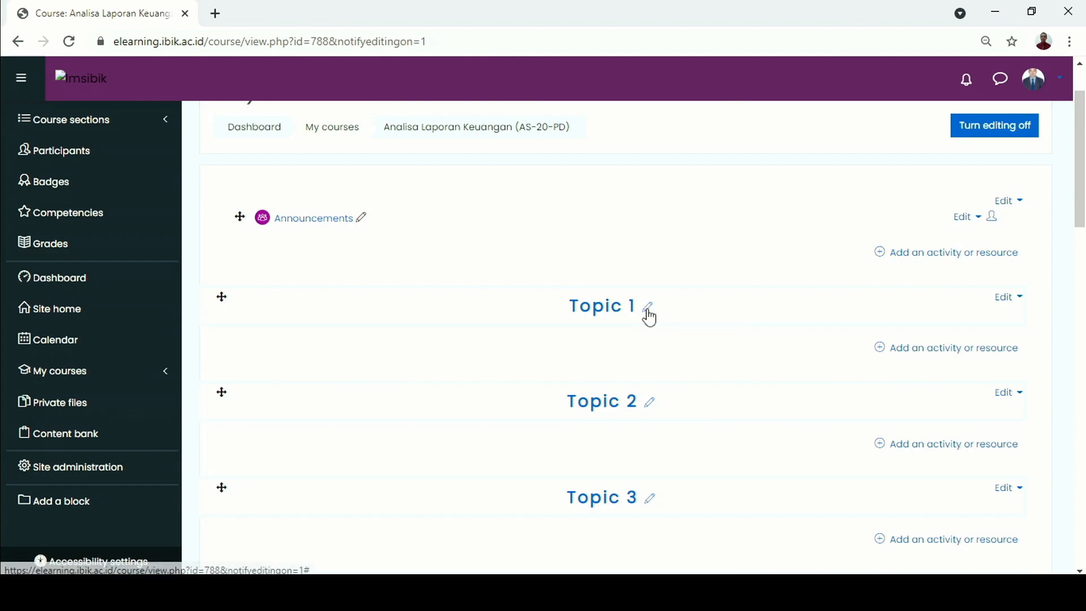
# - Rename Topic 1 to 'Pertemuan 1' and Topic 2 to 'Pertemuan 2'
pyautogui.click(648, 312)
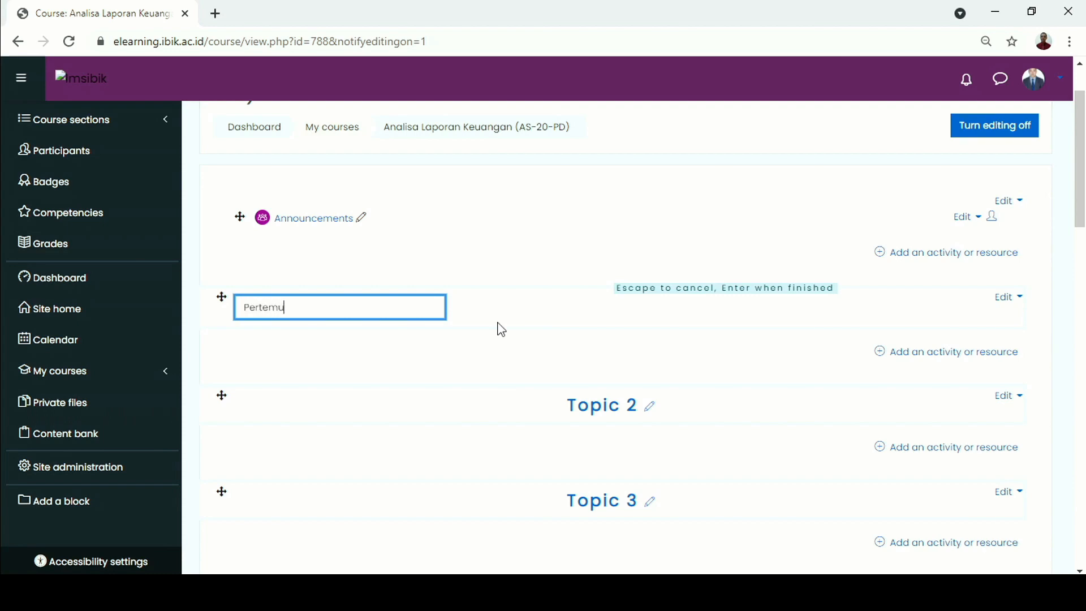
pyautogui.write('Pertemuan 1')
pyautogui.press('Return')
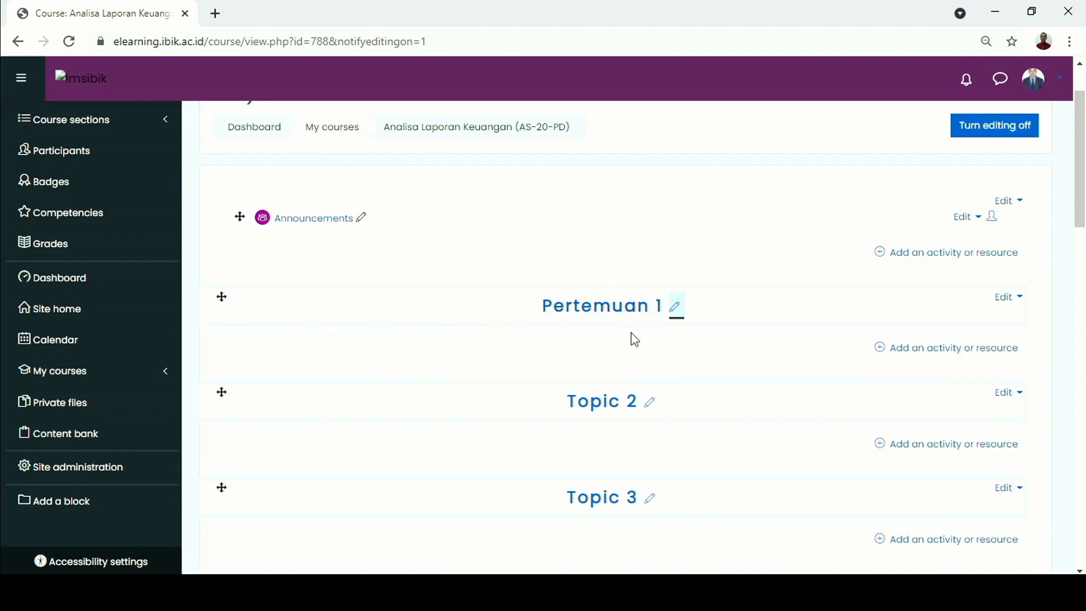
pyautogui.click(651, 403)
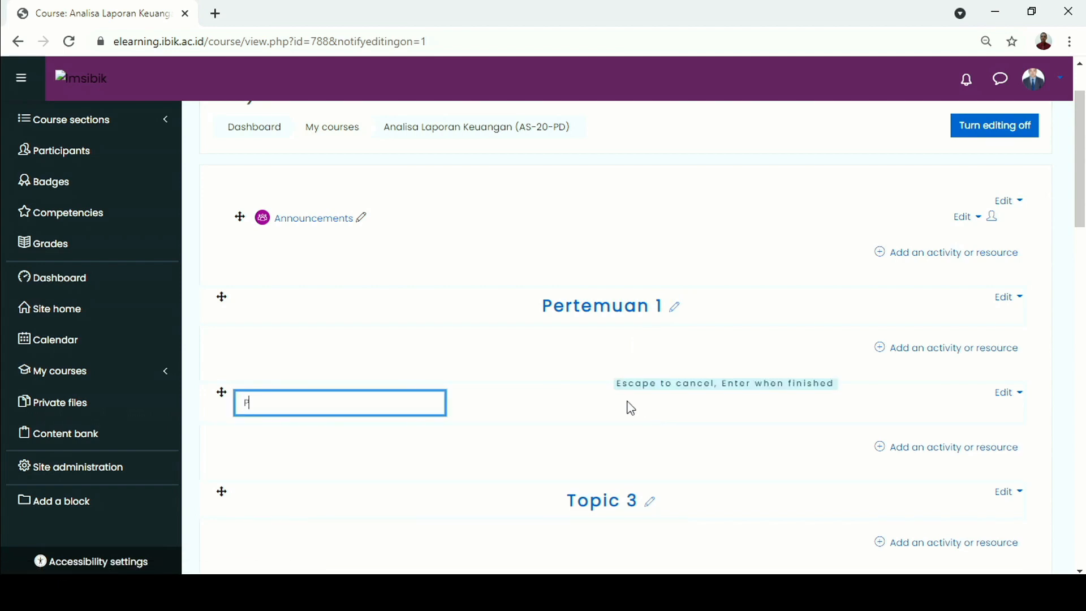
pyautogui.write('Pertemuan 2')
pyautogui.press('Return')
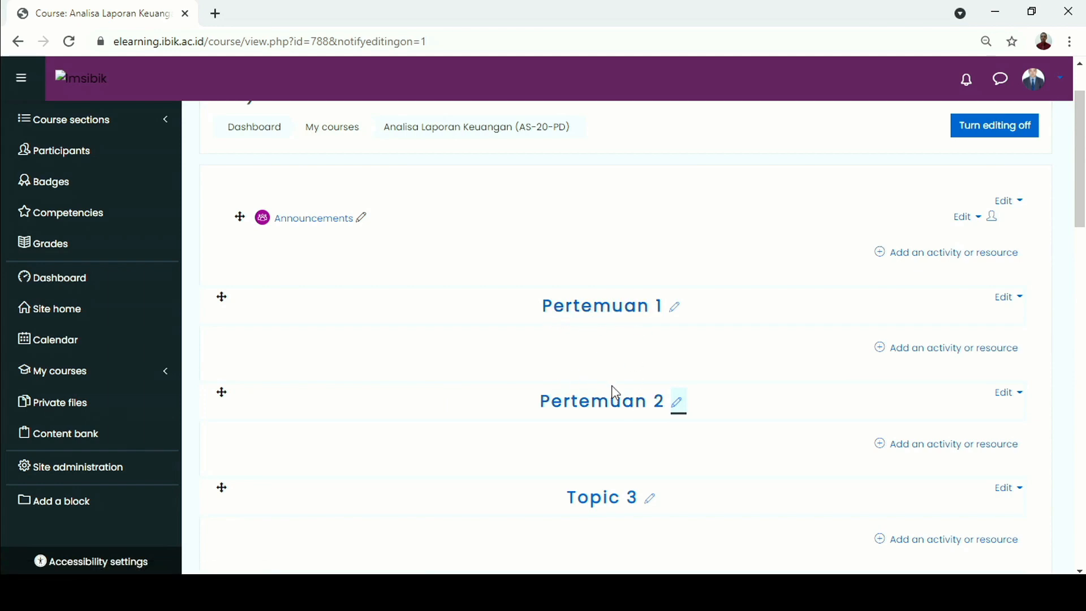
pyautogui.scroll(-3, 620, 392)
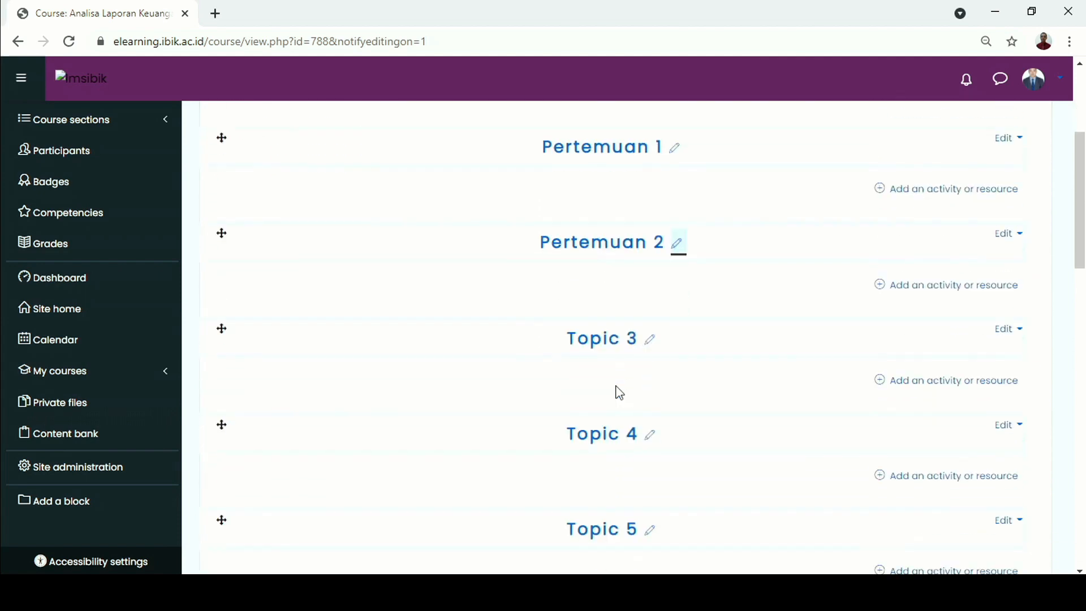
pyautogui.scroll(-9, 614, 396)
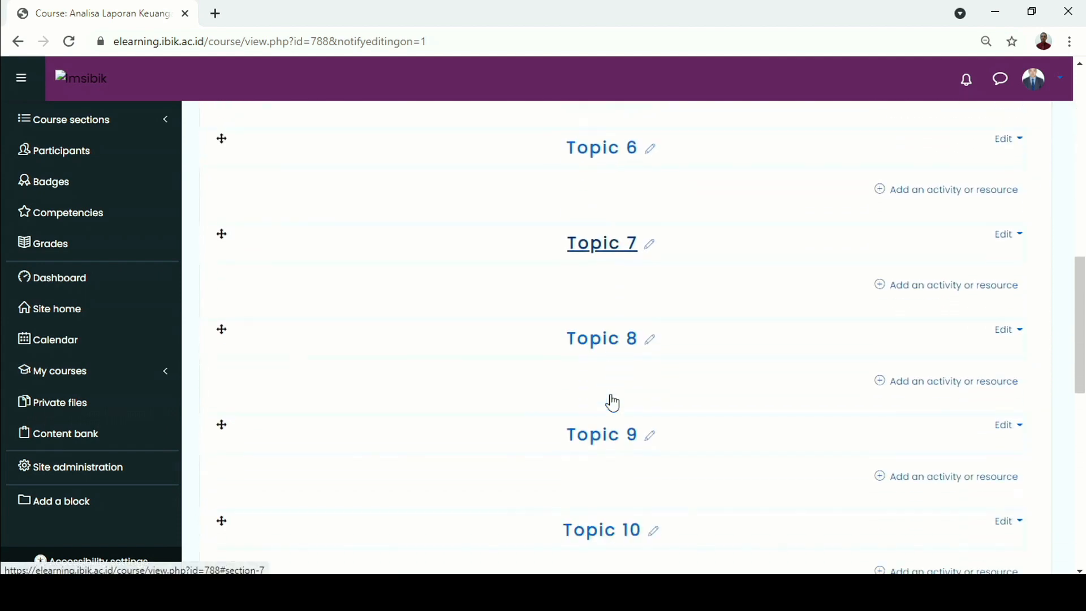
# - Rename the eighth section's title from 'Topic 8' to 'Ujian Tengah Semester' in place
pyautogui.click(608, 349)
pyautogui.click(648, 344)
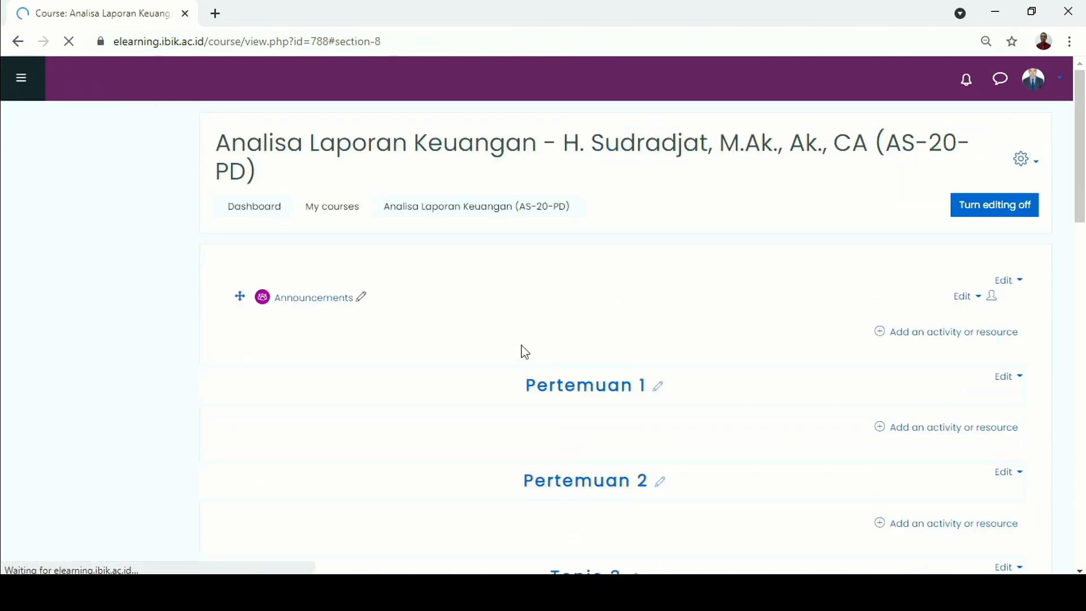
pyautogui.scroll(3, 679, 328)
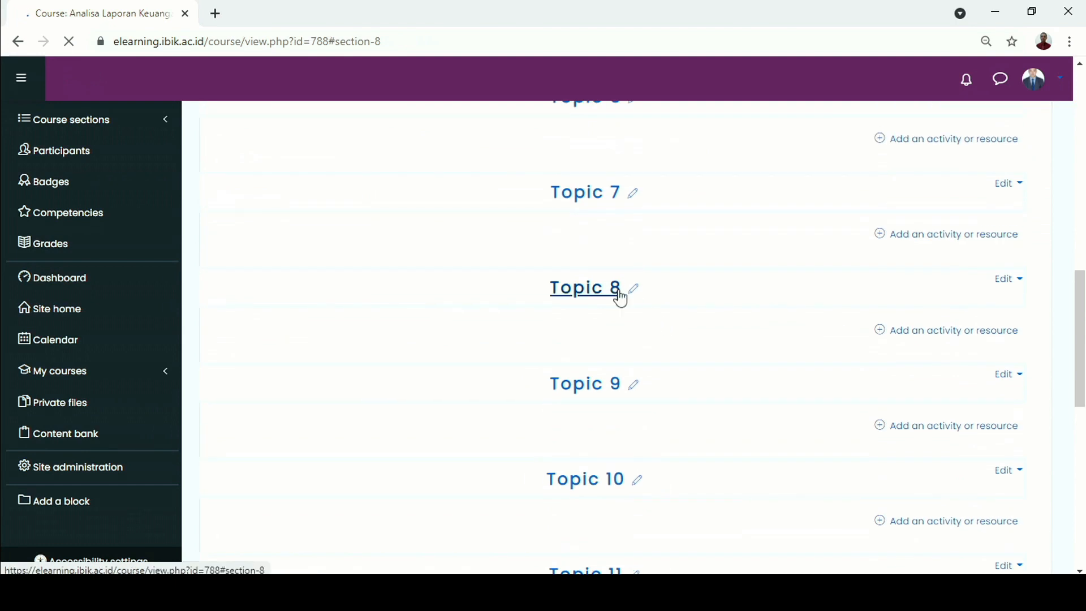
pyautogui.click(632, 291)
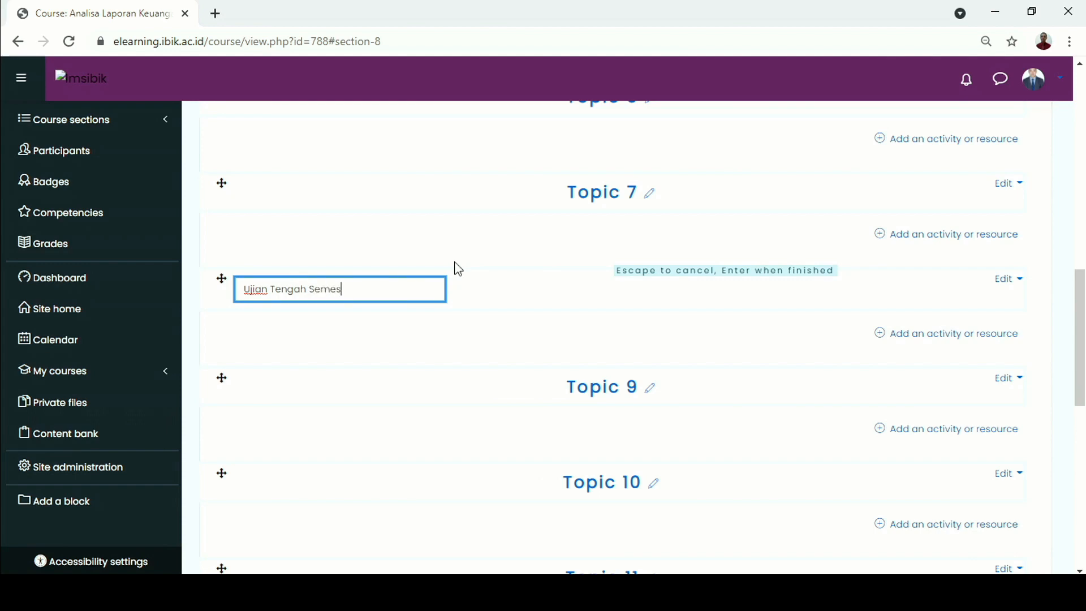
pyautogui.press('Return')
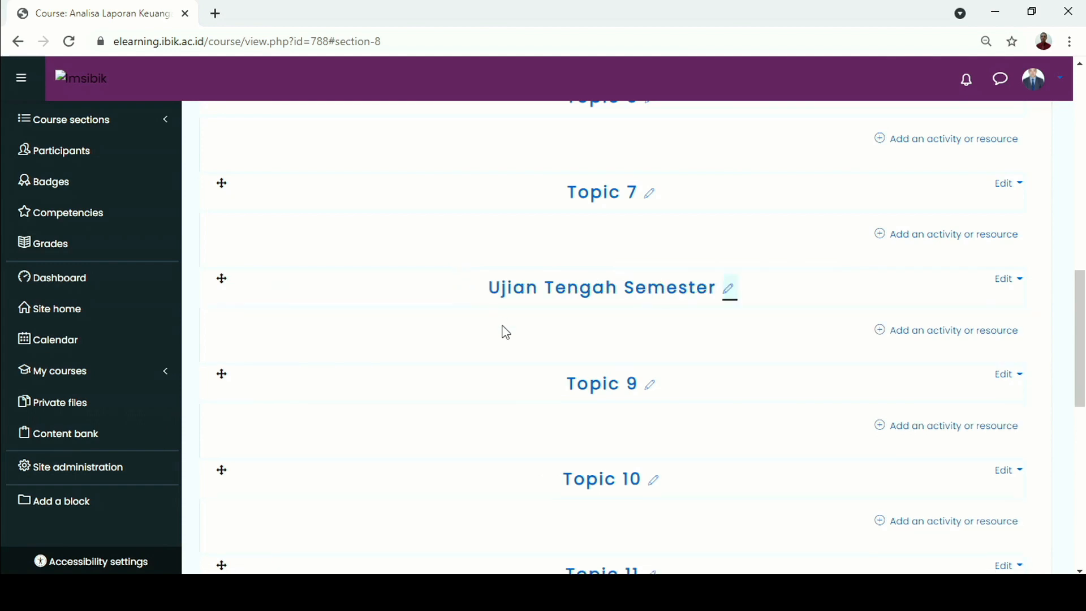
# - Rename the Topic 3 section to 'Pertemuan 3'
pyautogui.scroll(8, 541, 335)
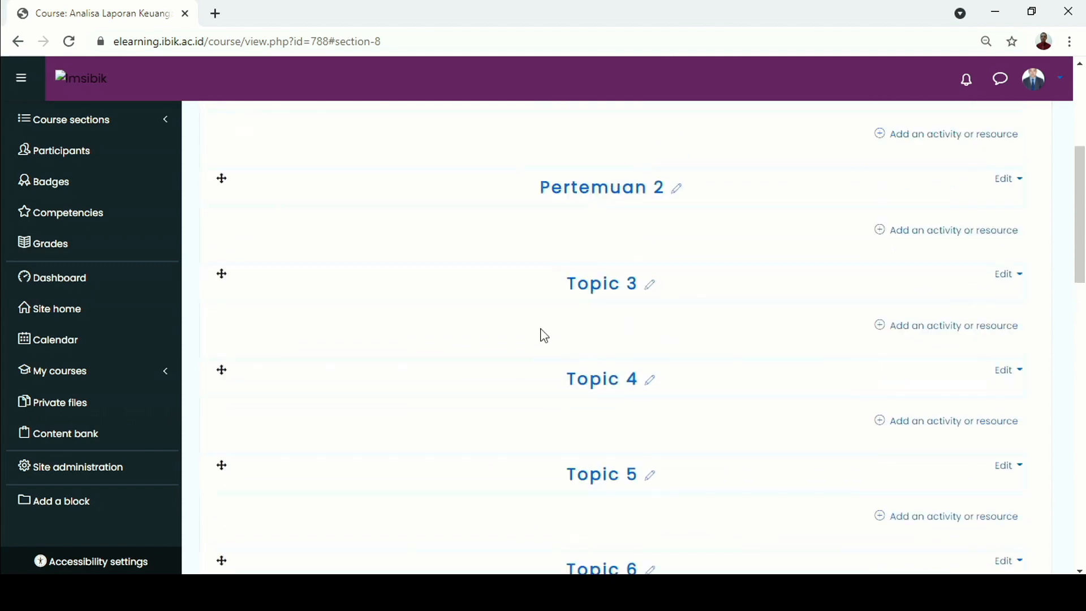
pyautogui.click(649, 291)
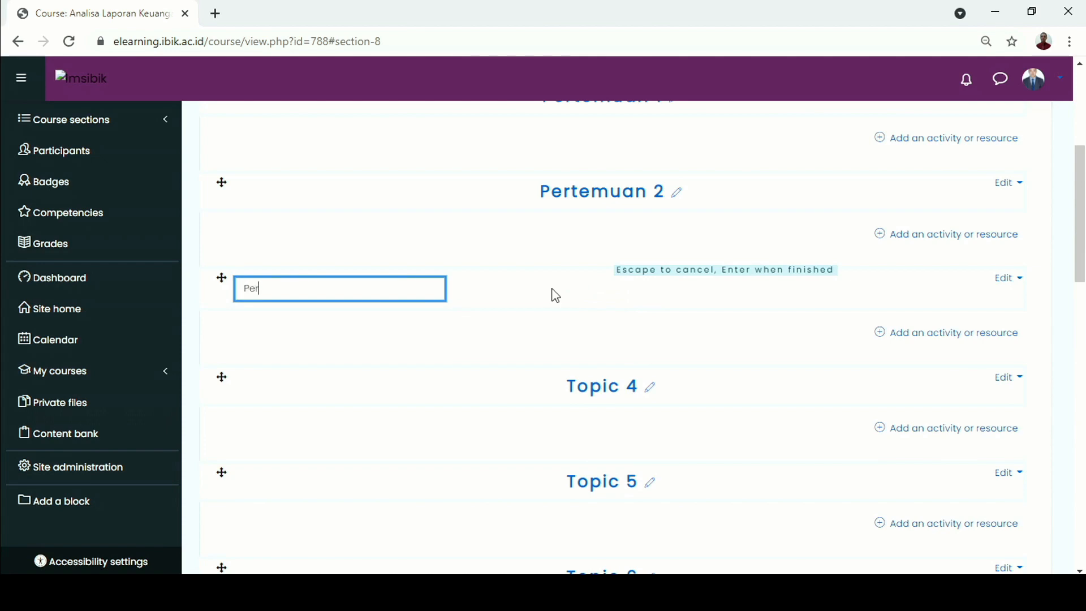
pyautogui.write('Pertemuan 3')
pyautogui.press('Return')
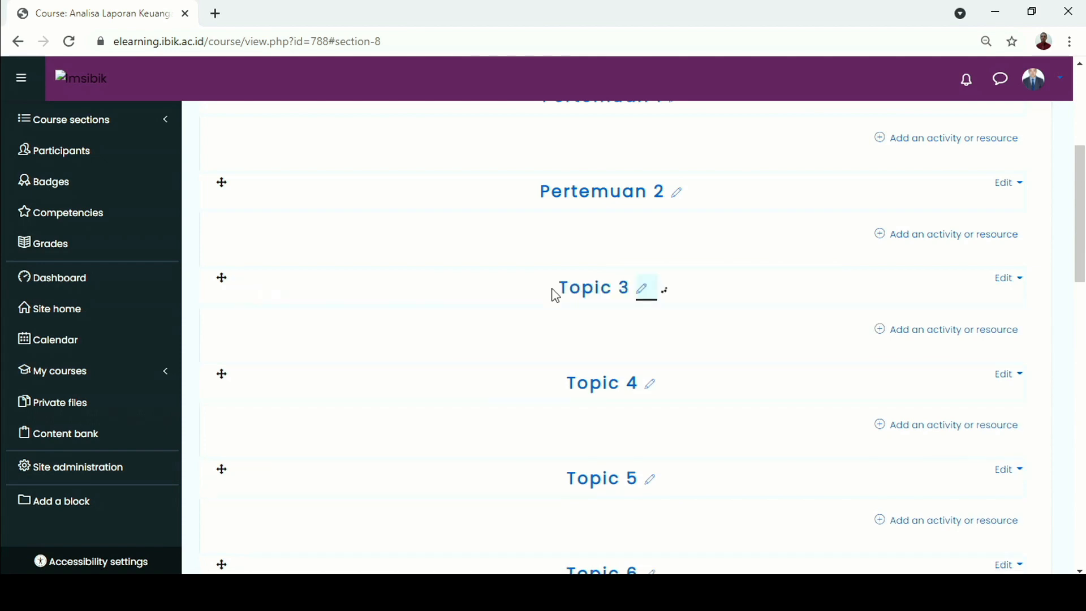
# - Begin renaming Topic 4 and Topic 5 to Pertemuan names, leaving both edits with Escape
pyautogui.click(648, 390)
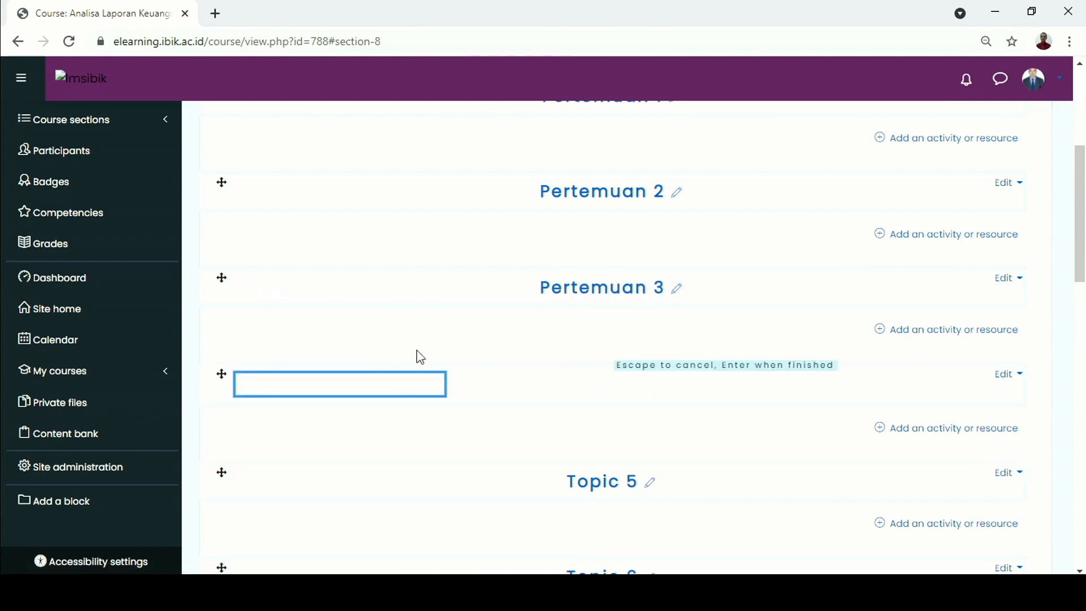
pyautogui.write('Pertemuan 4')
pyautogui.press('Escape')
pyautogui.scroll(-3, 463, 380)
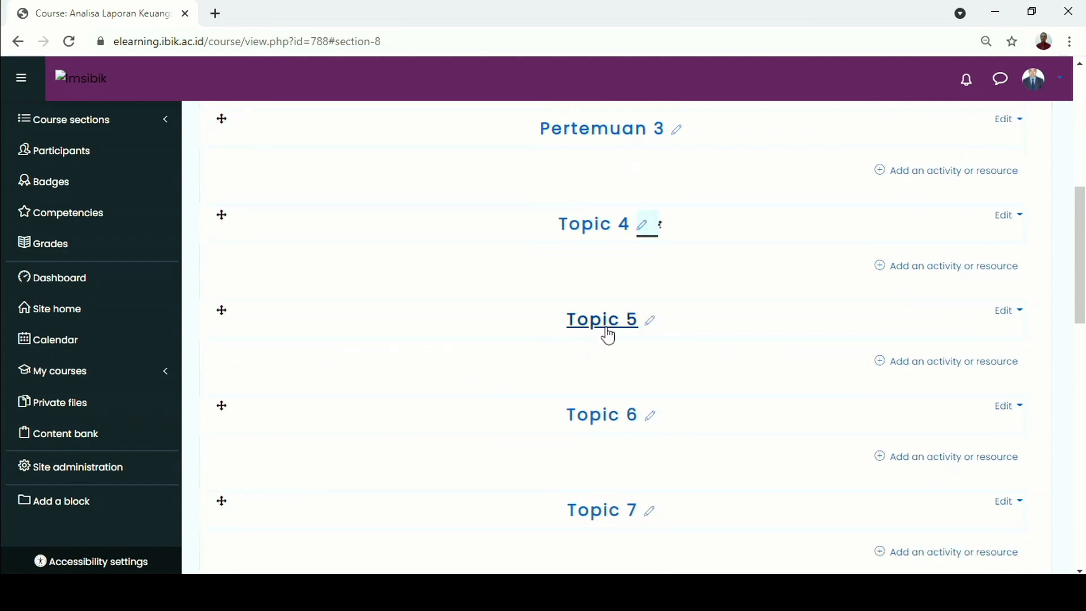
pyautogui.click(649, 326)
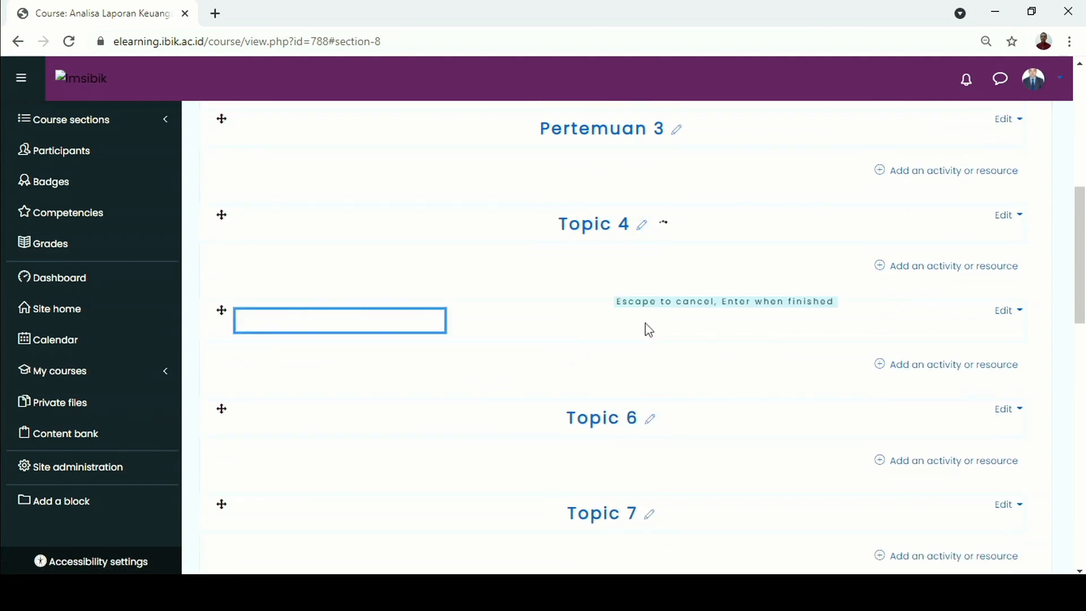
pyautogui.write('Pertemuan')
pyautogui.press('Escape')
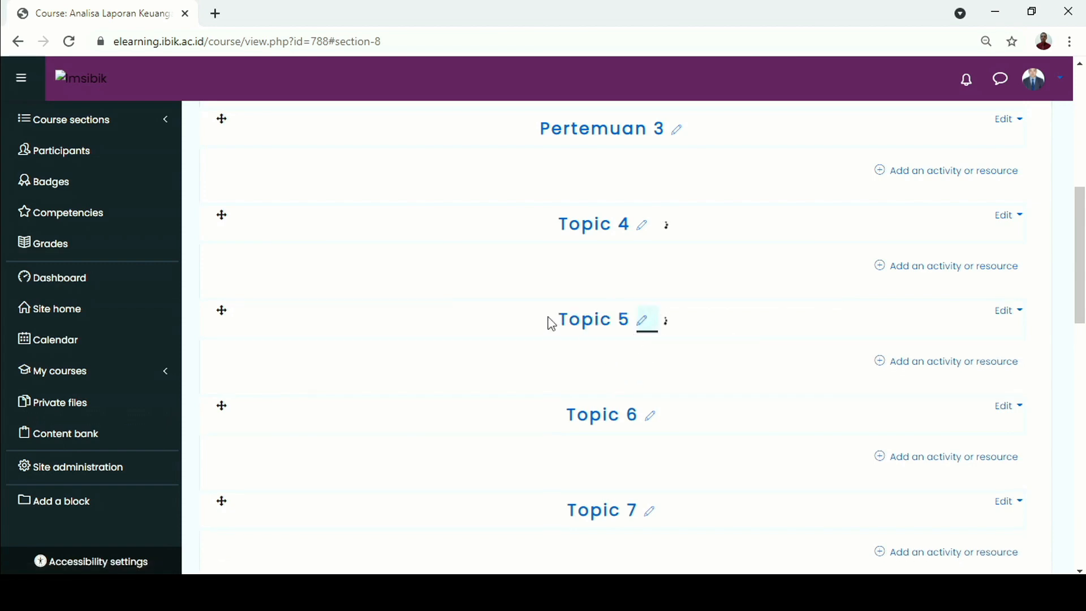
# - Scroll up and down the course page to review the section names
pyautogui.scroll(5, 547, 292)
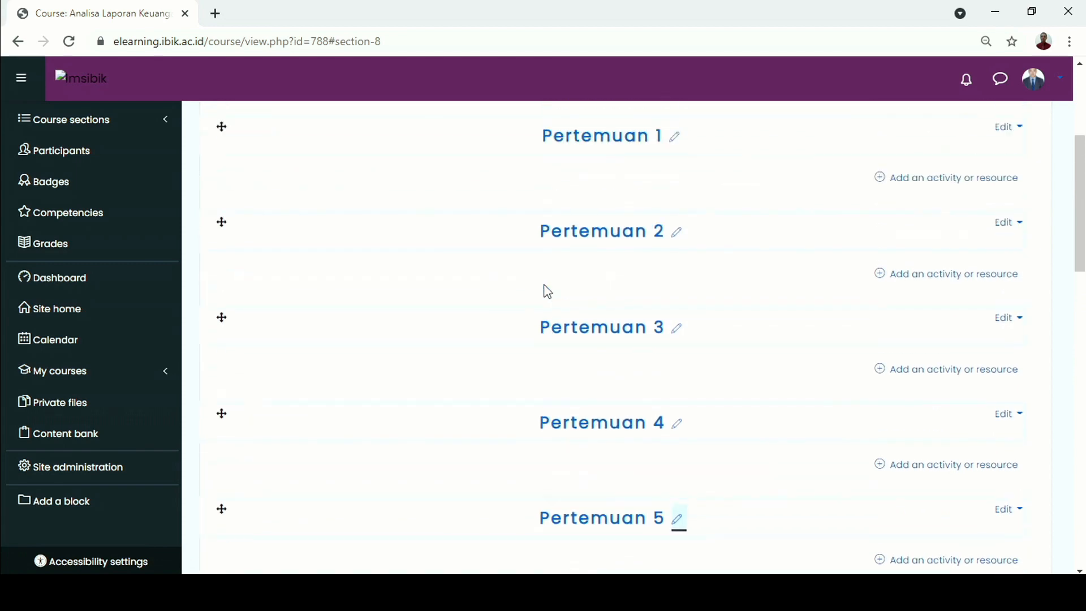
pyautogui.scroll(-7, 547, 292)
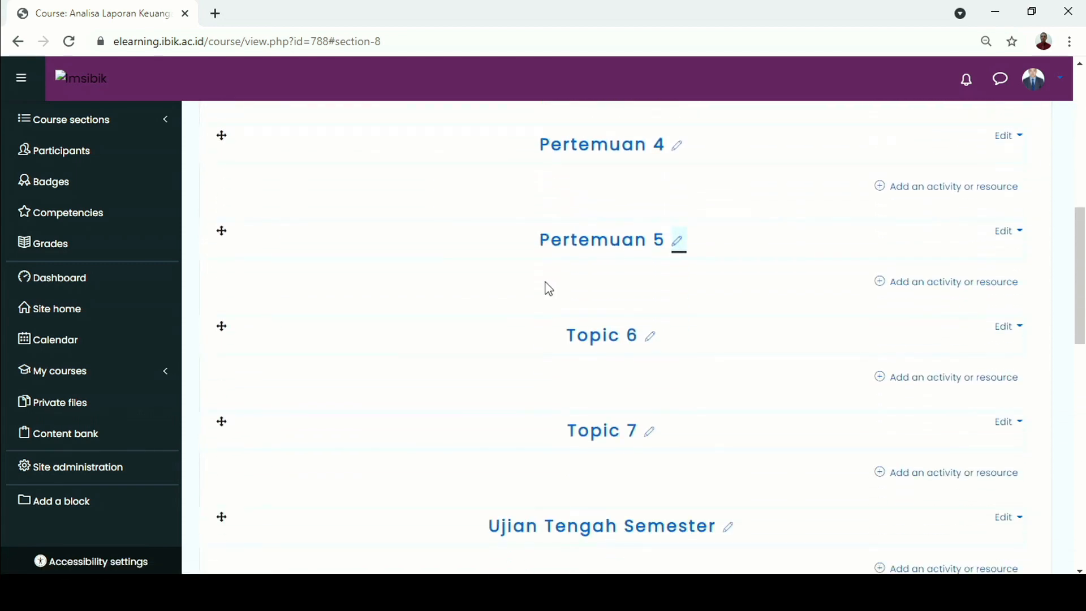
pyautogui.scroll(-5, 548, 289)
pyautogui.scroll(-5, 548, 293)
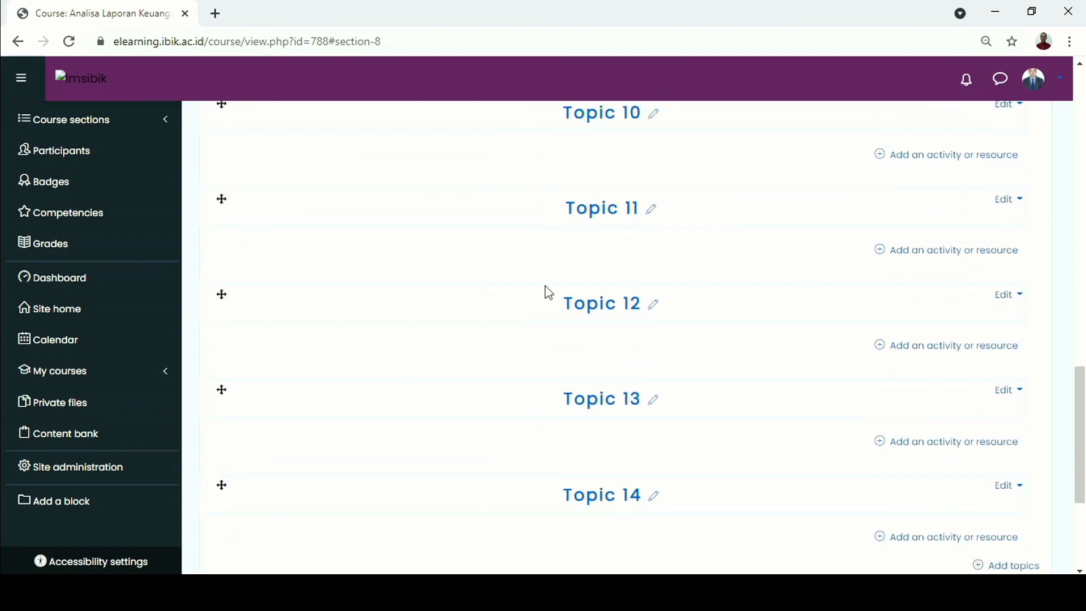
pyautogui.scroll(12, 549, 292)
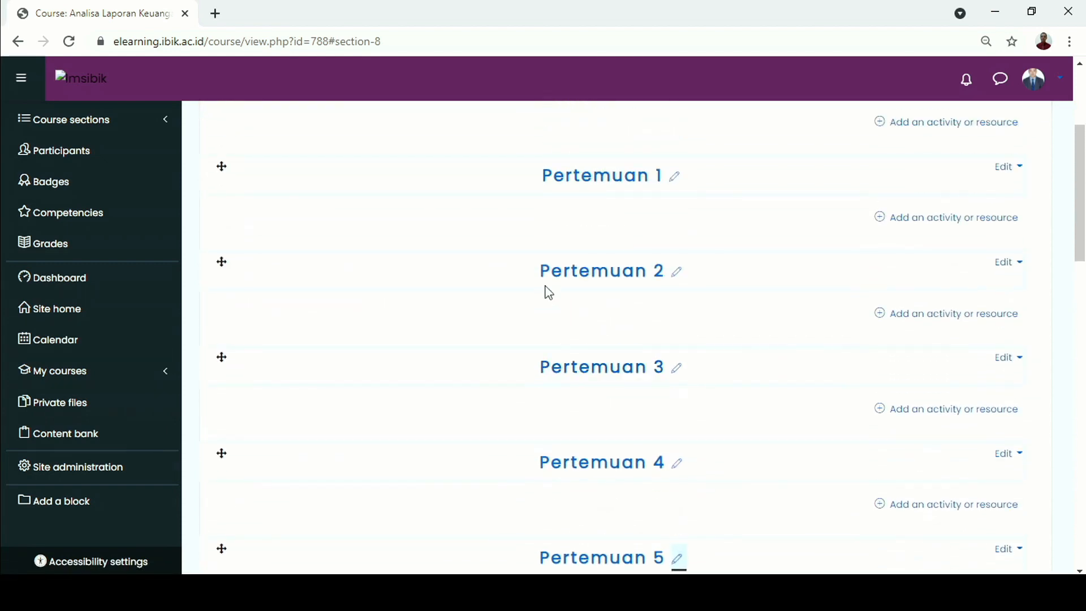
pyautogui.scroll(3, 548, 292)
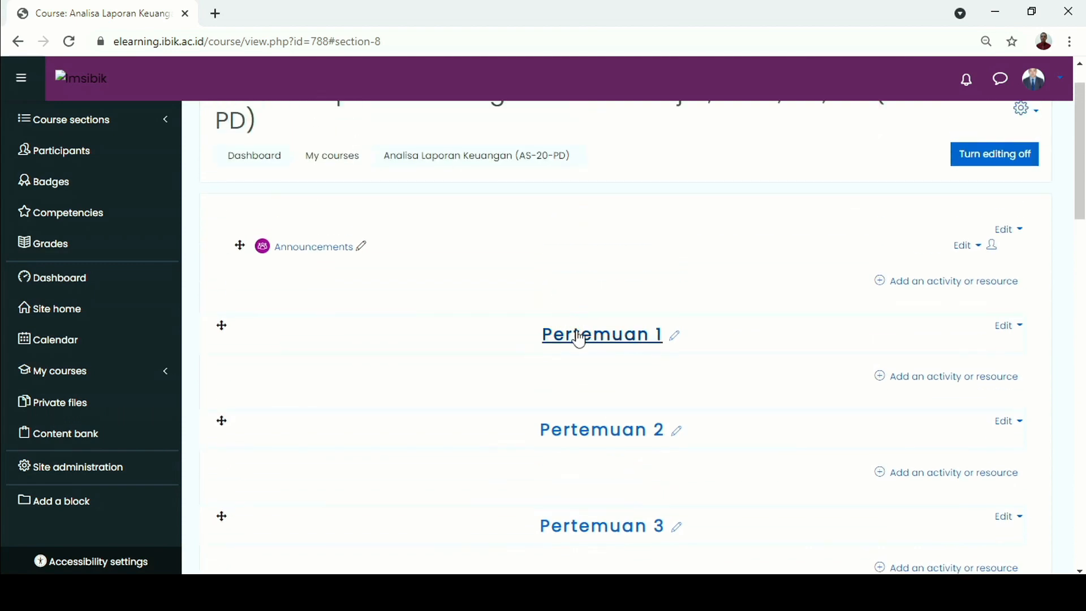
pyautogui.scroll(-14, 633, 472)
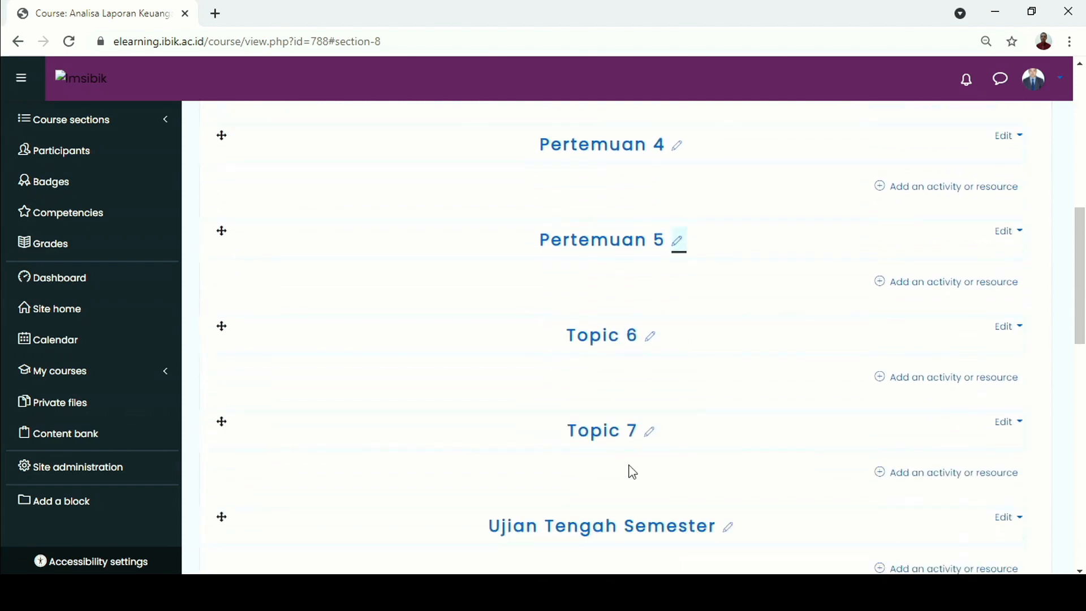
pyautogui.scroll(15, 633, 472)
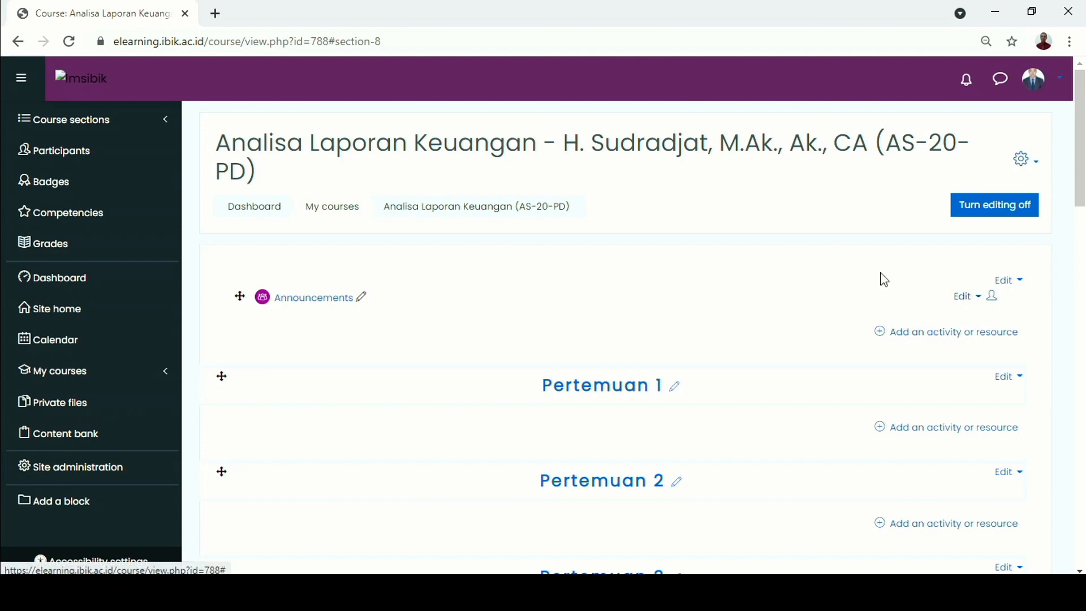
# - Open the Announcements forum's settings and overwrite its name with 'Pengantar'
pyautogui.click(970, 302)
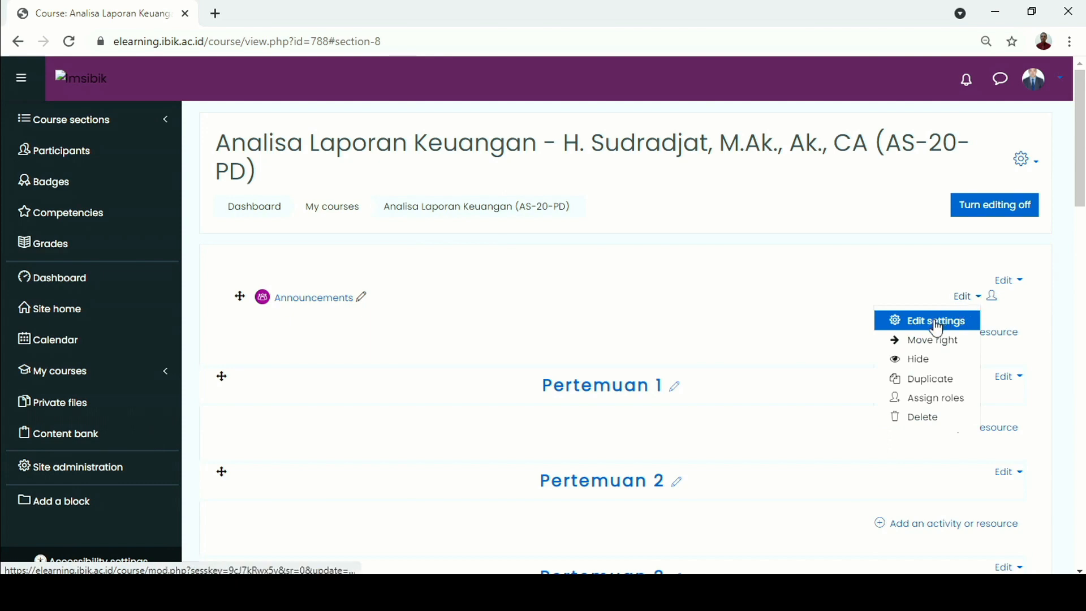
pyautogui.click(937, 328)
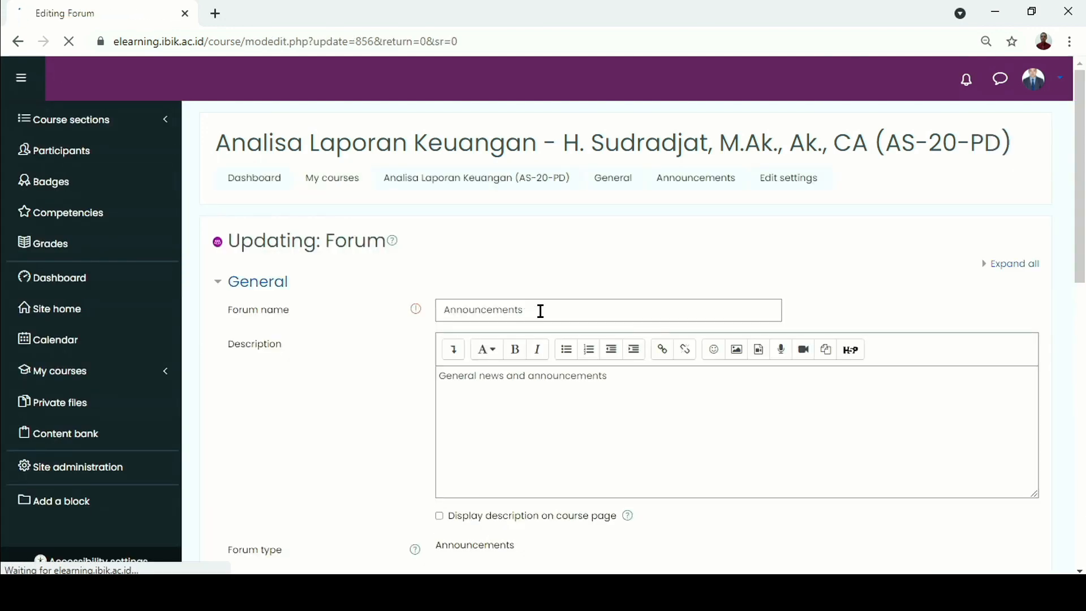
pyautogui.doubleClick(540, 310)
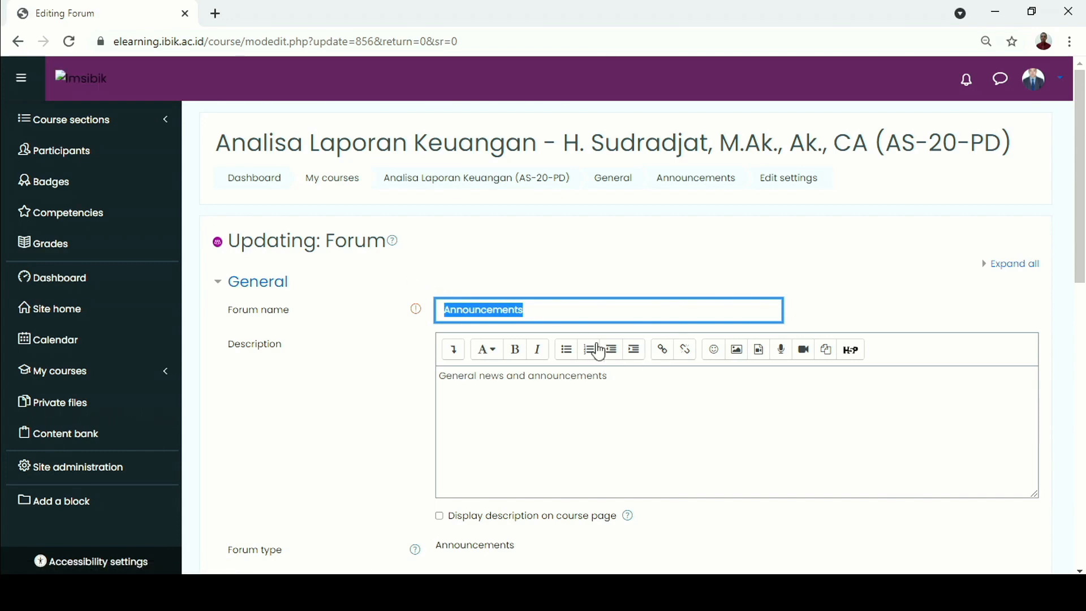
pyautogui.write('Pengantar')
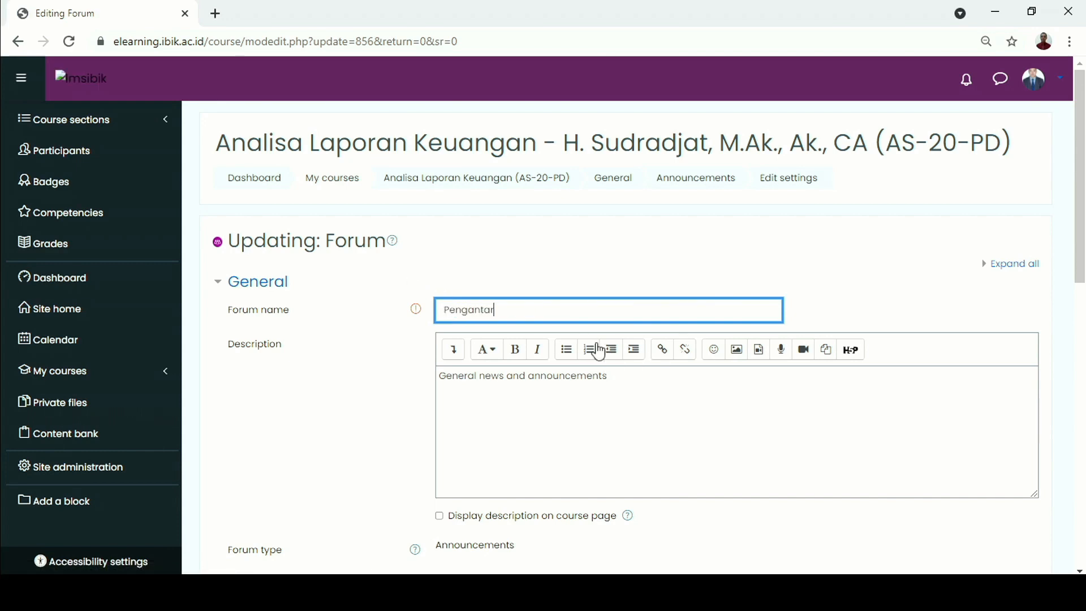
# - Replace the forum name with 'Gambaran Materi'
pyautogui.moveTo(629, 382); pyautogui.dragTo(388, 346)
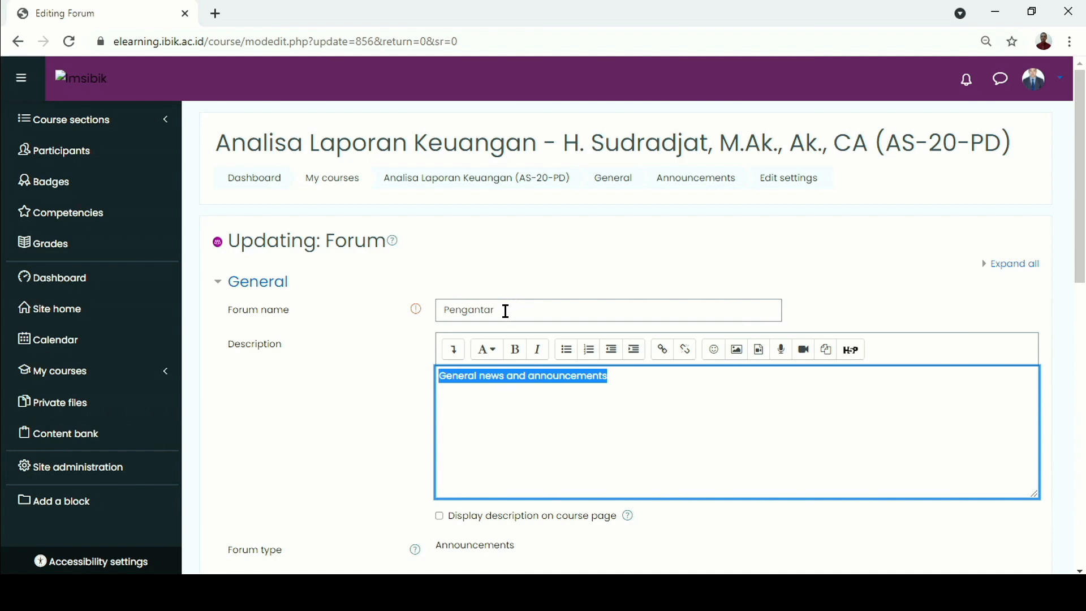
pyautogui.moveTo(506, 311); pyautogui.dragTo(369, 277)
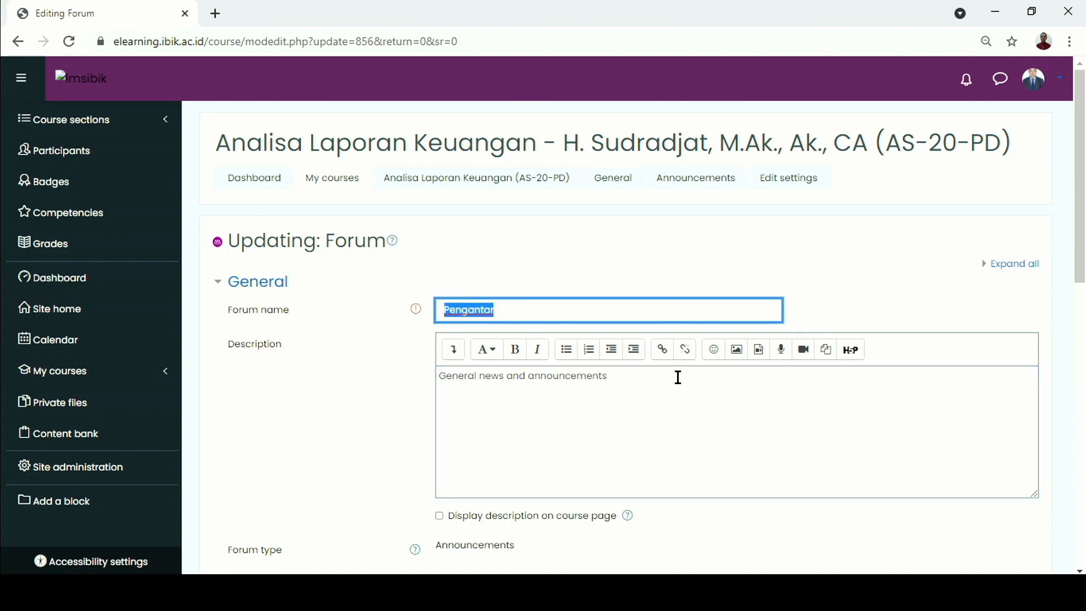
pyautogui.write('Pendah')
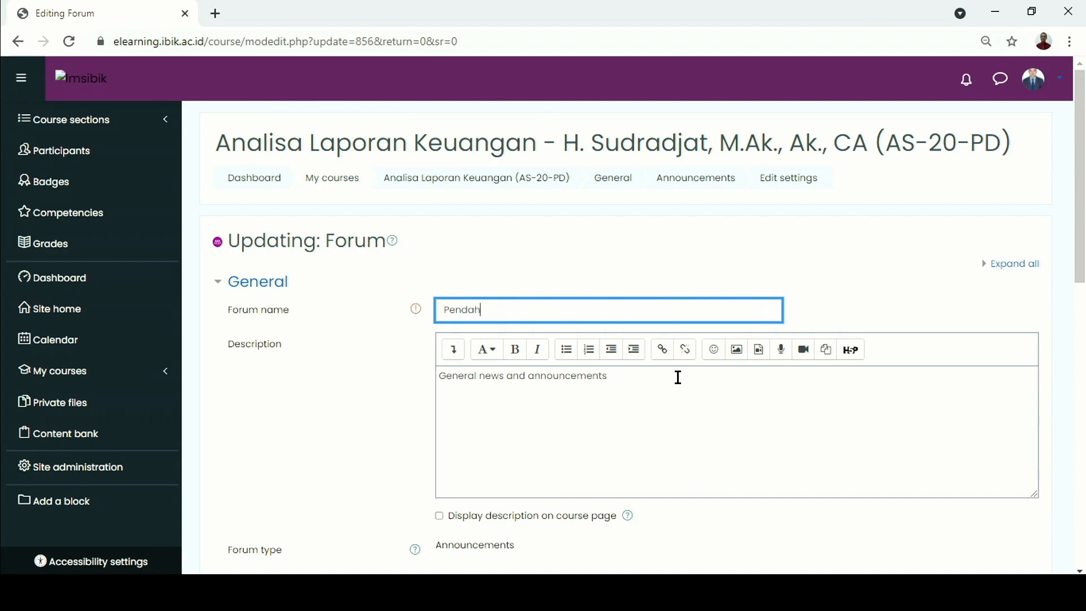
pyautogui.press('BackSpace')
pyautogui.press('BackSpace')
pyautogui.press('BackSpace')
pyautogui.write('Gambaran Materi')
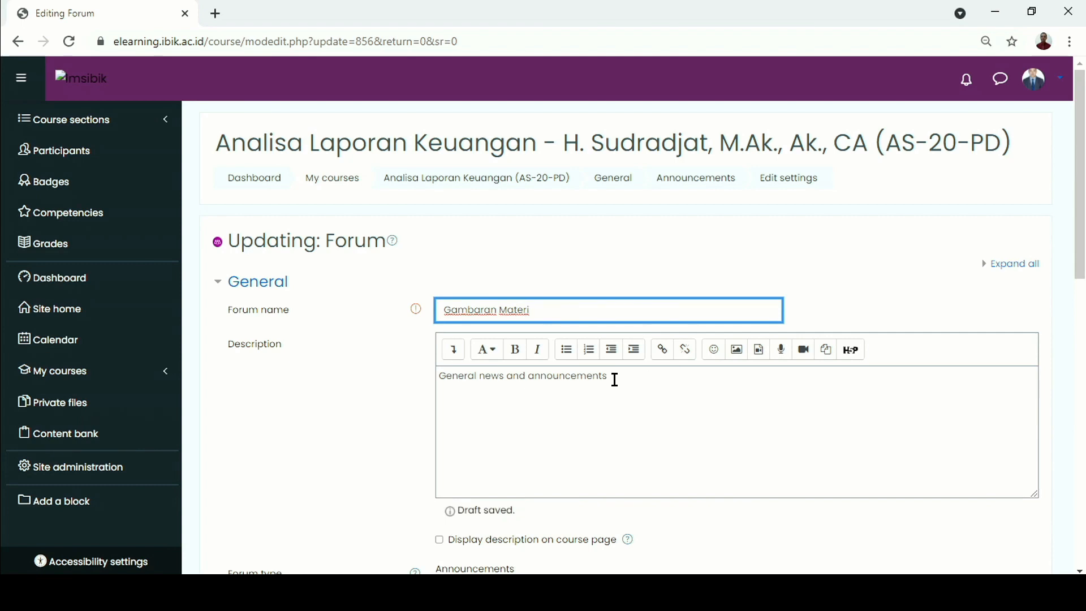
# - Replace the description with 'Analisa Laporan Keuangan merupakan materi yang disajikan…suatu entitas.'
pyautogui.moveTo(614, 380); pyautogui.dragTo(422, 349)
pyautogui.write('Anal')
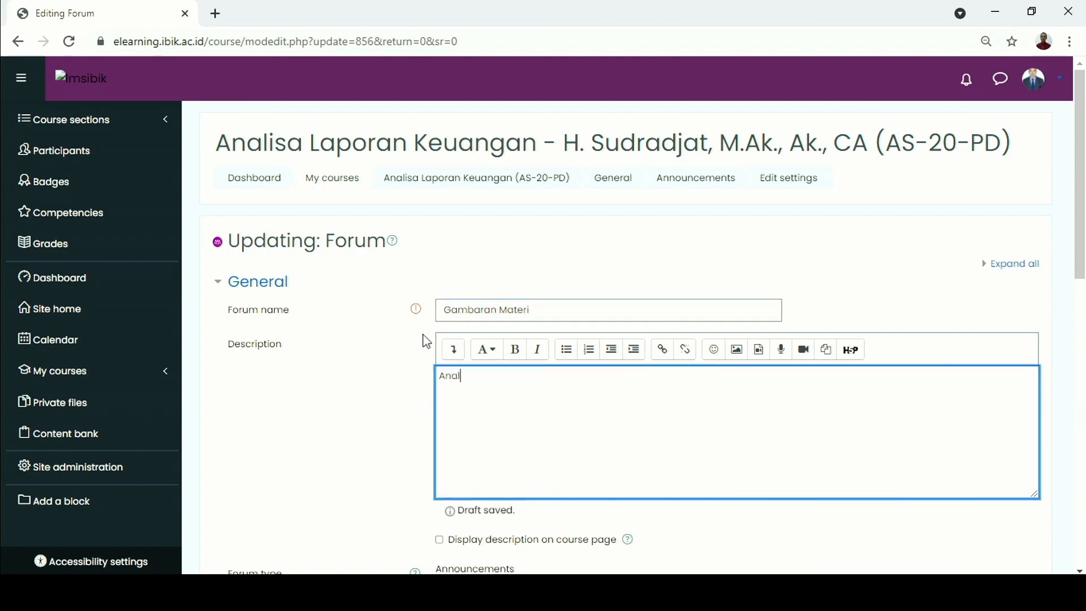
pyautogui.write('isa laporan')
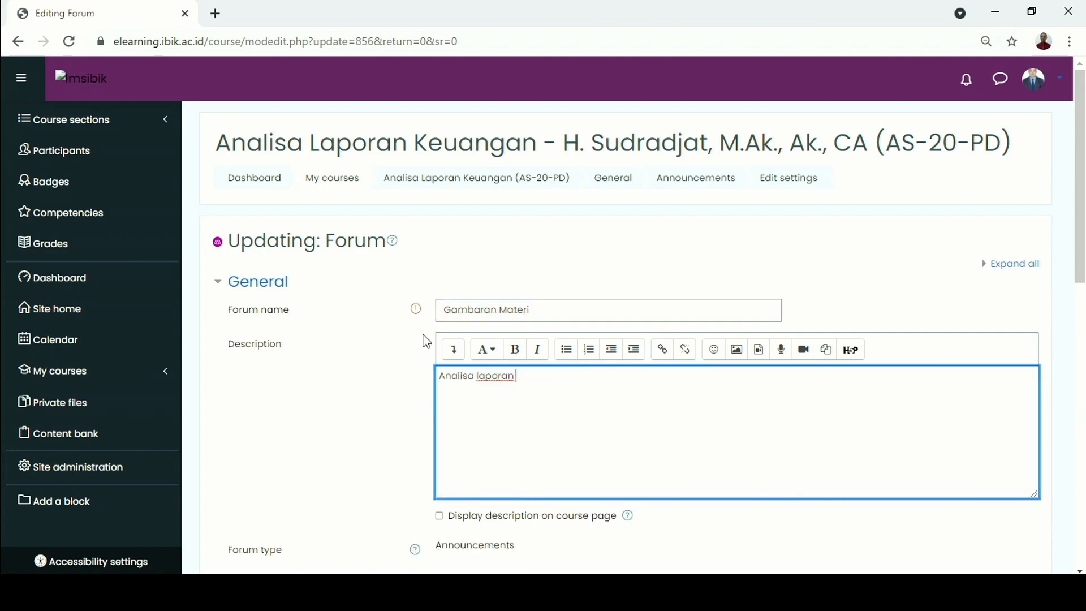
pyautogui.press('BackSpace')
pyautogui.press('BackSpace')
pyautogui.press('BackSpace')
pyautogui.press('BackSpace')
pyautogui.write('Laporan Keuangan ma')
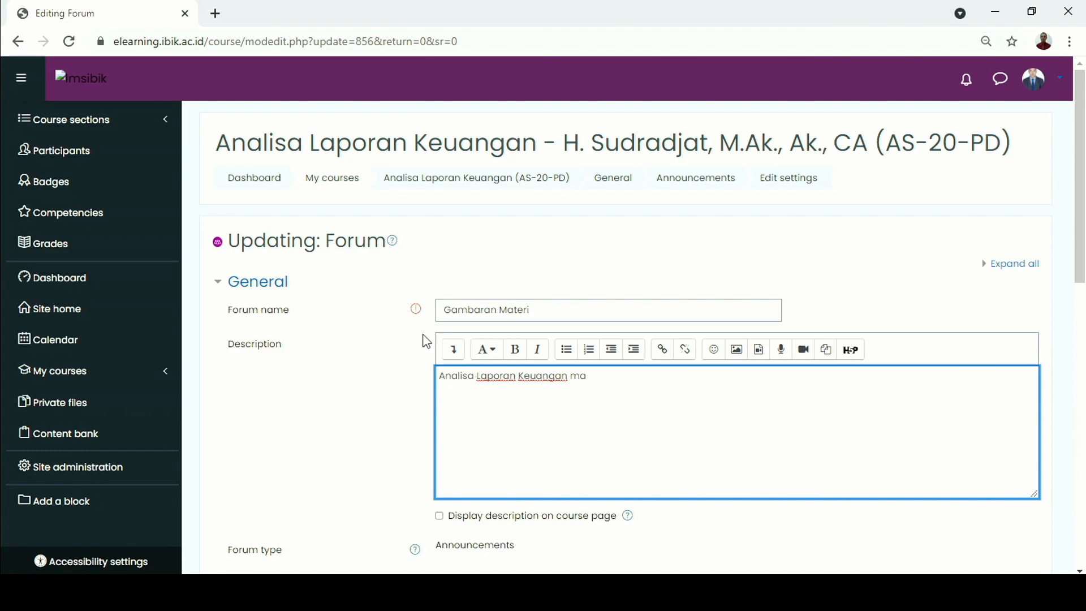
pyautogui.write('rupakan materi yang disaj')
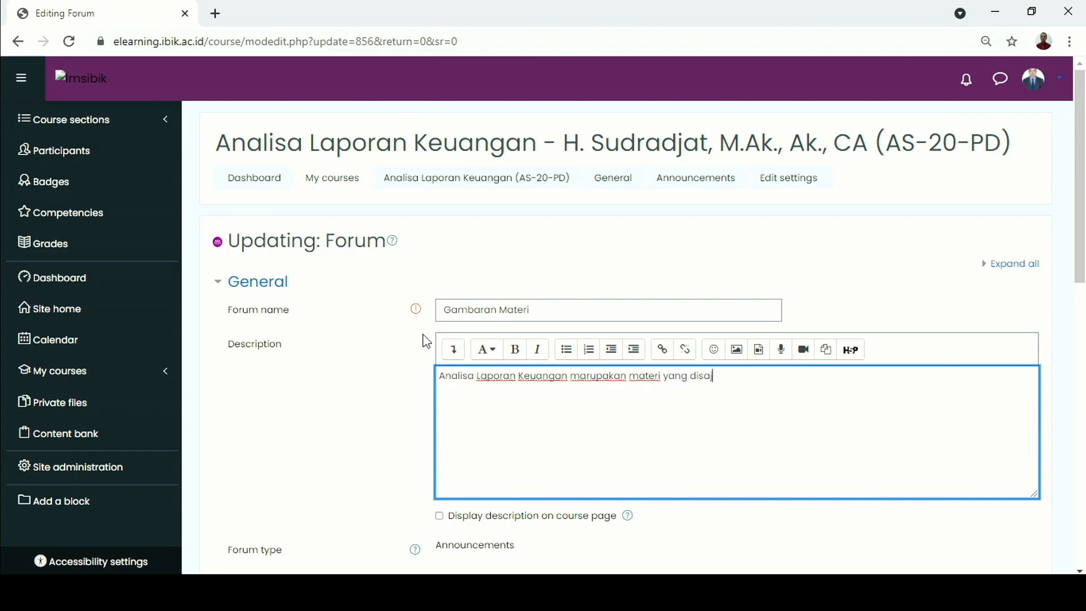
pyautogui.write('ikan untuk mengetah')
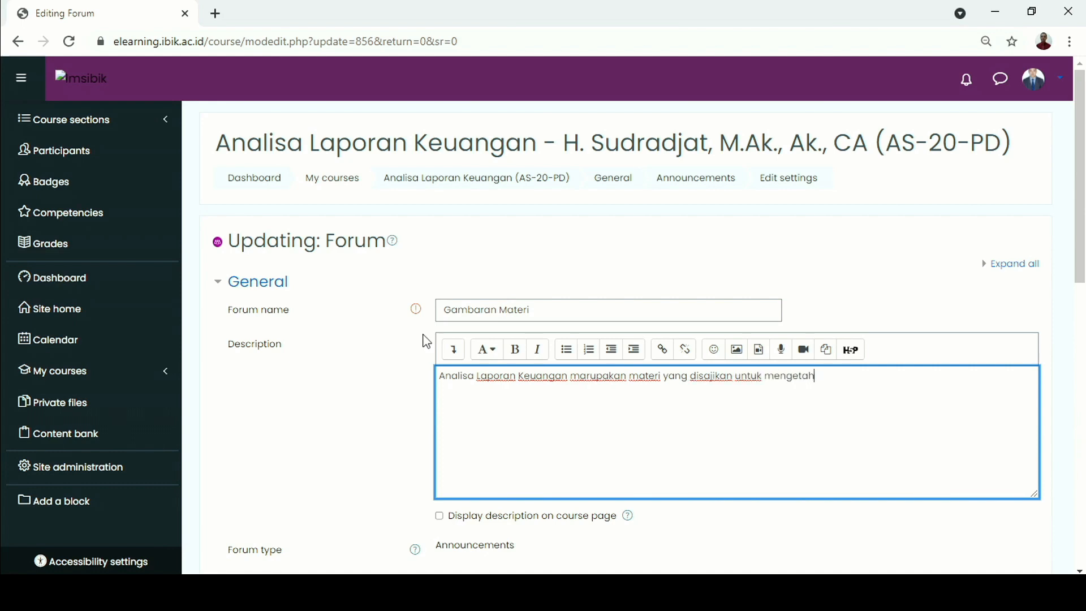
pyautogui.write('ui ko')
pyautogui.write('dan menganalisis')
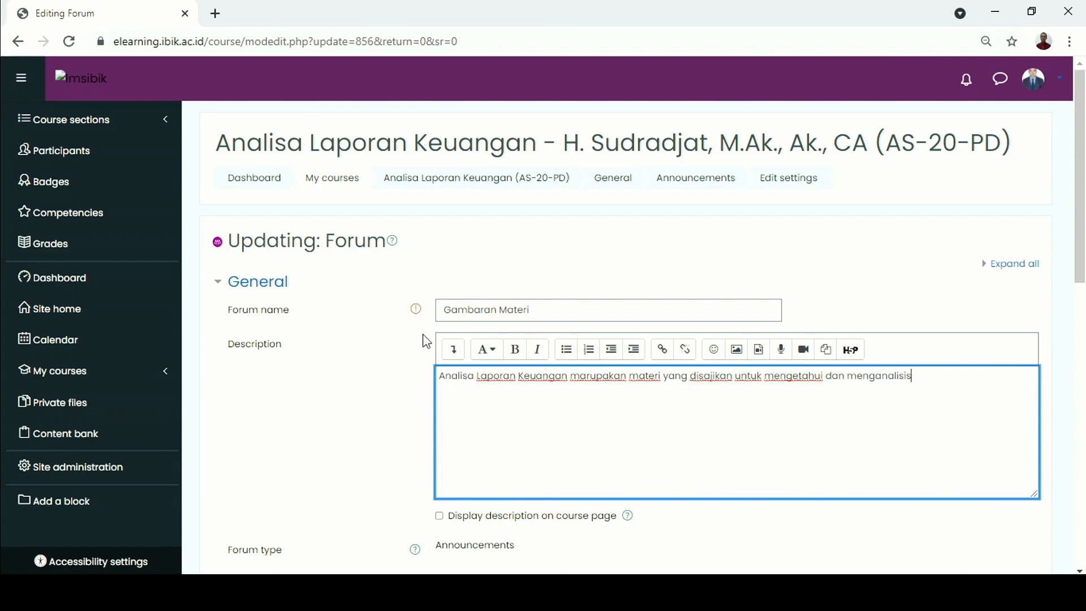
pyautogui.write(' keuangan suatu')
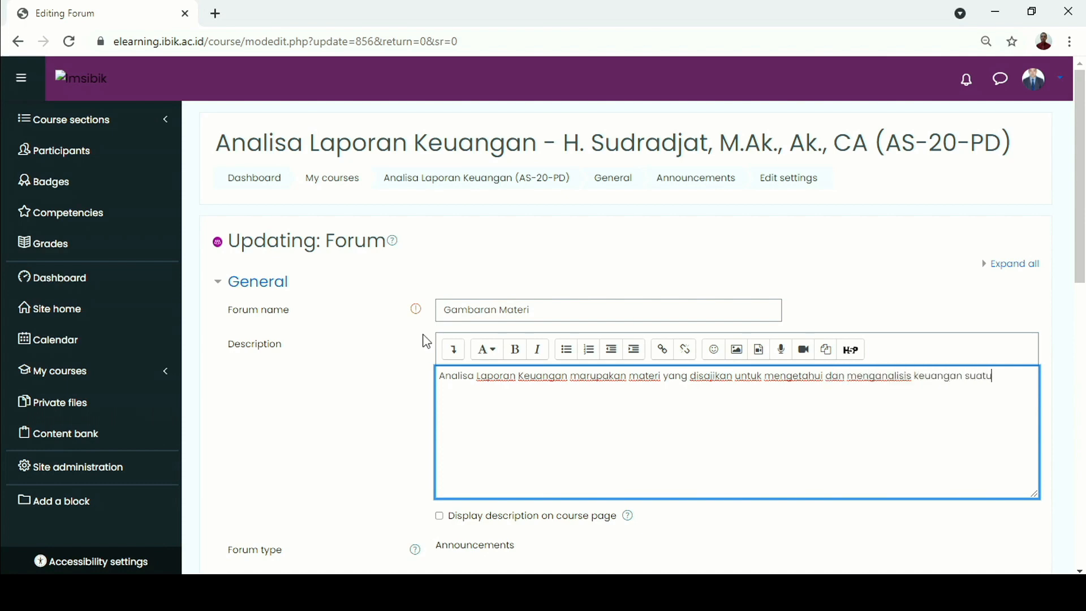
pyautogui.press('BackSpace')
pyautogui.press('BackSpace')
pyautogui.press('BackSpace')
pyautogui.write('entit')
# - Format the whole description as Heading (large)
pyautogui.moveTo(439, 375); pyautogui.dragTo(1057, 468)
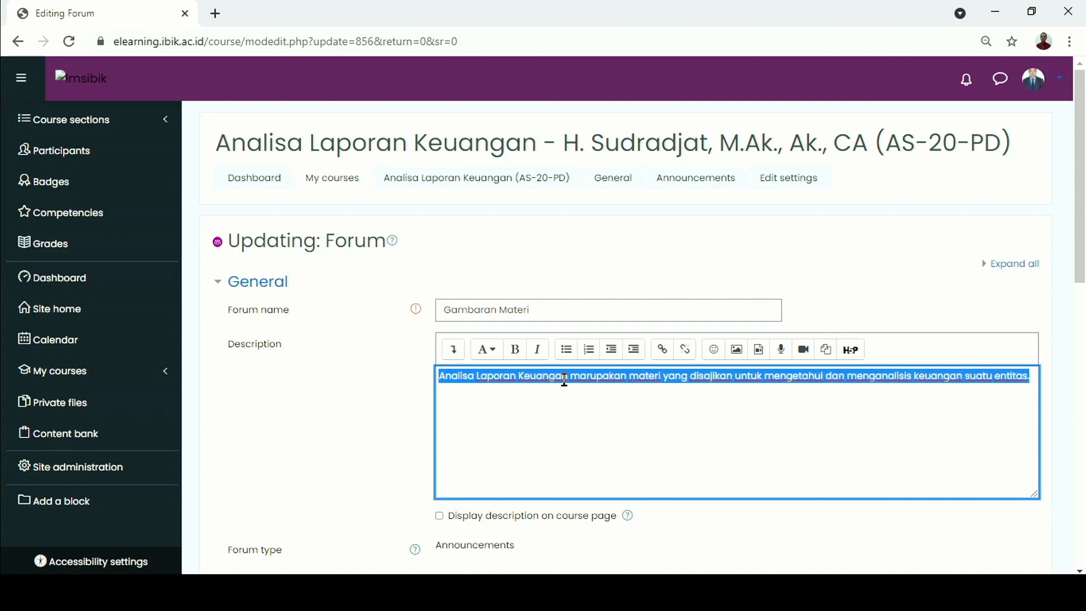
pyautogui.click(492, 353)
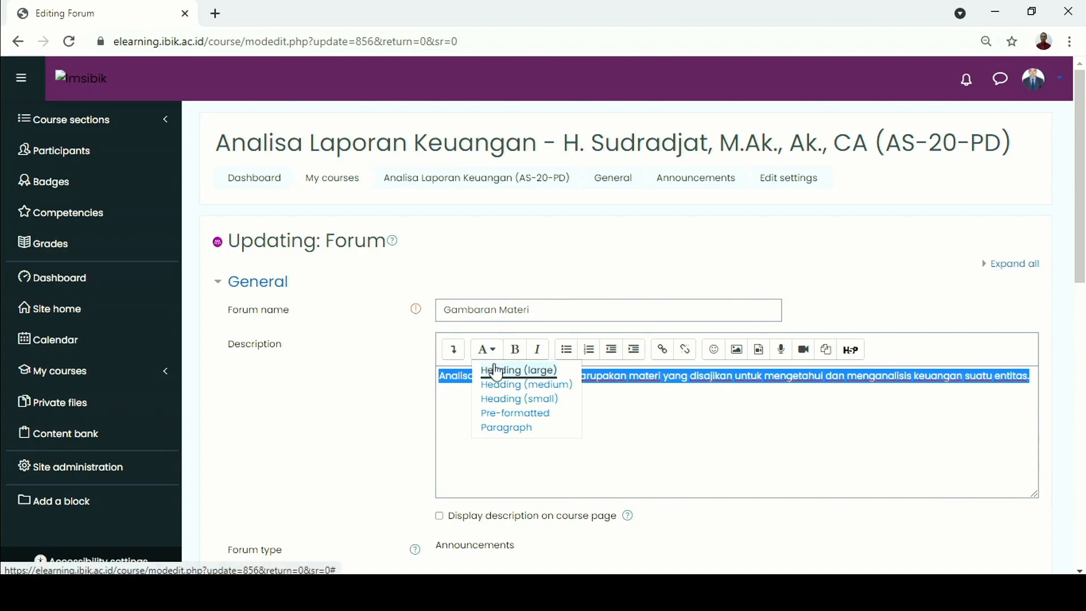
pyautogui.click(505, 372)
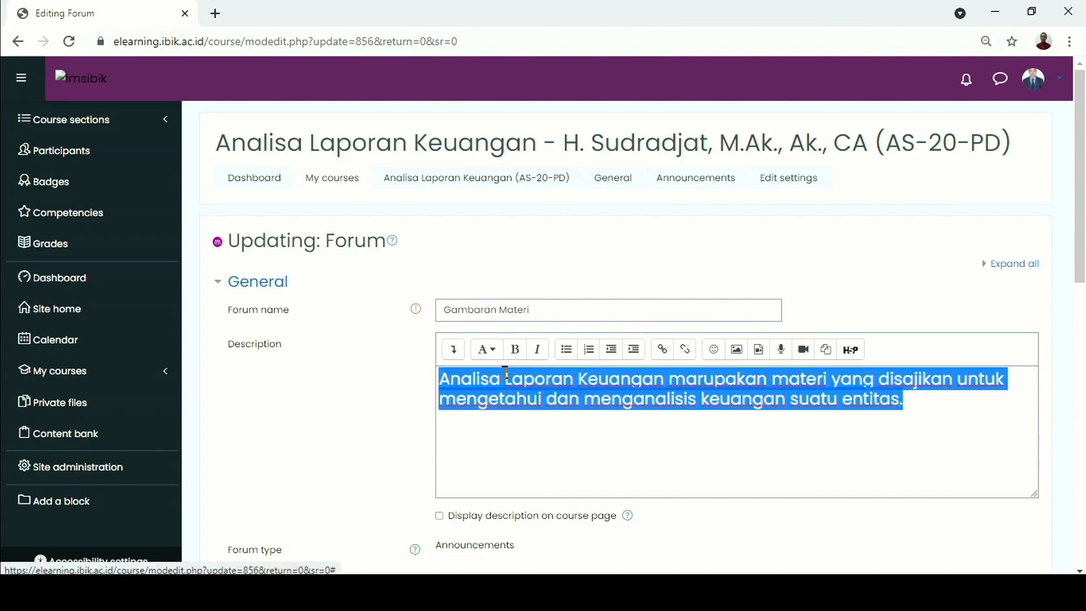
# - Enable 'Display description on course page' and save the Gambaran Materi forum, returning to the course
pyautogui.click(594, 417)
pyautogui.scroll(-4, 555, 443)
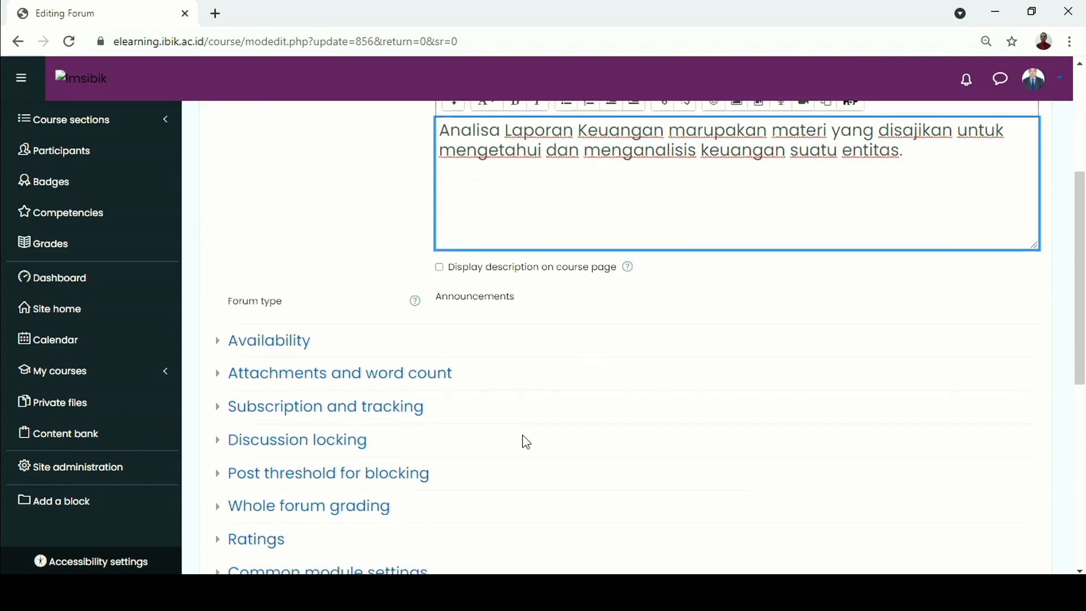
pyautogui.scroll(-6, 524, 441)
pyautogui.scroll(8, 509, 440)
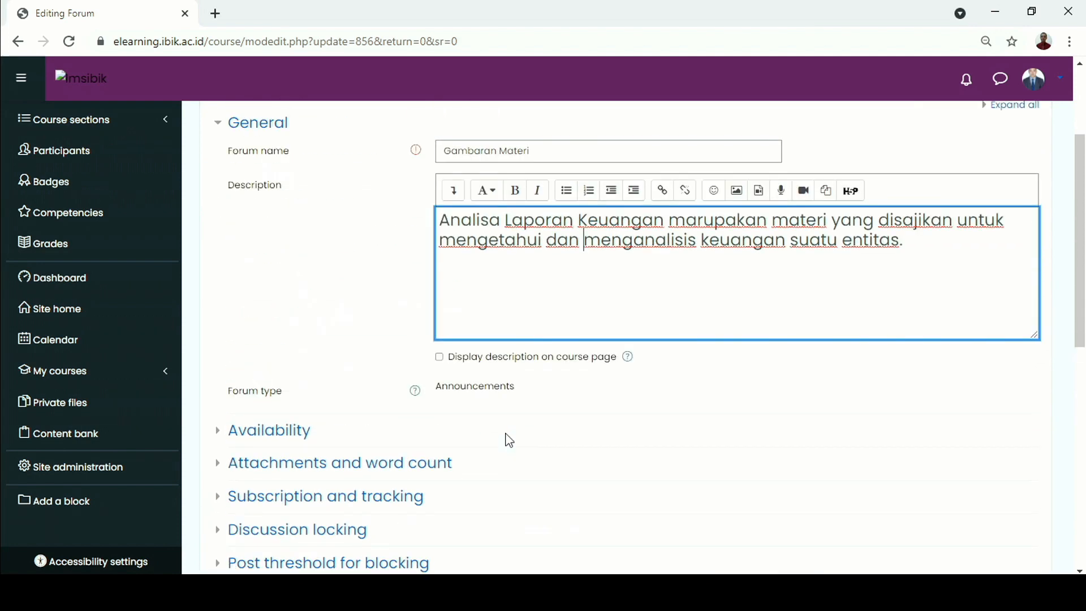
pyautogui.scroll(3, 509, 440)
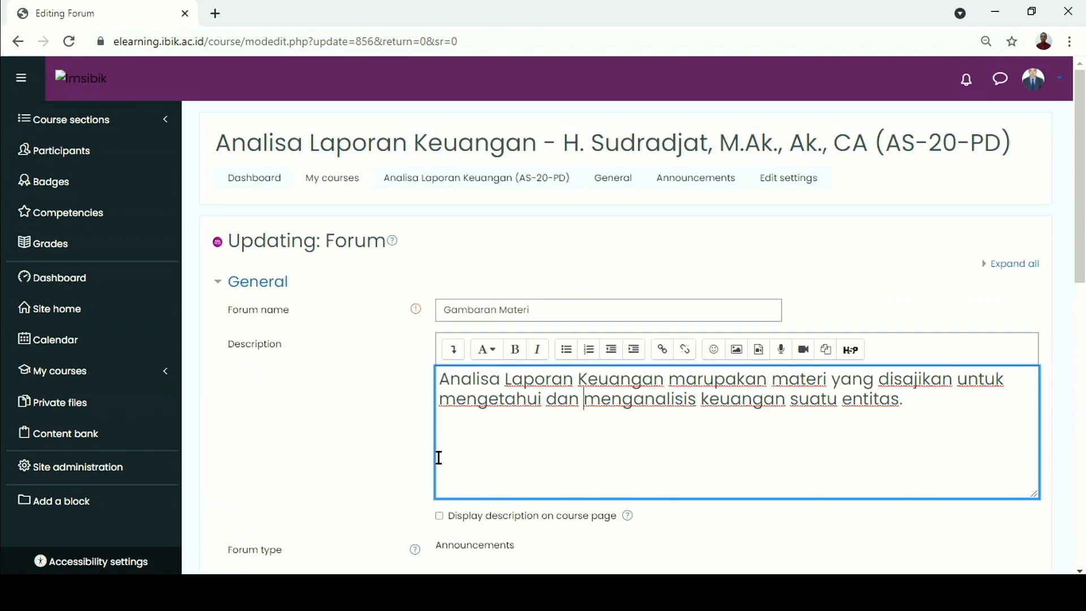
pyautogui.click(439, 516)
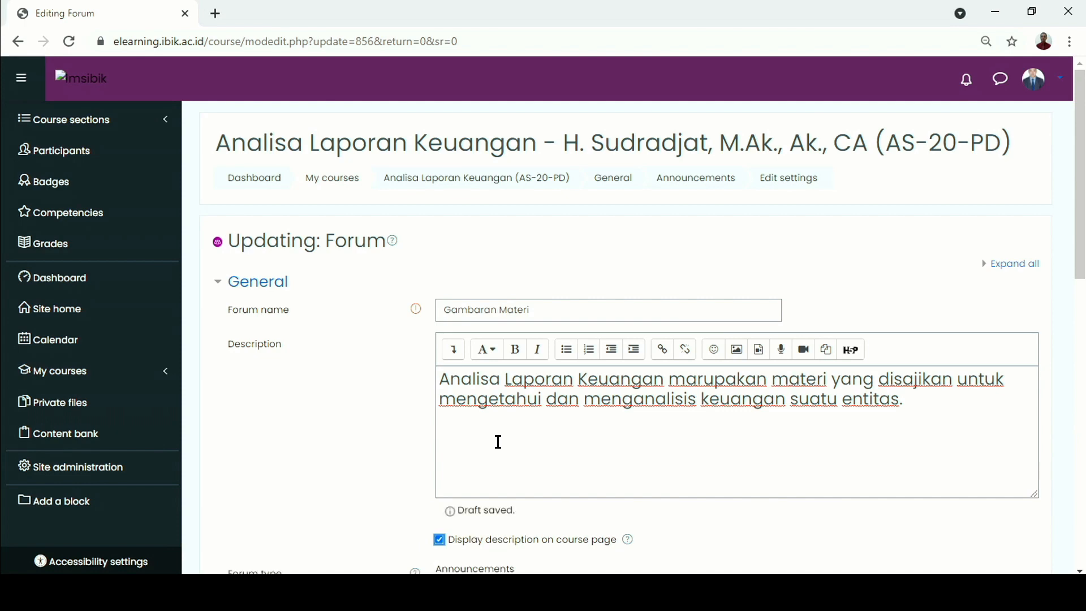
pyautogui.scroll(-10, 498, 442)
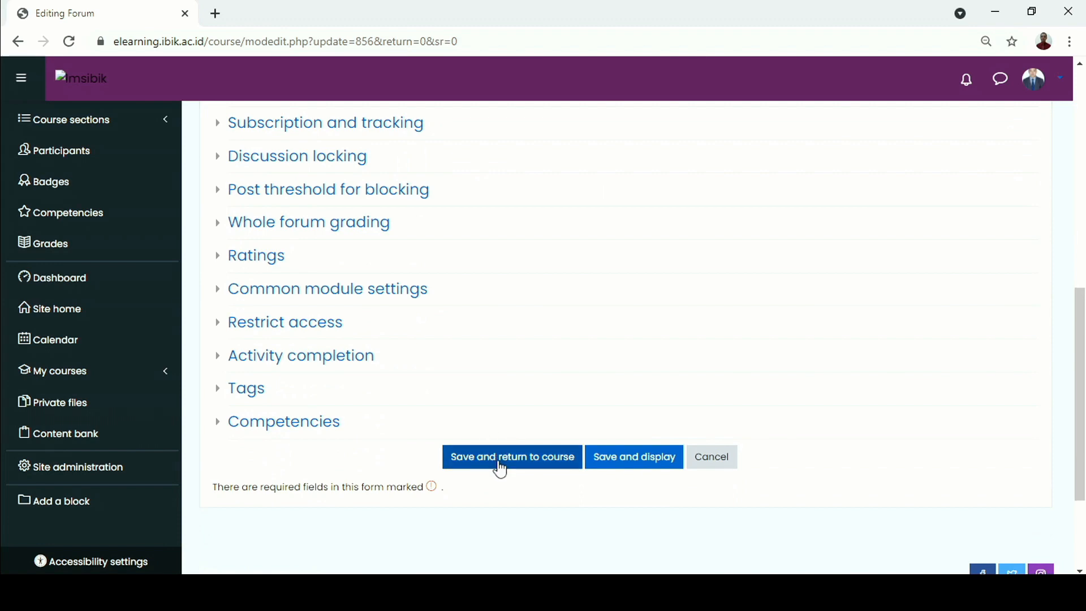
pyautogui.click(500, 470)
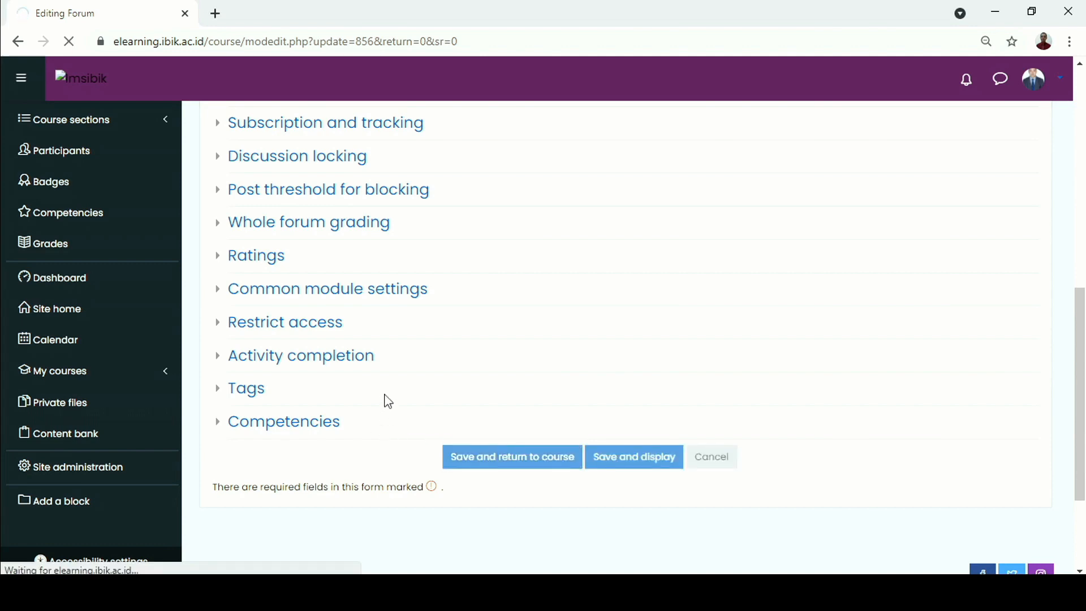
pyautogui.scroll(8, 389, 401)
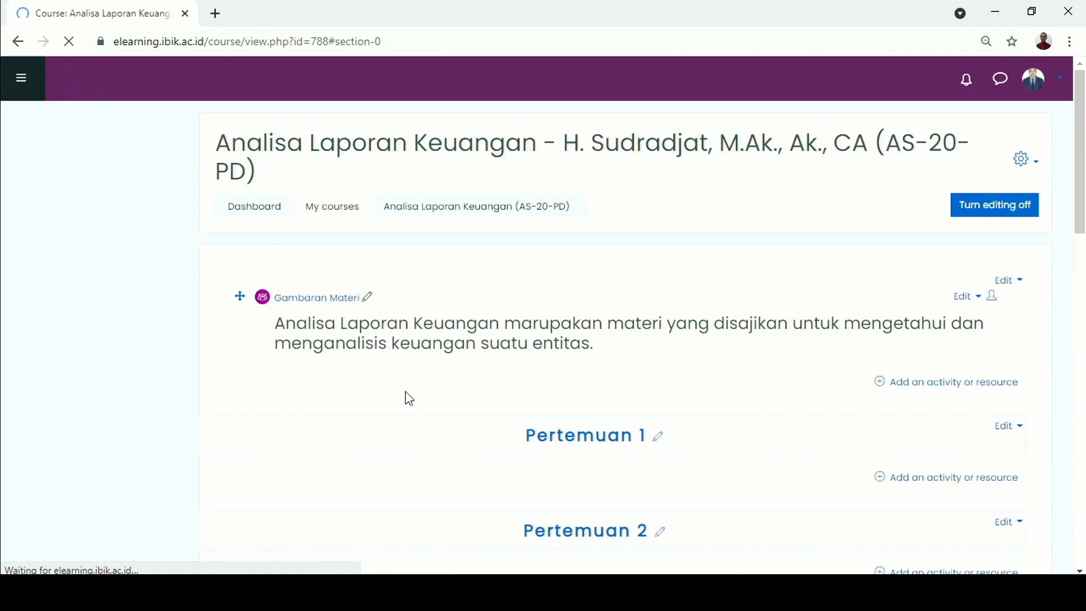
pyautogui.scroll(2, 409, 398)
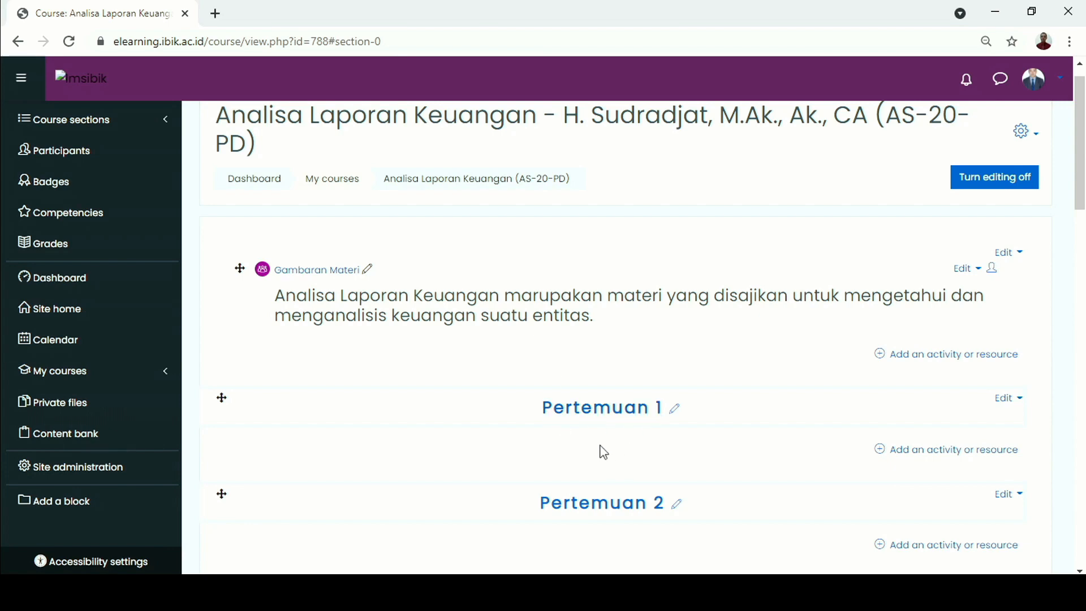
pyautogui.scroll(-2, 601, 410)
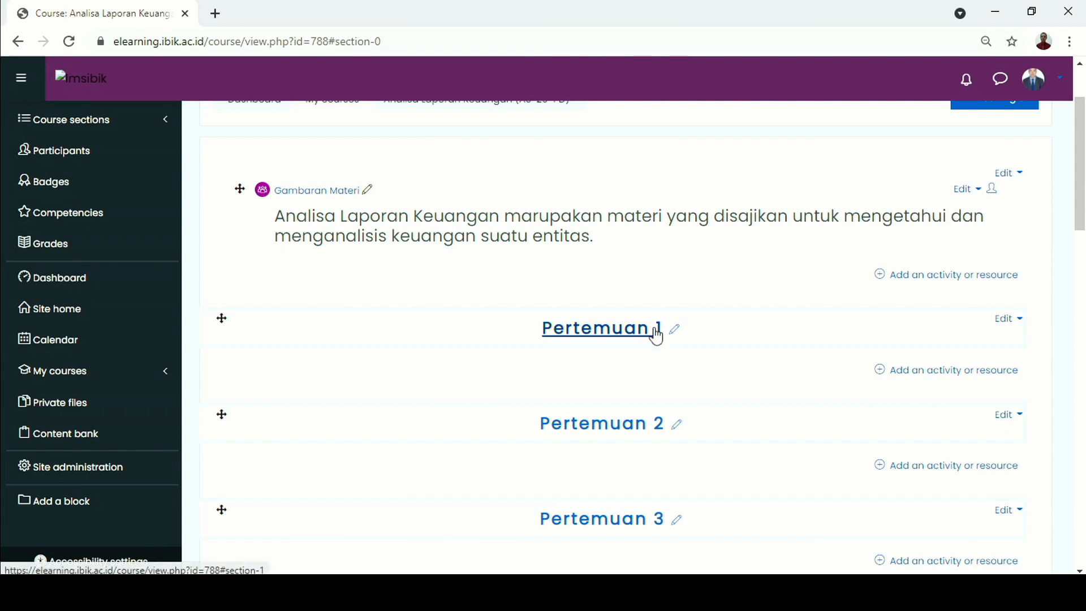
# - Edit Pertemuan 1 and enter the summary 'Pertemuan pertama membahas mengenai laporan keuangan'
pyautogui.click(1003, 326)
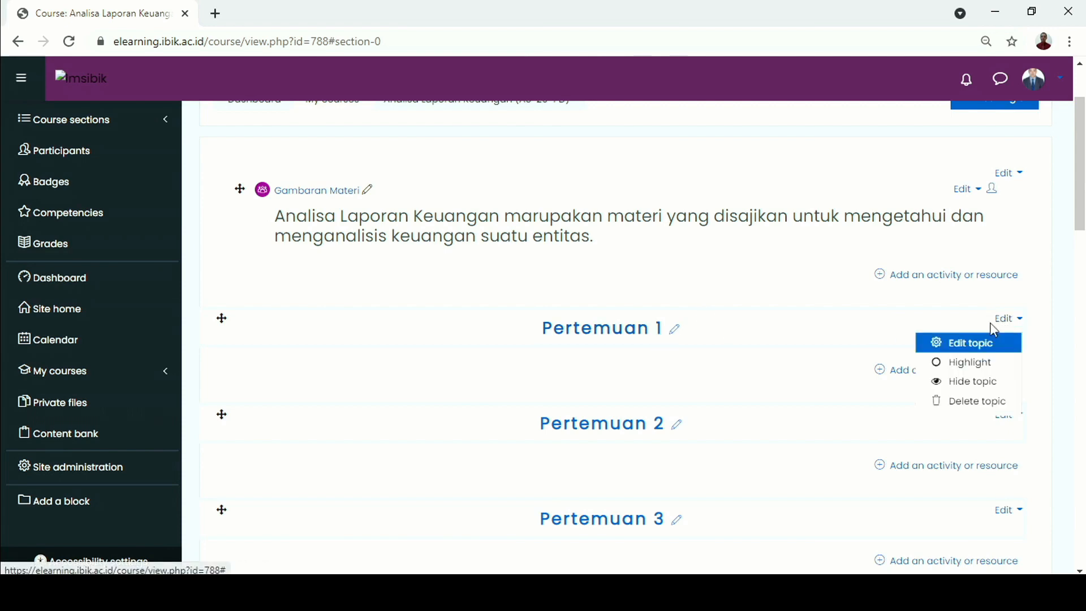
pyautogui.click(970, 345)
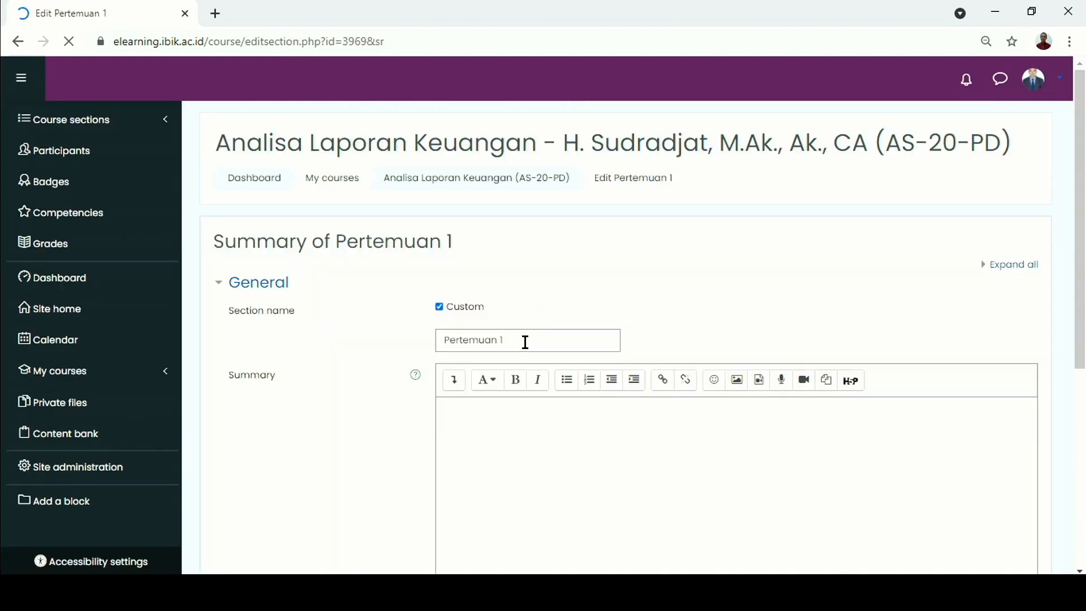
pyautogui.click(523, 344)
pyautogui.click(668, 515)
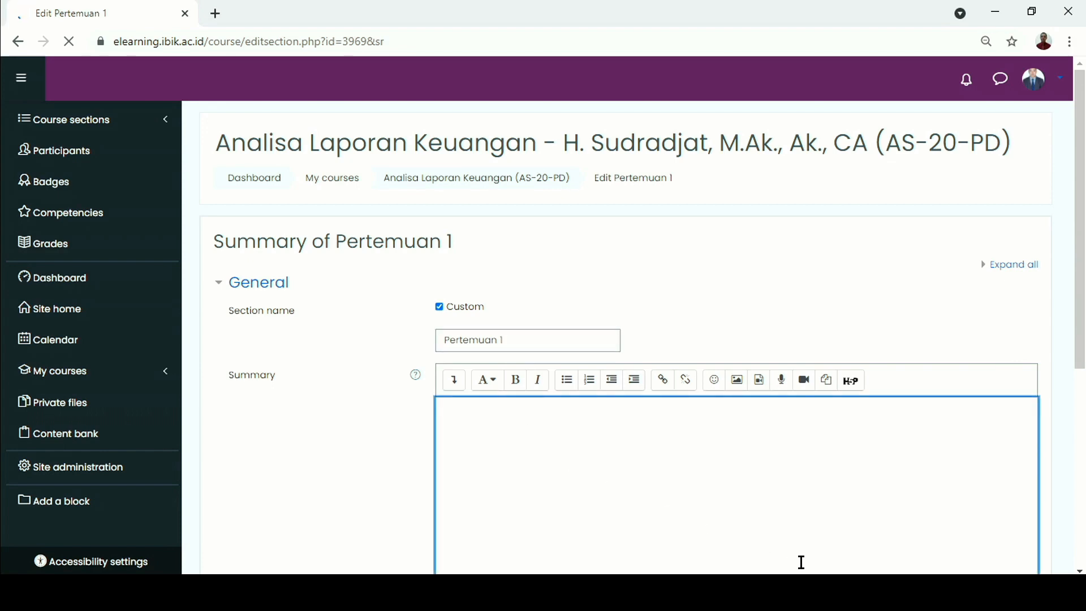
pyautogui.write('Pertemuan')
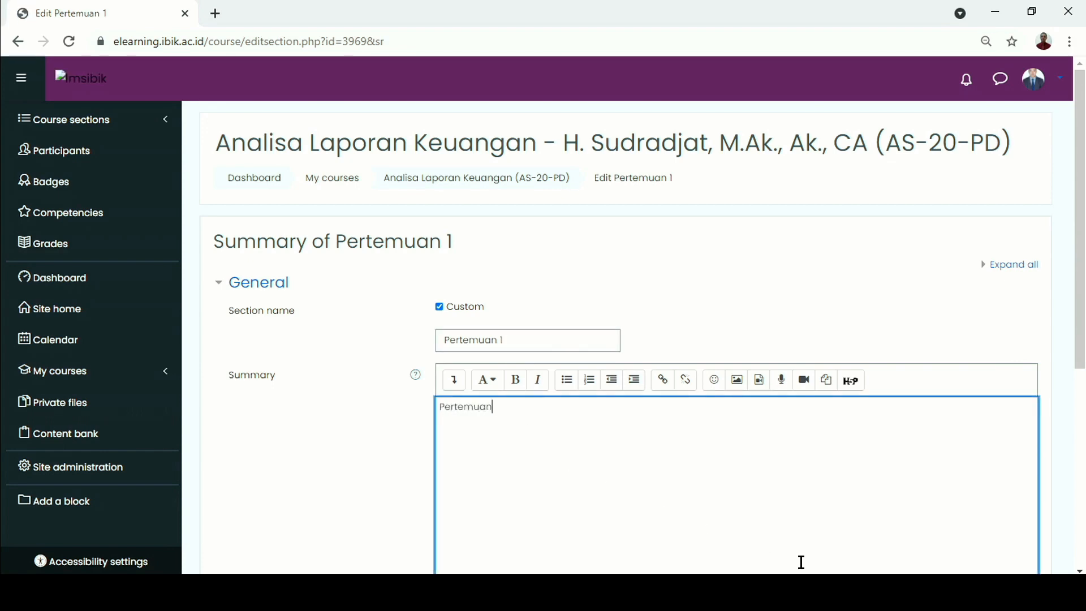
pyautogui.write(' pe')
pyautogui.press('BackSpace')
pyautogui.press('BackSpace')
pyautogui.press('BackSpace')
pyautogui.press('BackSpace')
pyautogui.press('BackSpace')
pyautogui.write('mem')
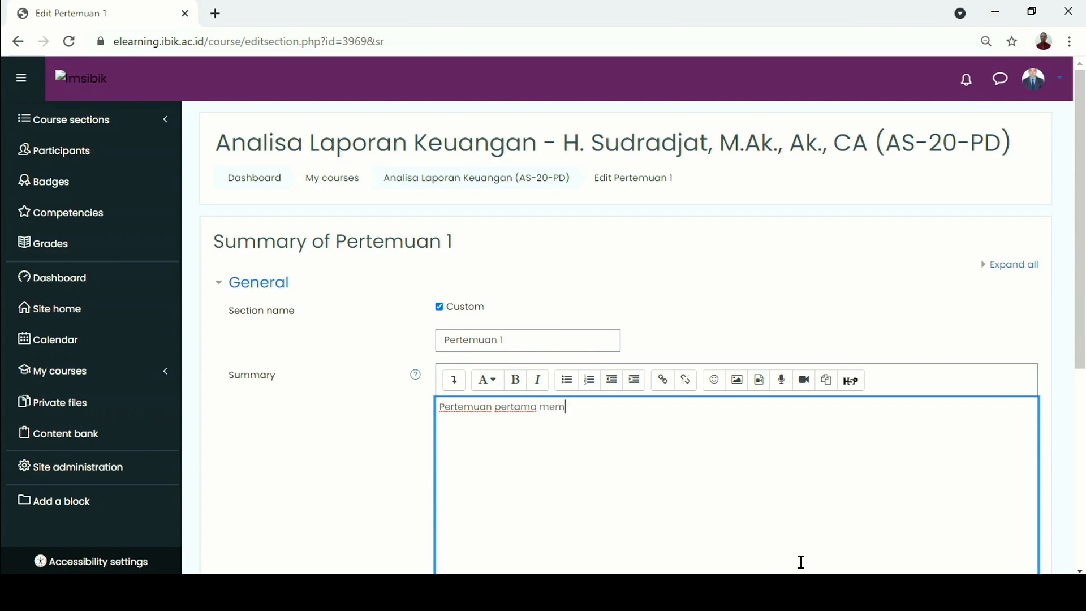
pyautogui.write('bahas mengenai laporan keuangan')
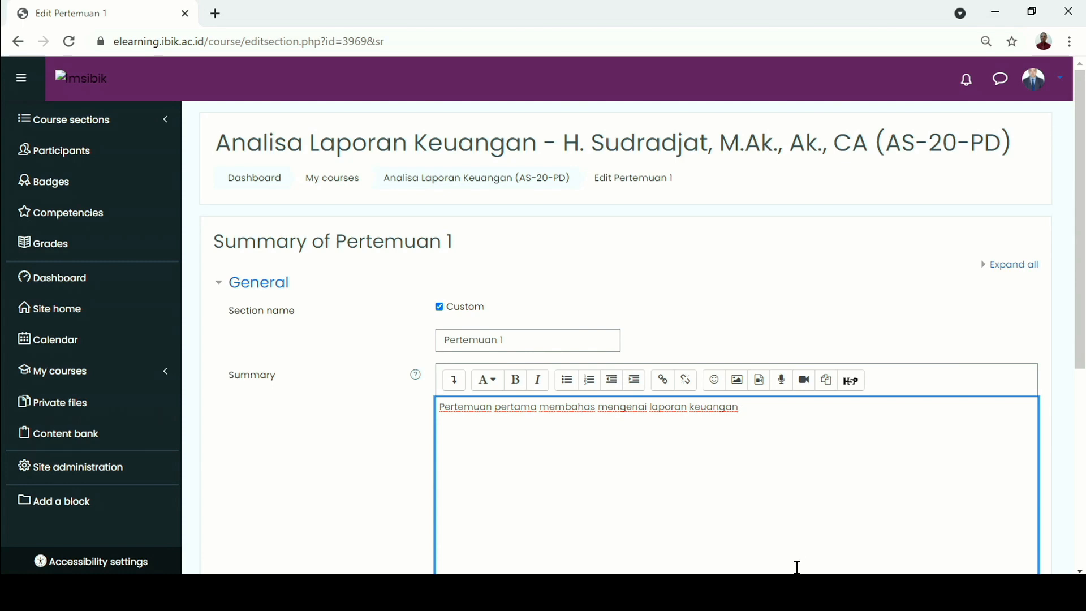
# - Style the summary as Heading (medium) and save the section
pyautogui.scroll(-5, 575, 433)
pyautogui.scroll(4, 528, 383)
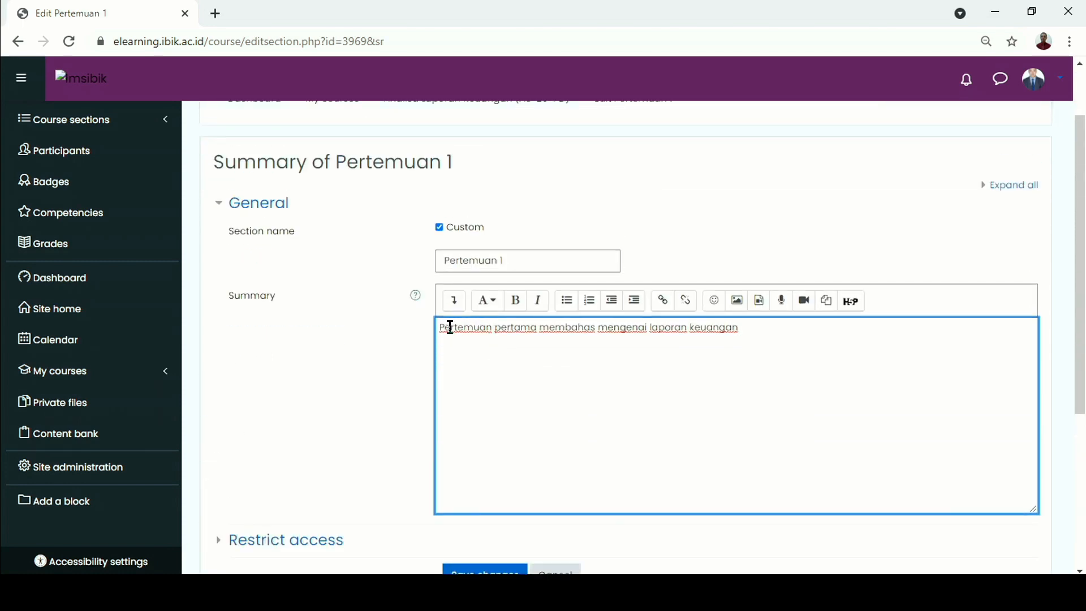
pyautogui.moveTo(439, 328); pyautogui.dragTo(722, 378)
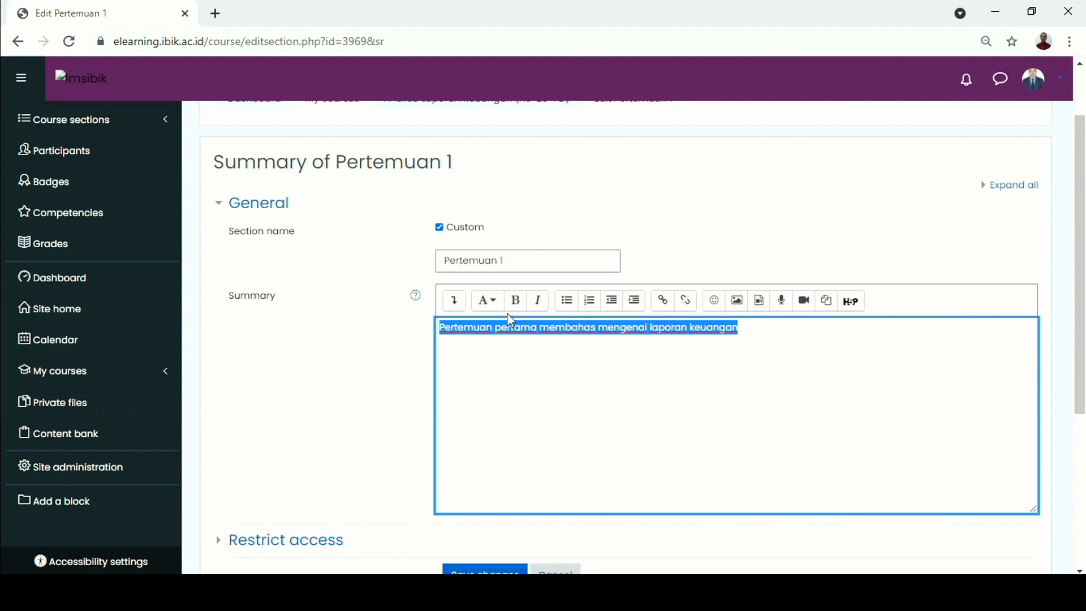
pyautogui.click(490, 301)
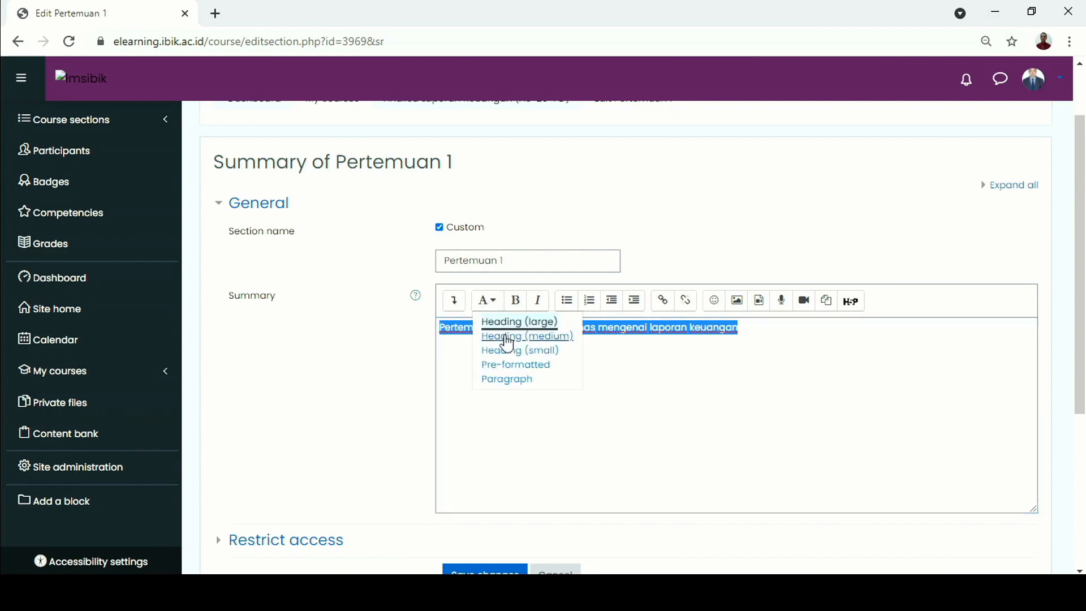
pyautogui.click(507, 338)
pyautogui.click(533, 408)
pyautogui.scroll(-4, 532, 415)
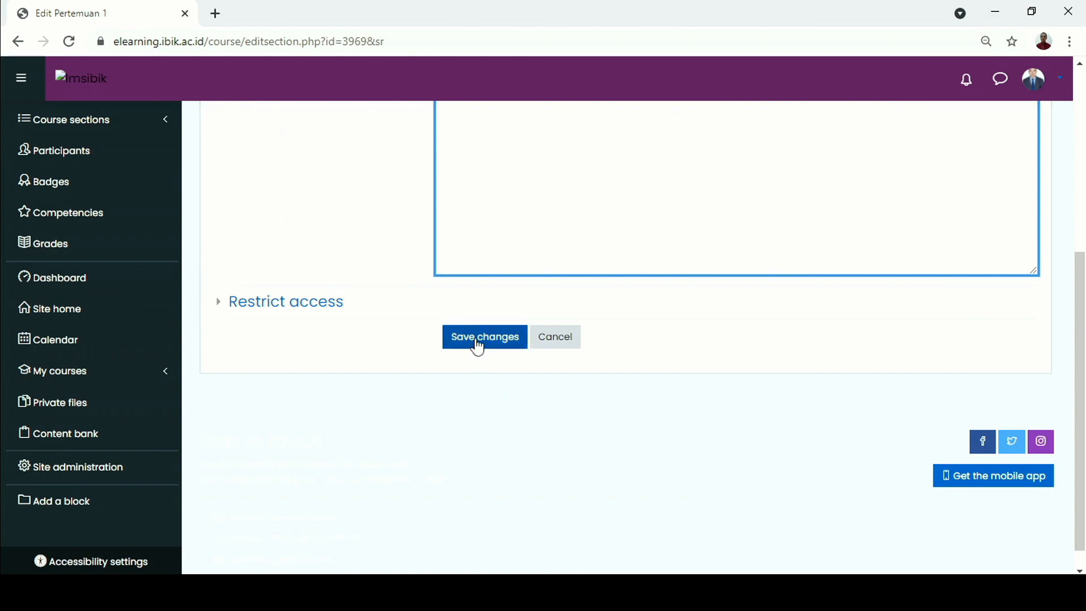
pyautogui.click(477, 341)
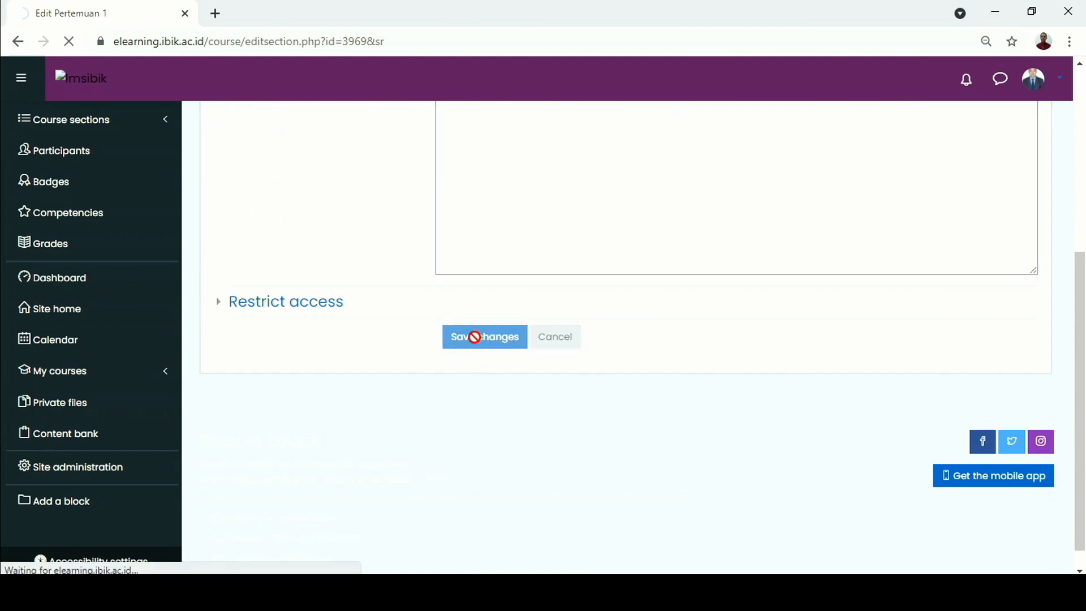
# - Start a new File resource in Pertemuan 1 from the chooser's Resources list
pyautogui.scroll(3, 475, 337)
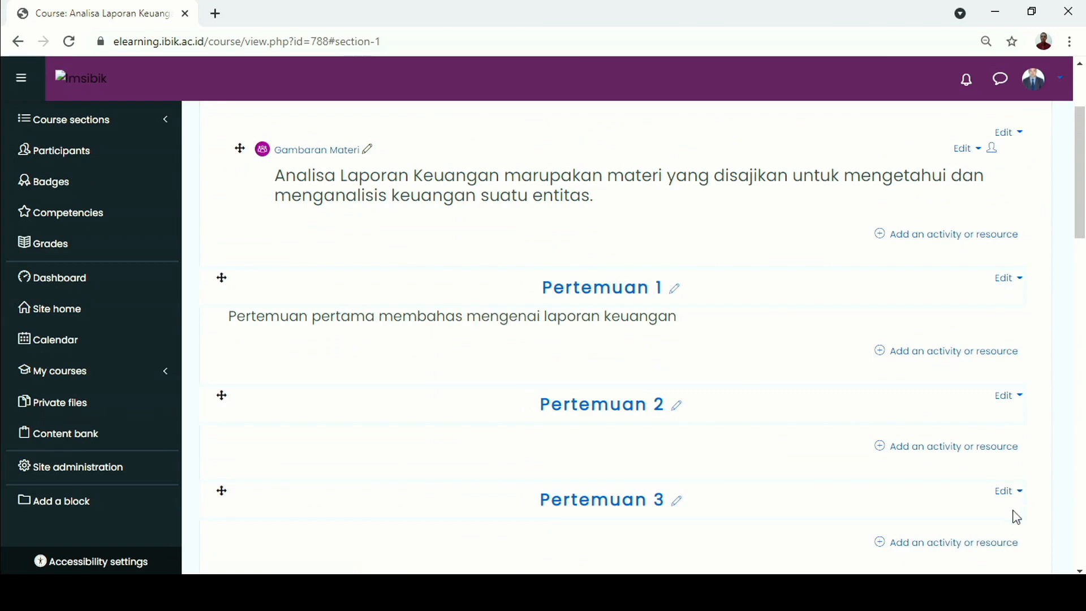
pyautogui.click(881, 355)
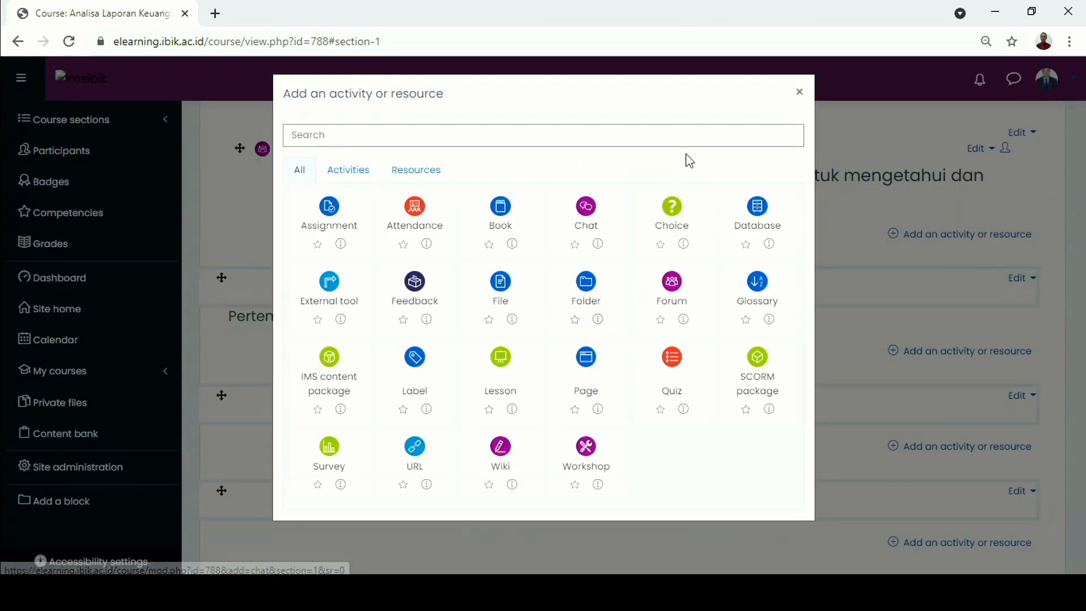
pyautogui.click(800, 92)
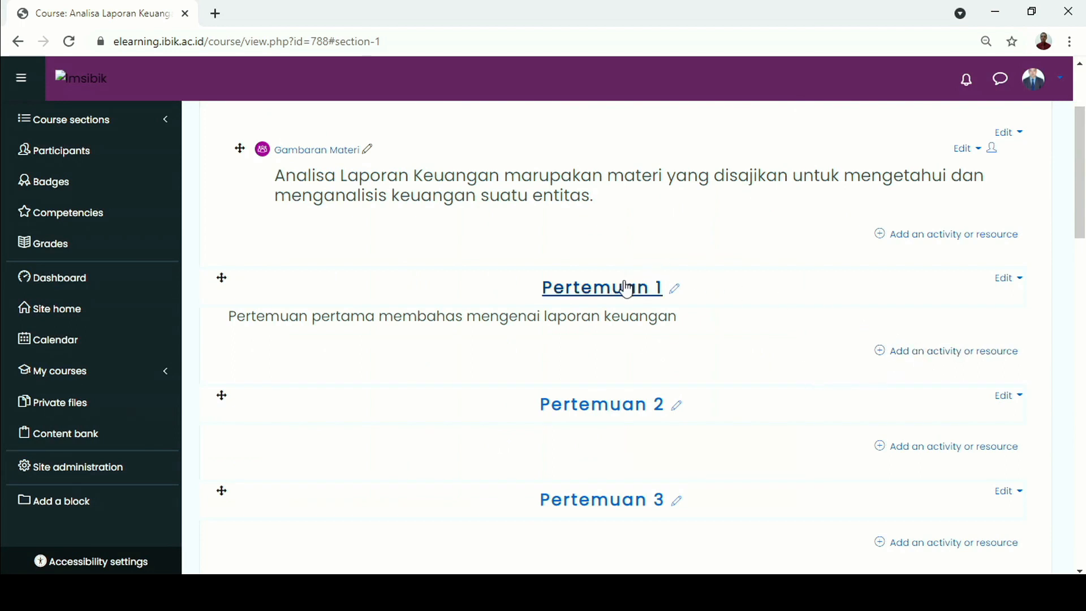
pyautogui.click(900, 353)
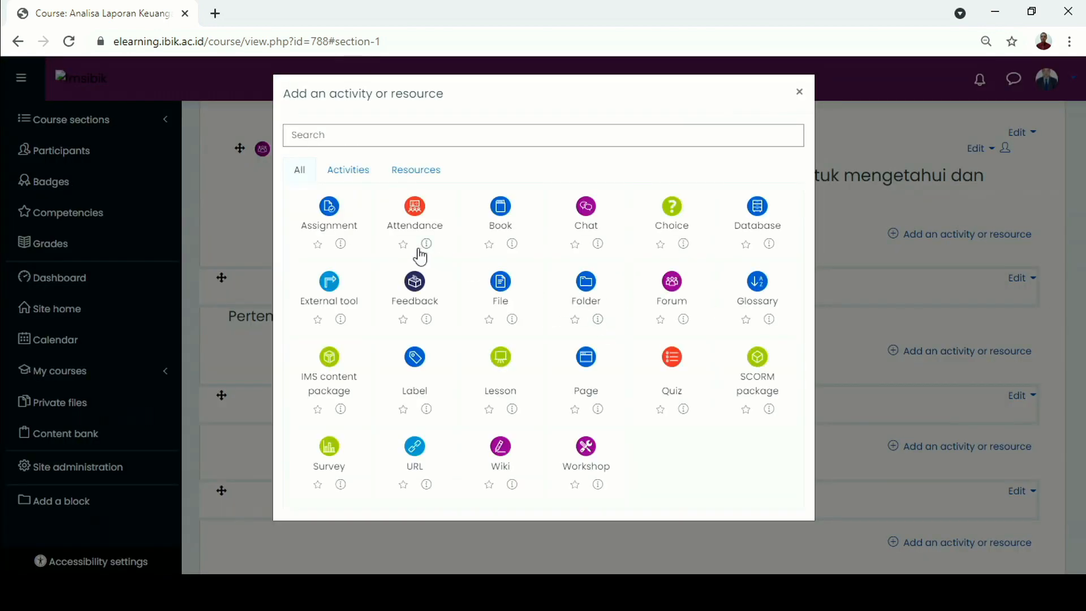
pyautogui.click(411, 177)
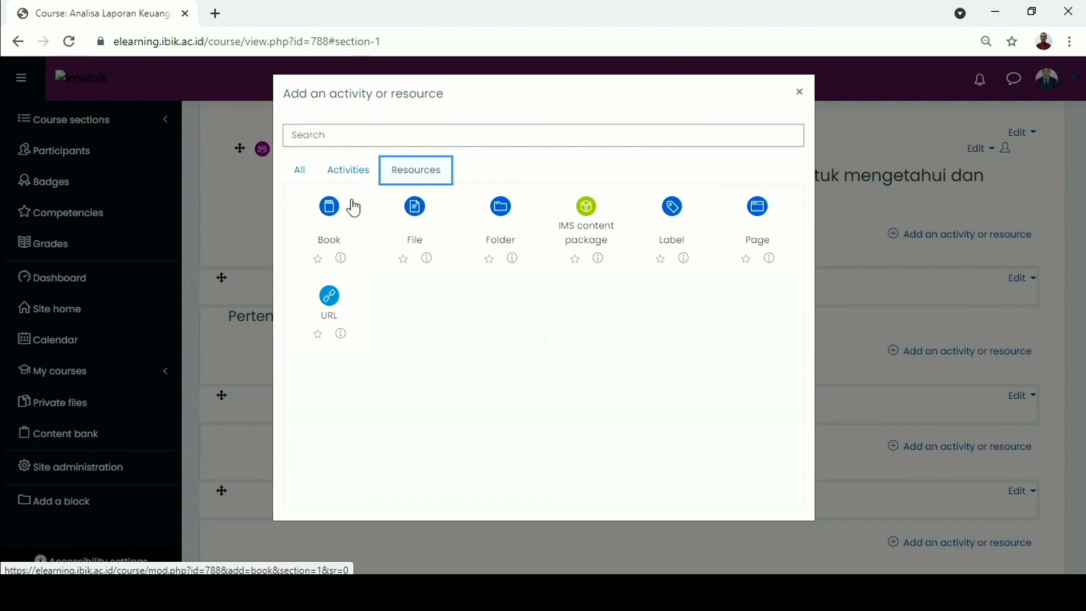
pyautogui.click(420, 222)
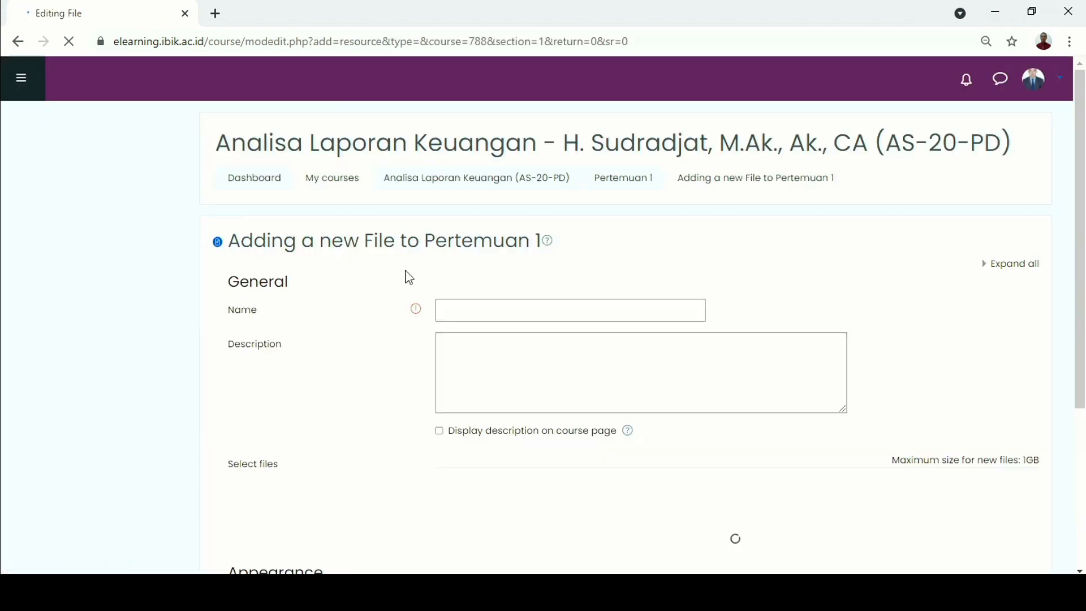
# - Enter the name 'Slide 1_Laporan Keuangan' and description 'Slide ini menjelaskan tentang laporan keuangan'
pyautogui.click(460, 310)
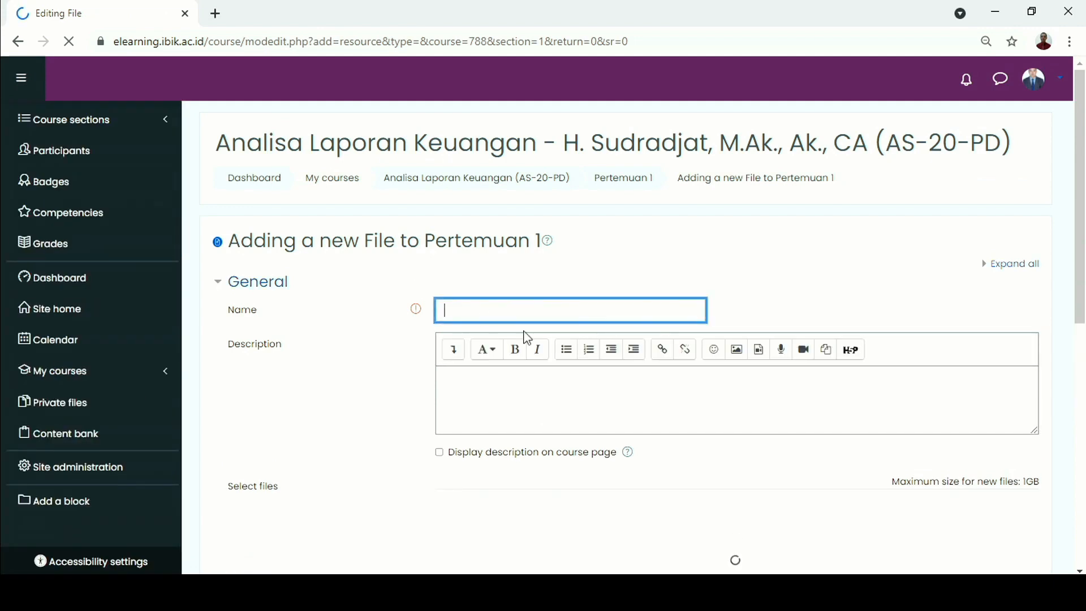
pyautogui.write('Slide')
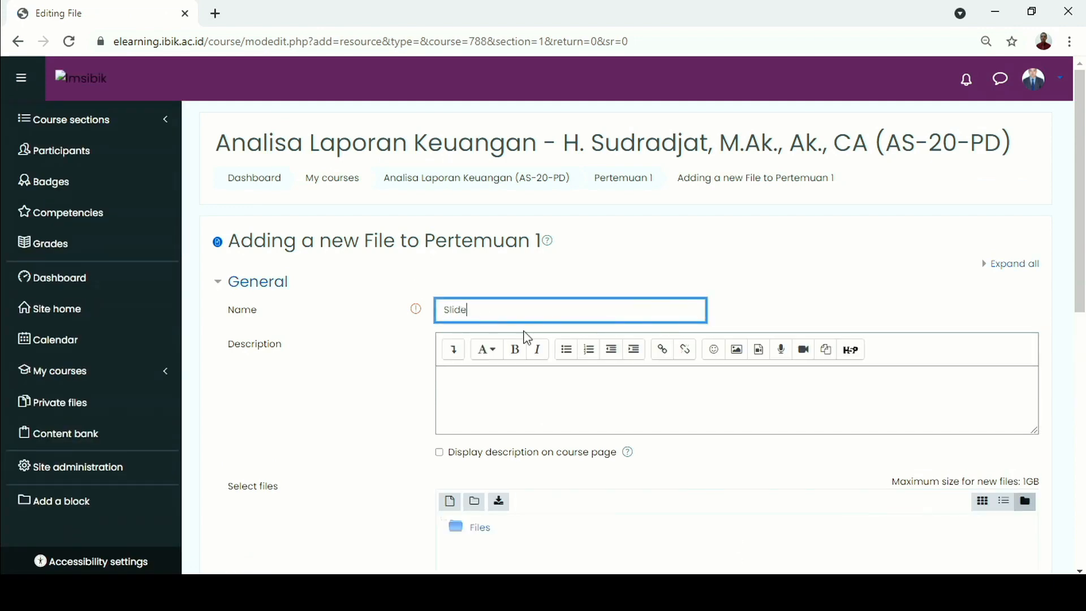
pyautogui.write(' 1_Laporan Keuangan')
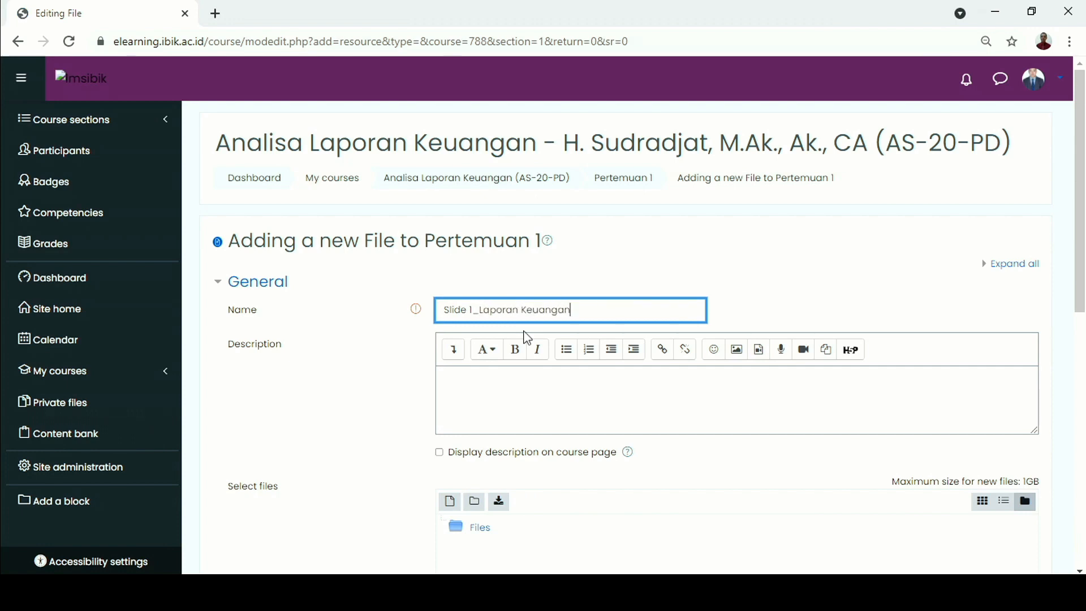
pyautogui.click(521, 396)
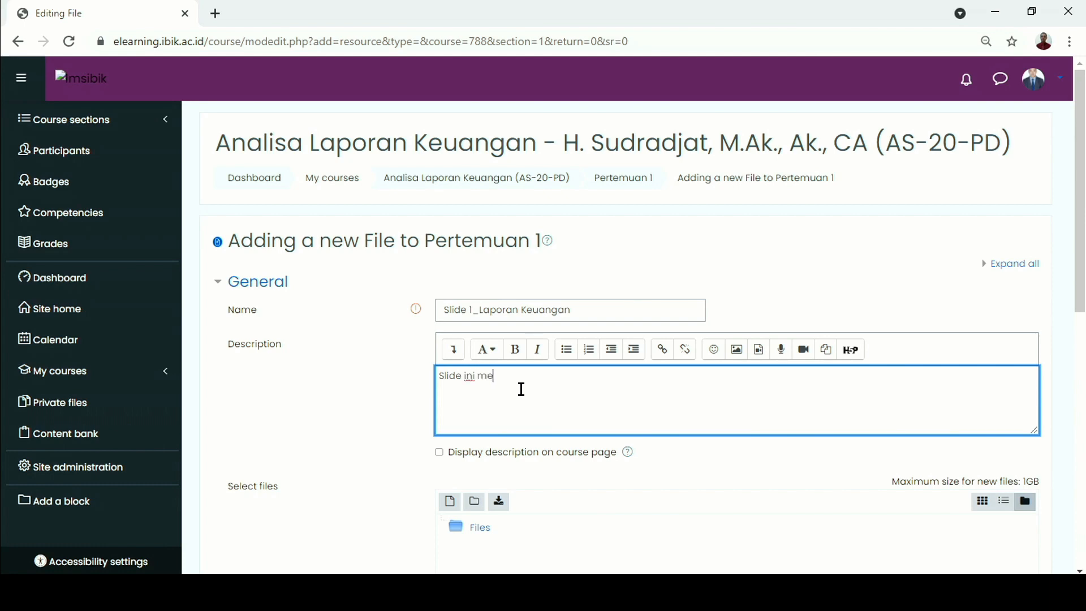
pyautogui.write('n')
pyautogui.press('BackSpace')
pyautogui.write('laporan keuangan')
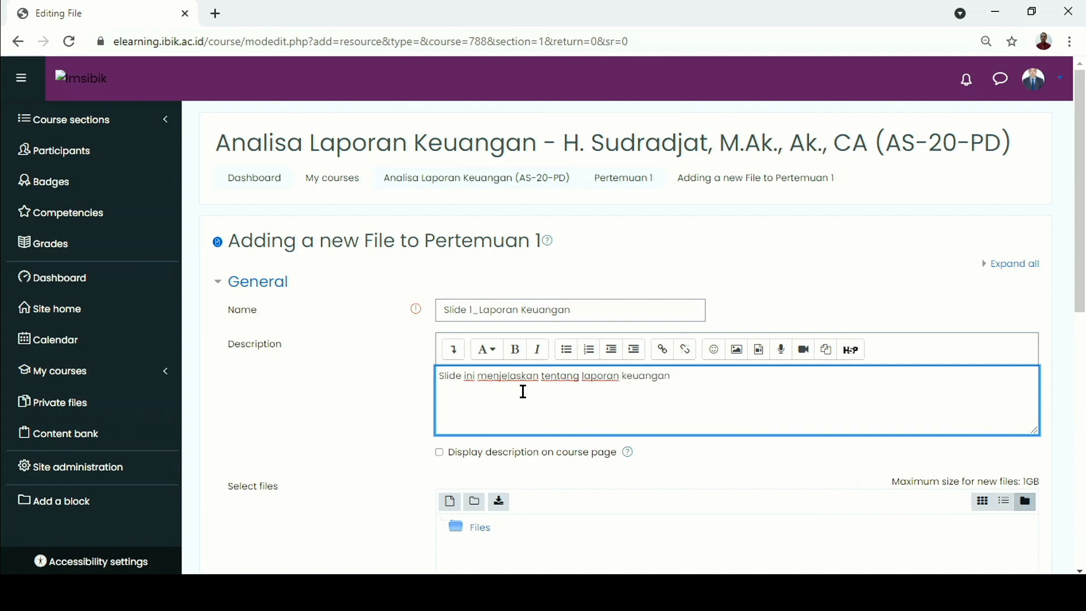
pyautogui.scroll(-3, 524, 392)
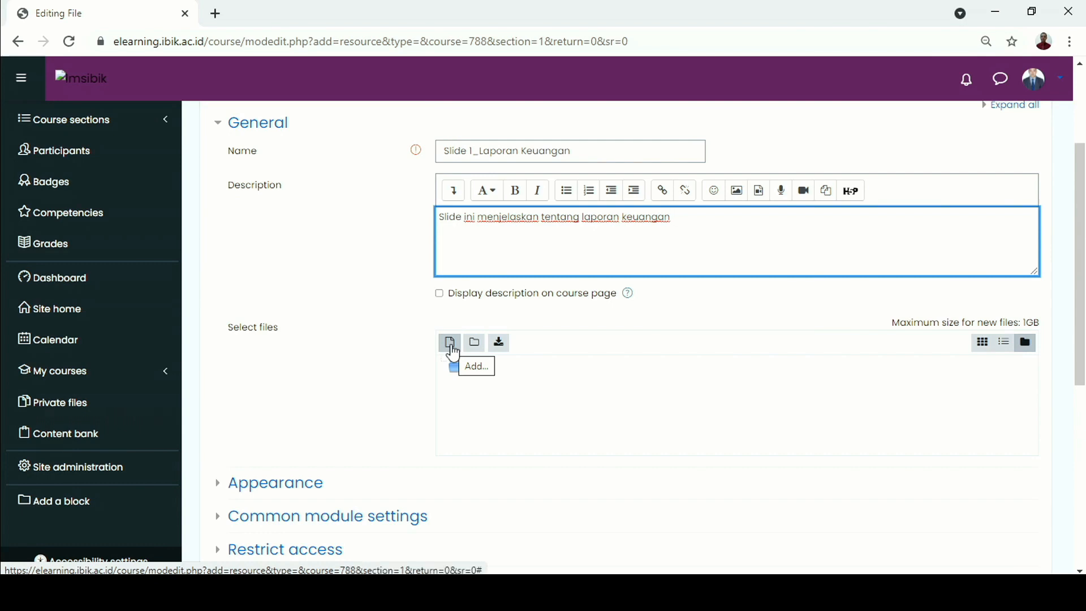
# - Upload 'Chapter 01_Accounting in Action.ppt' from the computer into the resource's Files area
pyautogui.click(450, 353)
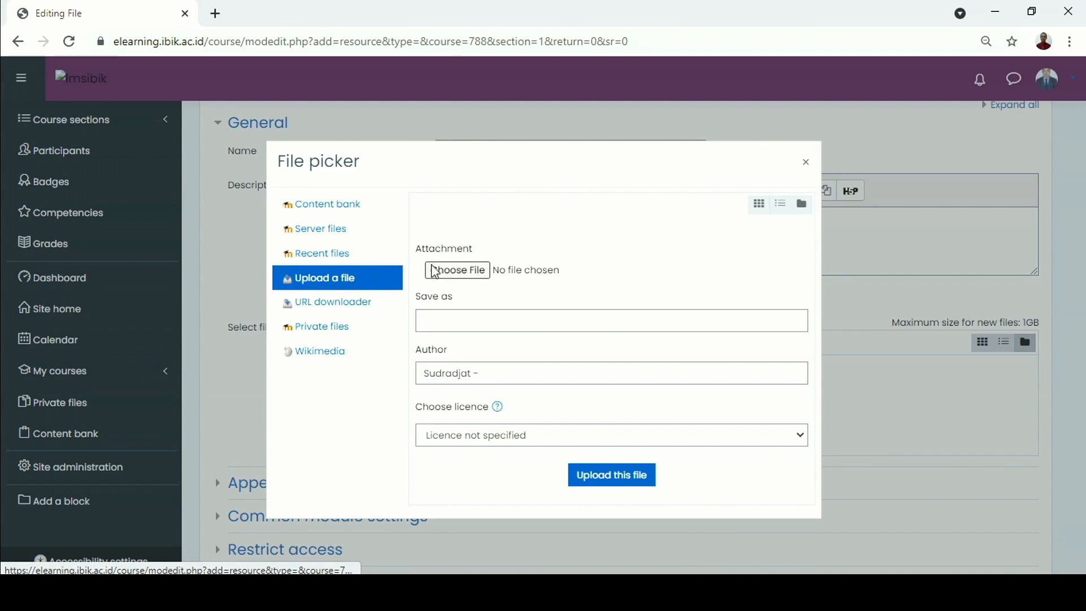
pyautogui.click(452, 272)
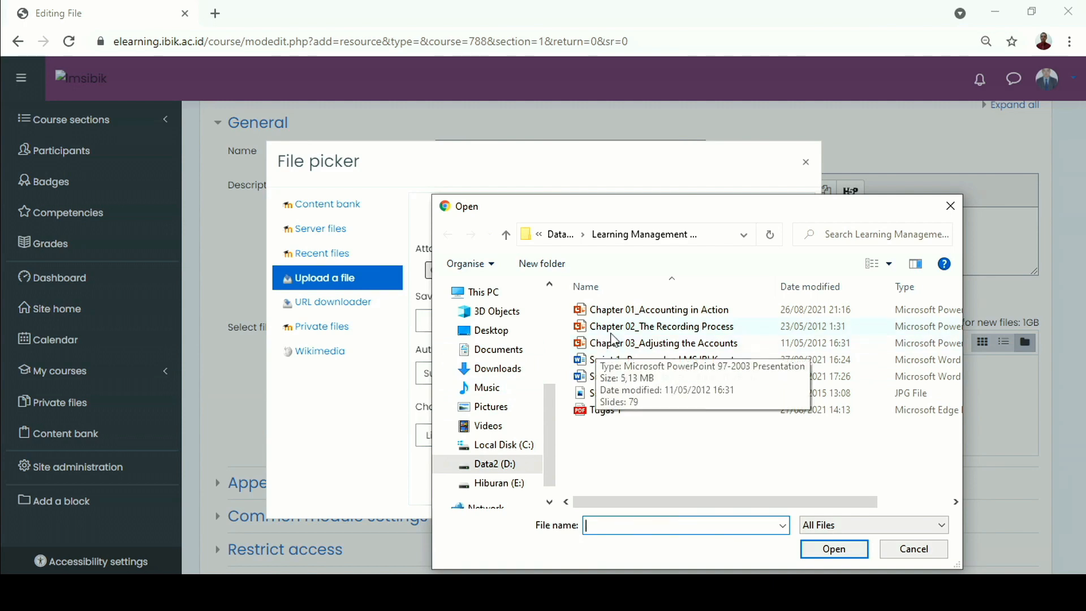
pyautogui.click(618, 311)
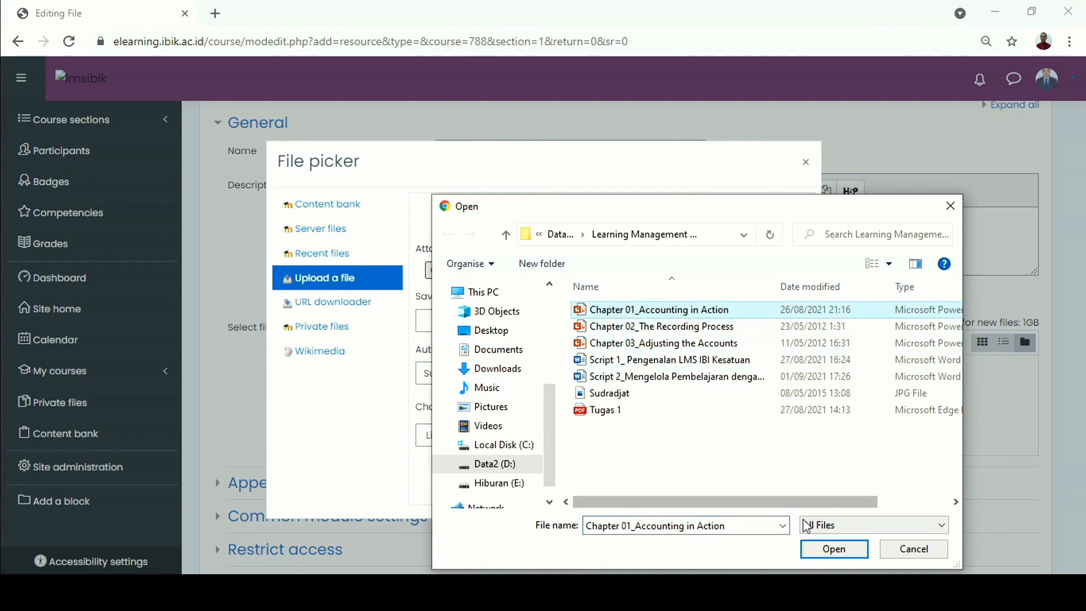
pyautogui.click(833, 548)
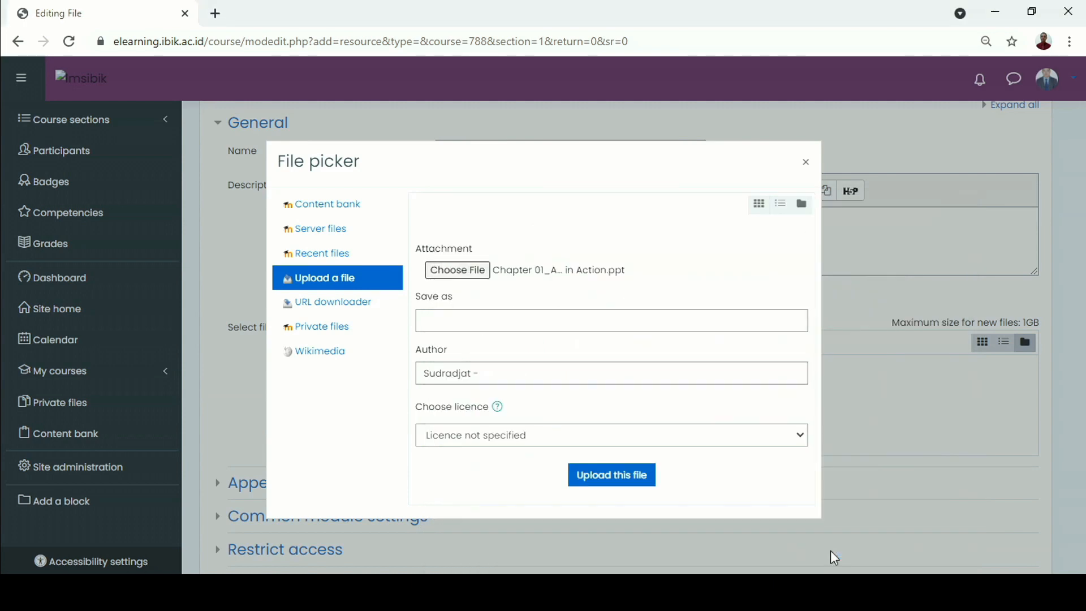
pyautogui.click(607, 479)
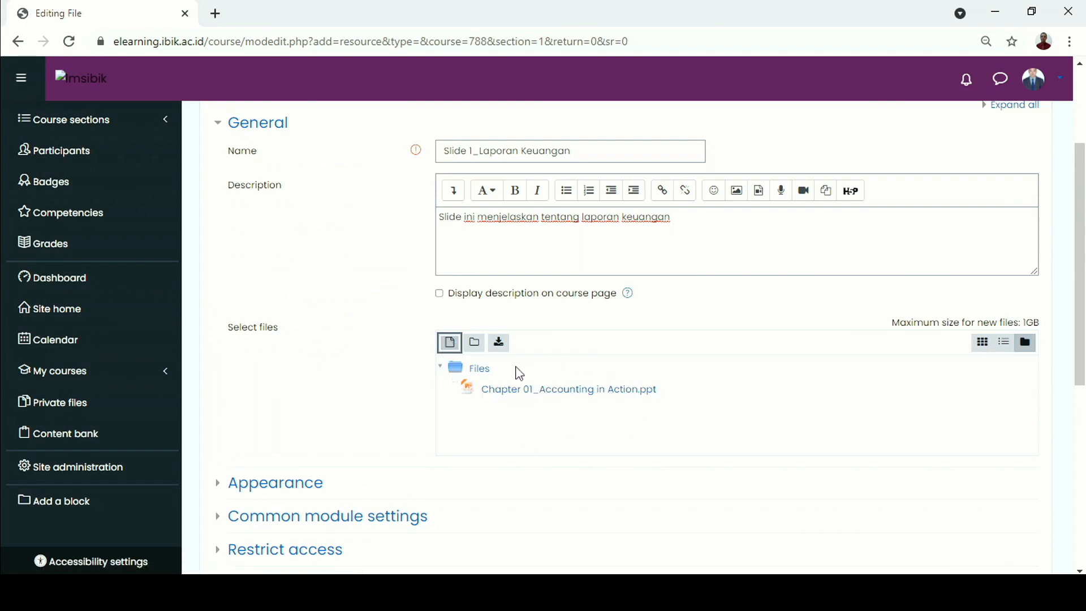
pyautogui.scroll(-4, 511, 419)
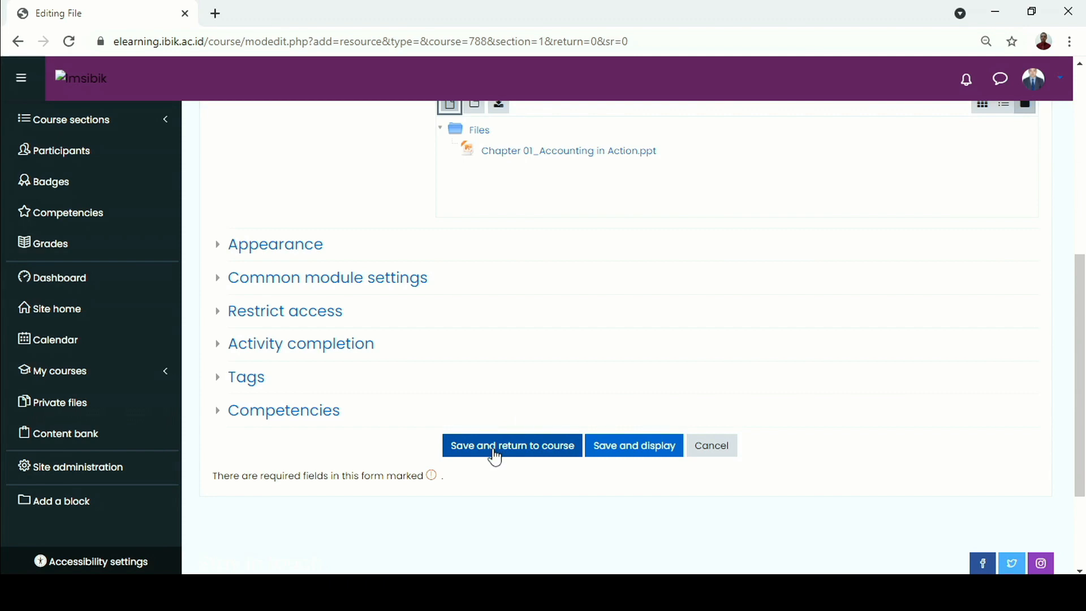
# - Save the slide resource and open a new Assignment form in Pertemuan 1
pyautogui.click(495, 452)
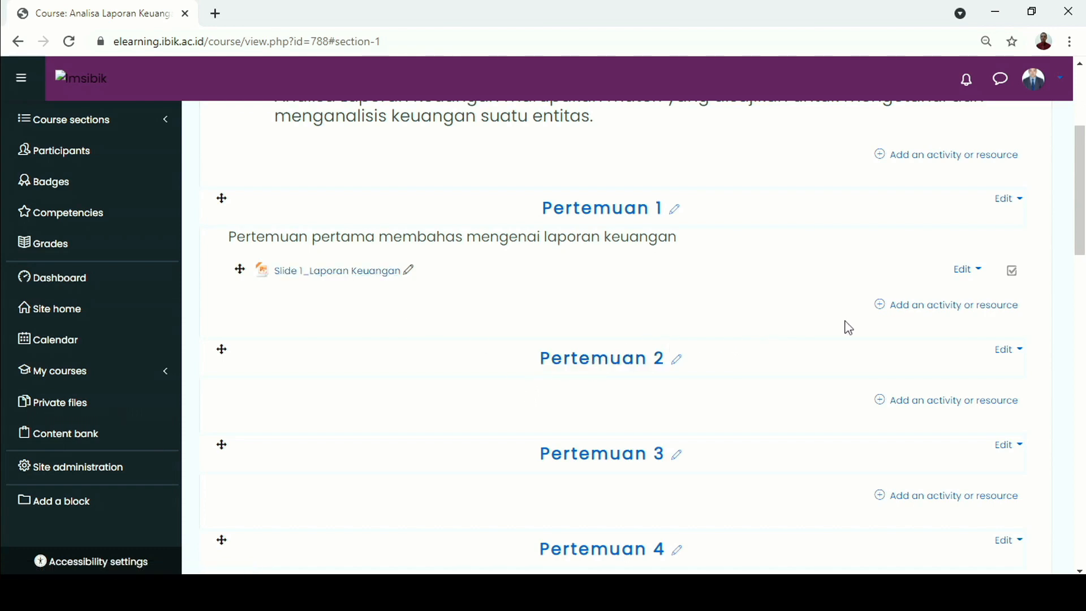
pyautogui.click(909, 306)
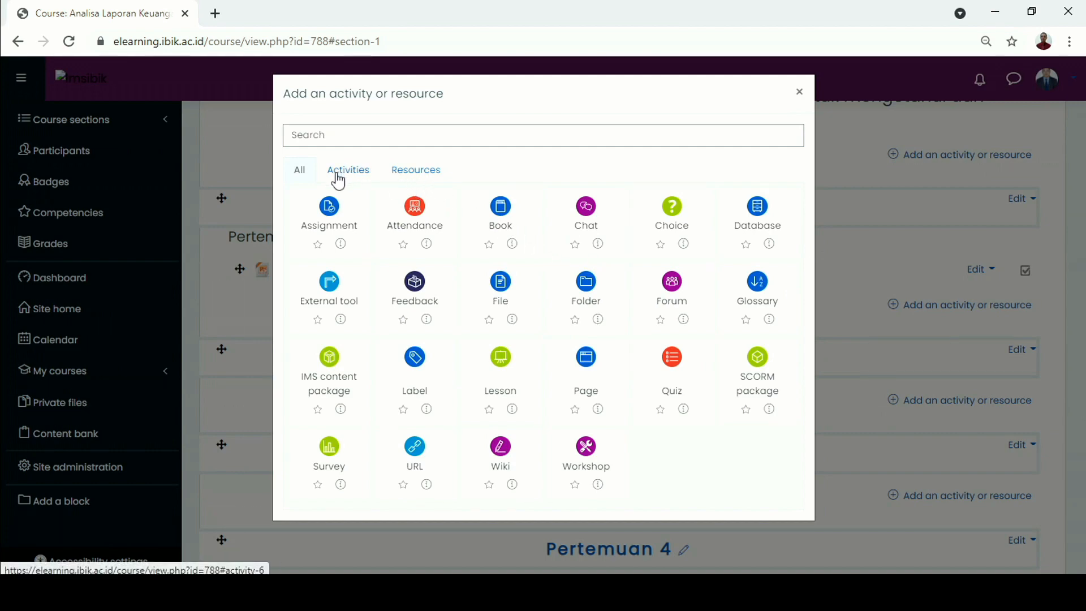
pyautogui.click(327, 227)
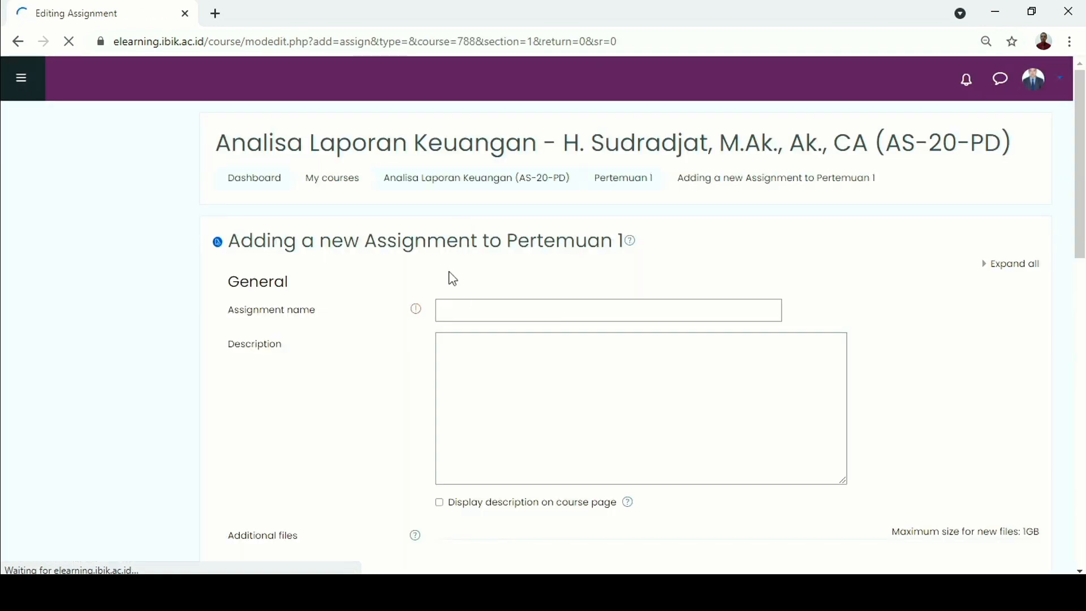
# - Name the assignment 'Tugas 1', enter 'ankafjka' as its description, and start adding an additional file
pyautogui.click(473, 311)
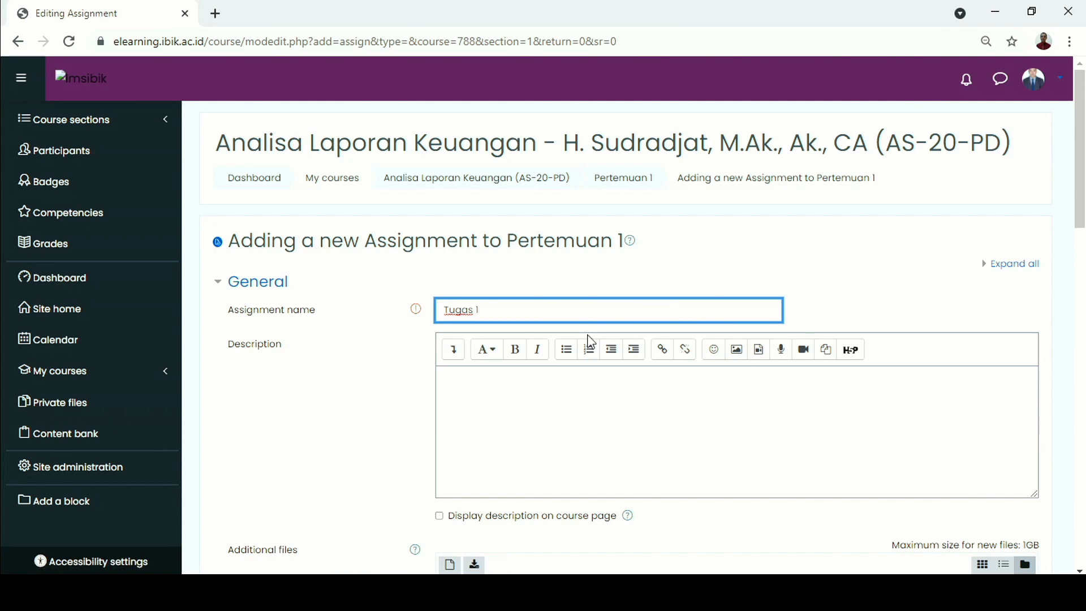
pyautogui.click(558, 393)
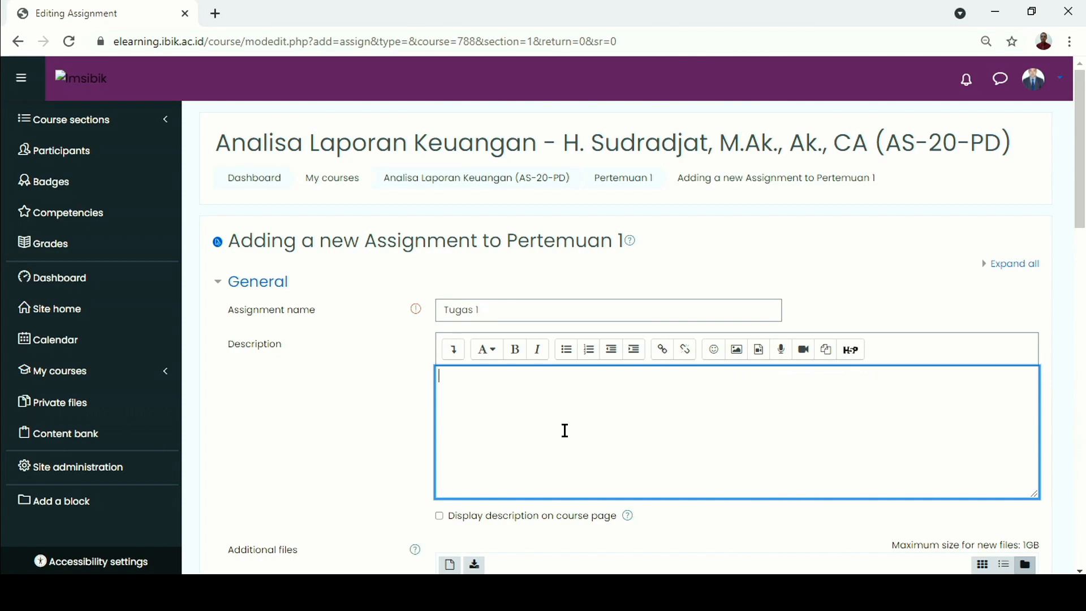
pyautogui.scroll(-3, 560, 441)
pyautogui.scroll(-2, 558, 449)
pyautogui.scroll(3, 483, 342)
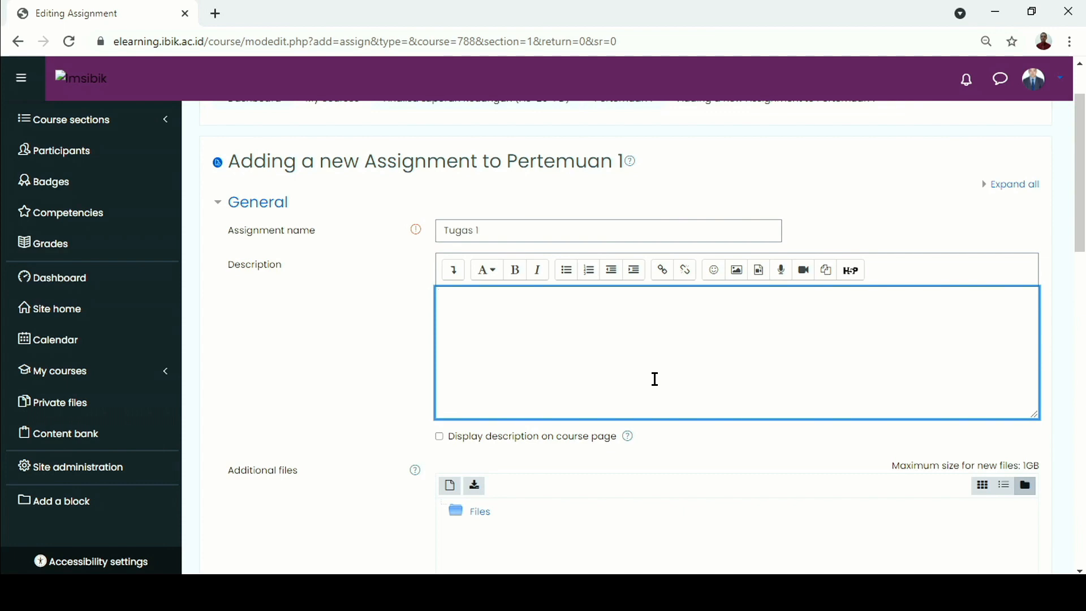
pyautogui.write('ankafjka')
pyautogui.scroll(-2, 471, 437)
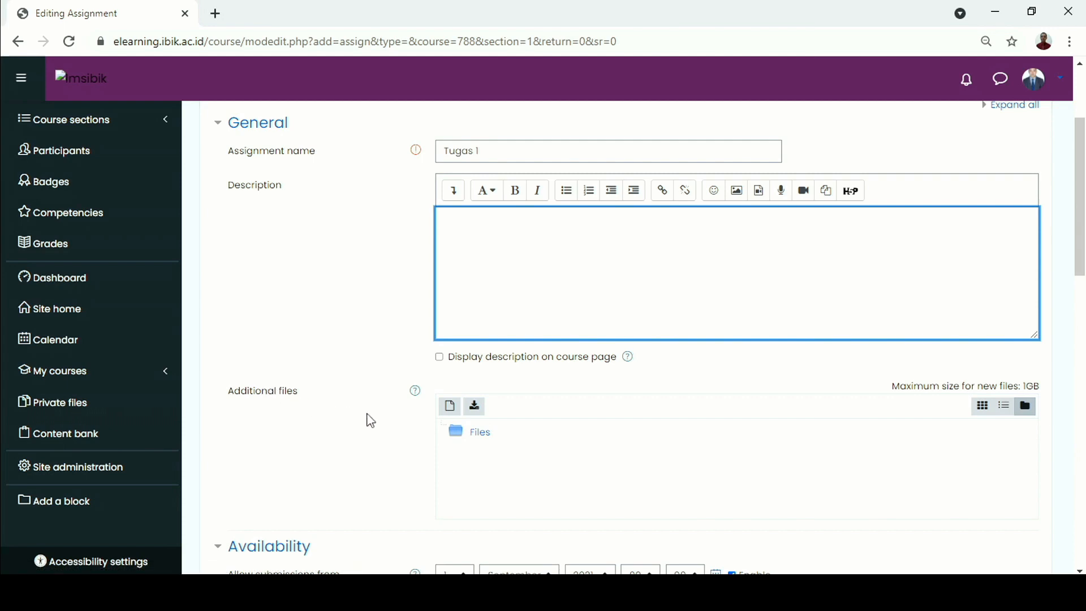
pyautogui.click(451, 418)
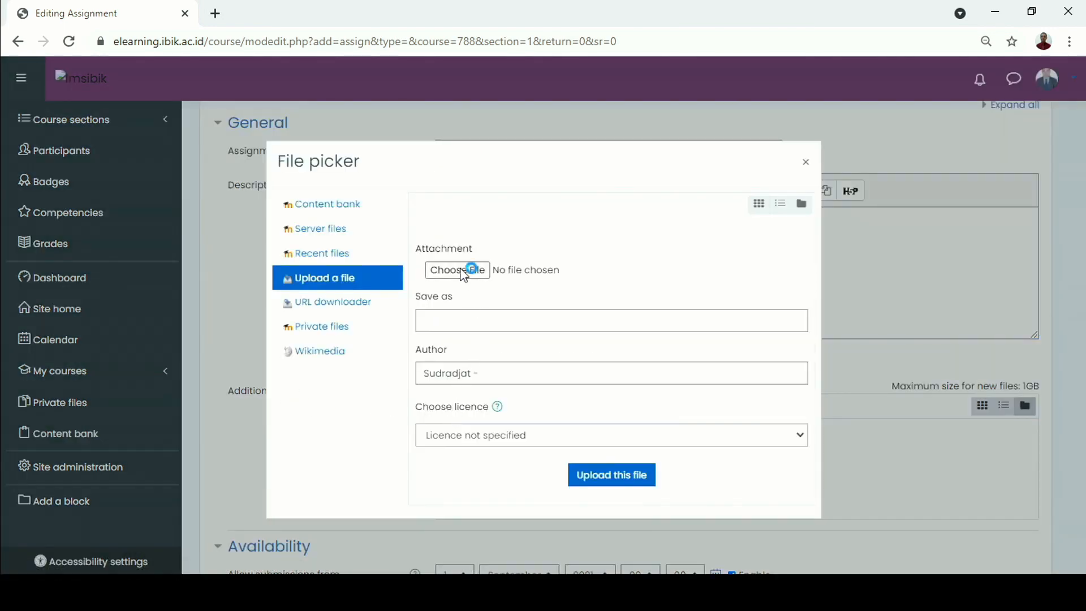
# - Upload Tugas 1.pdf from the computer into the assignment's Additional files
pyautogui.click(466, 270)
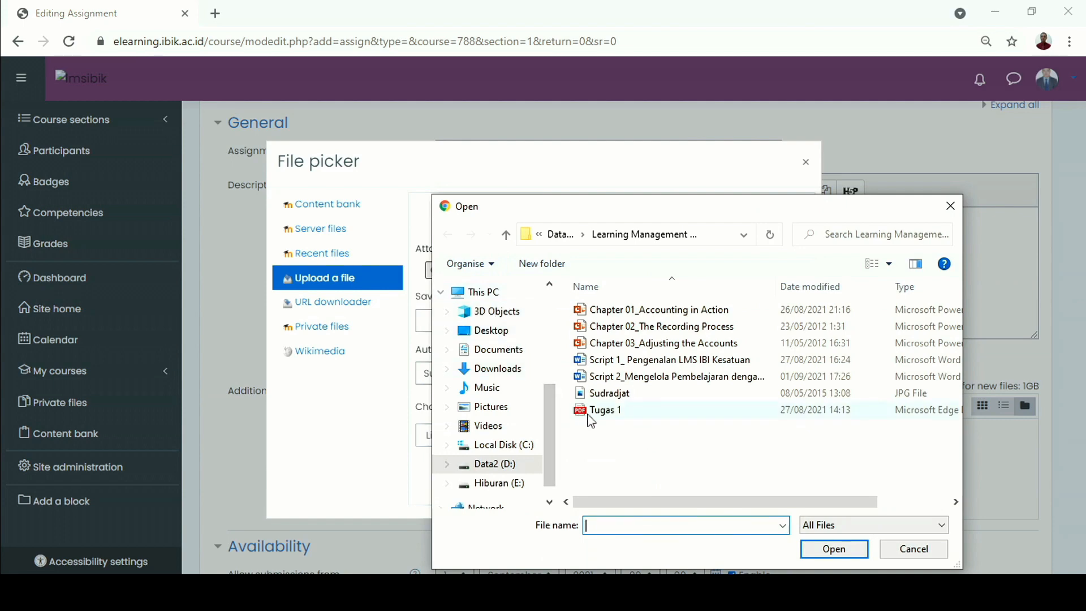
pyautogui.click(608, 415)
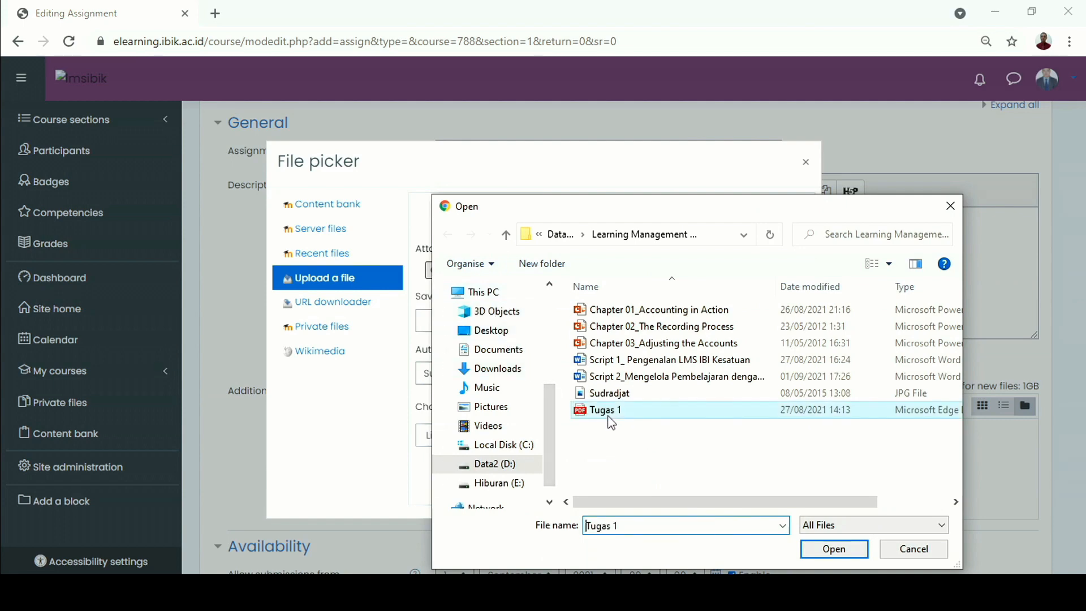
pyautogui.click(840, 556)
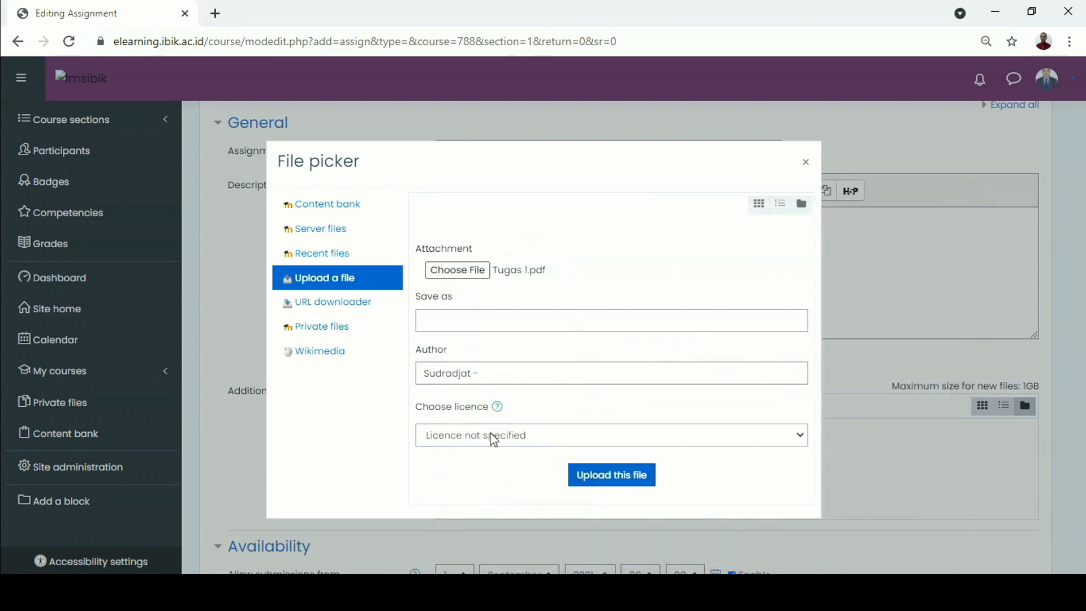
pyautogui.click(594, 477)
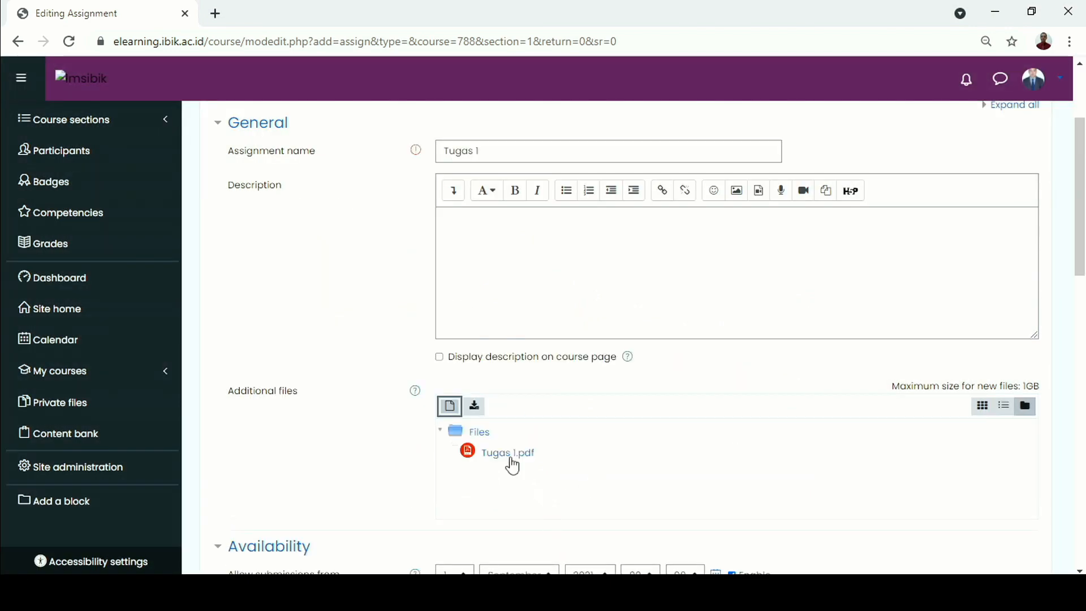
# - Open submissions on 6 September 2021, set the due date to 13 September 2021, and disable the grading reminder
pyautogui.scroll(-4, 572, 470)
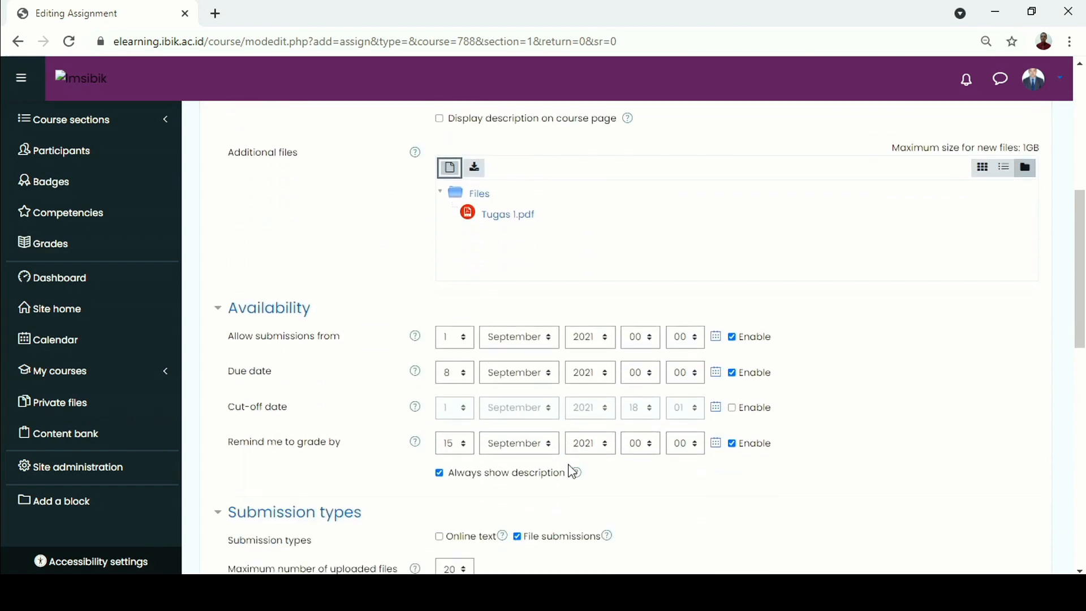
pyautogui.scroll(-1, 566, 469)
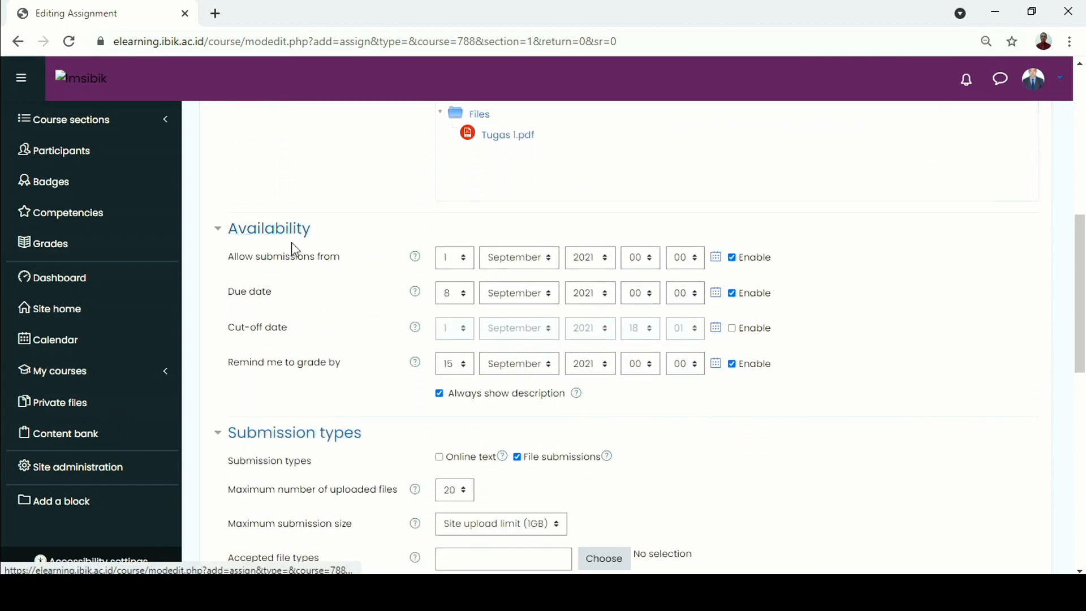
pyautogui.click(468, 264)
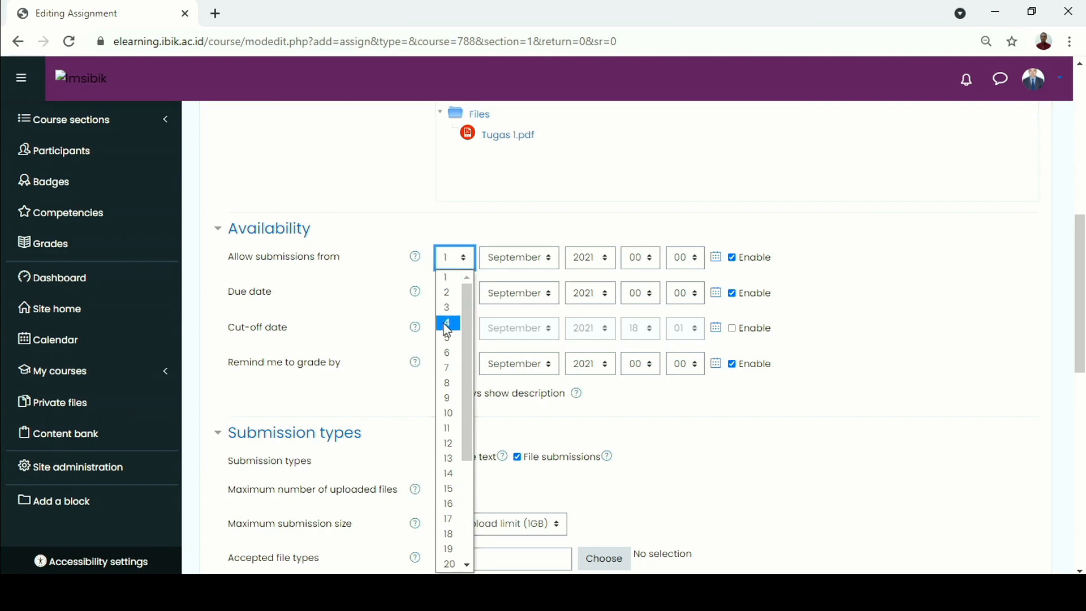
pyautogui.click(448, 355)
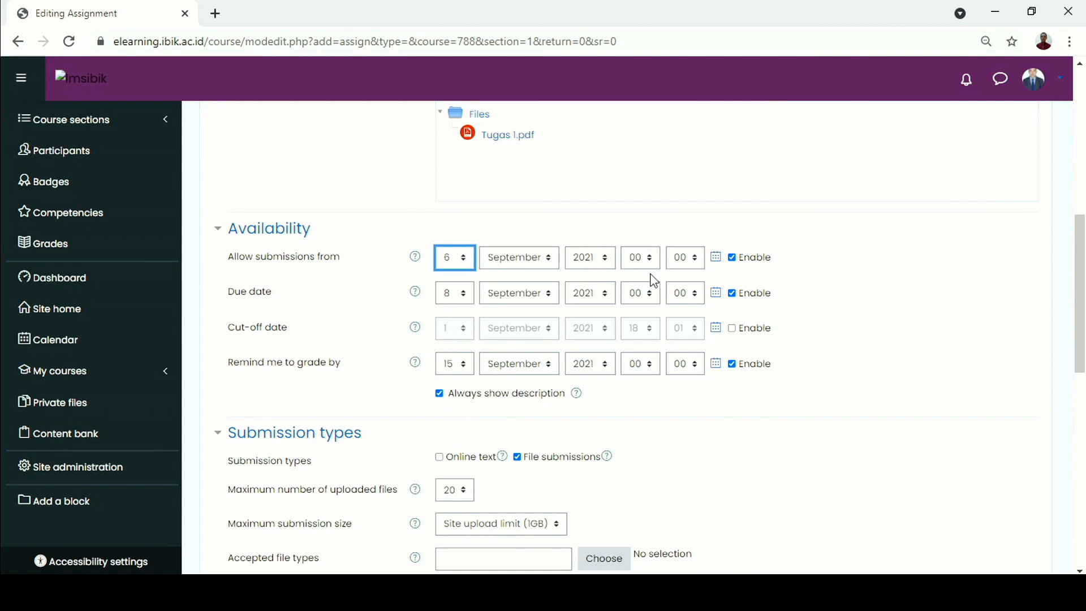
pyautogui.click(469, 299)
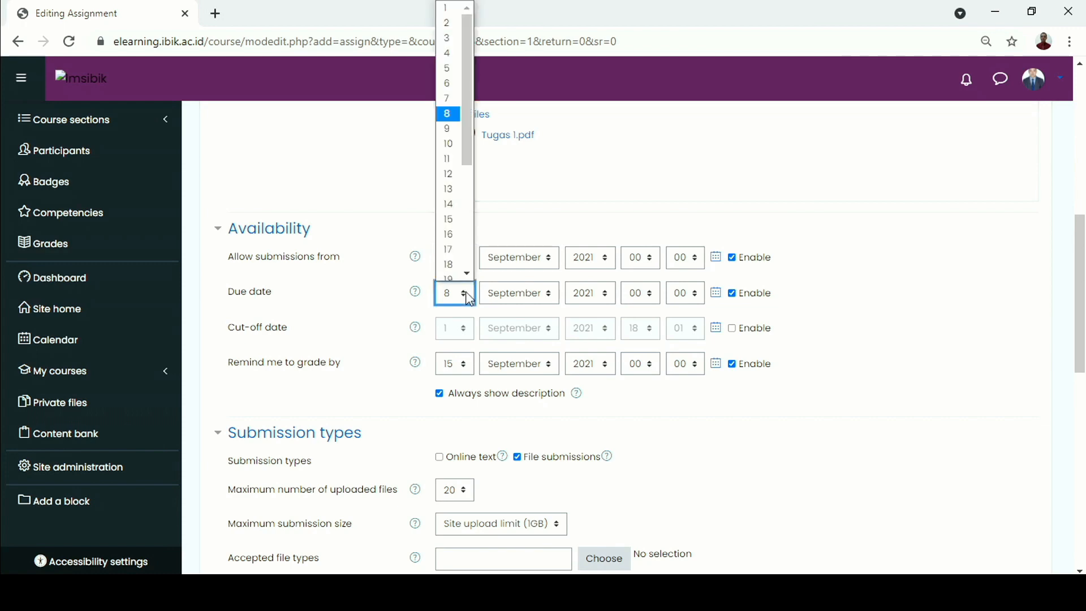
pyautogui.click(450, 193)
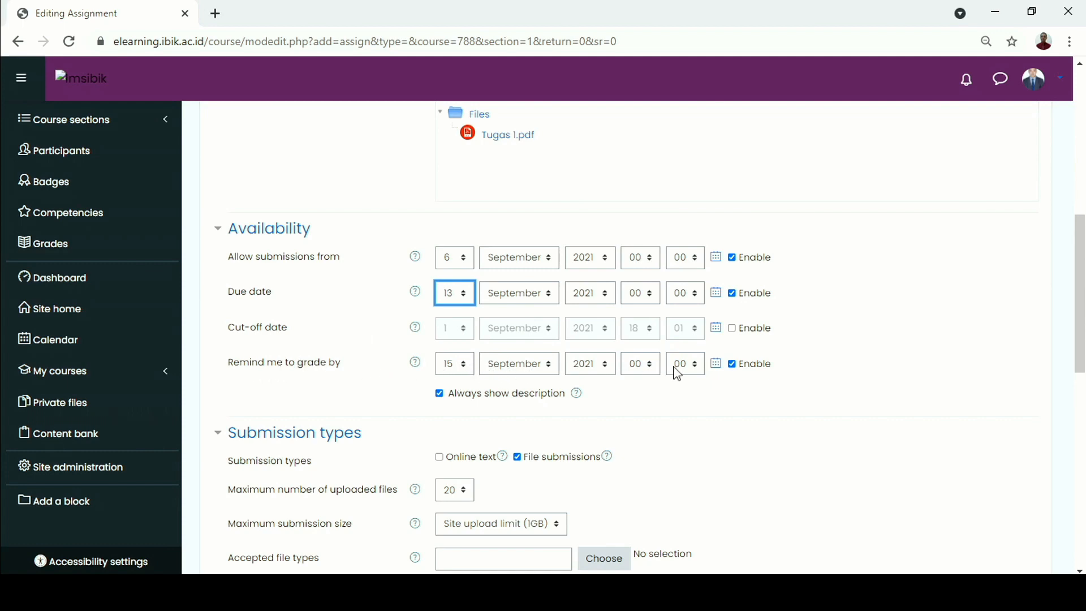
pyautogui.click(732, 365)
pyautogui.scroll(-3, 466, 362)
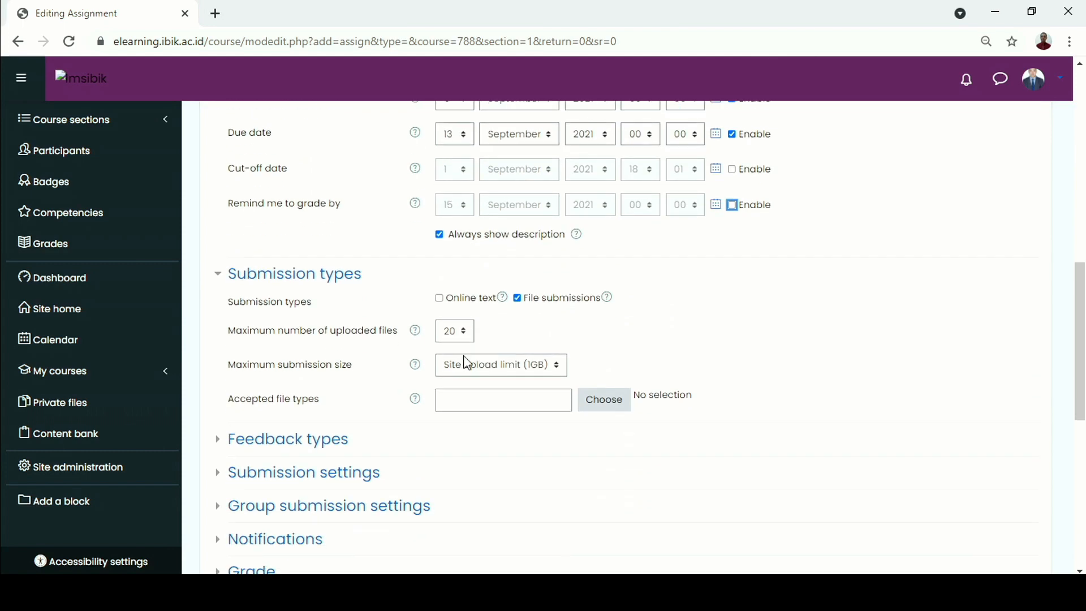
# - Collapse Submission types and keep the grade as Point type with maximum 100, then collapse Grade
pyautogui.click(328, 286)
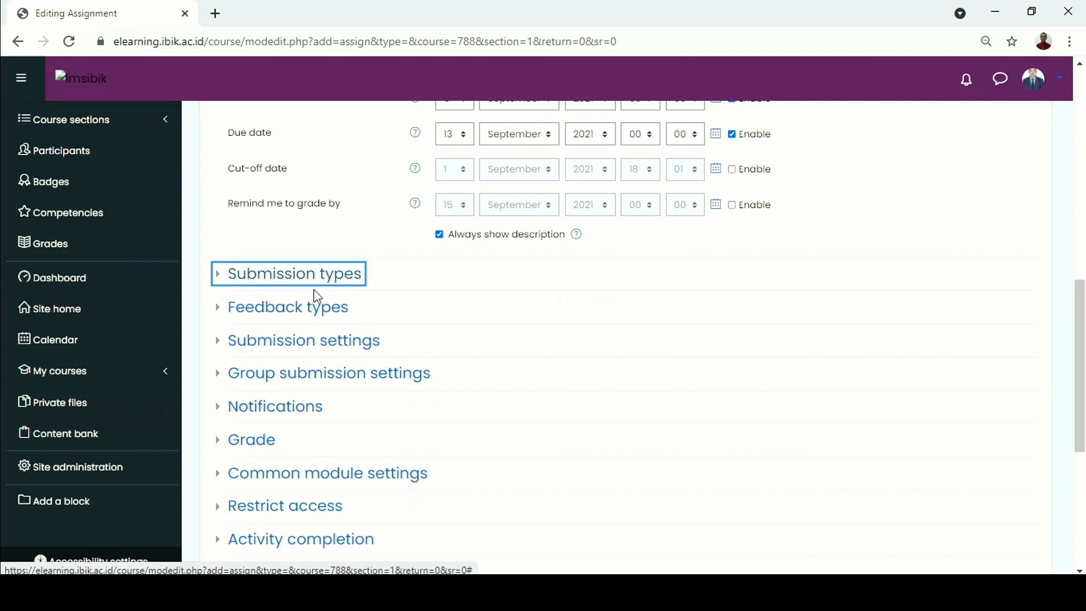
pyautogui.scroll(2, 317, 302)
pyautogui.scroll(-4, 318, 304)
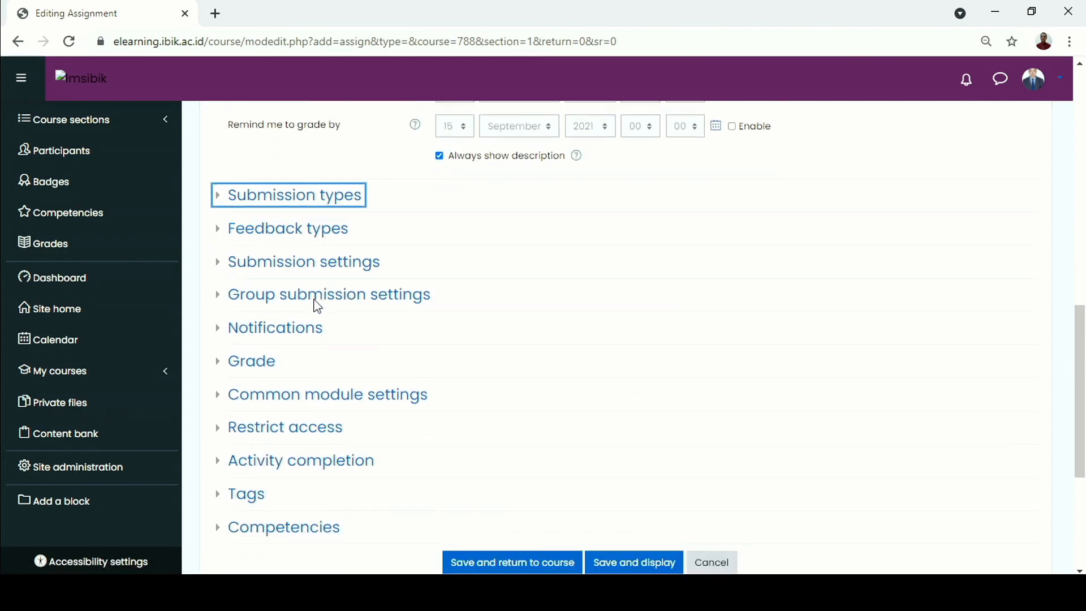
pyautogui.click(261, 367)
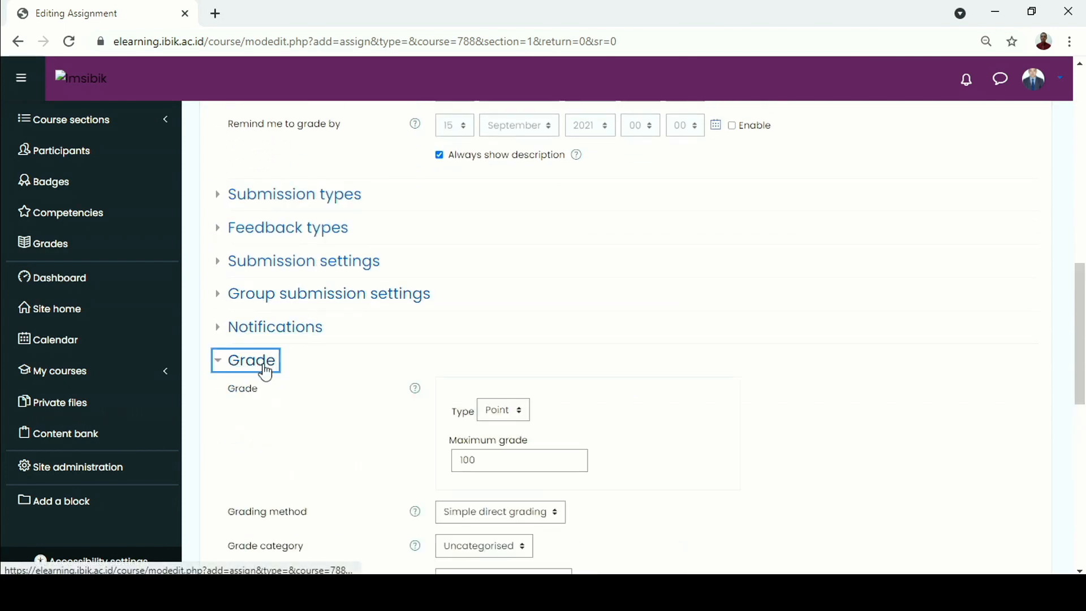
pyautogui.scroll(-3, 277, 368)
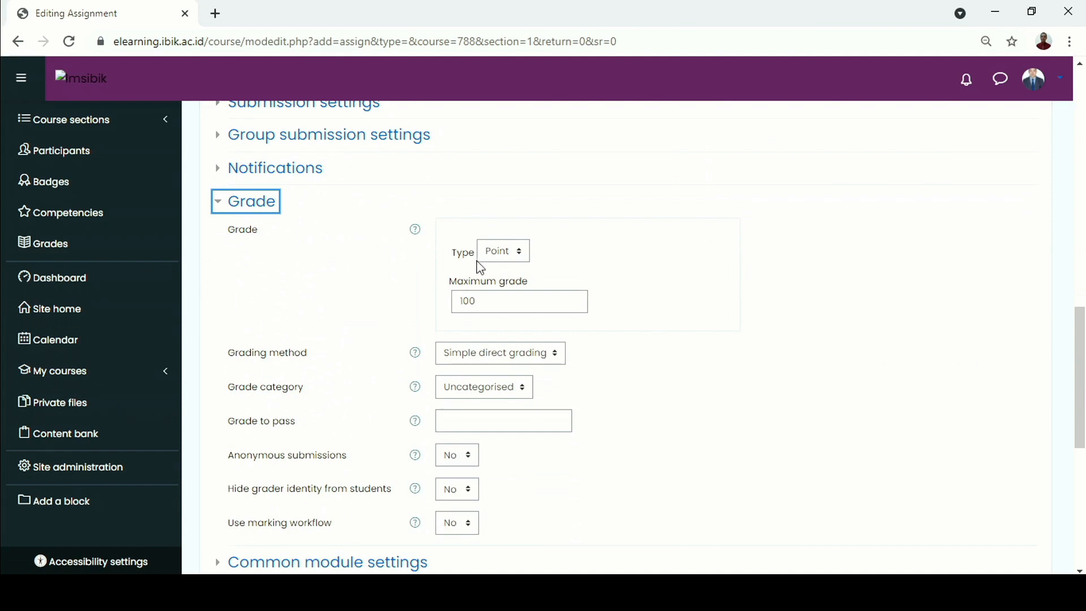
pyautogui.click(523, 261)
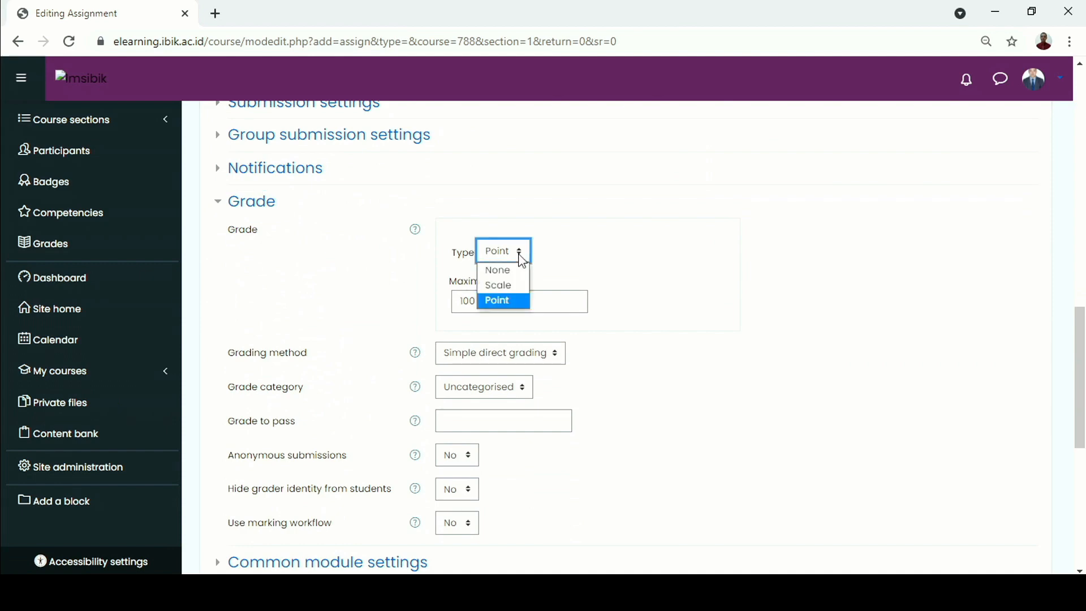
pyautogui.click(502, 305)
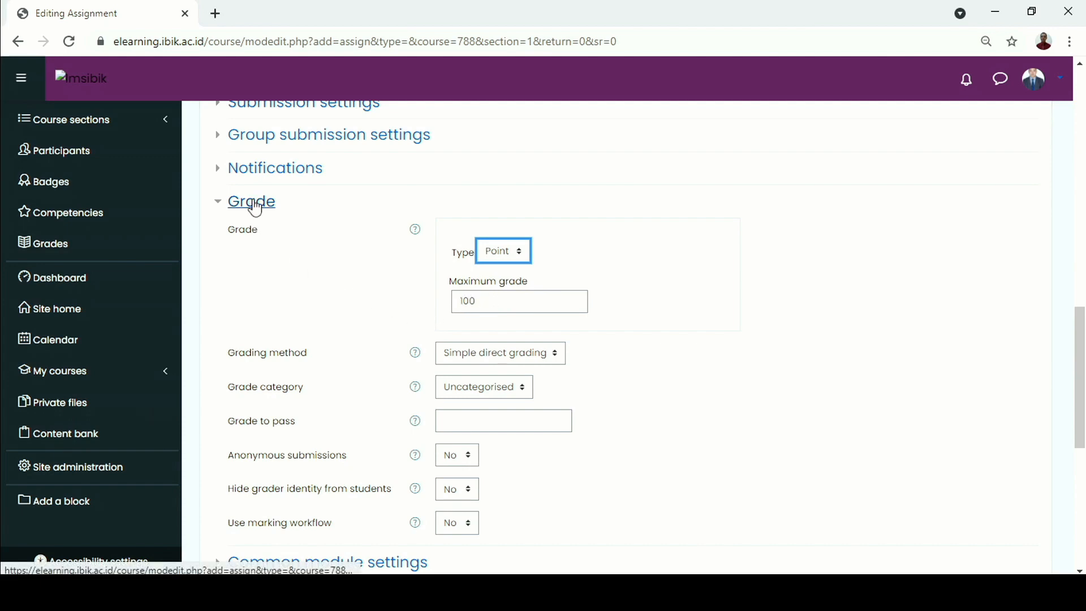
pyautogui.click(255, 205)
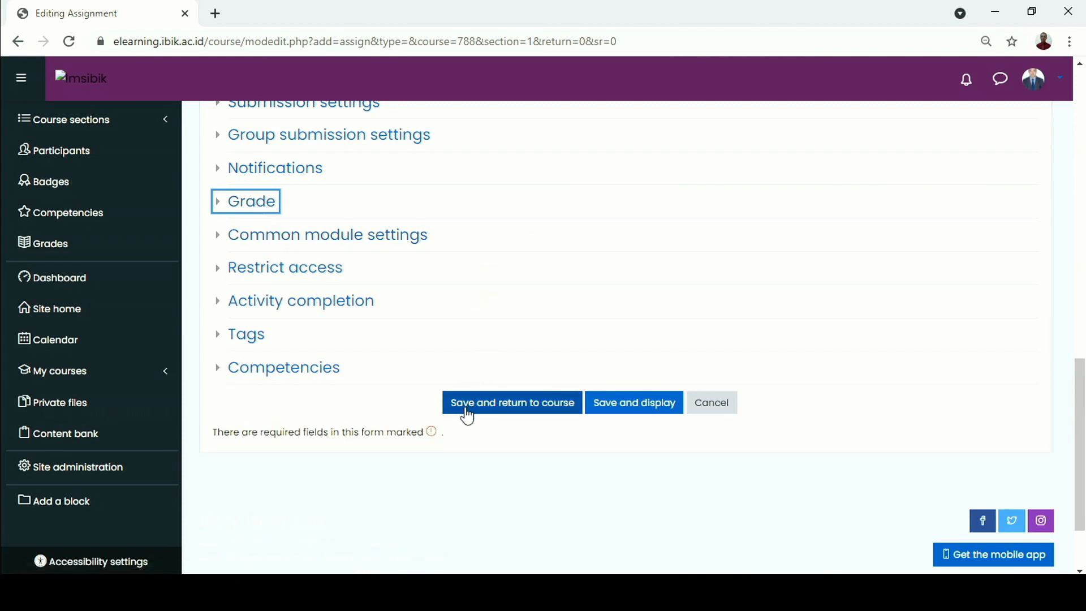
# - Save Tugas 1 and find it under Pertemuan 1 below the Slide 1_Laporan Keuangan resource
pyautogui.click(511, 414)
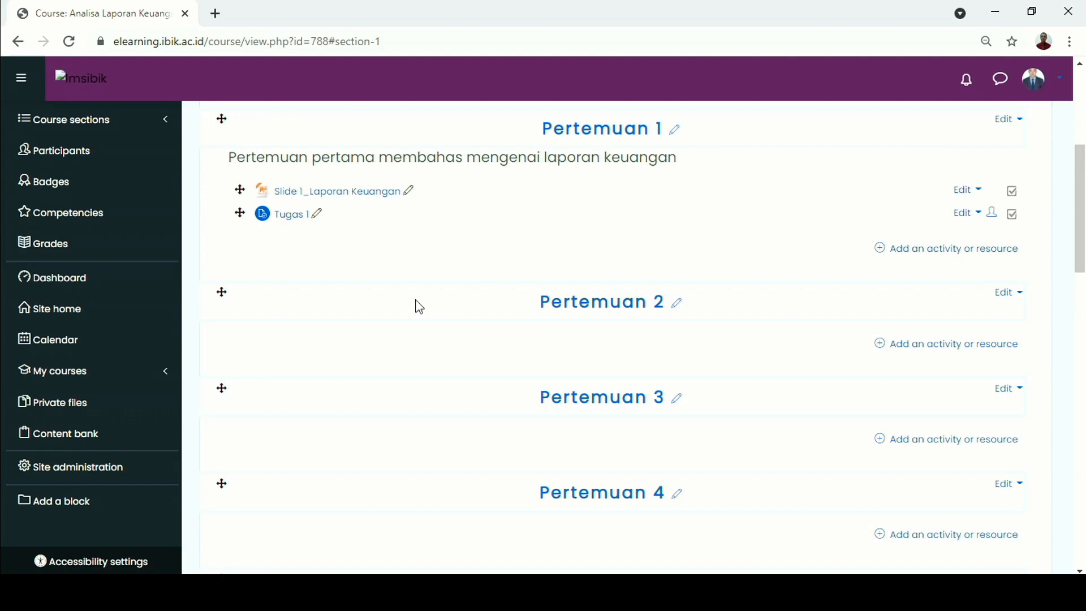
pyautogui.scroll(2, 461, 315)
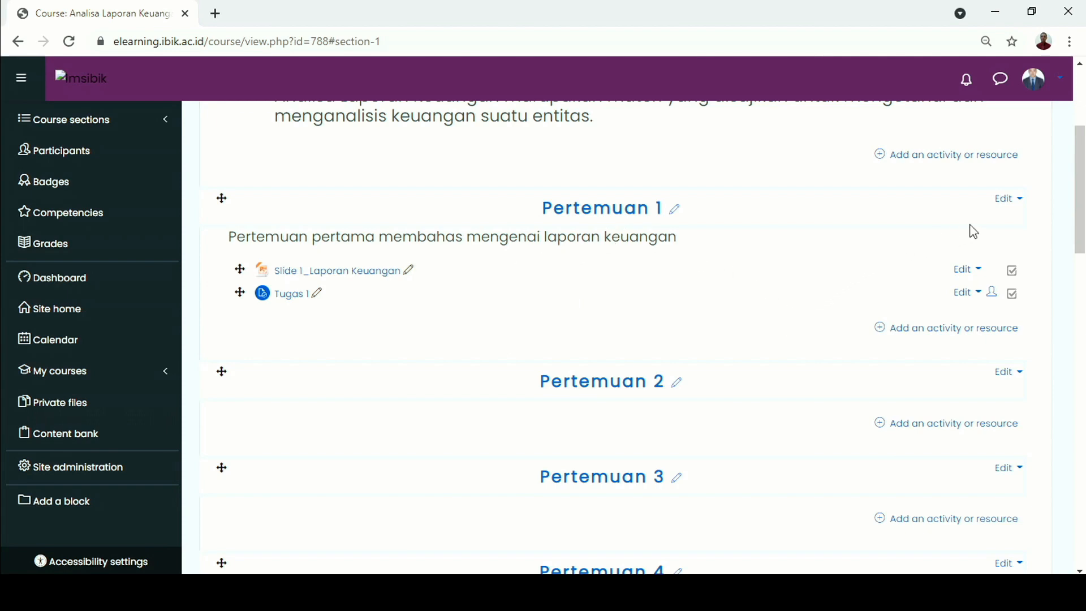
# - Hide the Pertemuan 1 topic from students
pyautogui.click(1006, 201)
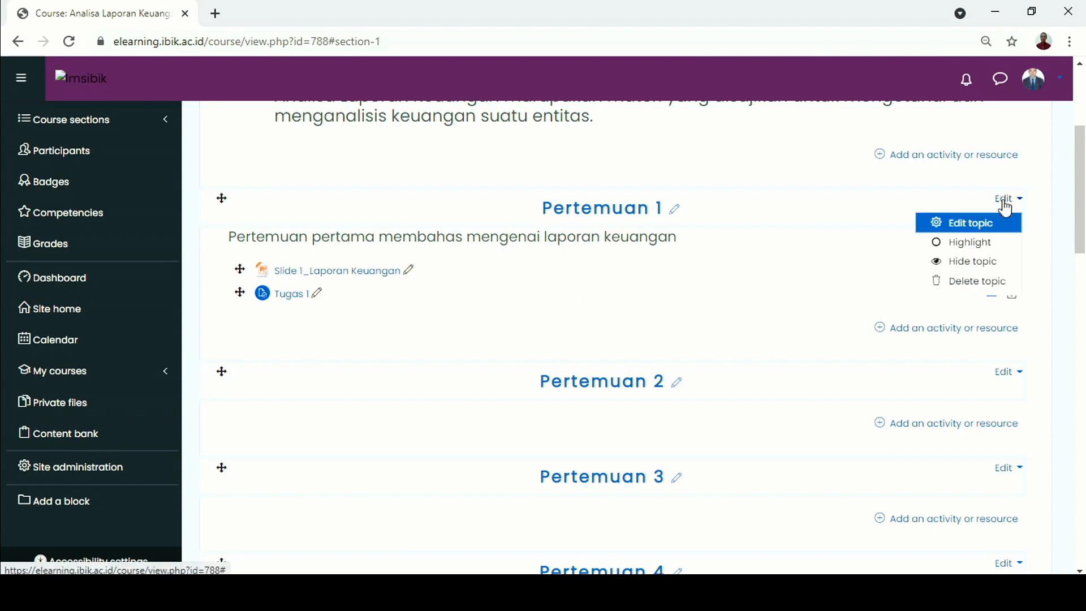
pyautogui.click(981, 263)
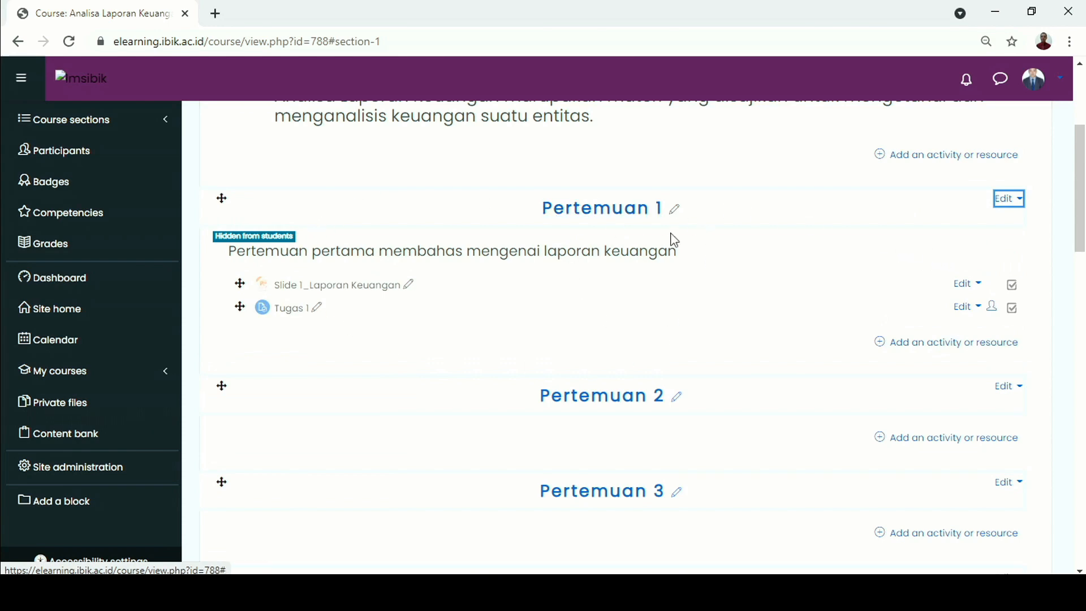
pyautogui.scroll(4, 887, 308)
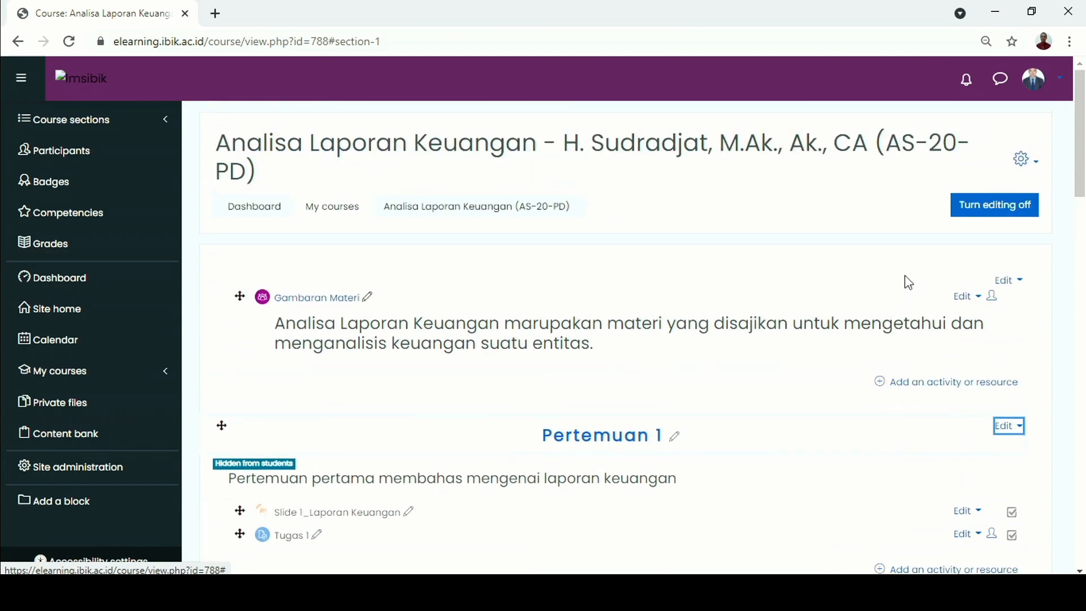
# - Turn editing off and scroll the course to check the hidden Pertemuan 1 section
pyautogui.click(992, 210)
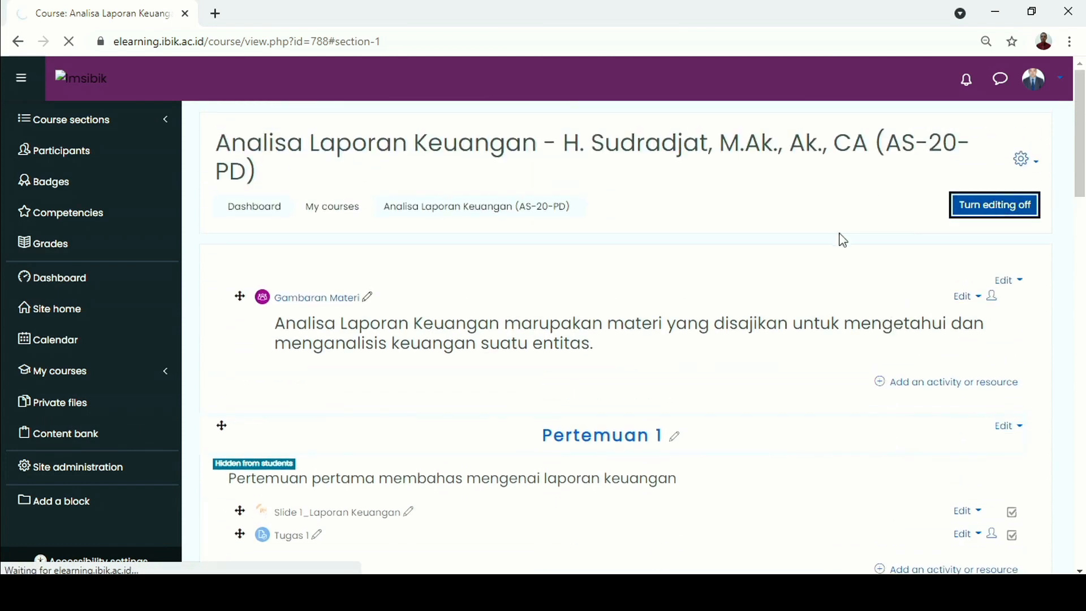
pyautogui.scroll(-3, 656, 286)
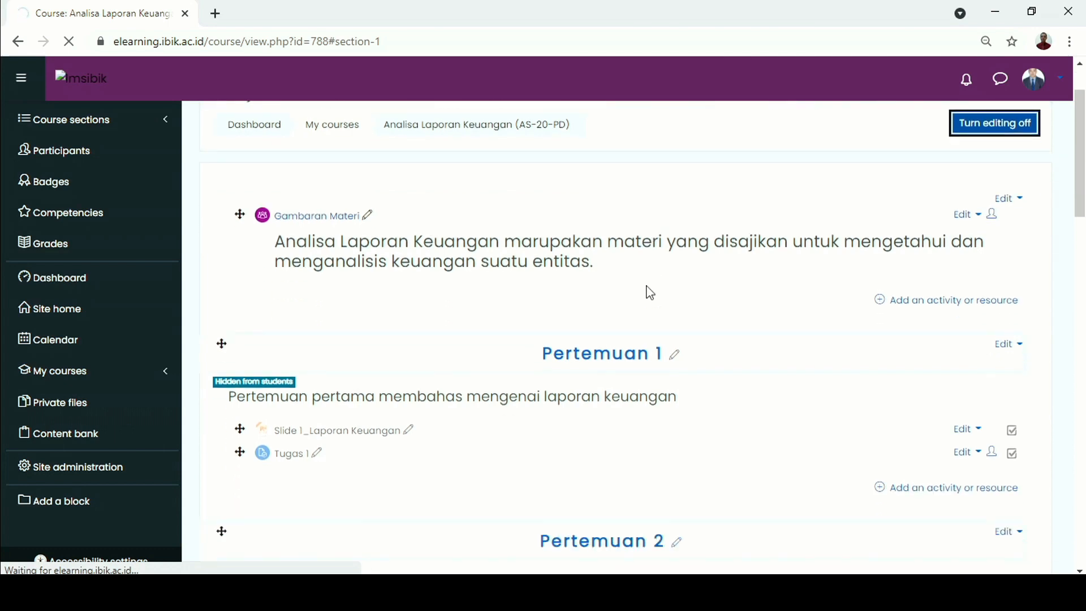
pyautogui.scroll(-4, 649, 294)
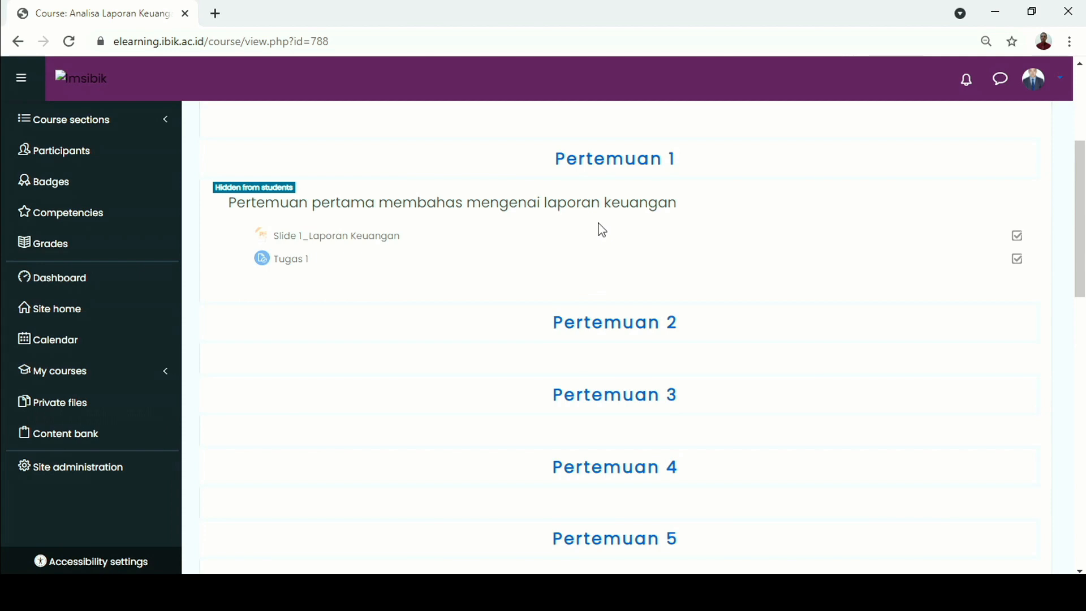
pyautogui.scroll(5, 638, 240)
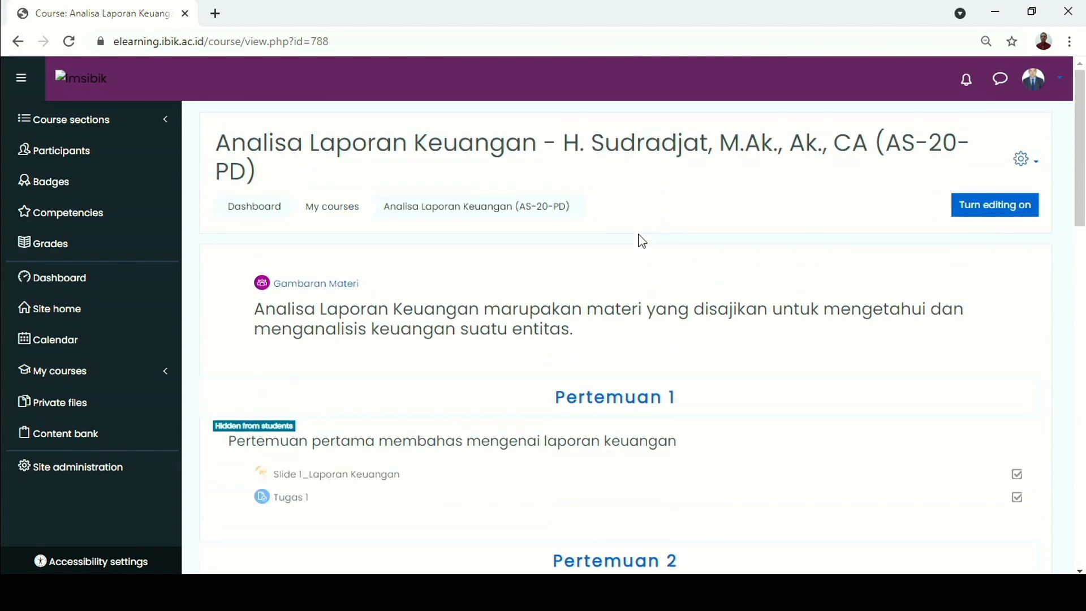
# - Turn editing back on and make the Pertemuan 1 topic visible again
pyautogui.click(975, 216)
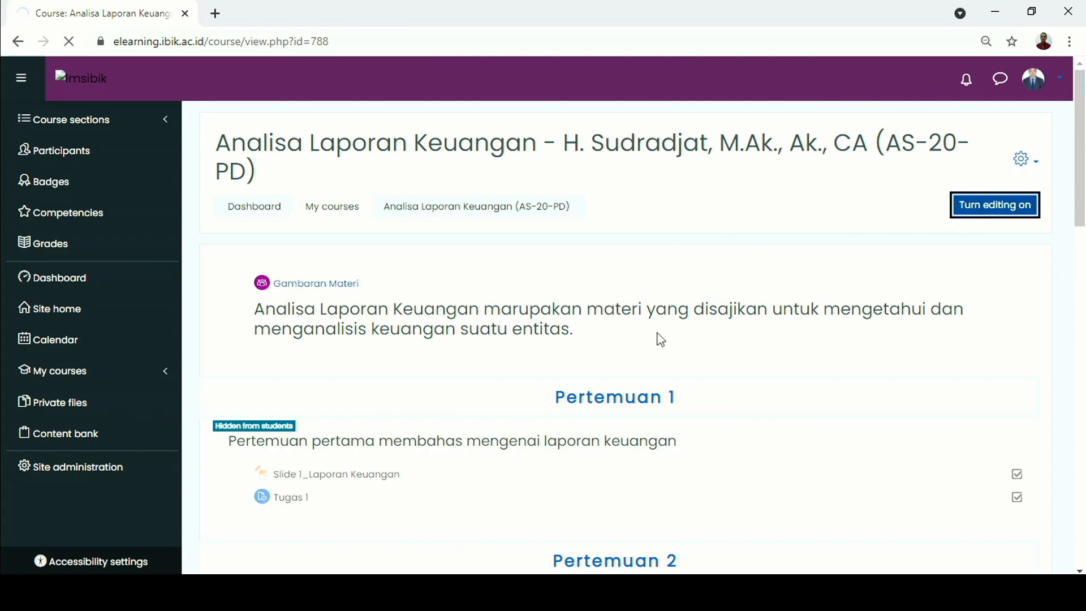
pyautogui.scroll(-3, 658, 338)
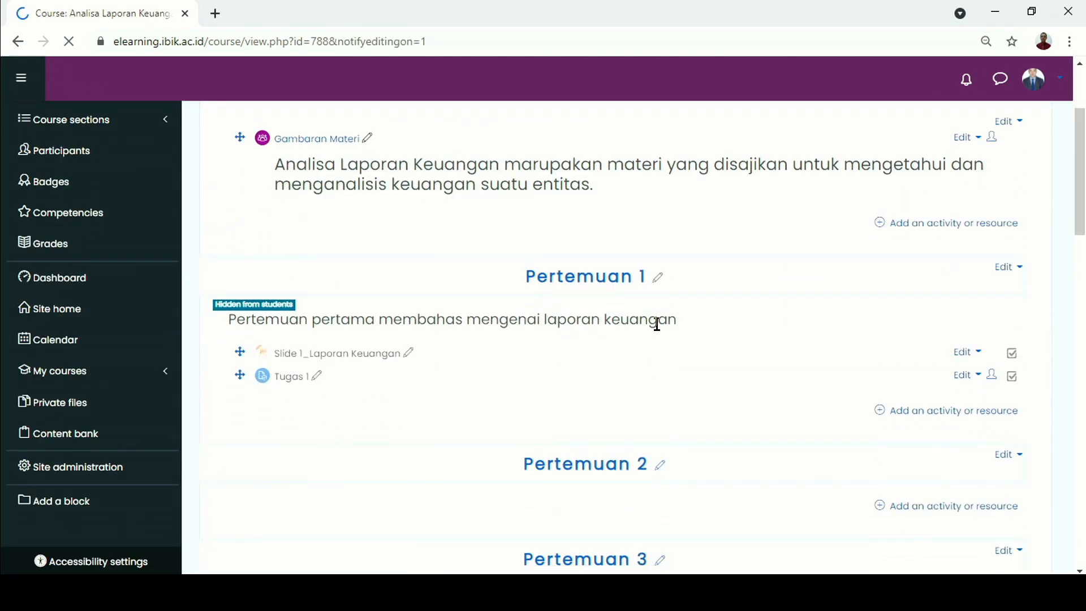
pyautogui.click(1008, 269)
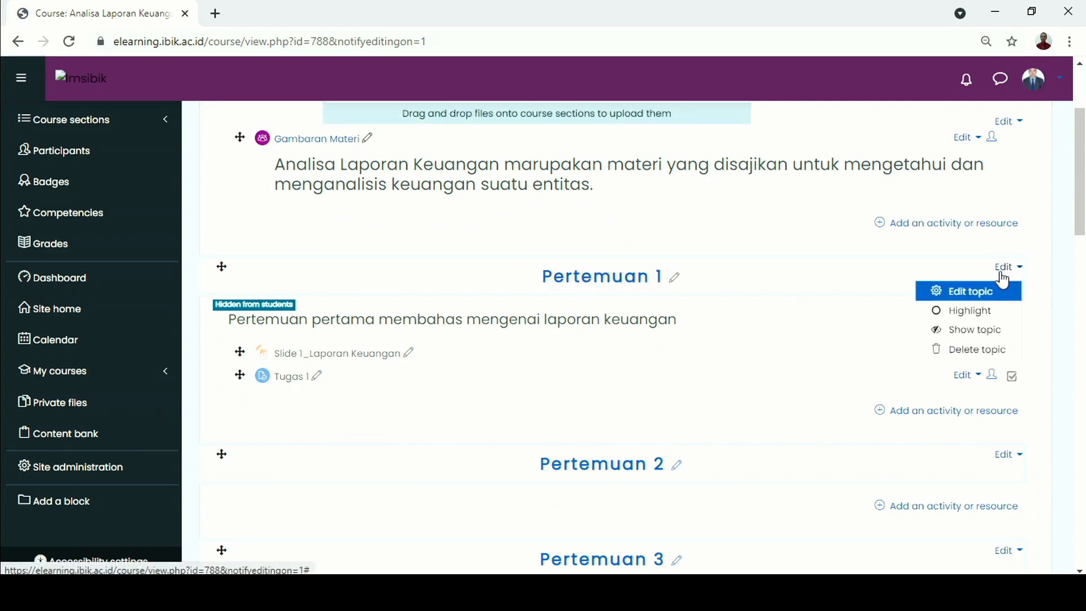
pyautogui.click(991, 340)
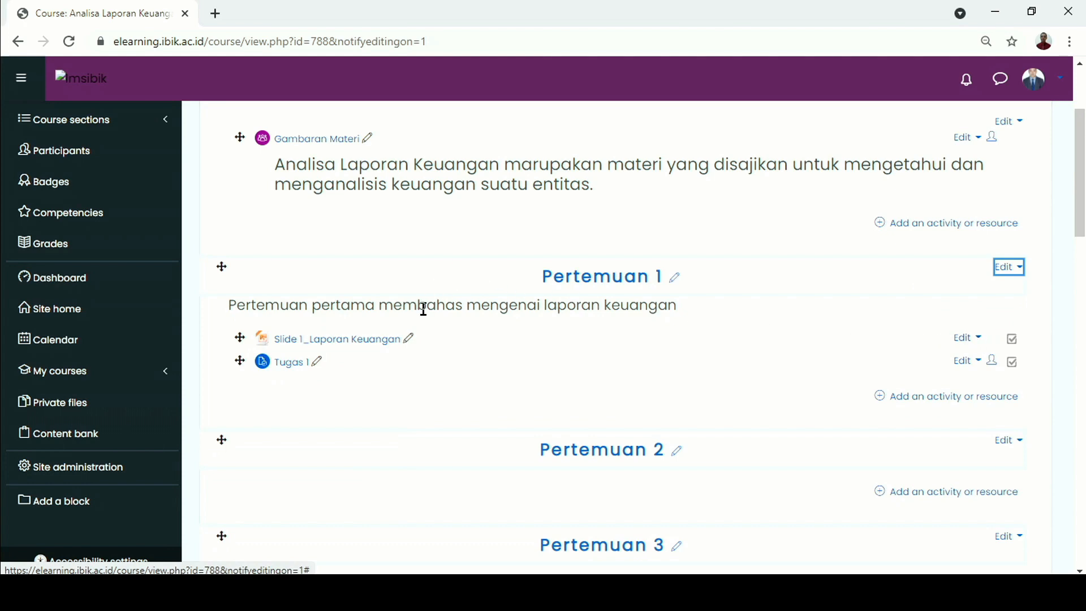
# - Turn editing off and review Pertemuan 1 with its slide and Tugas 1
pyautogui.scroll(2, 743, 379)
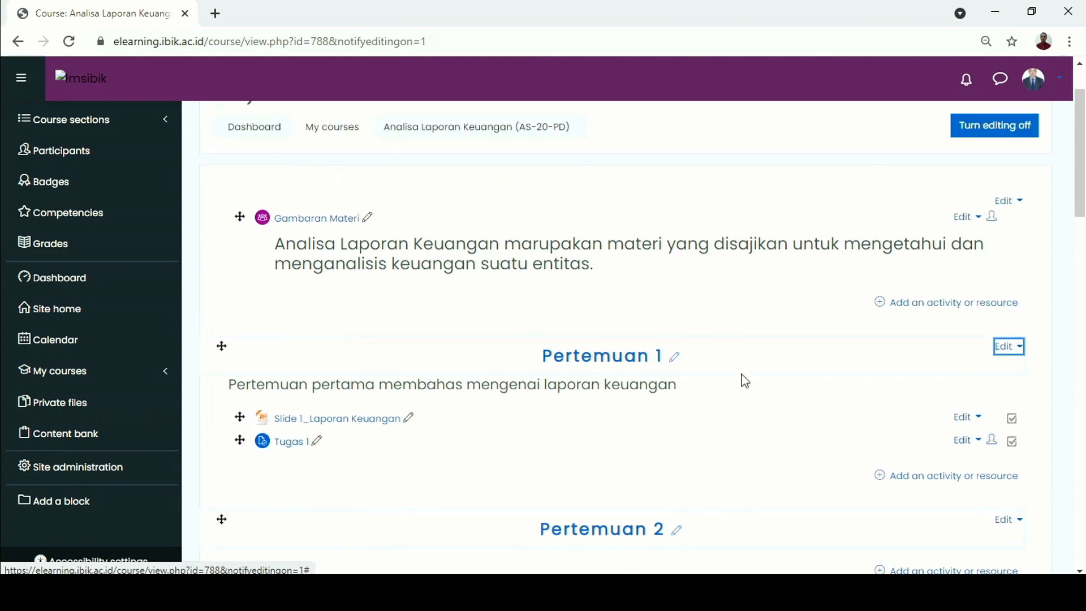
pyautogui.scroll(1, 817, 405)
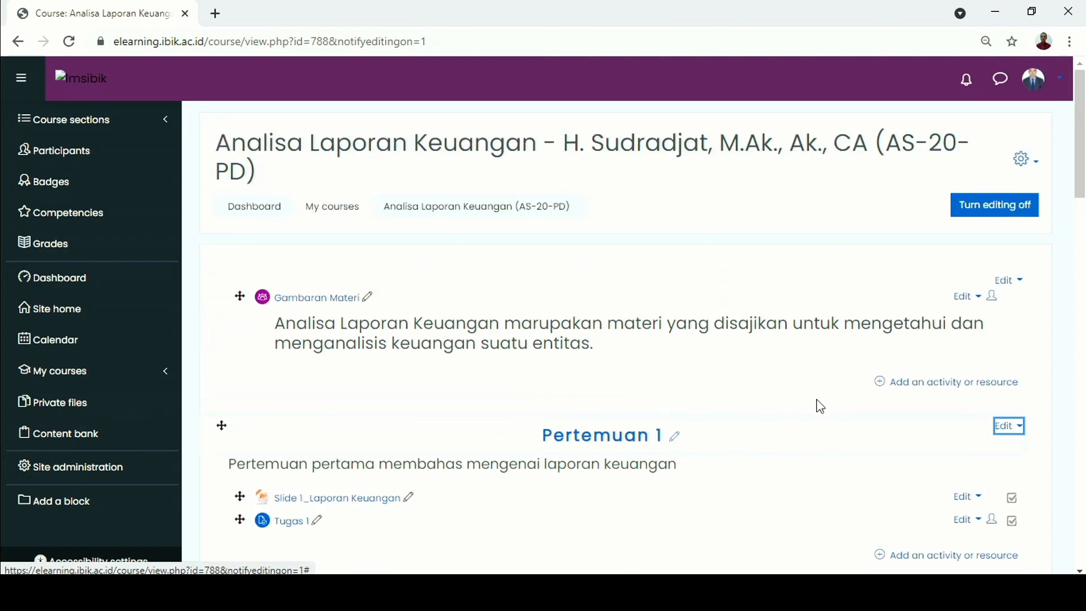
pyautogui.scroll(-1, 820, 406)
pyautogui.scroll(1, 821, 407)
pyautogui.click(982, 213)
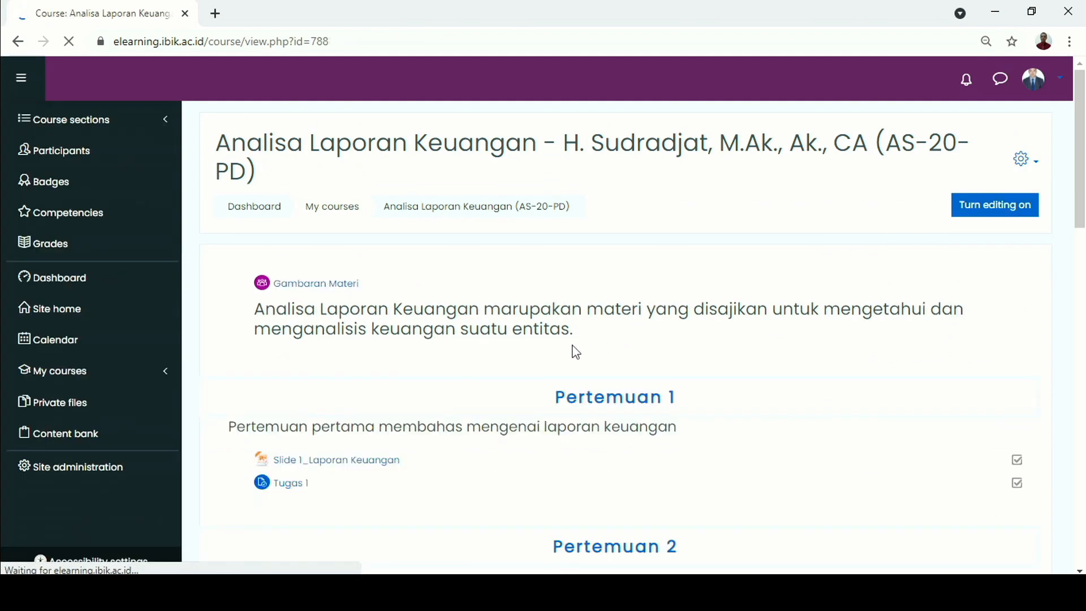
pyautogui.scroll(-4, 567, 354)
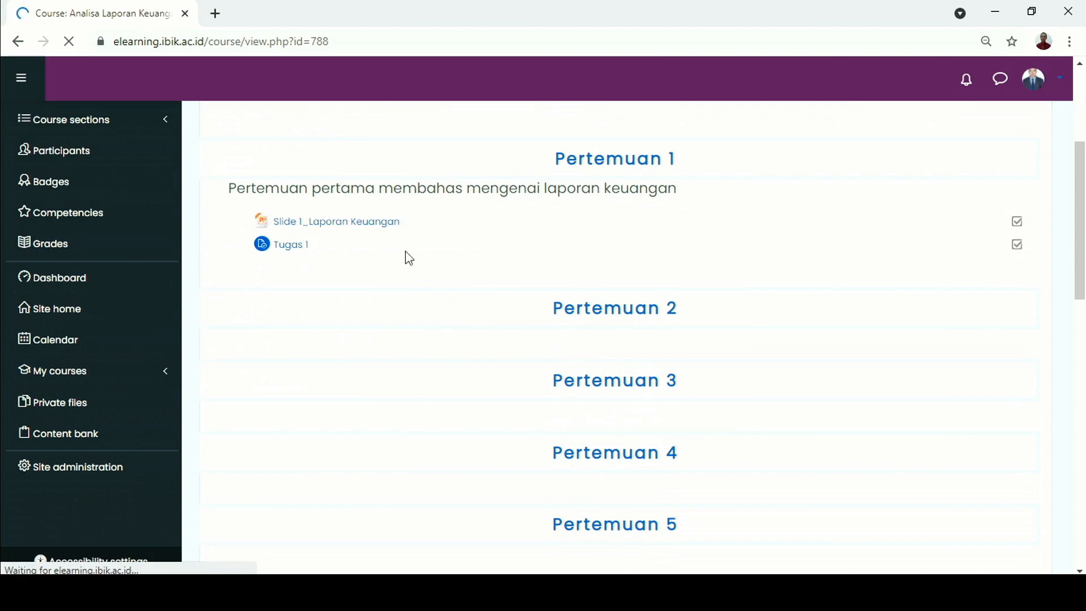
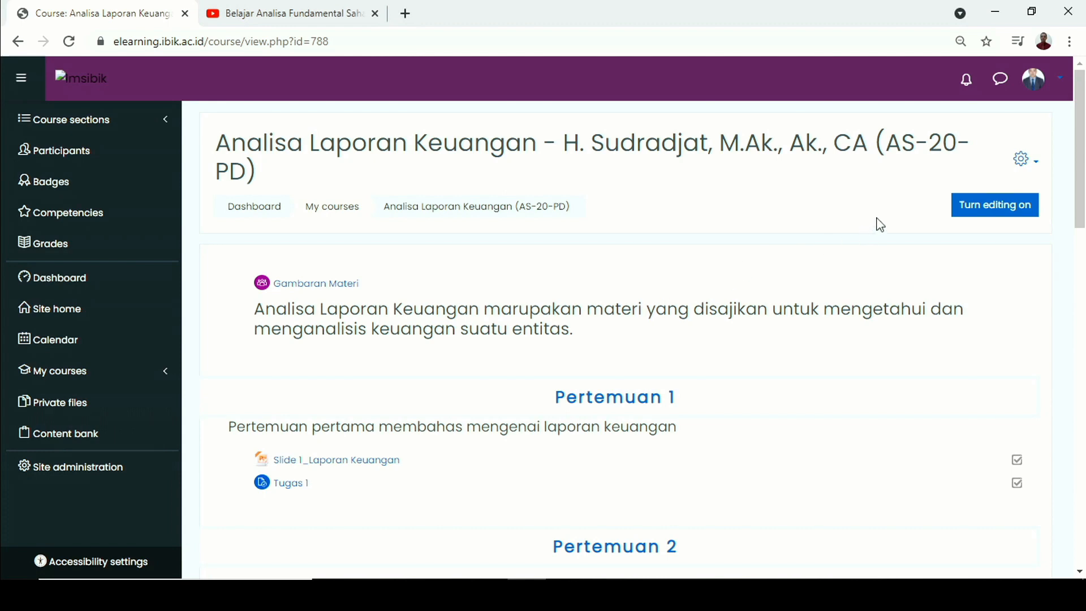
# - Turn course editing on and open the activity and resource chooser under Pertemuan 1
pyautogui.click(977, 214)
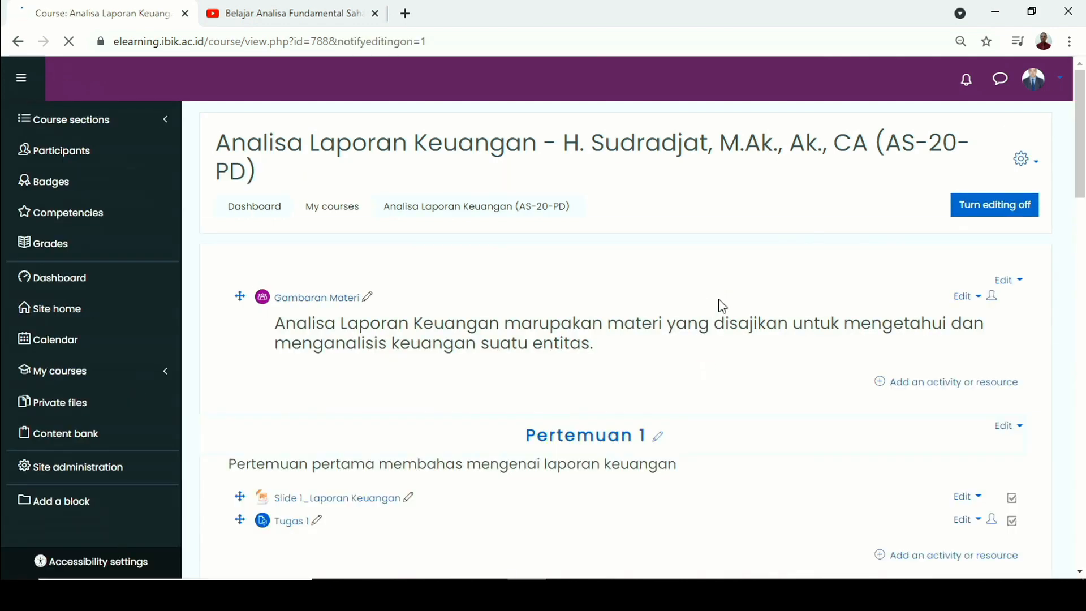
pyautogui.scroll(-3, 891, 314)
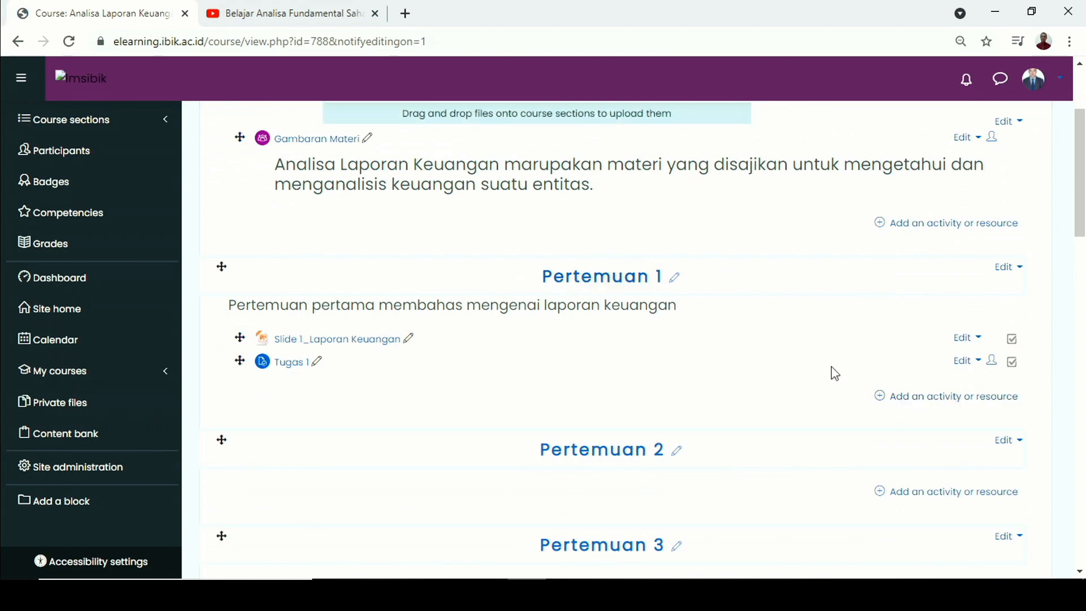
pyautogui.click(942, 397)
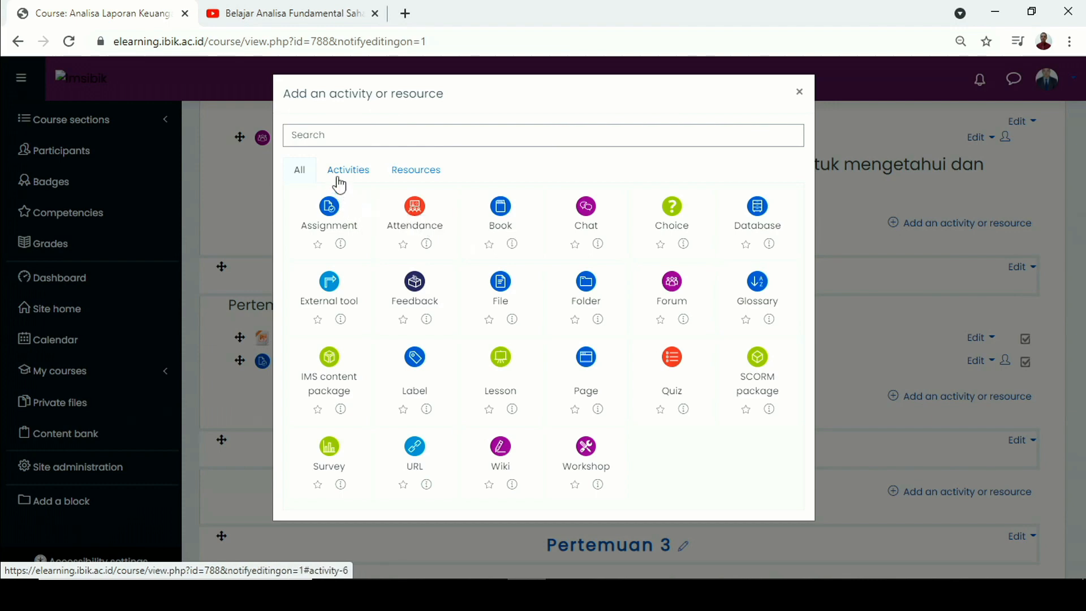
# - Pick Page from the Resources list in the chooser
pyautogui.click(421, 180)
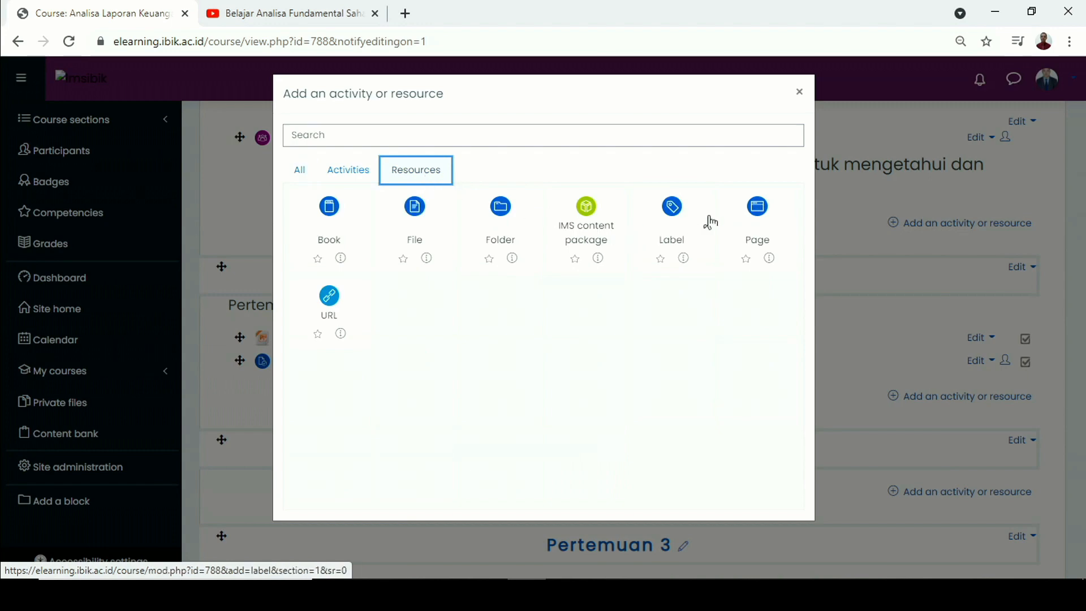
pyautogui.click(758, 207)
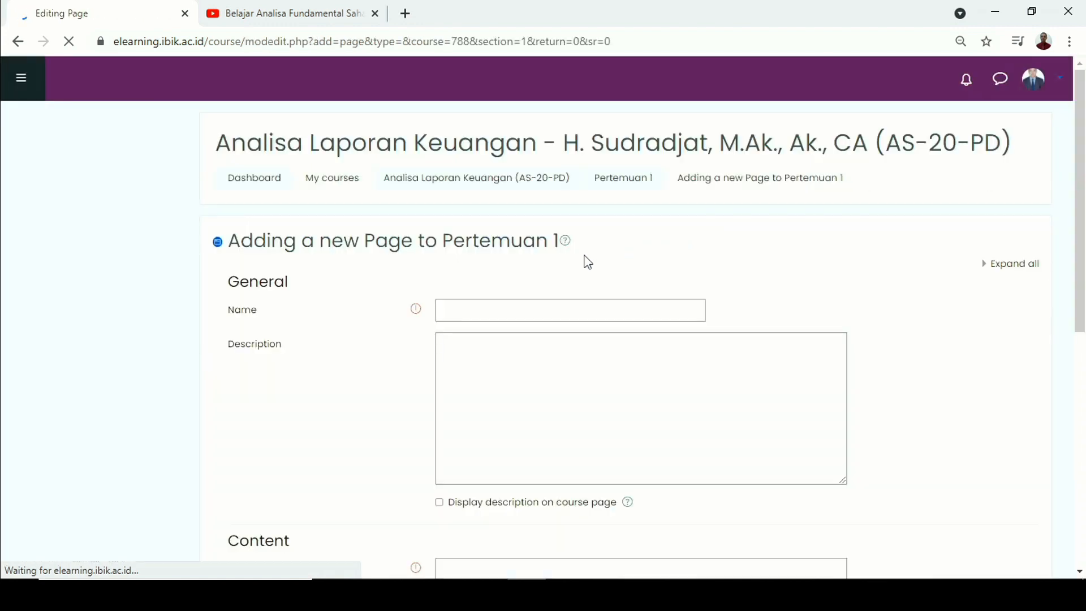
# - Name the page 'Video tentang Laporan Keuangan'
pyautogui.click(498, 310)
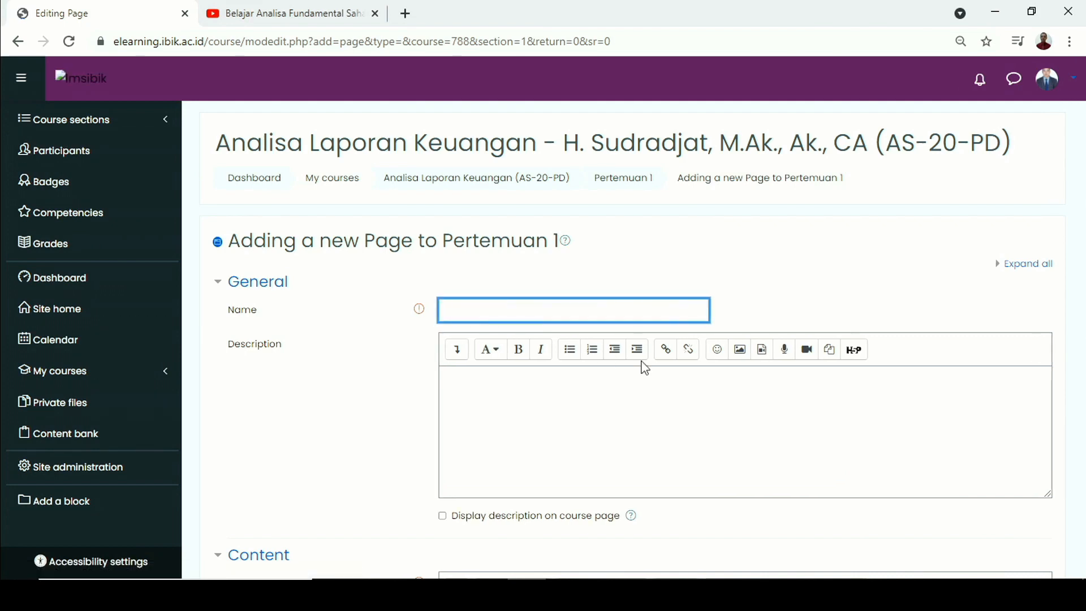
pyautogui.write('vID')
pyautogui.press('BackSpace')
pyautogui.press('BackSpace')
pyautogui.press('BackSpace')
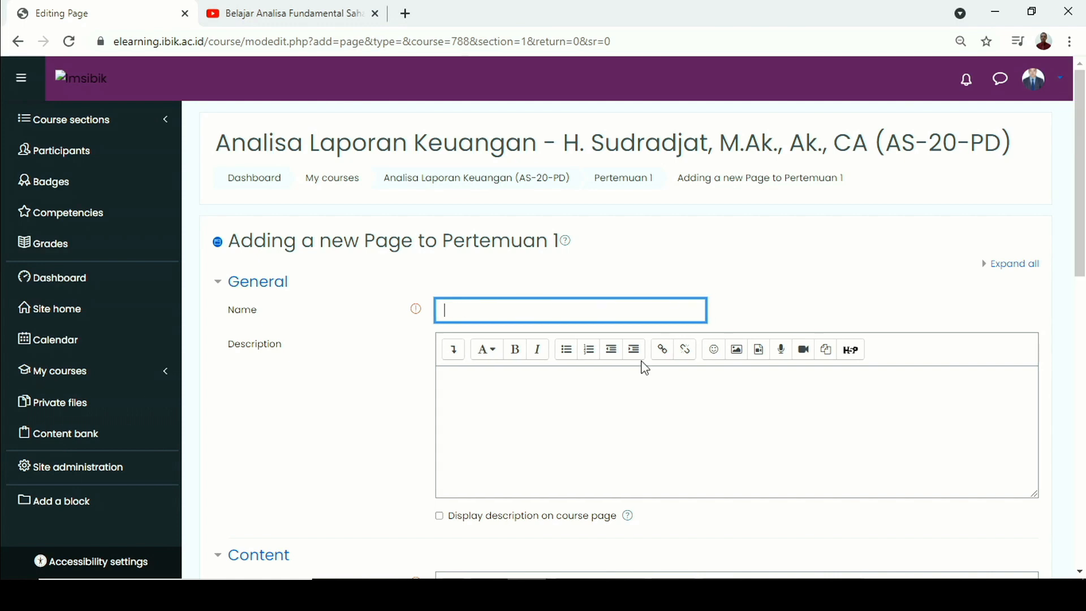
pyautogui.write('Video tentang Laporan Keuanga')
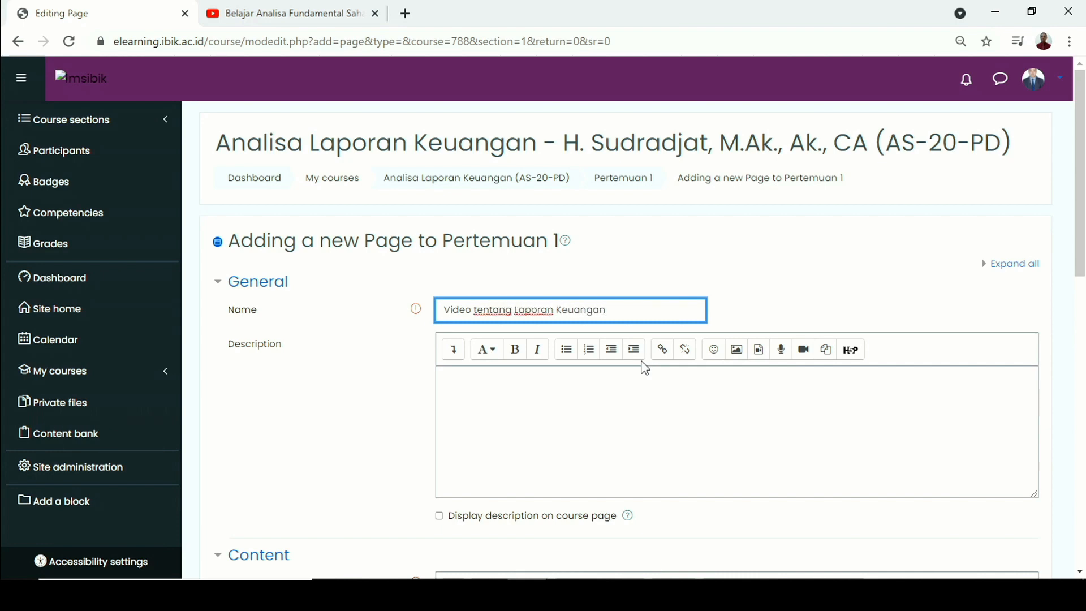
pyautogui.write('n')
# - Describe how to read financial reports and display the description on the course page
pyautogui.click(616, 392)
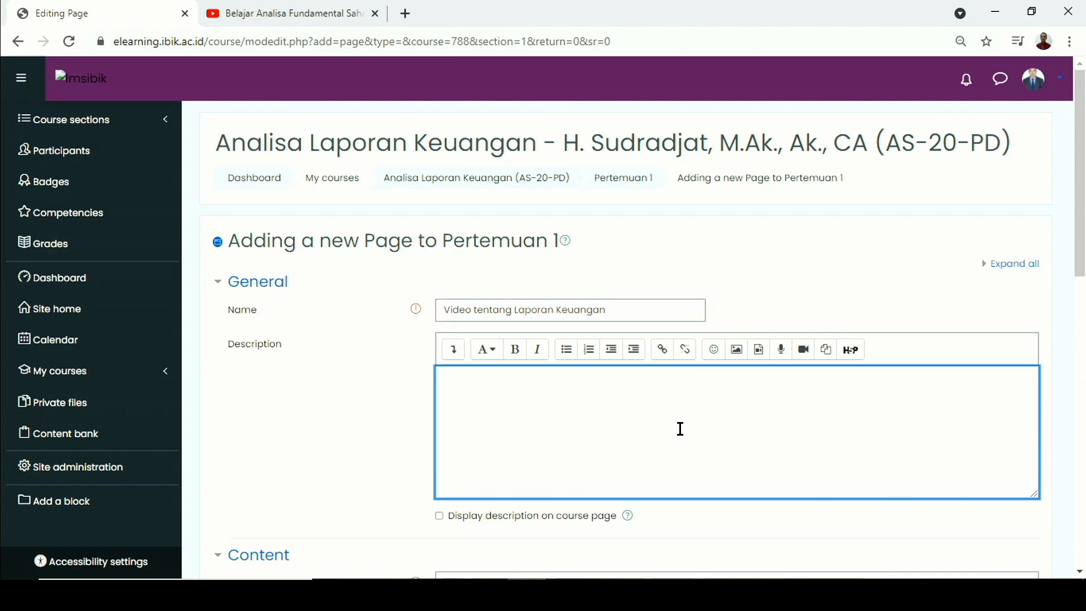
pyautogui.write('Video ini menjelaskan te')
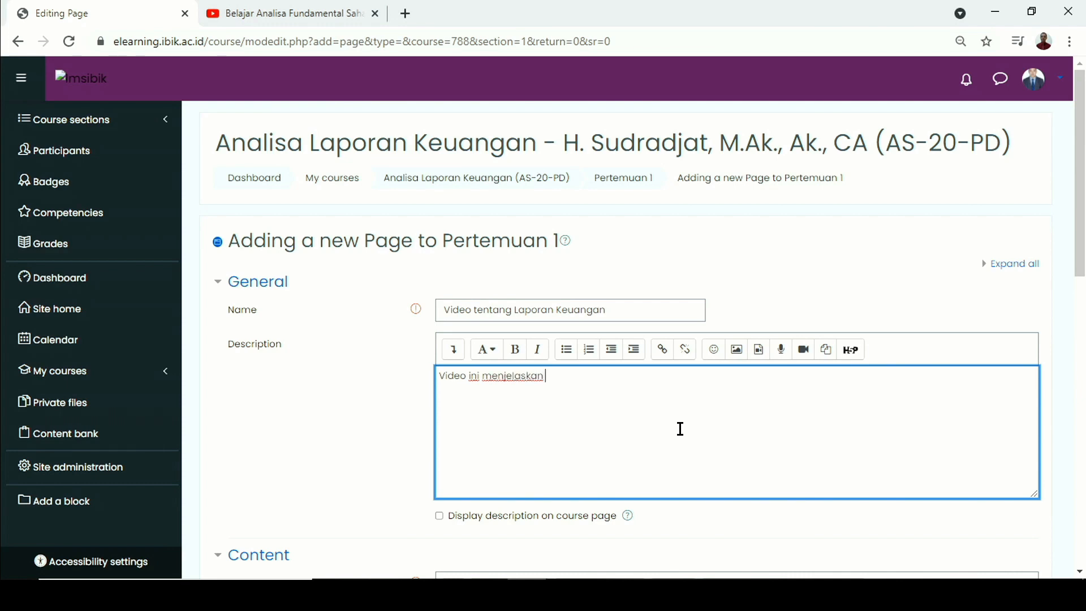
pyautogui.press('BackSpace')
pyautogui.press('BackSpace')
pyautogui.press('BackSpace')
pyautogui.write('anga')
pyautogui.write(' bagaimana kita dapat mem')
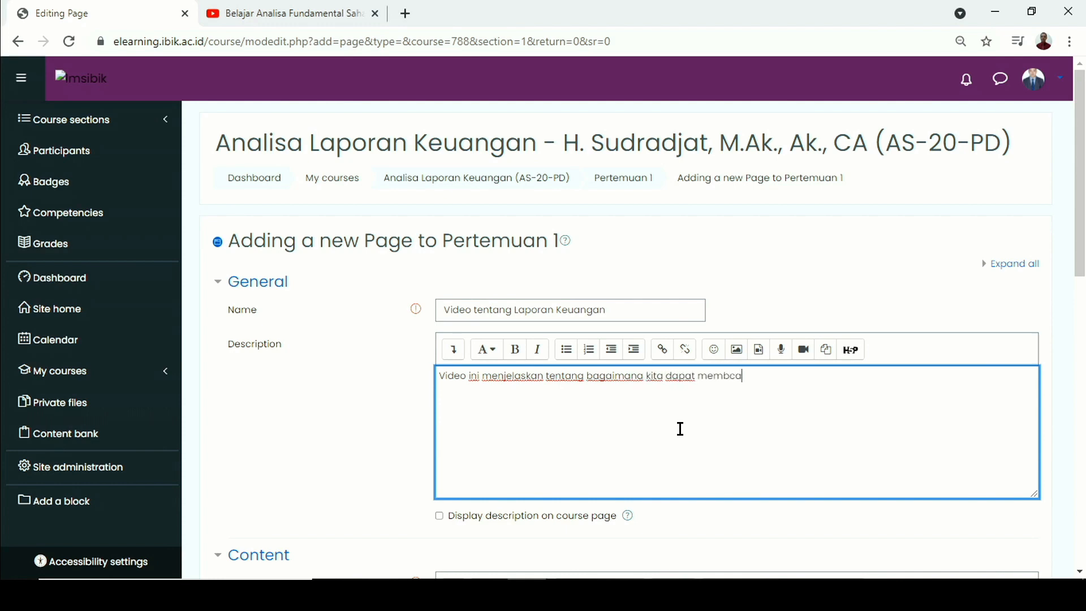
pyautogui.write('baca laporan keuangan')
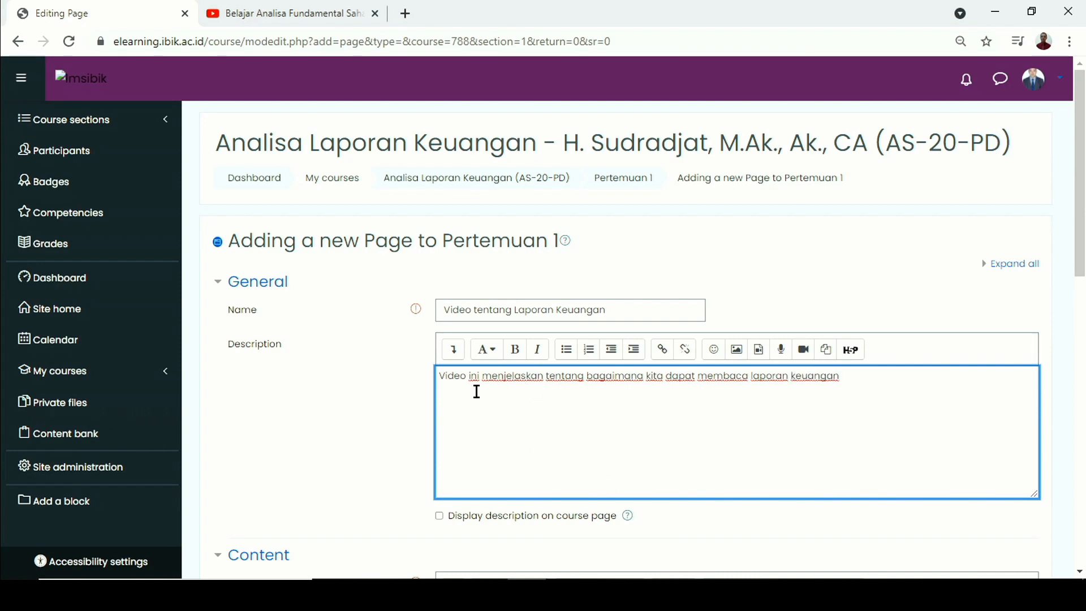
pyautogui.scroll(-2, 477, 392)
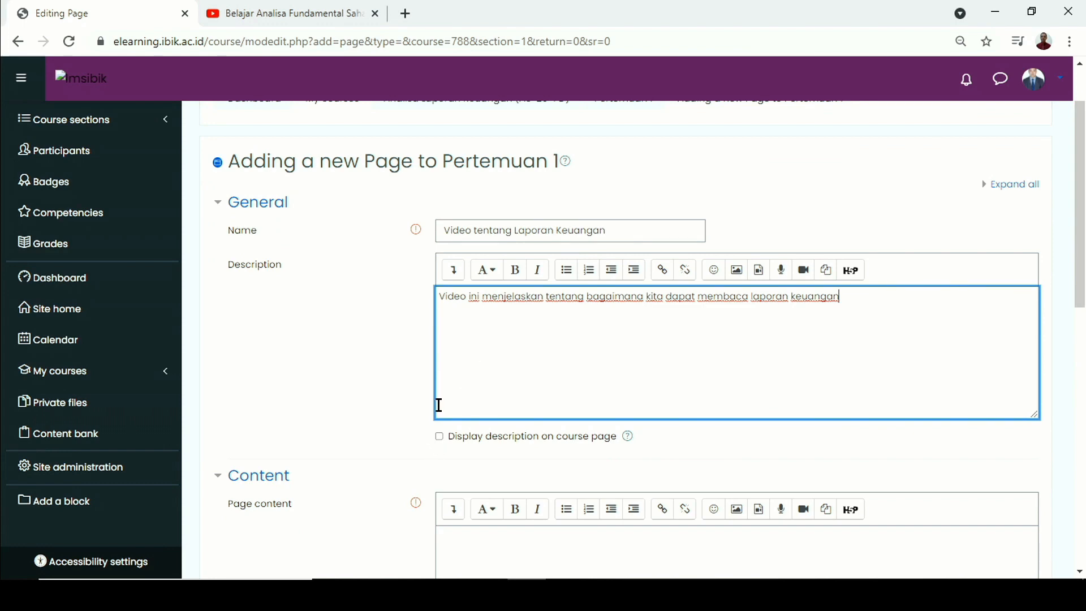
pyautogui.click(439, 437)
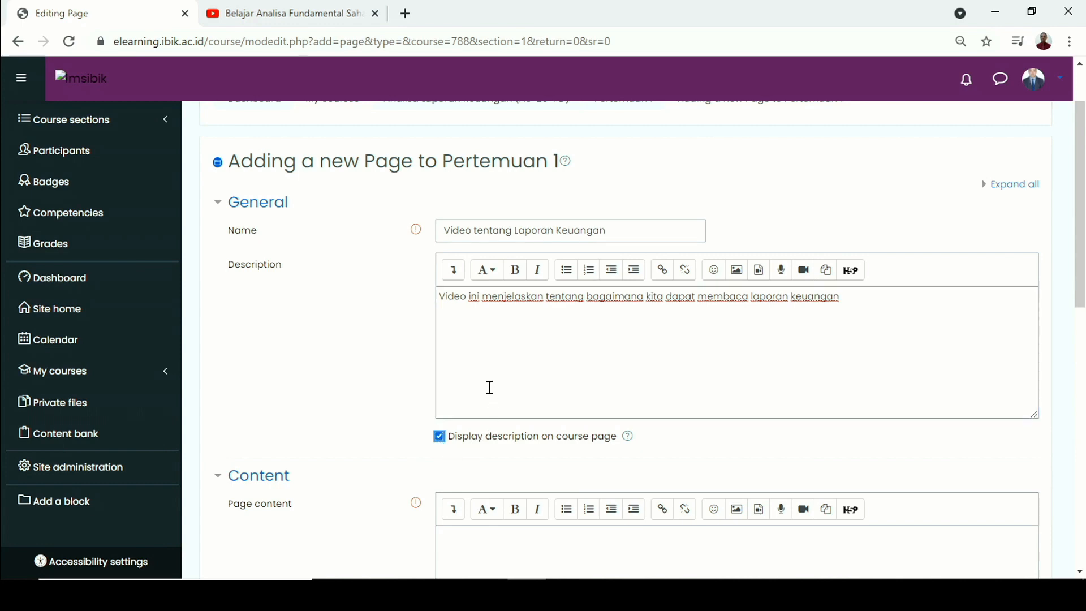
pyautogui.scroll(-4, 506, 371)
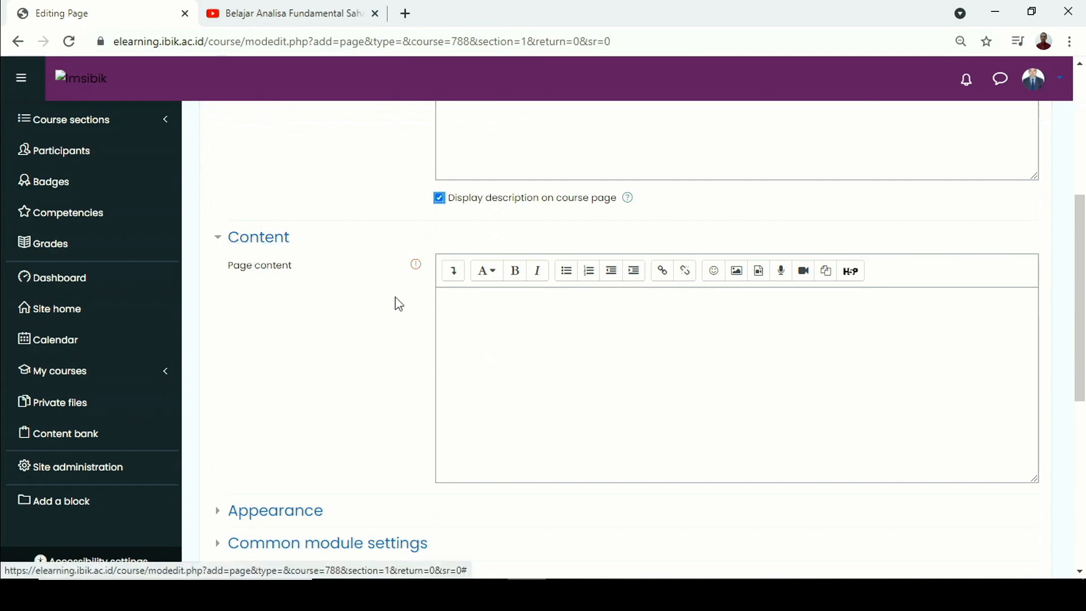
# - Switch the Page content editor to HTML source view, then move to the YouTube video tab
pyautogui.click(455, 312)
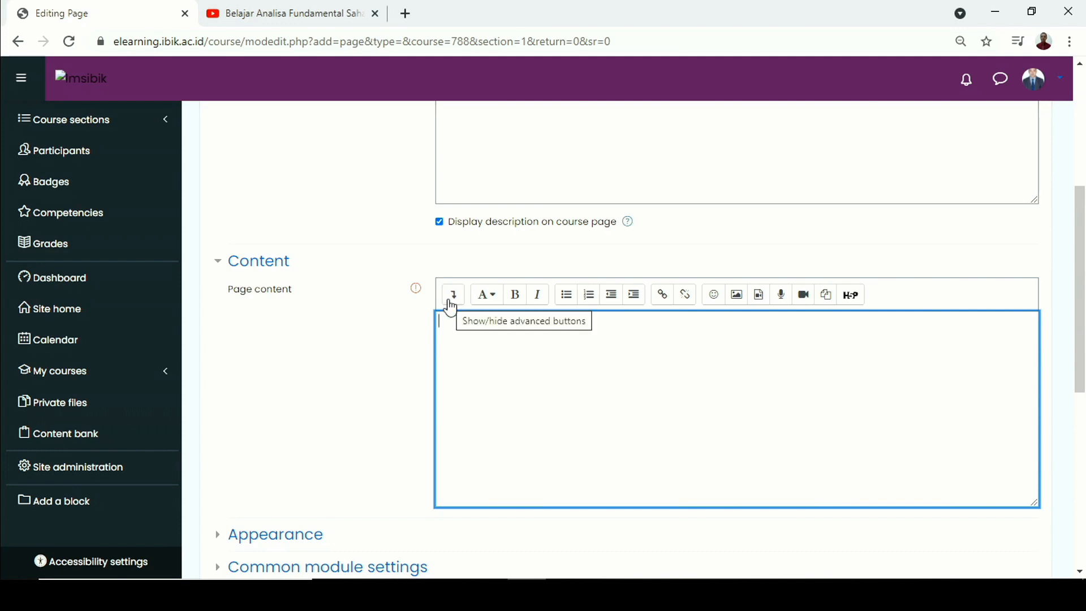
pyautogui.click(453, 302)
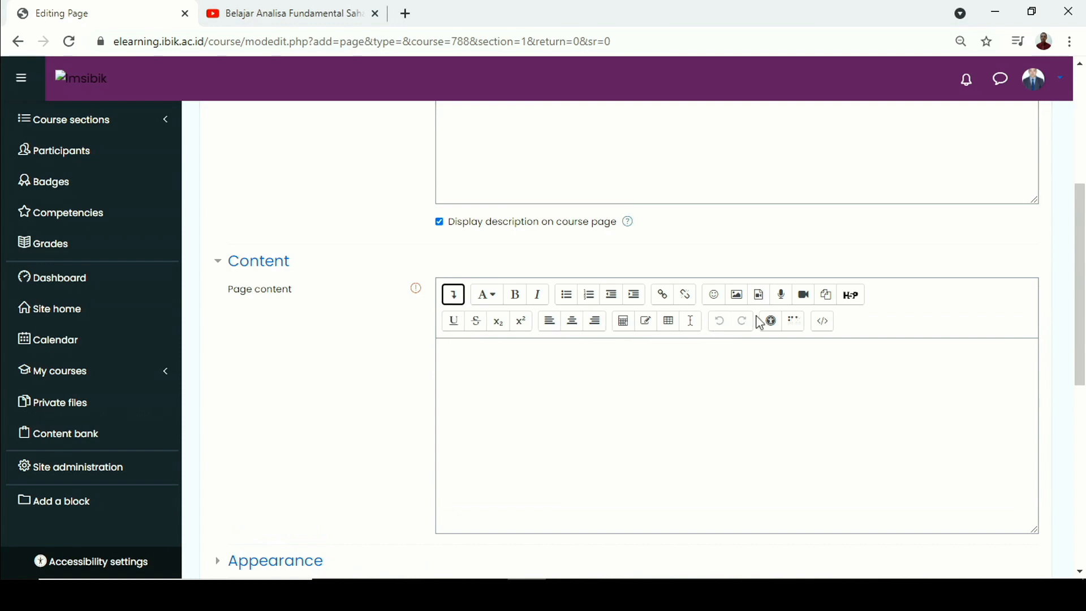
pyautogui.click(824, 323)
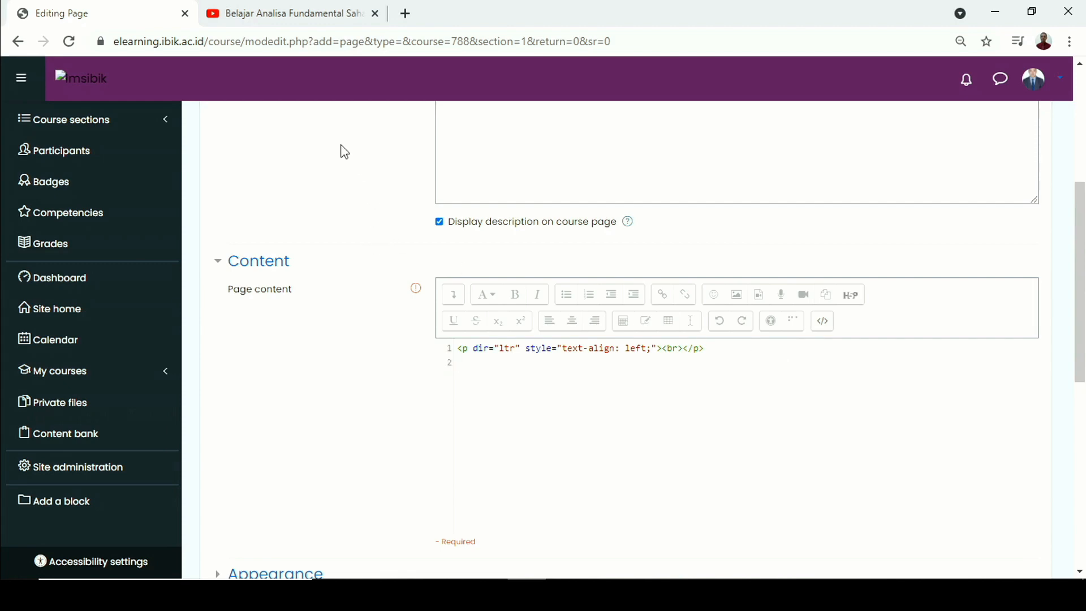
pyautogui.click(281, 19)
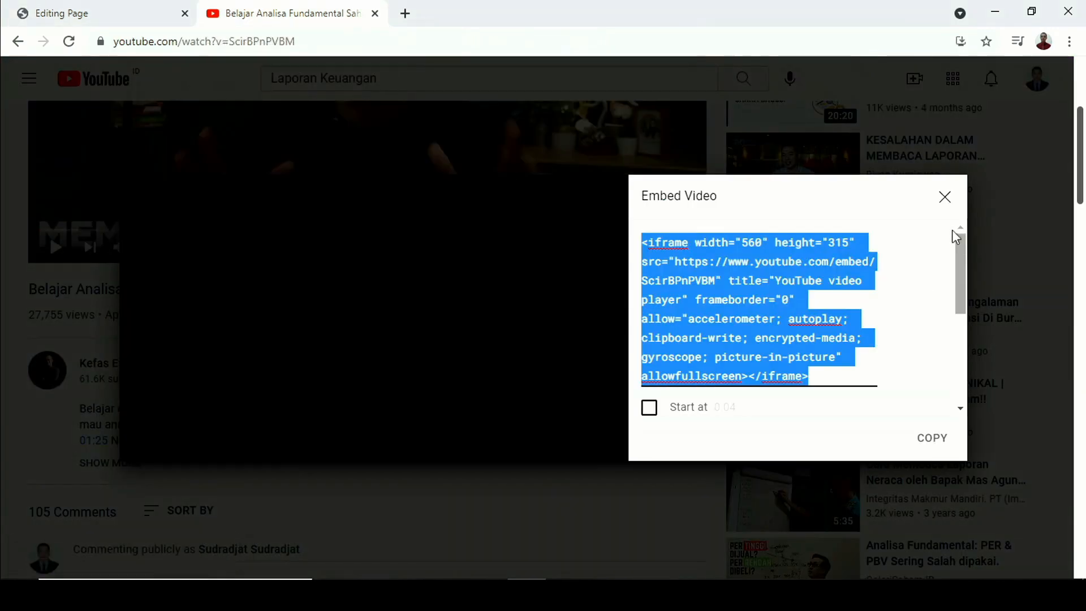
# - Copy the Laporan Keuangan video's iframe embed code from YouTube and return to the Moodle editor
pyautogui.click(944, 197)
pyautogui.scroll(1, 388, 237)
pyautogui.scroll(3, 387, 237)
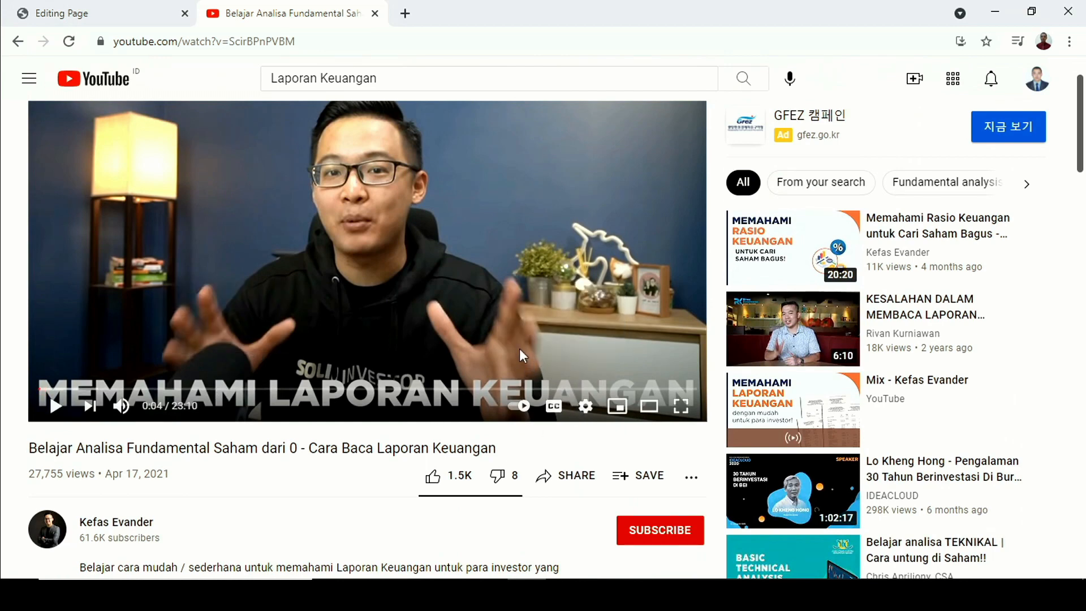
pyautogui.scroll(2, 463, 276)
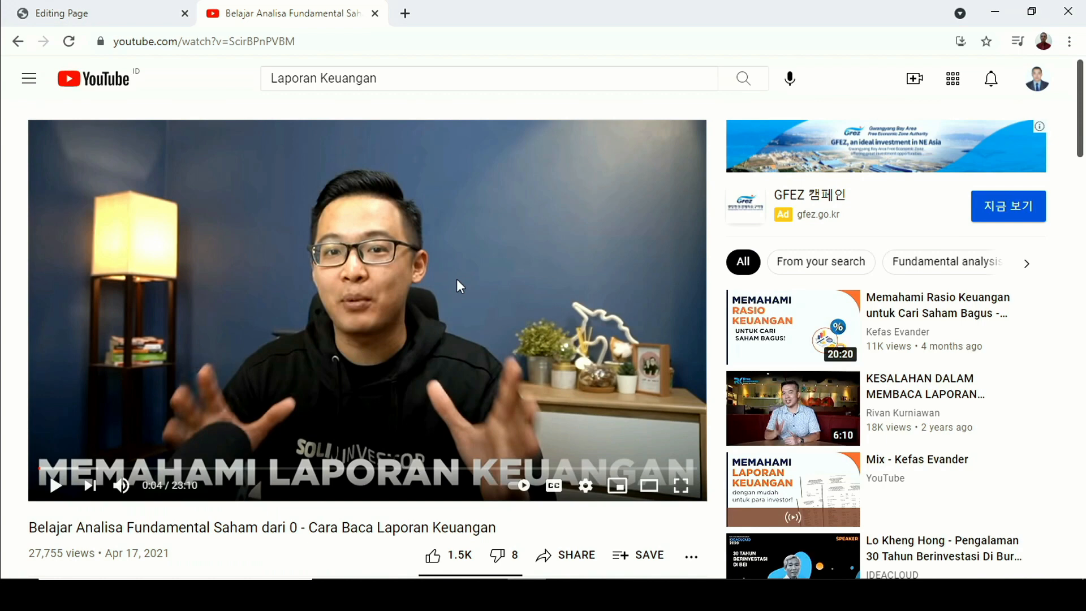
pyautogui.scroll(-2, 457, 282)
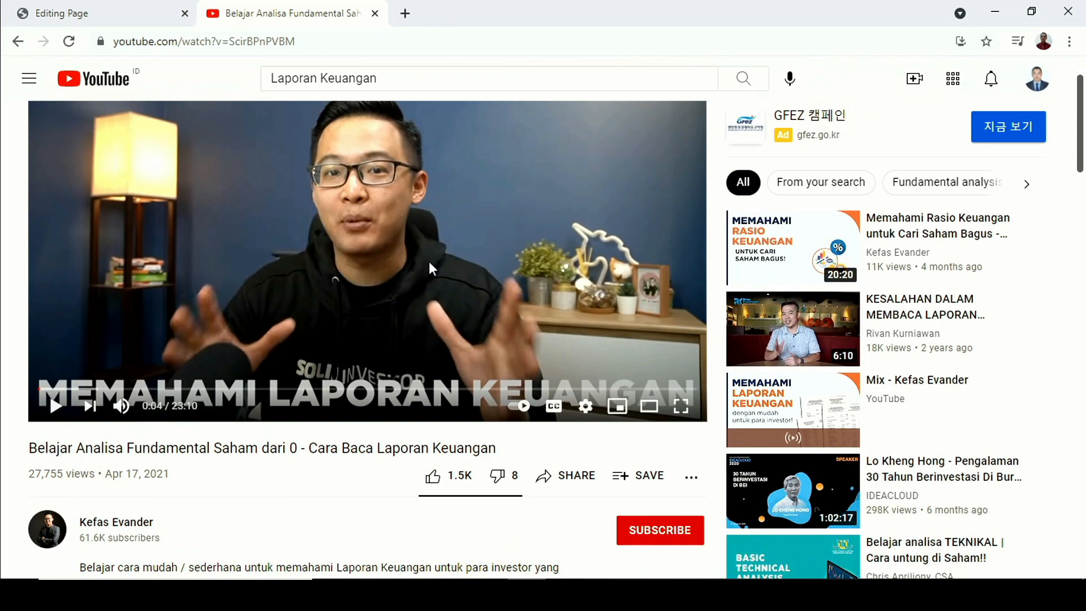
pyautogui.scroll(2, 426, 246)
pyautogui.scroll(-2, 425, 249)
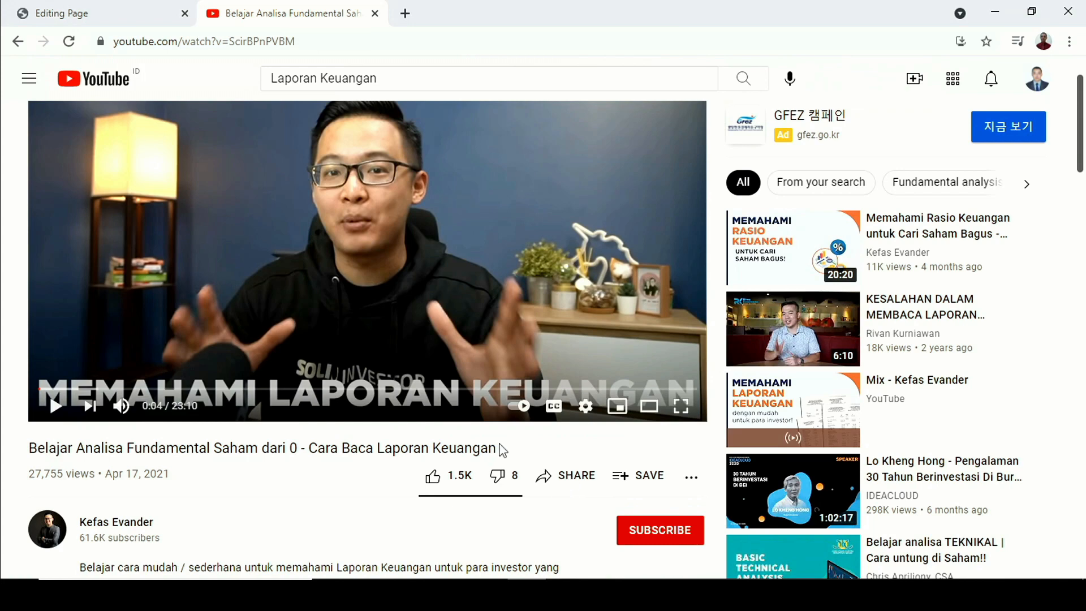
pyautogui.click(575, 481)
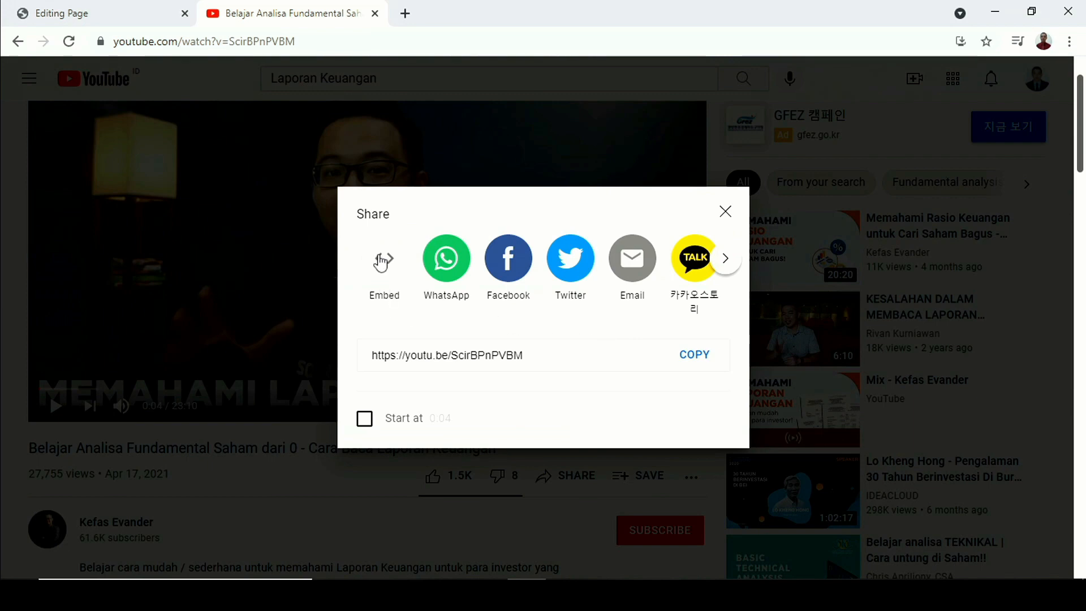
pyautogui.click(383, 260)
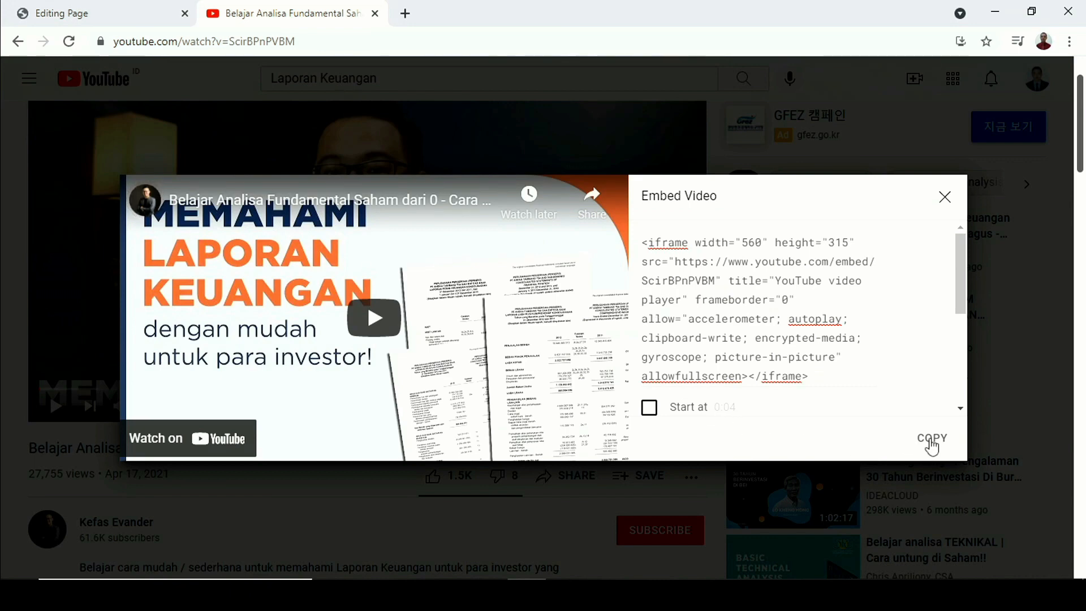
pyautogui.click(932, 439)
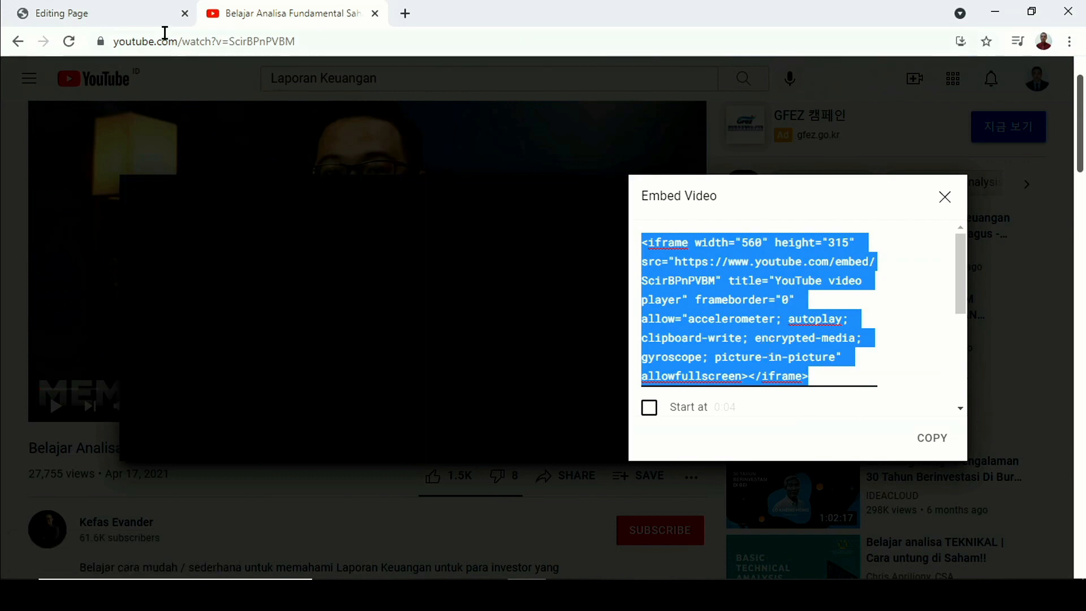
pyautogui.click(132, 20)
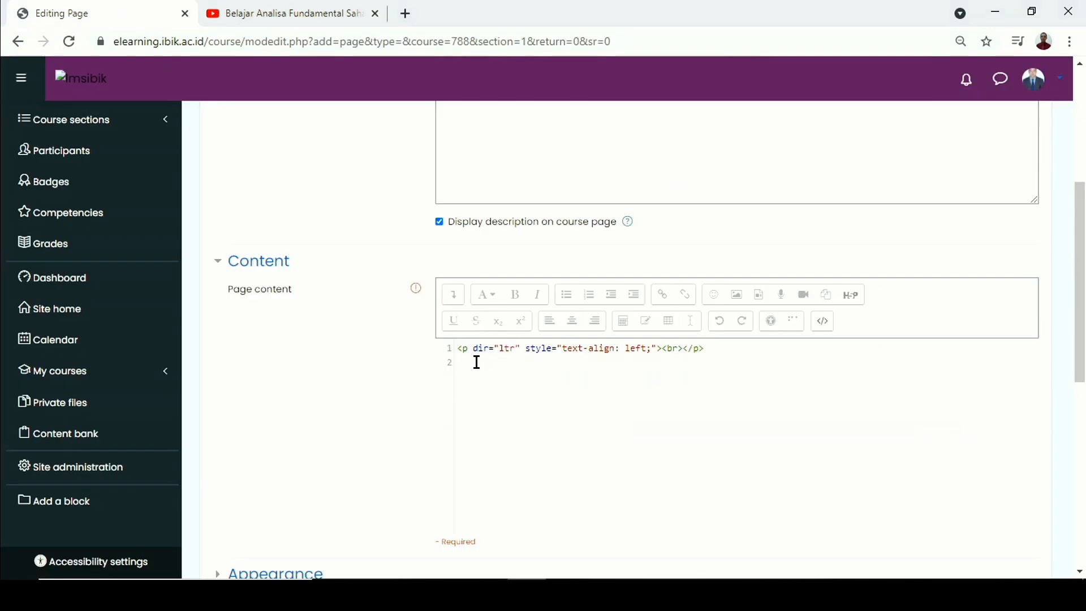
# - Paste the YouTube embed code into the page content and save the page to Pertemuan 1
pyautogui.hotkey('ctrl', 'v')
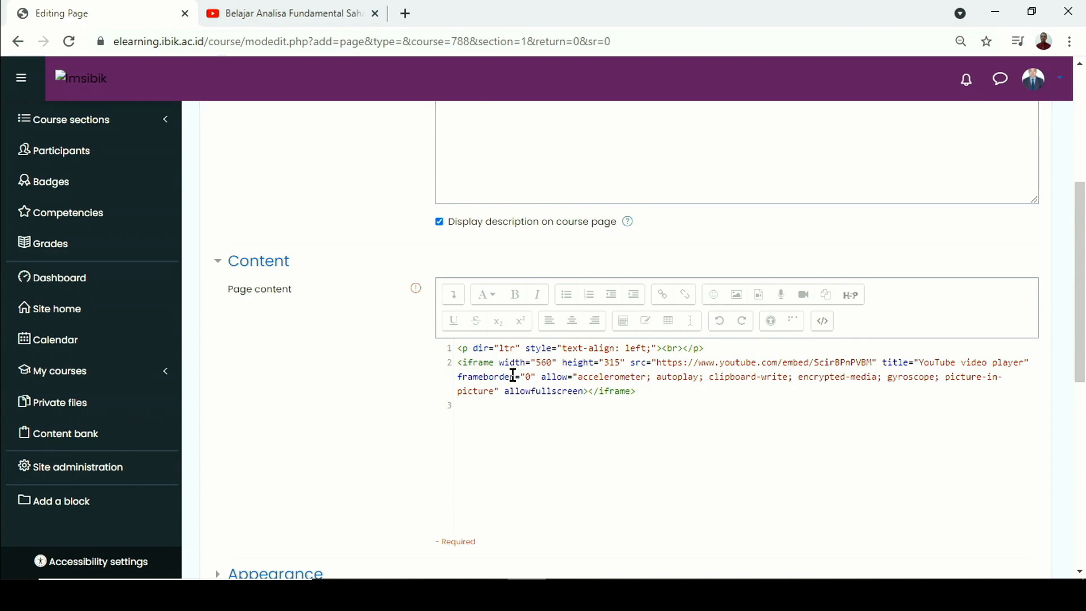
pyautogui.click(824, 323)
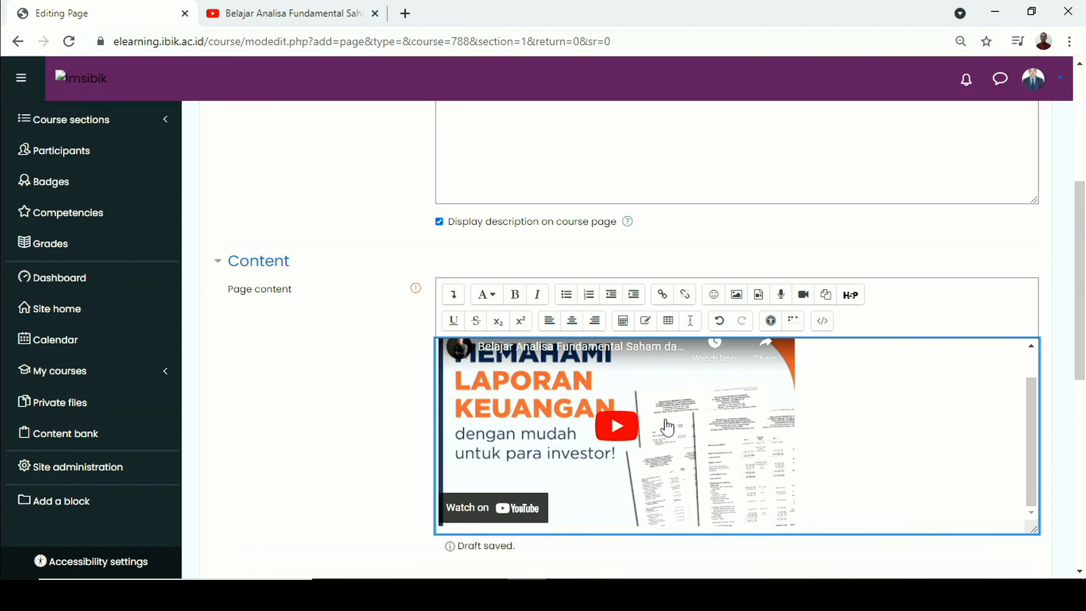
pyautogui.scroll(-6, 529, 408)
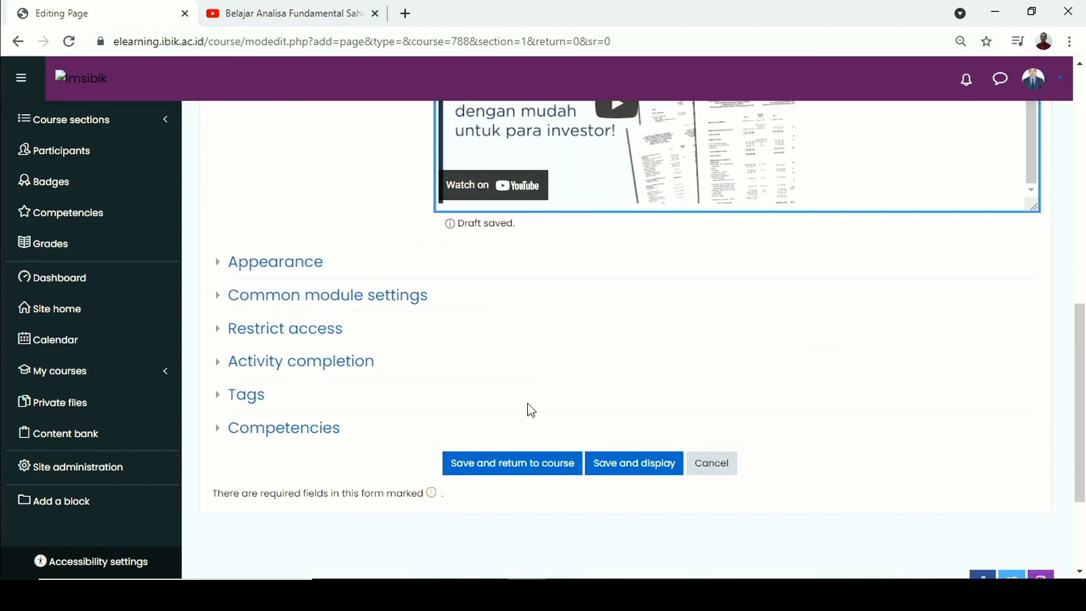
pyautogui.scroll(-1, 532, 411)
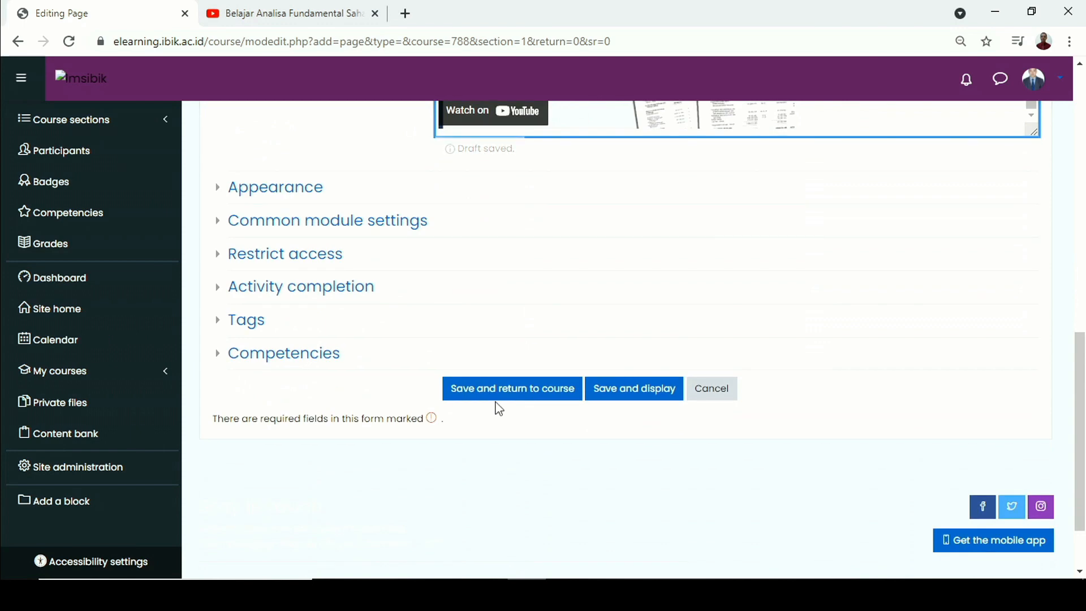
pyautogui.click(507, 374)
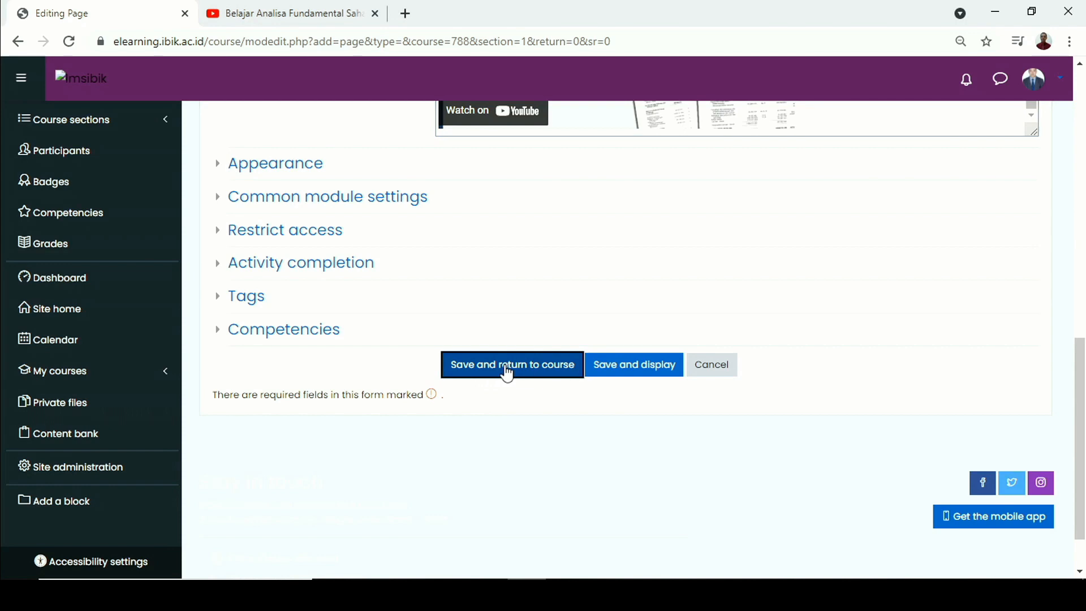
pyautogui.click(498, 372)
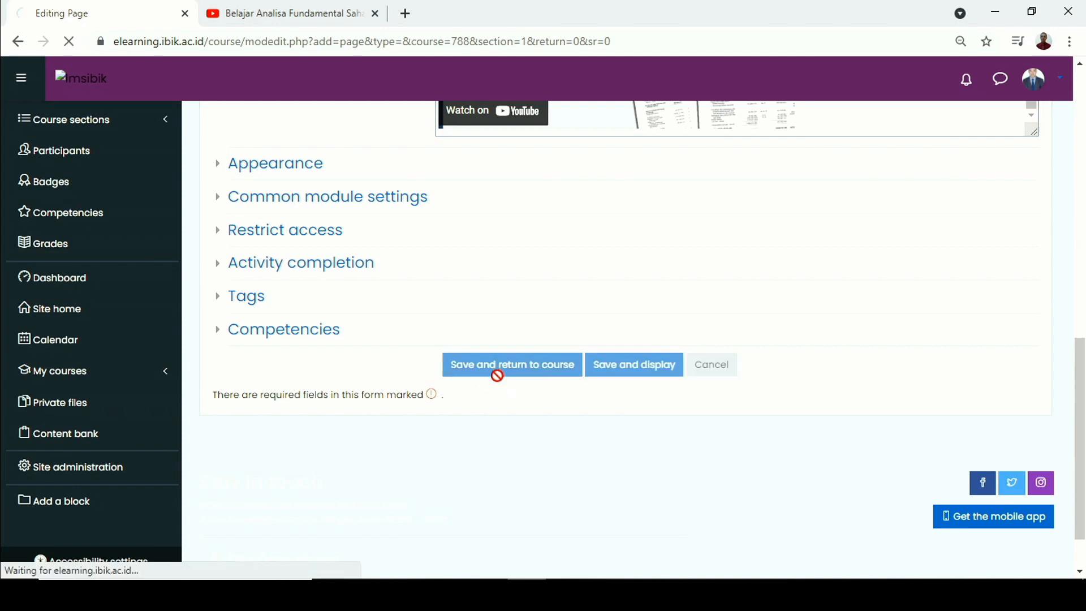
pyautogui.scroll(3, 514, 368)
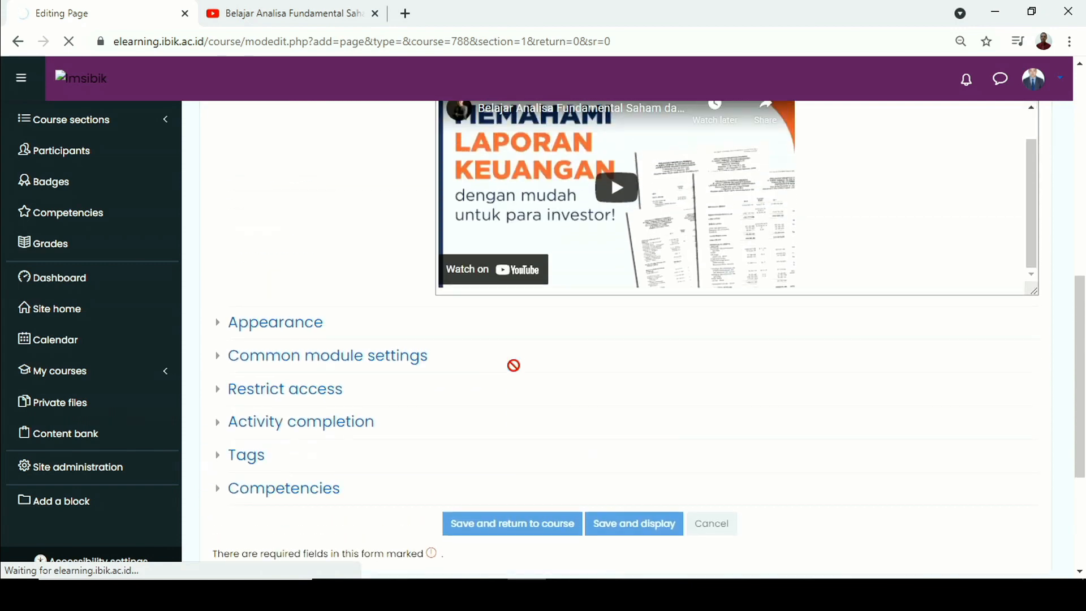
pyautogui.scroll(-2, 518, 374)
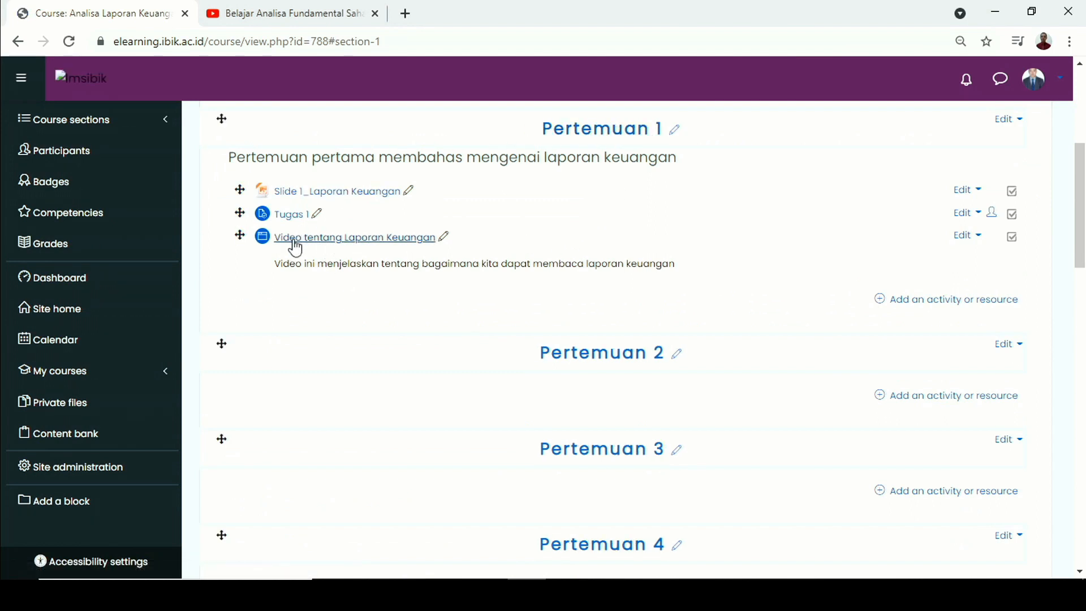
pyautogui.click(359, 244)
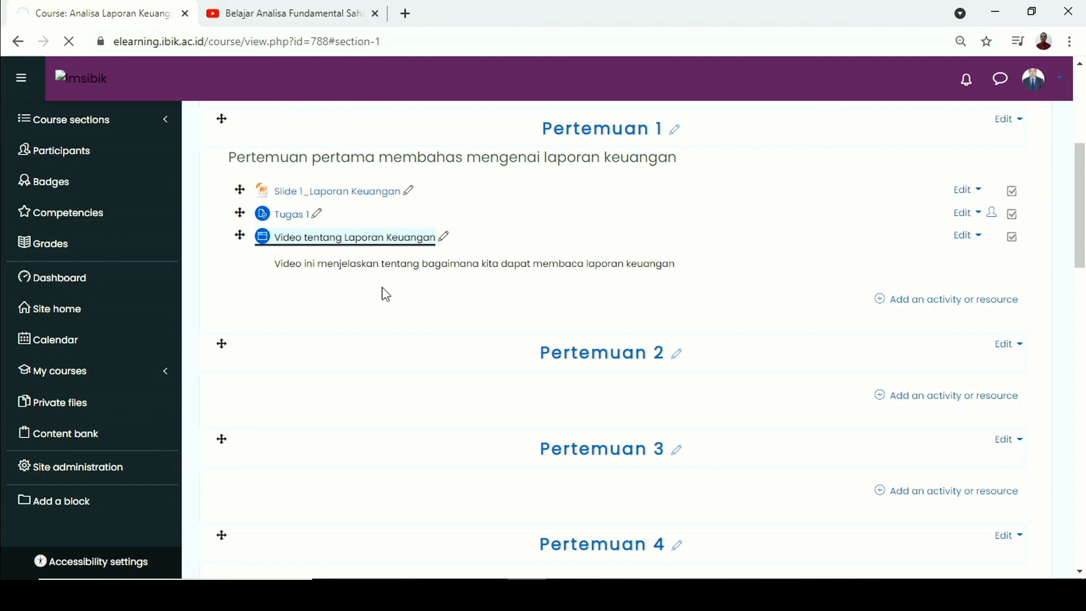
pyautogui.scroll(-2, 409, 315)
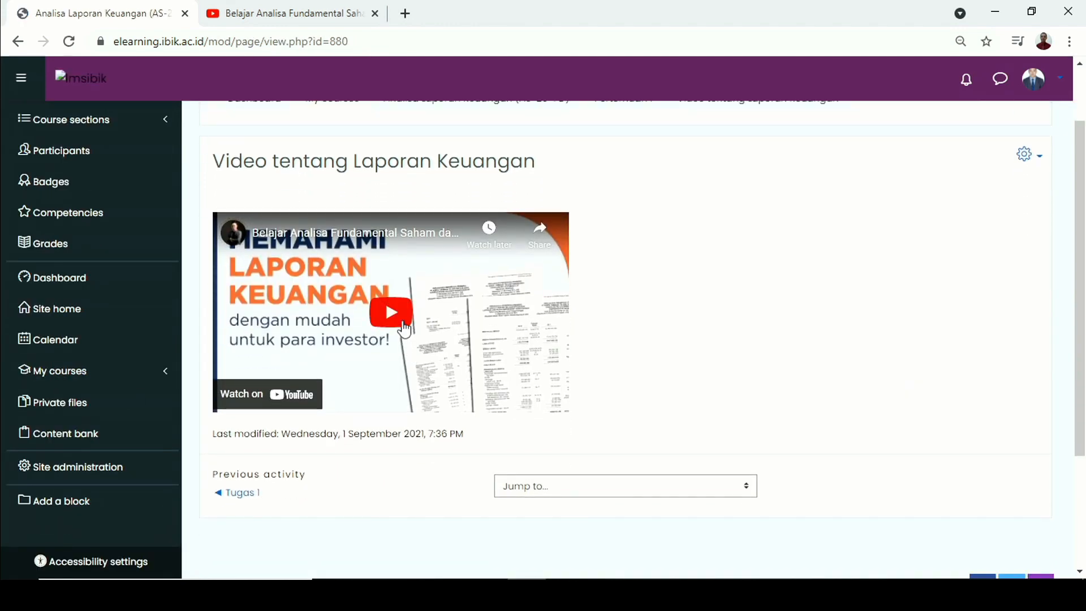
pyautogui.click(397, 321)
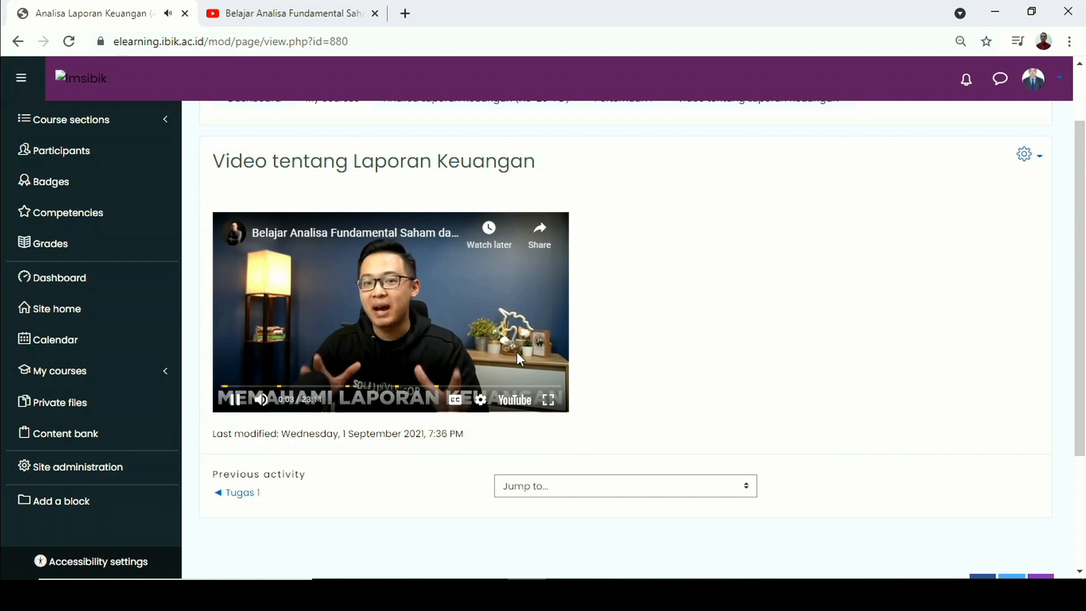
pyautogui.click(548, 400)
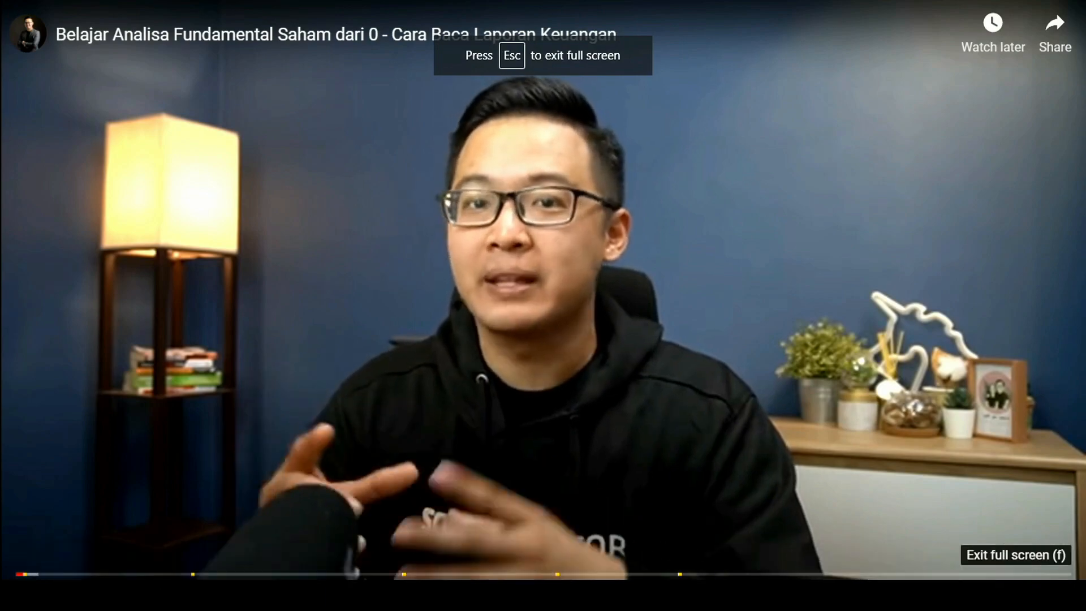
pyautogui.click(1058, 594)
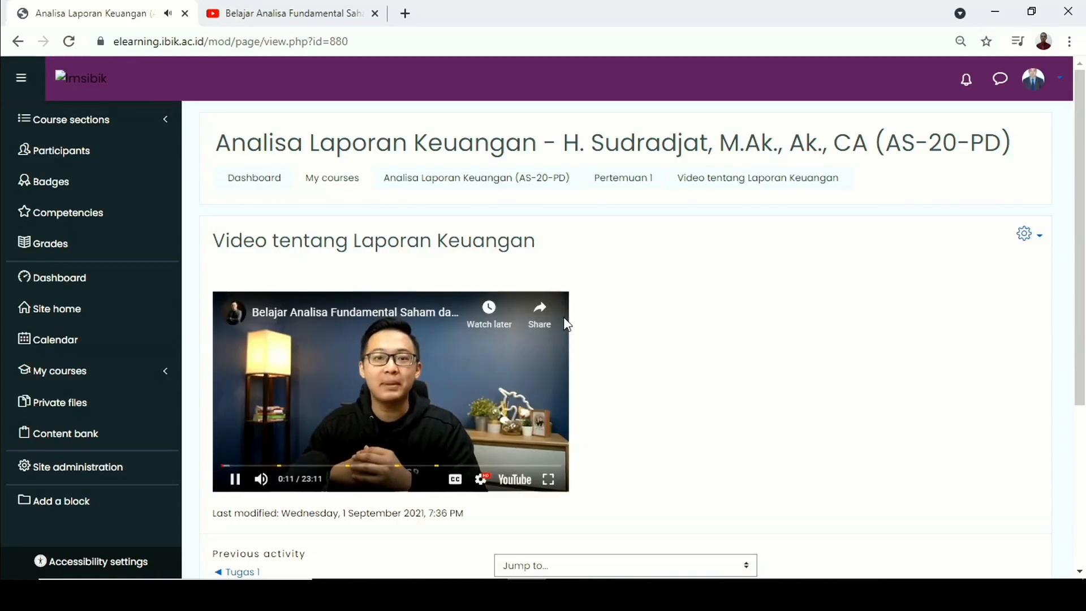
pyautogui.click(624, 180)
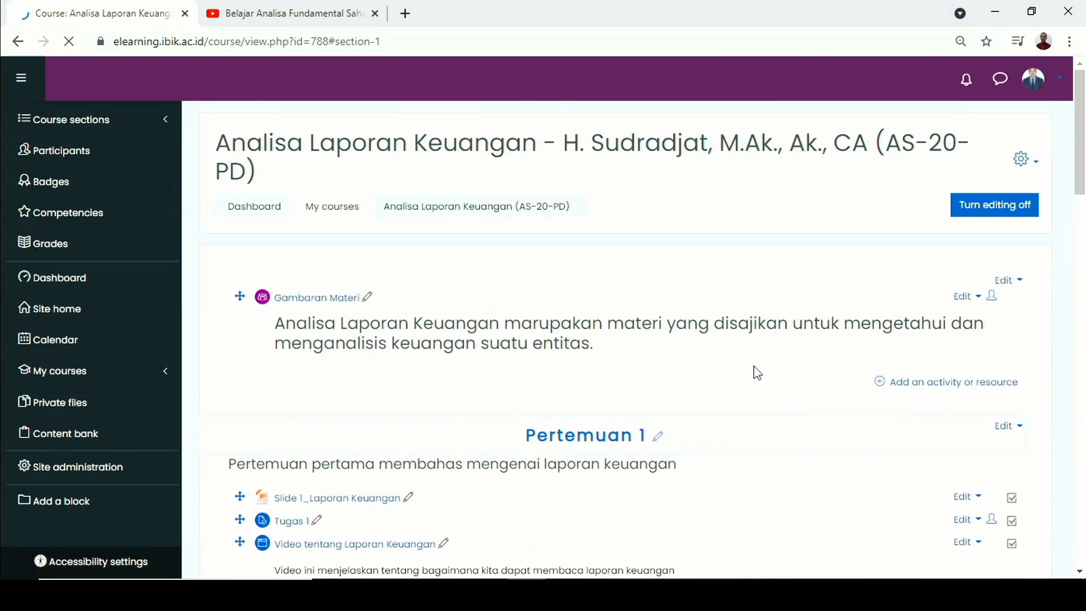
# - Turn editing off to view the course as a student, then turn it back on
pyautogui.click(985, 214)
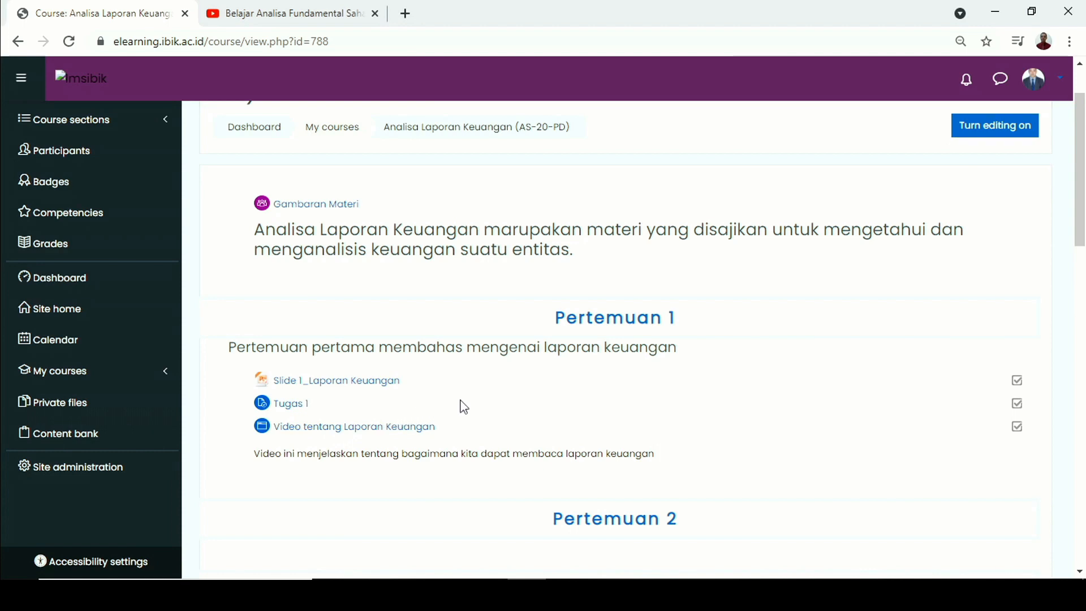
pyautogui.scroll(2, 464, 407)
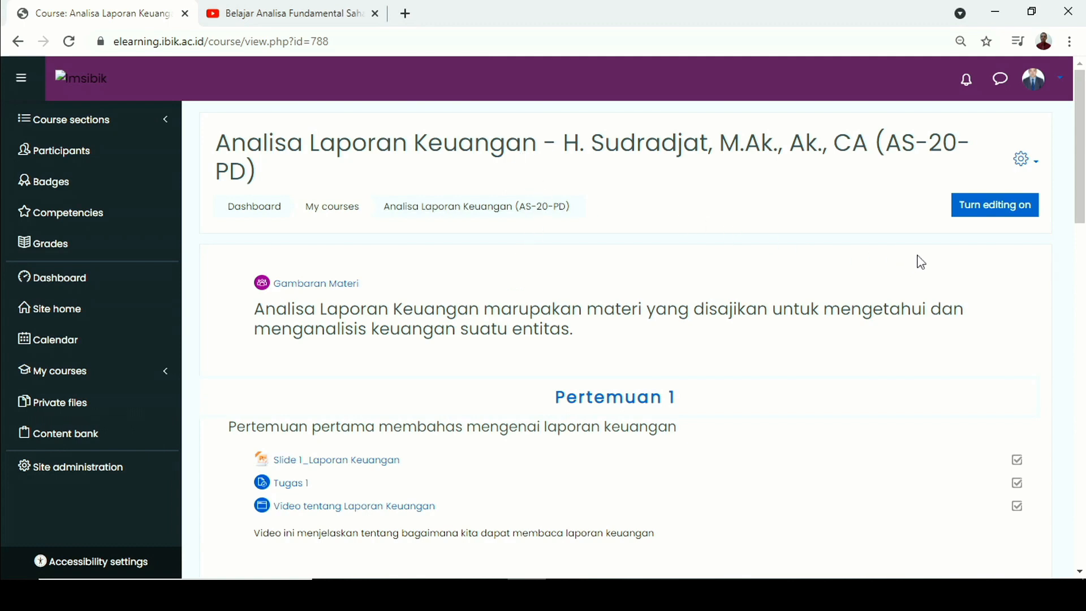
pyautogui.click(981, 215)
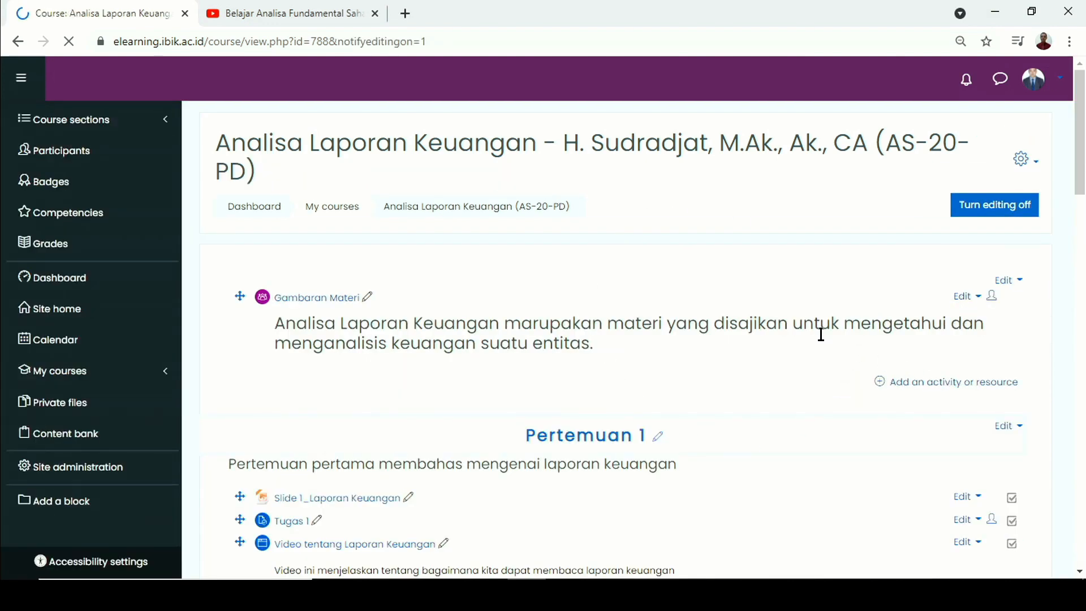
# - Choose Attendance from the activity chooser in the course's General section
pyautogui.scroll(-1, 803, 331)
pyautogui.scroll(1, 754, 318)
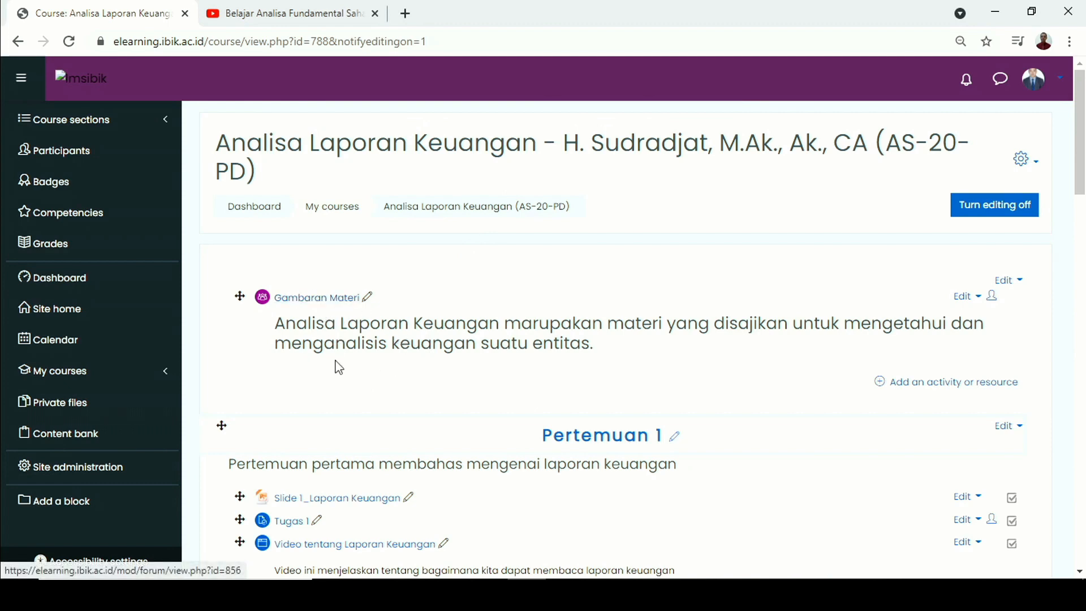
pyautogui.click(934, 389)
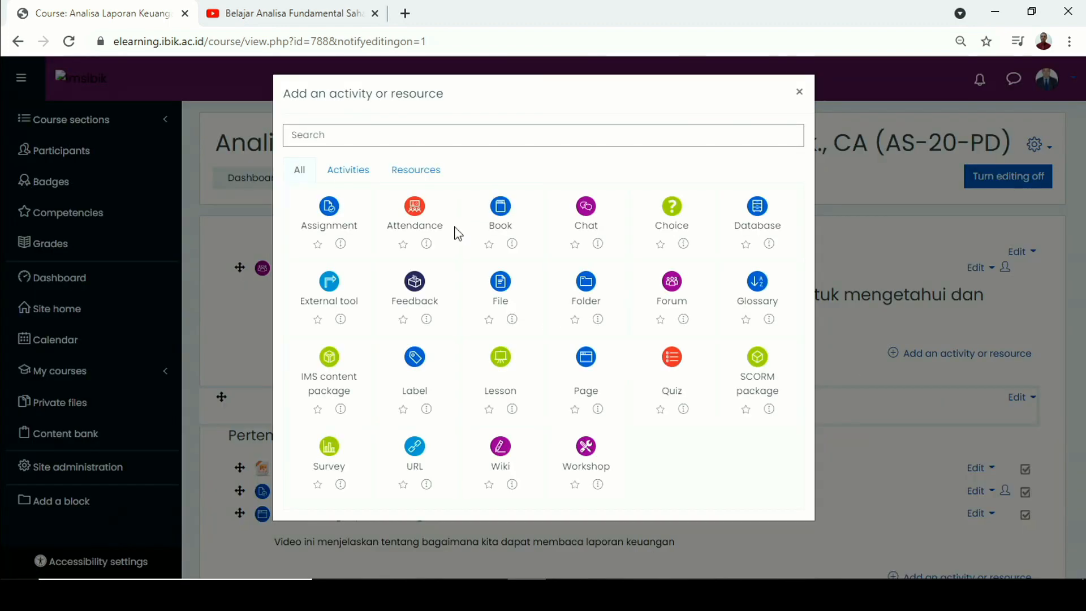
pyautogui.click(414, 226)
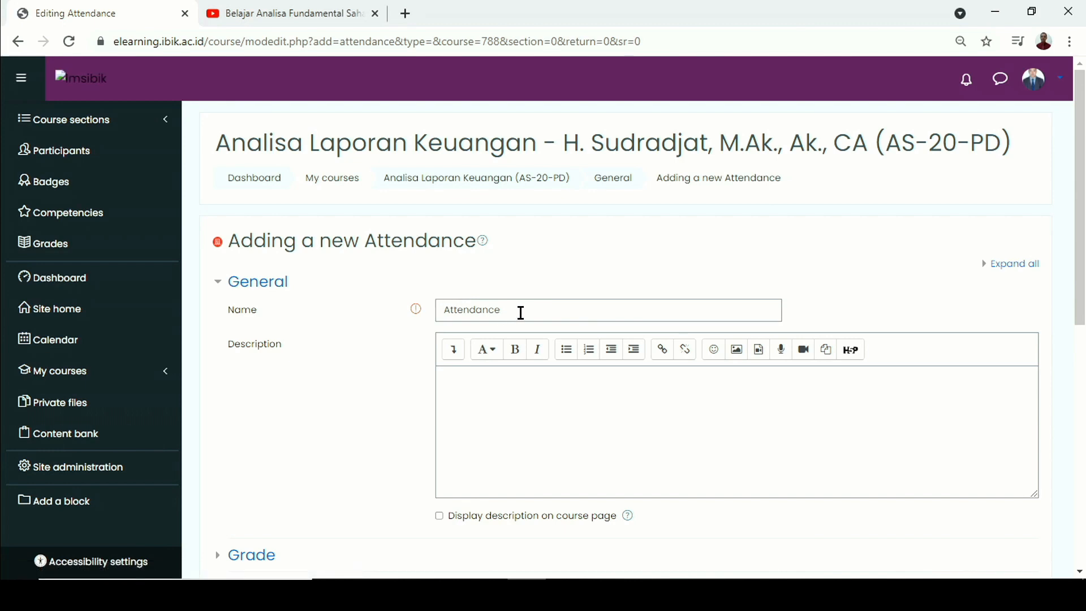
# - Rename the activity 'Presensi Perkuliahan', add a course-page description about attending each meeting, and save
pyautogui.moveTo(521, 312); pyautogui.dragTo(438, 307)
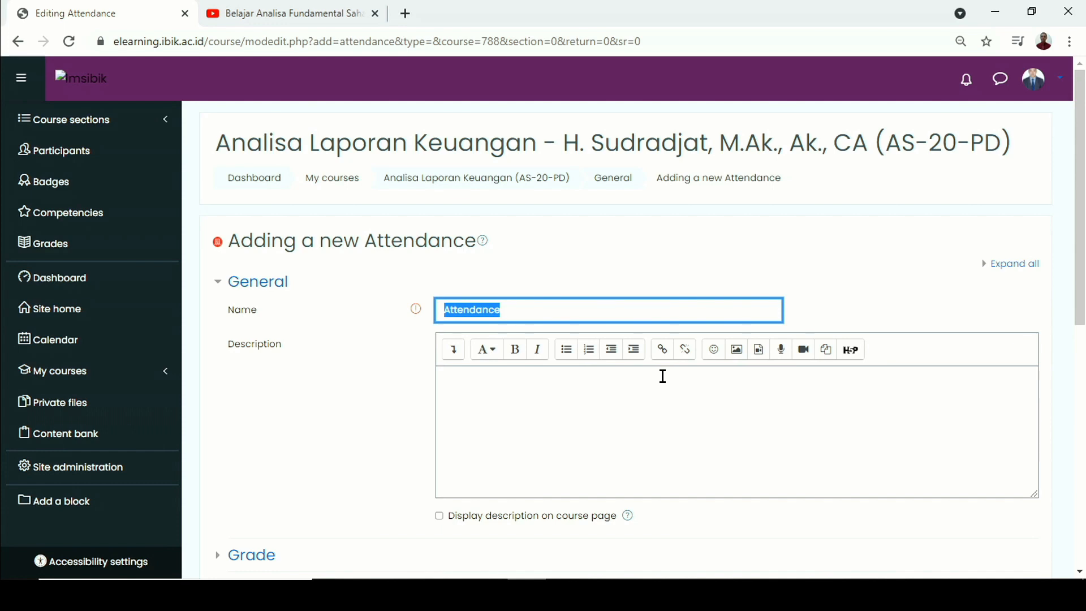
pyautogui.write('Prese')
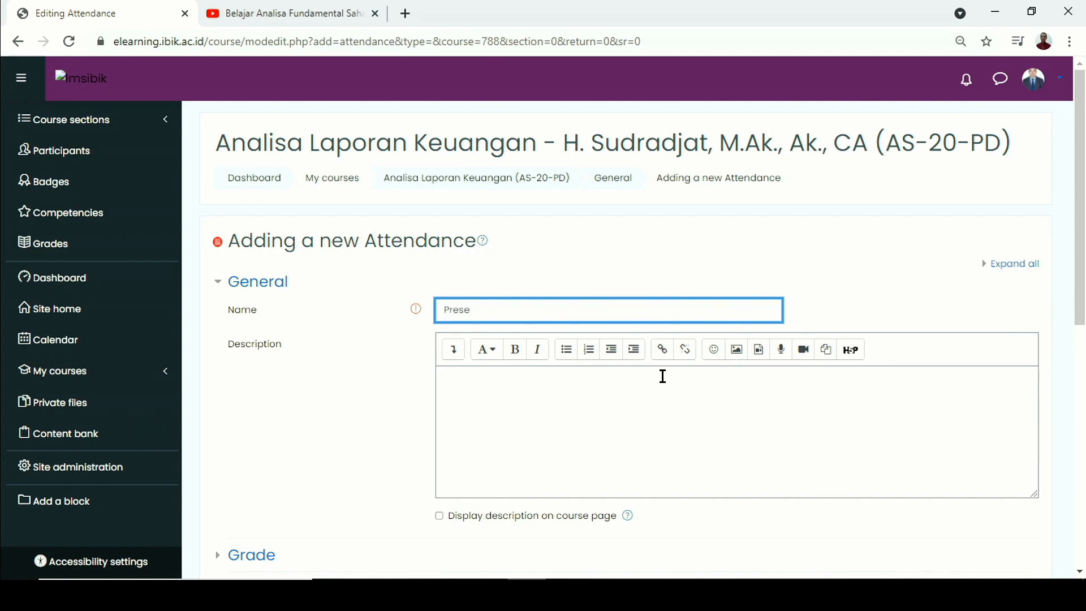
pyautogui.write('nsi Perkuliahan')
pyautogui.click(623, 401)
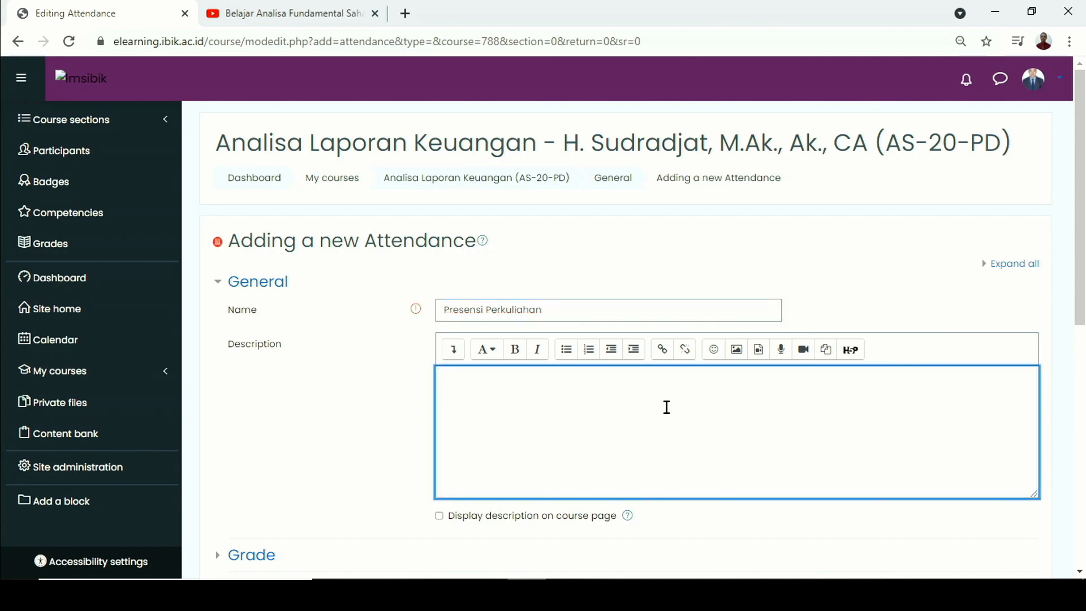
pyautogui.write('Silahkan lakukan abse')
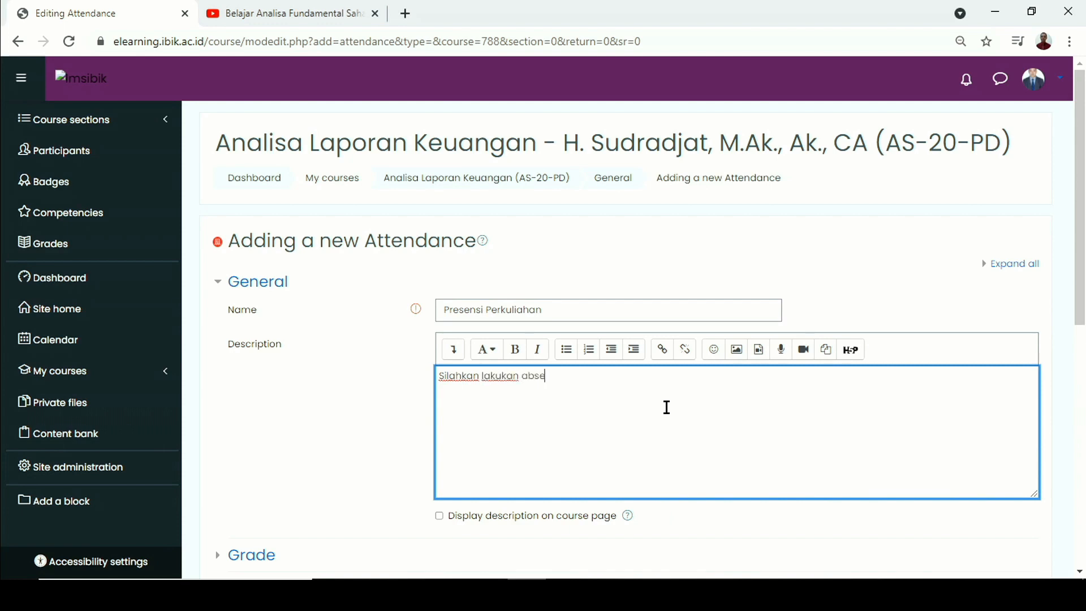
pyautogui.write('nsi untuk setiap pertemuan')
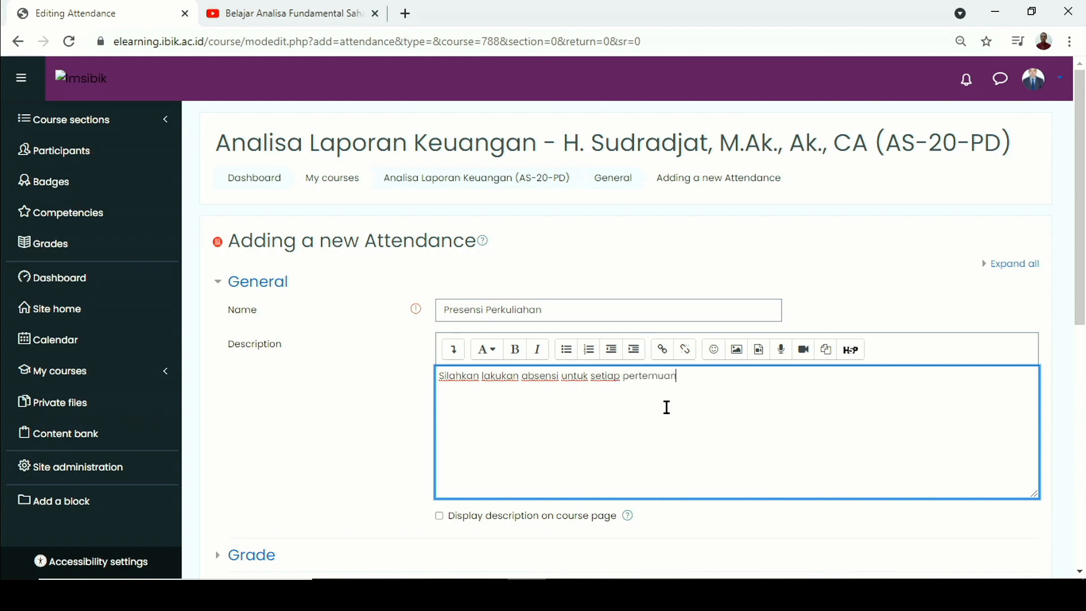
pyautogui.scroll(-1, 529, 401)
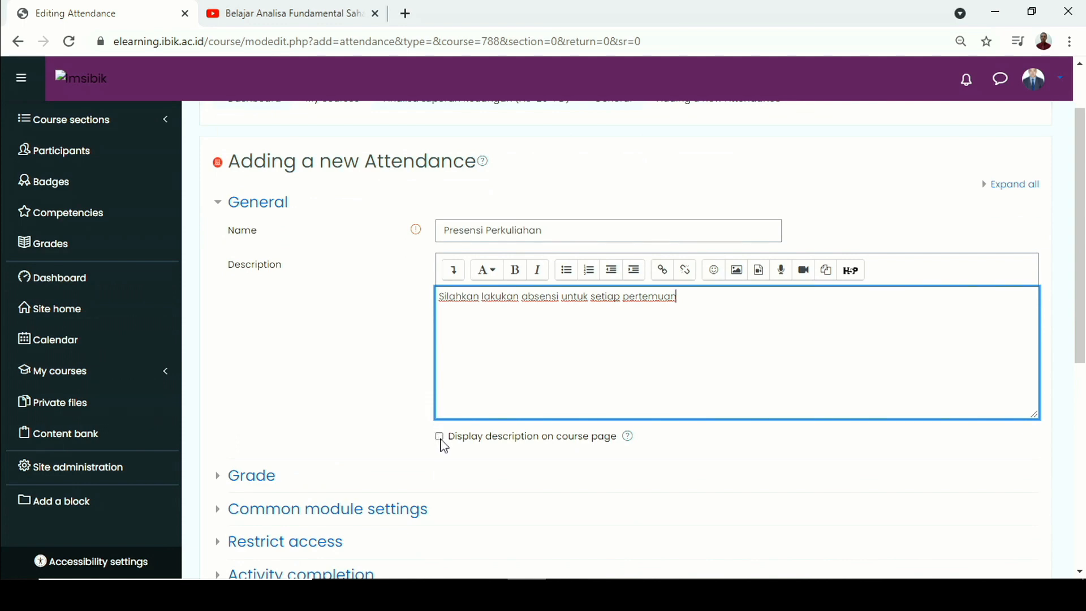
pyautogui.click(440, 439)
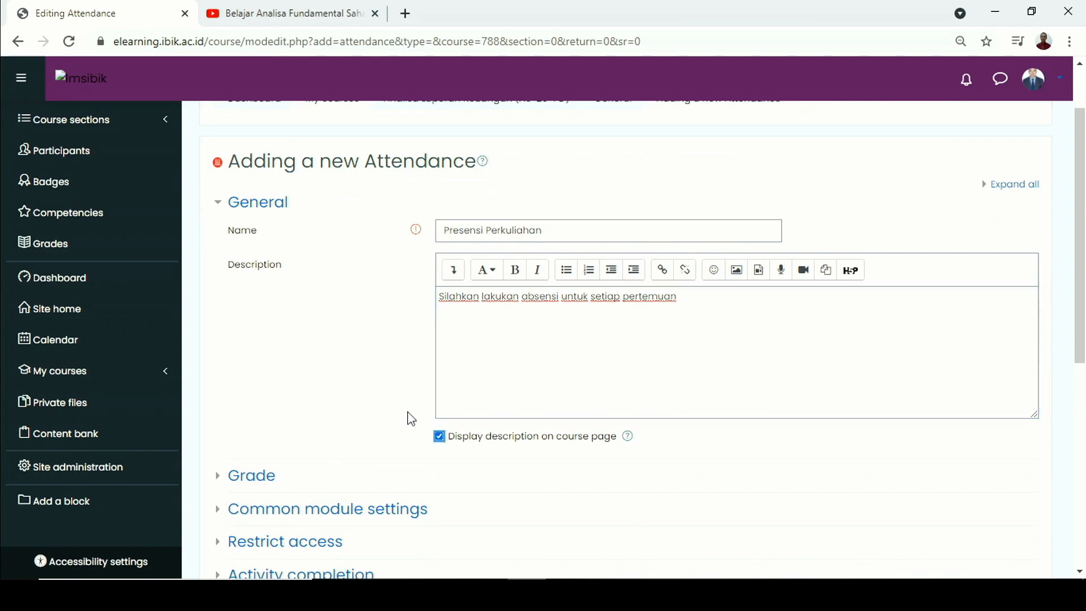
pyautogui.scroll(-3, 401, 407)
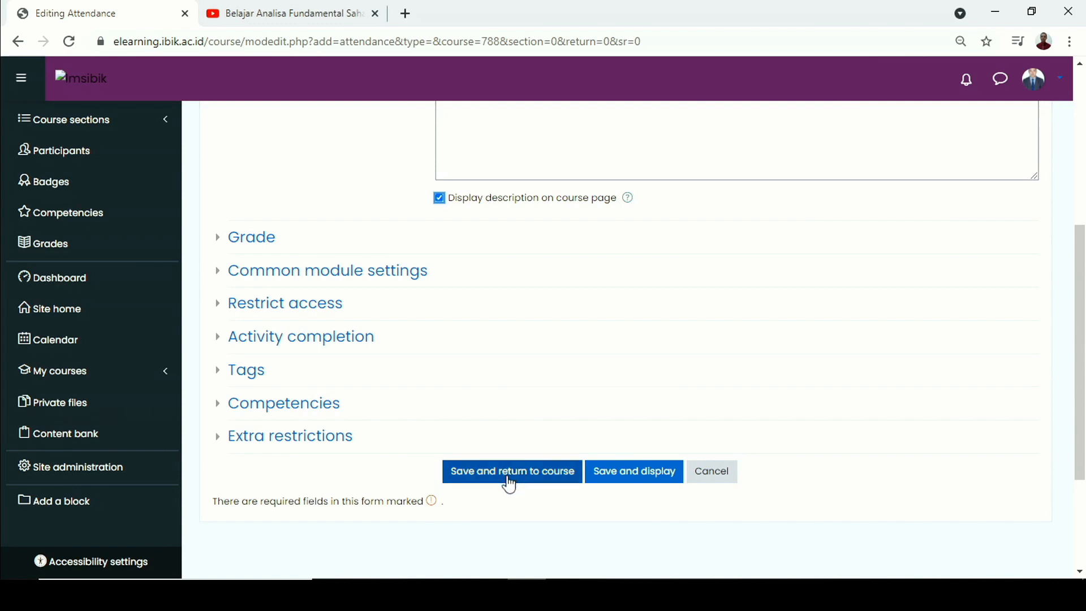
pyautogui.click(509, 484)
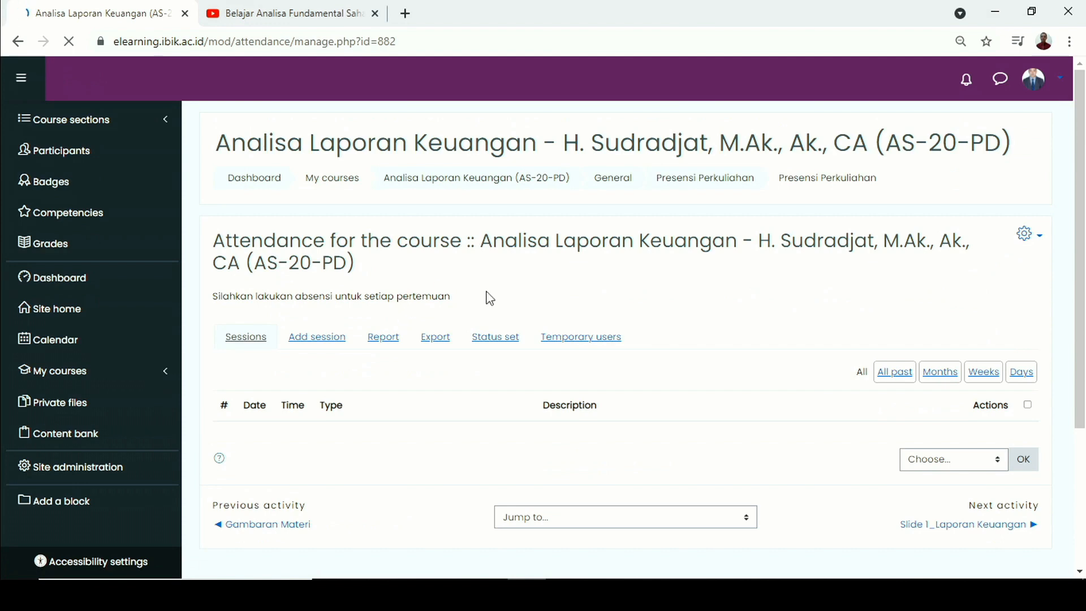
# - Scroll the Presensi Perkuliahan page to review its description and empty sessions list
pyautogui.scroll(-2, 486, 296)
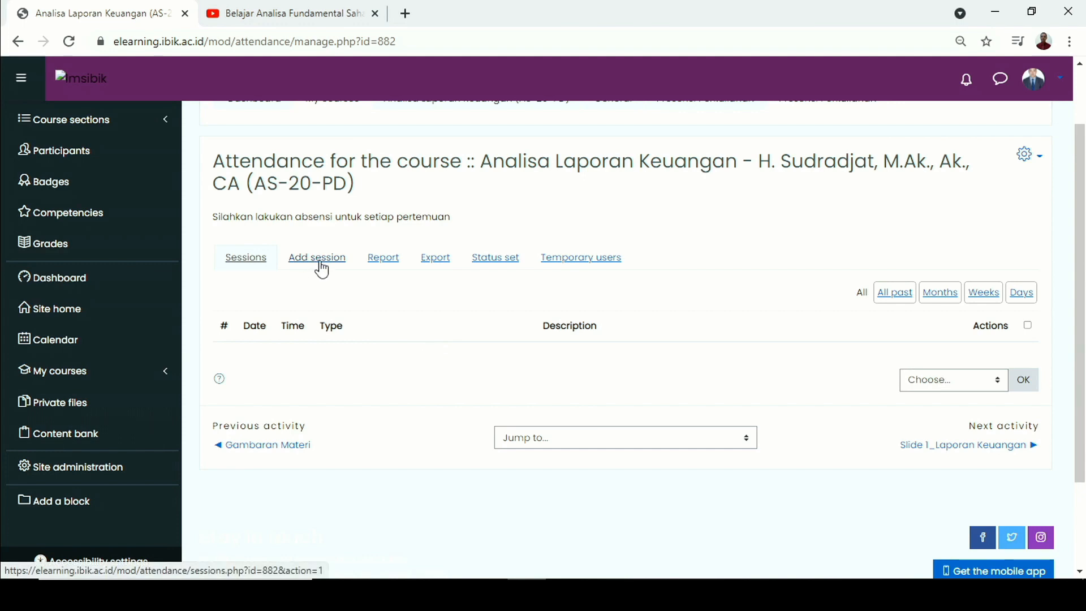
# - Start a new attendance session dated 6 September 2021
pyautogui.click(323, 265)
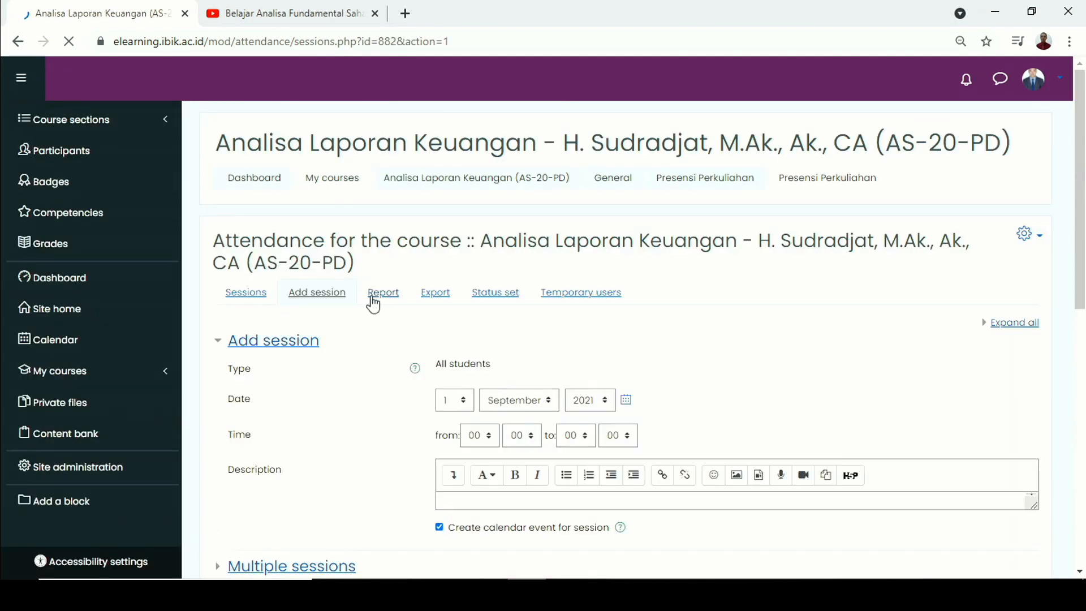
pyautogui.scroll(-3, 370, 303)
pyautogui.scroll(2, 374, 306)
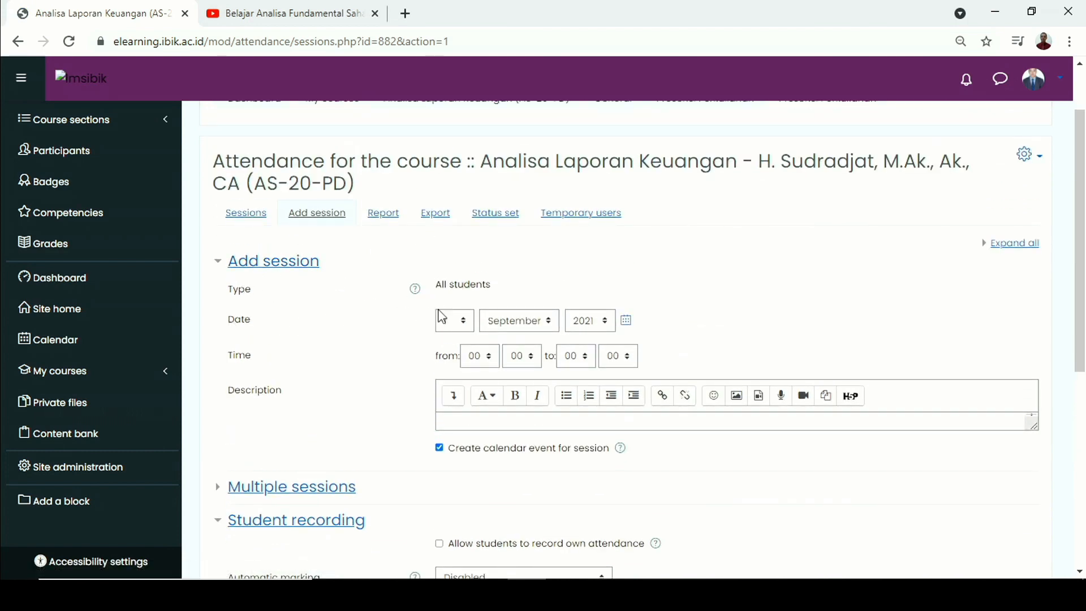
pyautogui.click(468, 329)
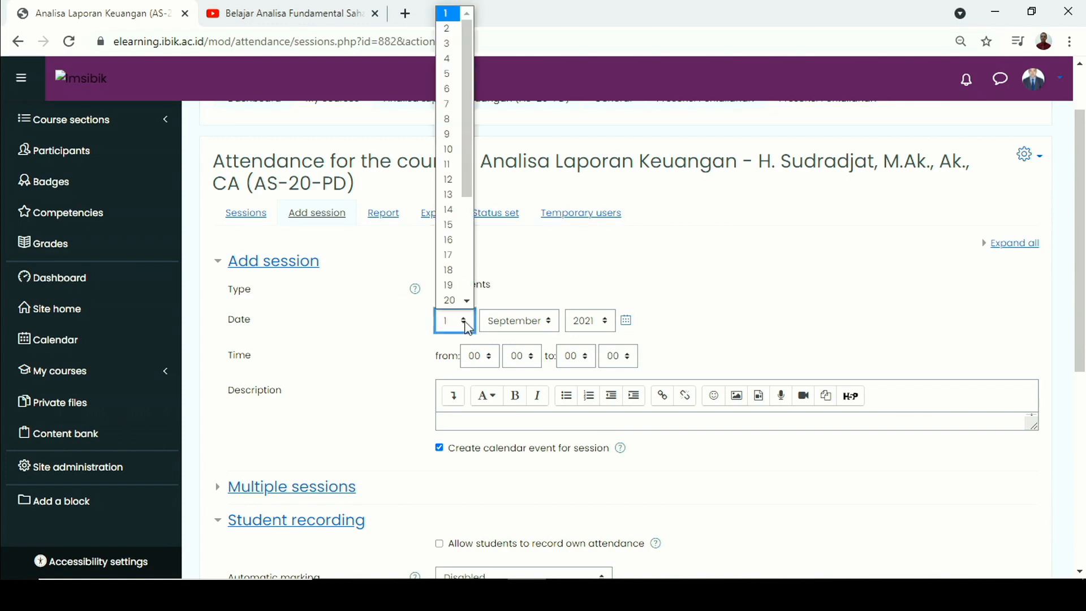
pyautogui.scroll(-1, 446, 279)
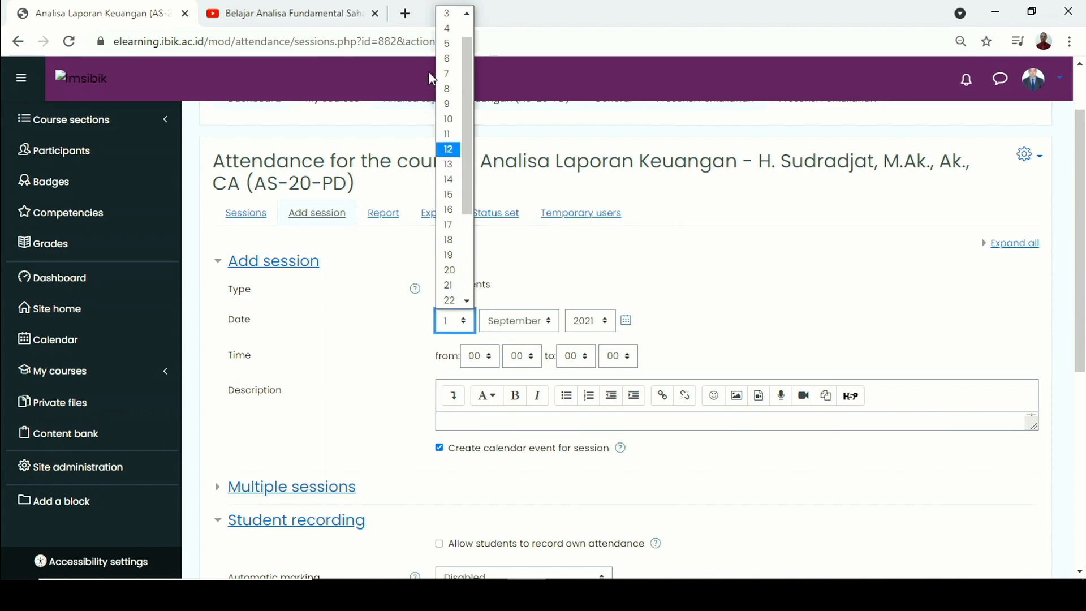
pyautogui.click(448, 59)
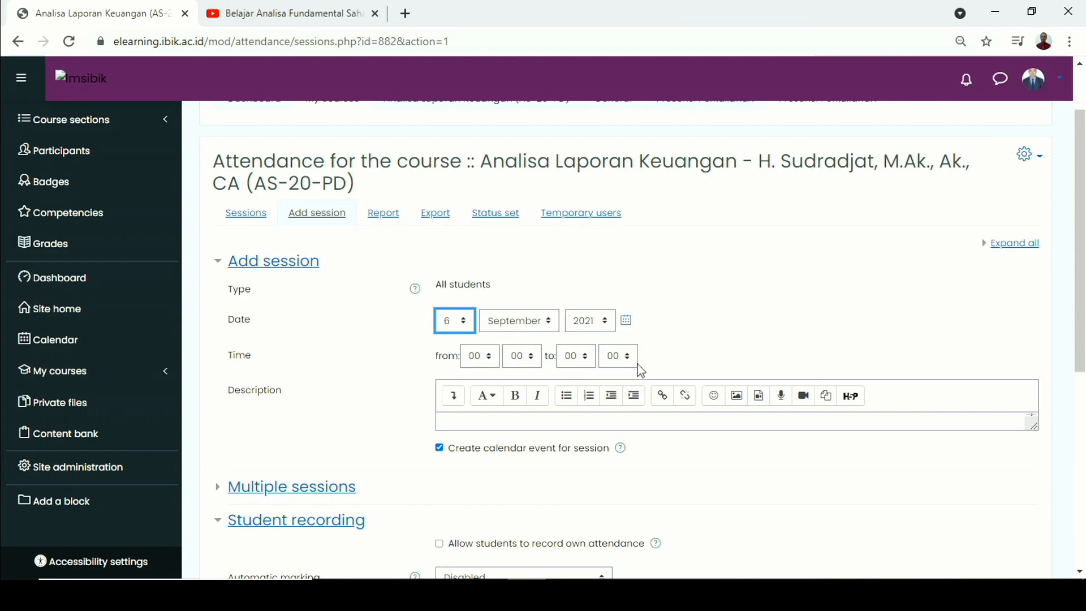
pyautogui.click(664, 362)
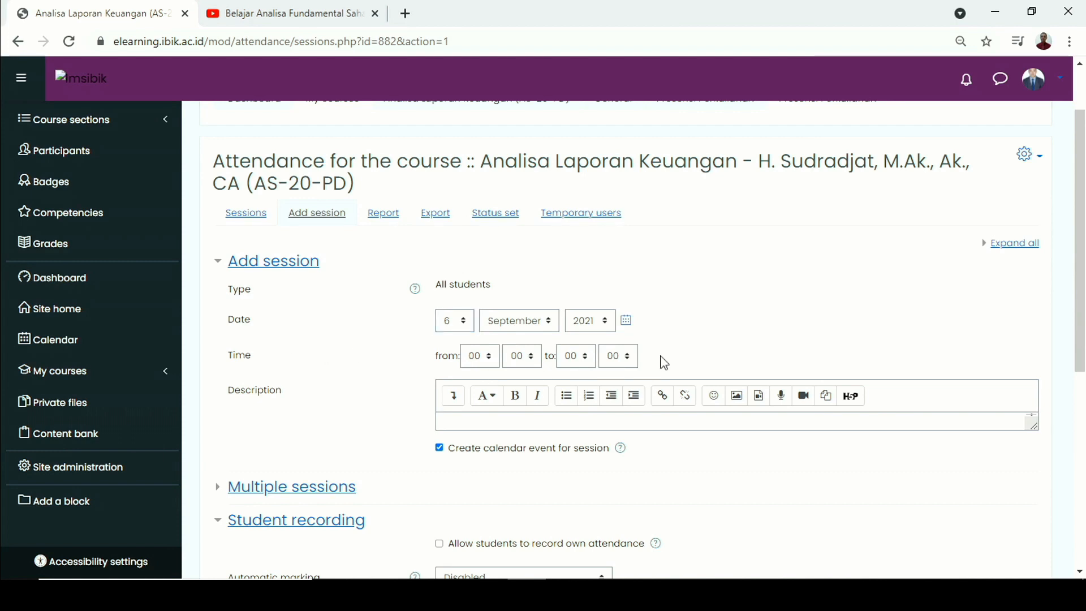
# - Set the session time to 08:00–10:00 and describe it 'Presensi Perkuliahan 1'
pyautogui.click(494, 361)
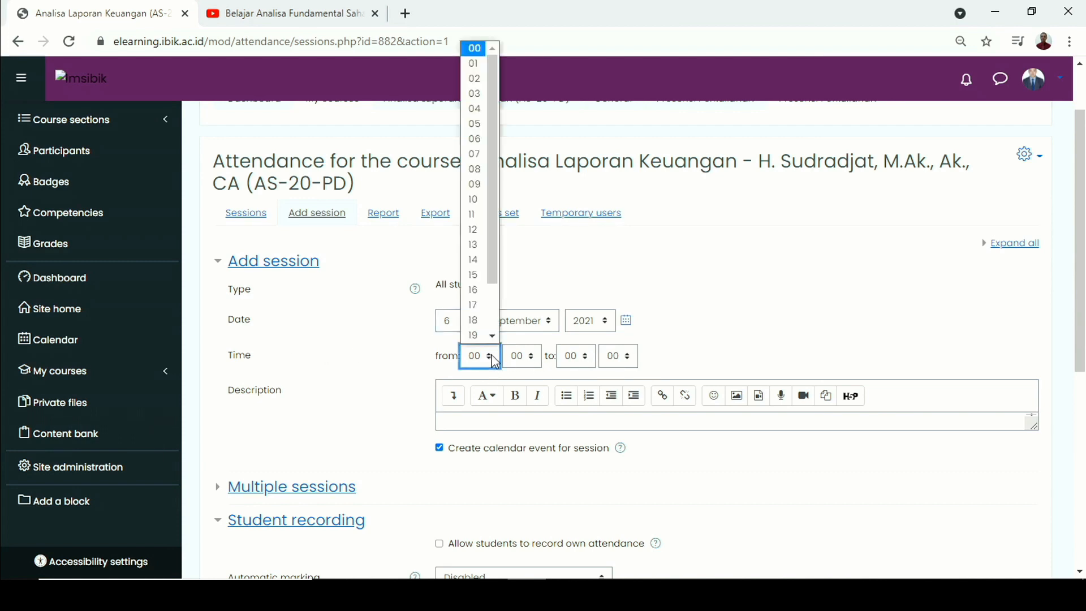
pyautogui.click(476, 172)
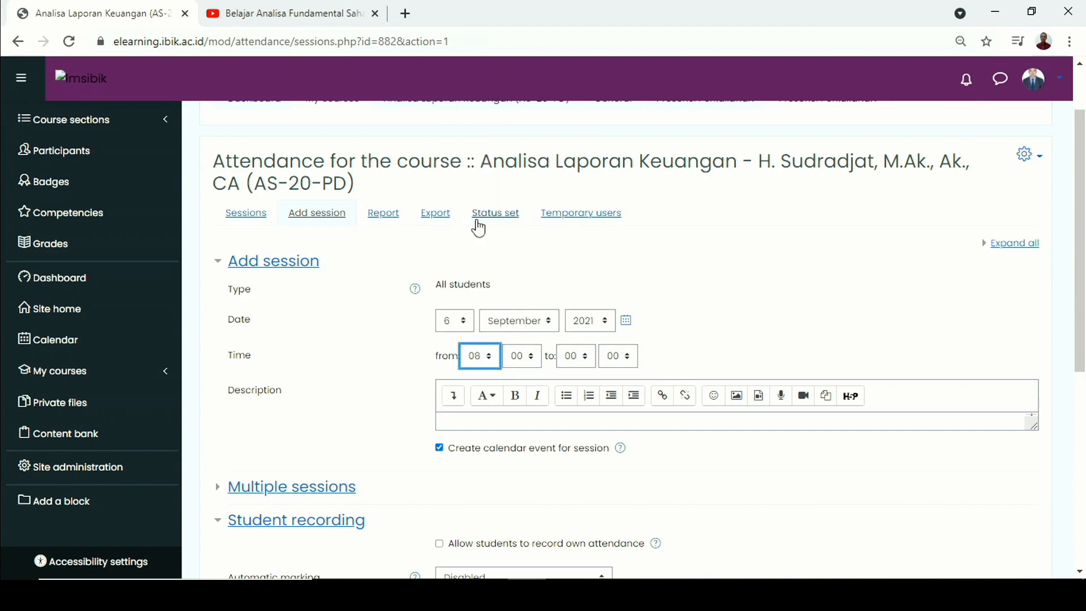
pyautogui.click(588, 362)
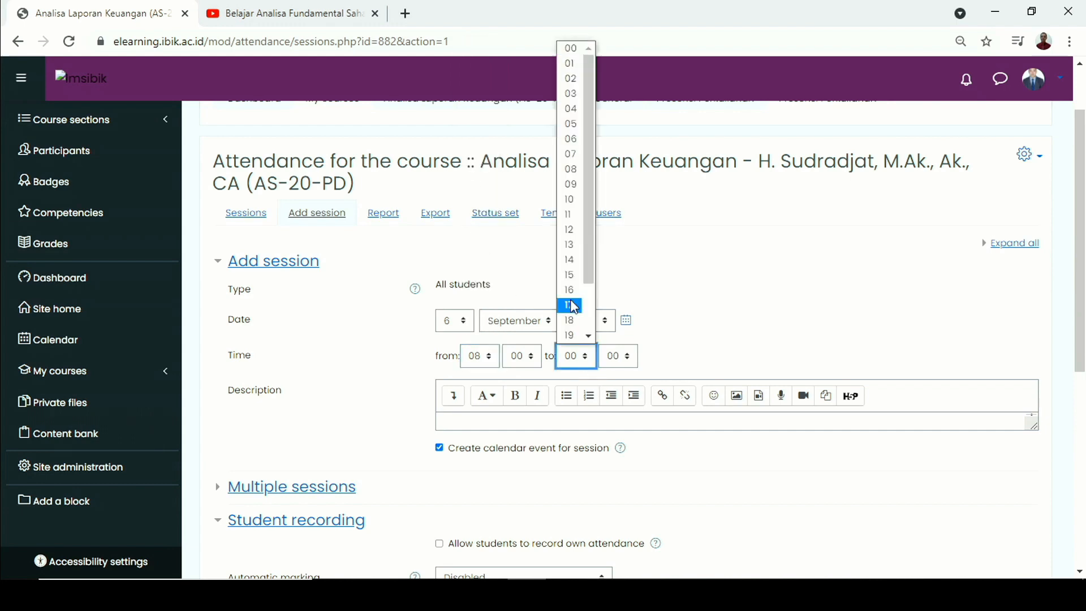
pyautogui.click(569, 199)
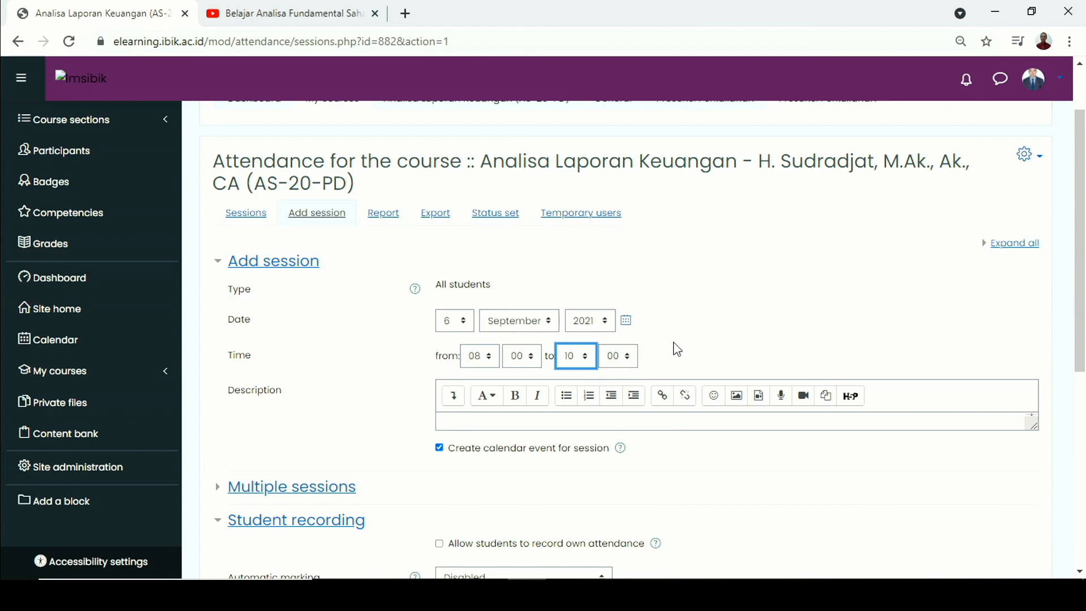
pyautogui.click(676, 347)
pyautogui.click(466, 422)
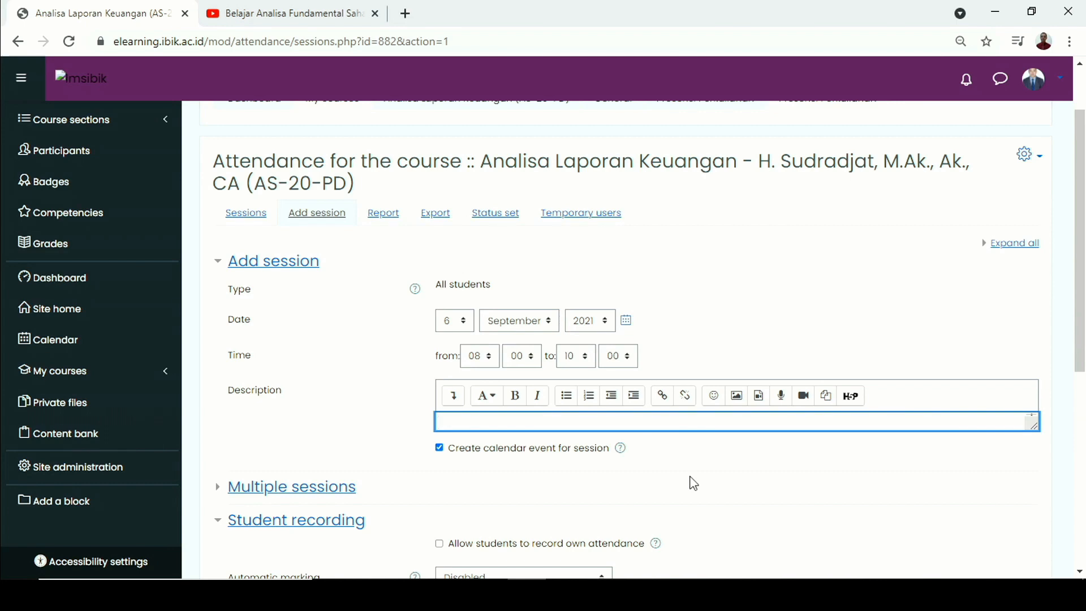
pyautogui.write('Presensi Perkuliahan ')
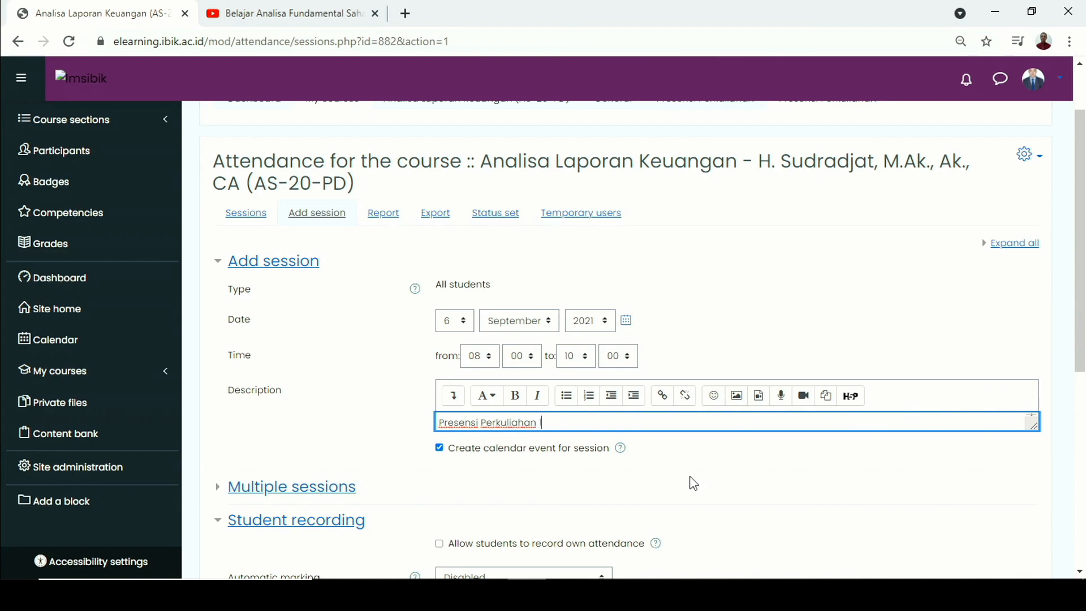
pyautogui.write('1')
pyautogui.scroll(-3, 355, 388)
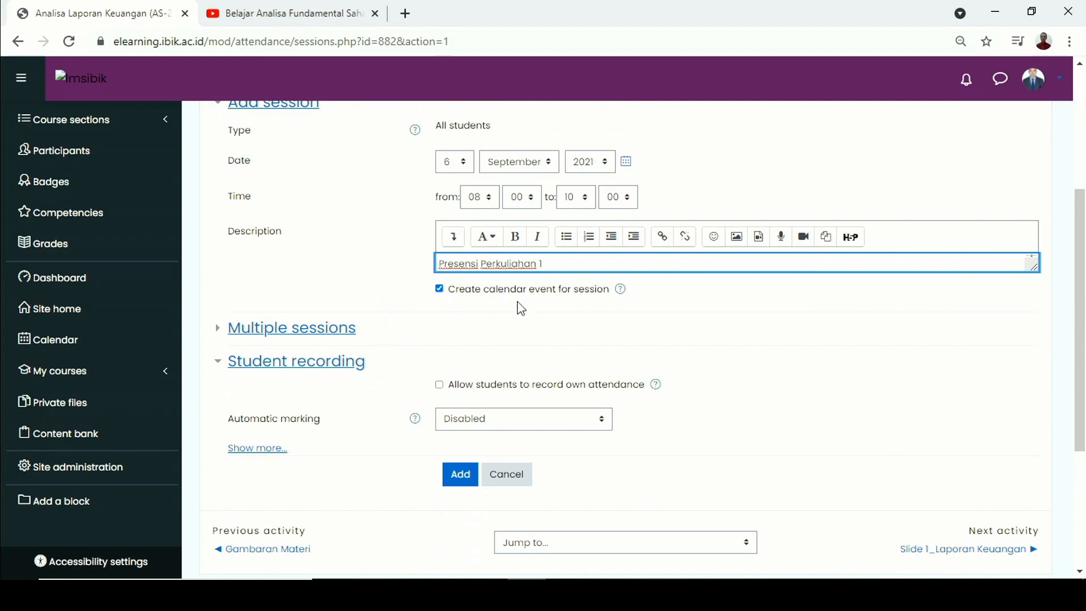
# - Allow students to record their own attendance and add the session
pyautogui.click(265, 373)
pyautogui.click(265, 374)
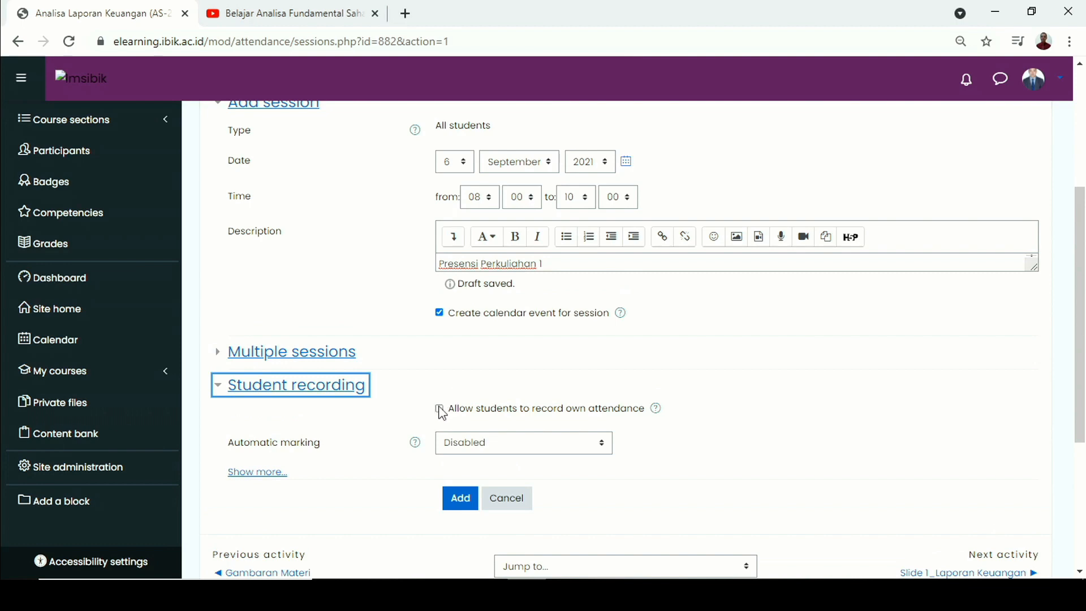
pyautogui.click(440, 409)
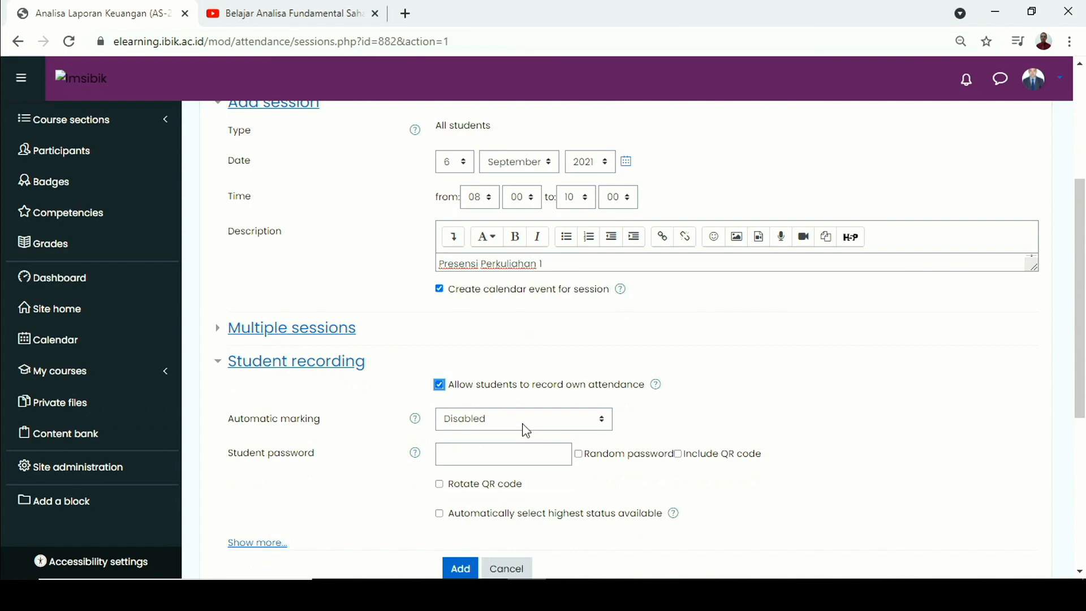
pyautogui.scroll(-1, 368, 376)
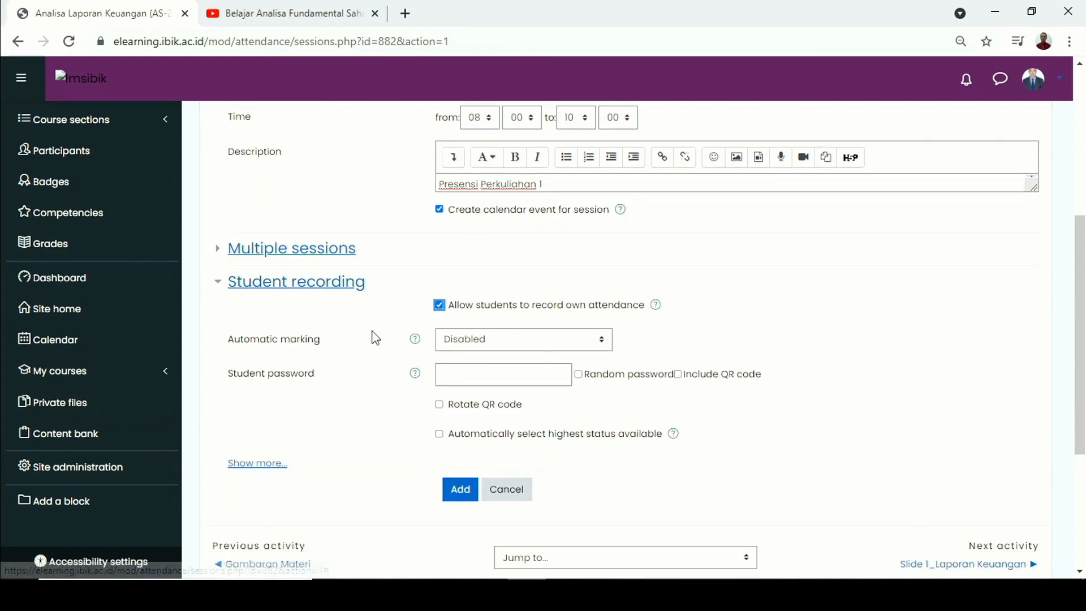
pyautogui.scroll(-3, 357, 364)
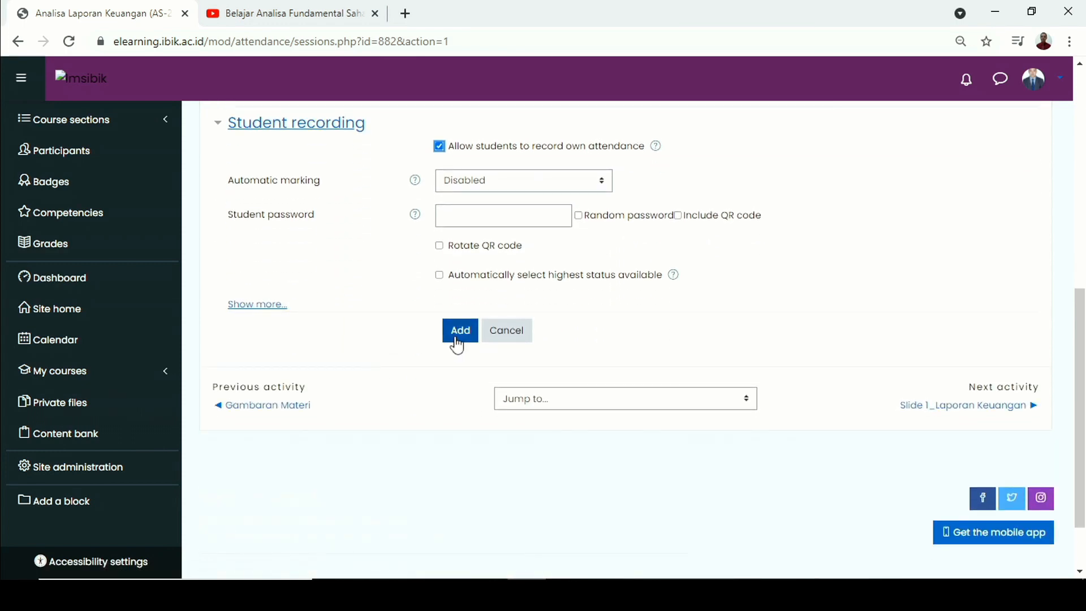
pyautogui.click(459, 337)
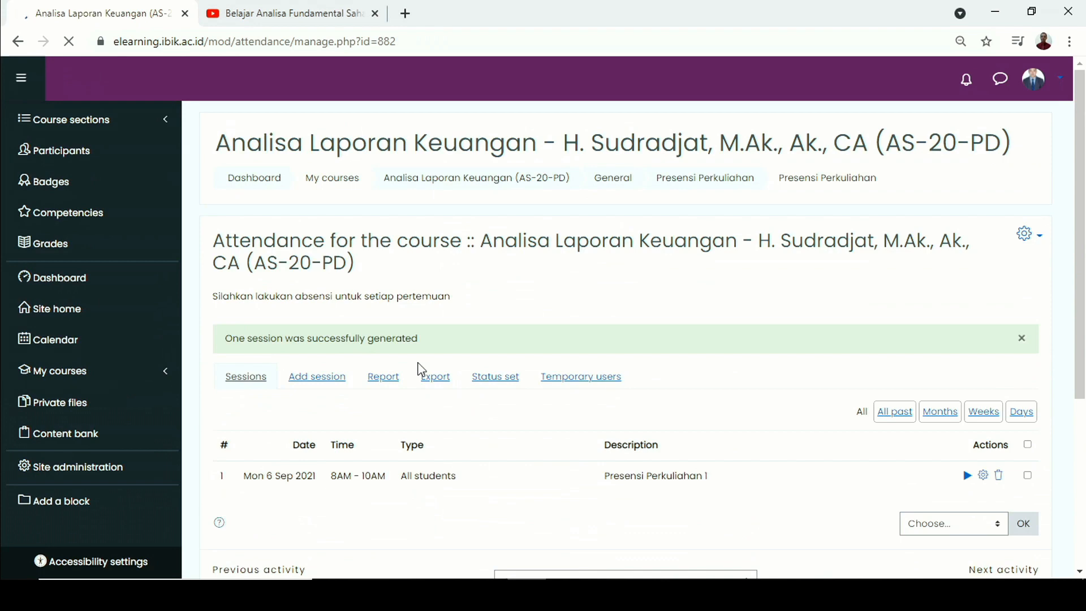
# - Scroll the Sessions list to review the new Mon 6 Sep 2021 8AM–10AM session
pyautogui.scroll(-5, 418, 369)
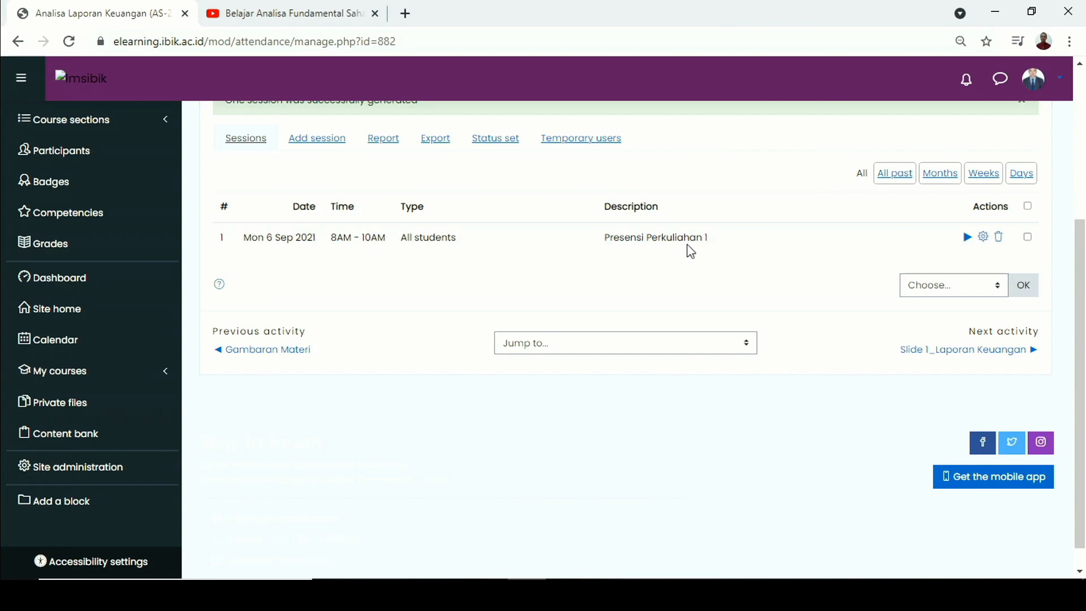
pyautogui.scroll(1, 681, 257)
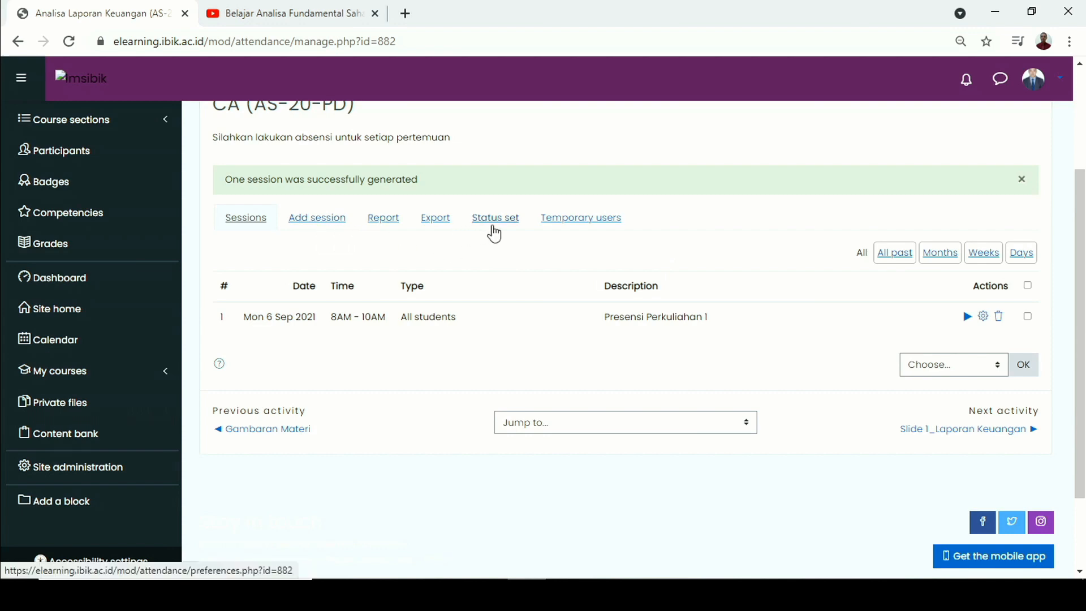
# - In the status set, change the first status P/Present to H/HADIR with 1 point
pyautogui.click(497, 227)
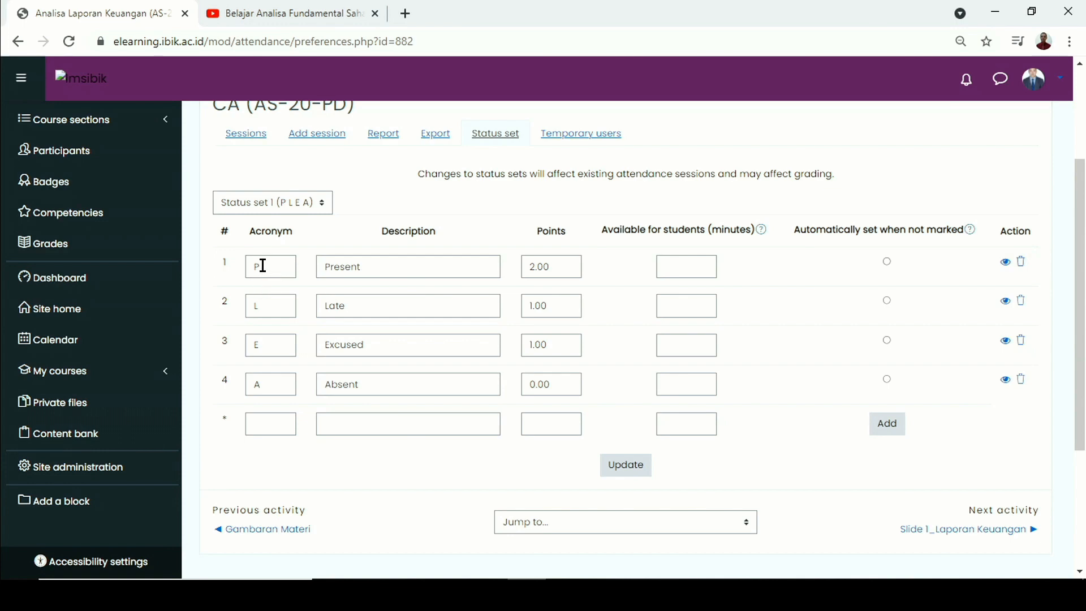
pyautogui.moveTo(263, 265); pyautogui.dragTo(219, 272)
pyautogui.press('Tab')
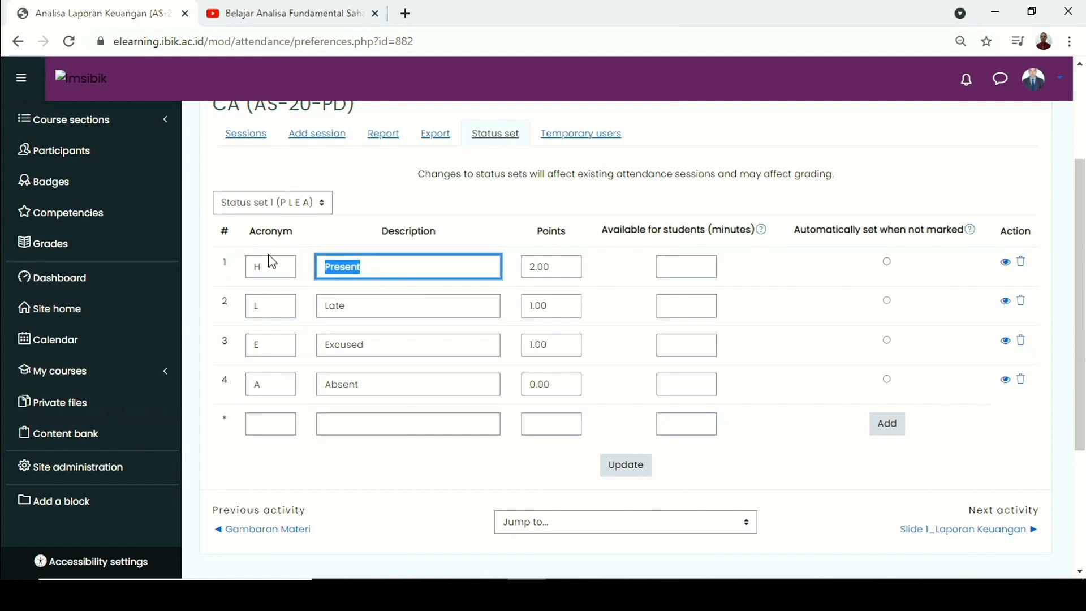
pyautogui.write('HADIR')
pyautogui.press('Tab')
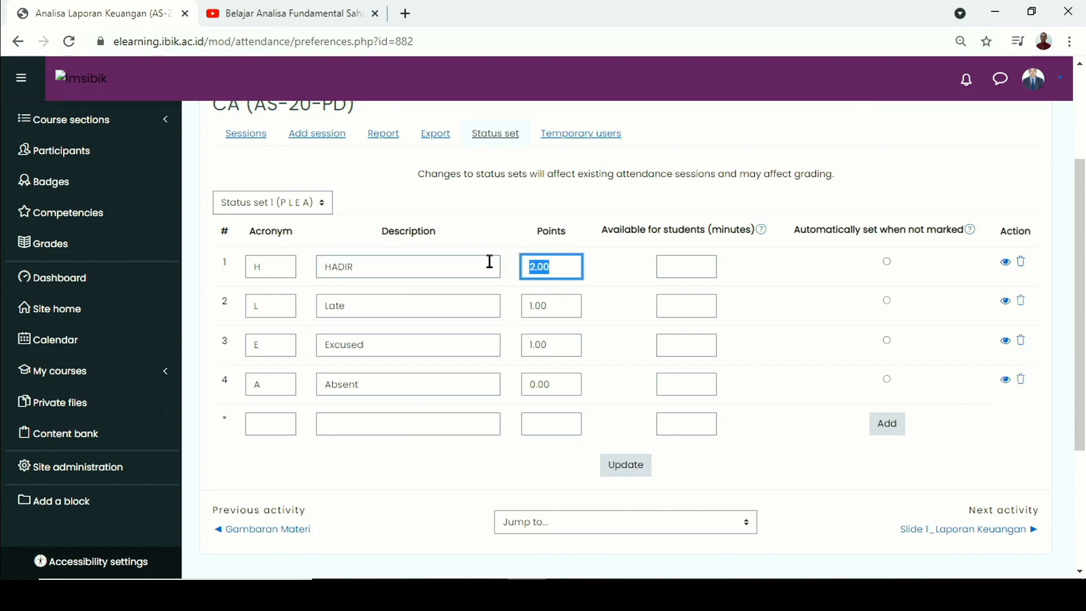
pyautogui.press('BackSpace')
# - Change L/Late to T/TIDAK HADIR worth 0 points and update the statuses
pyautogui.click(261, 304)
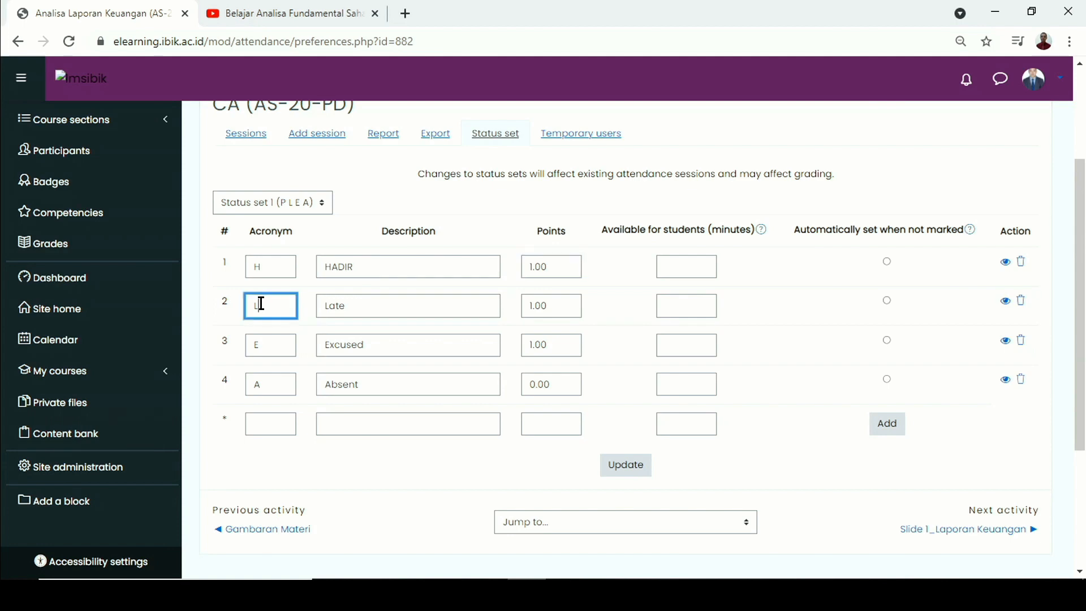
pyautogui.moveTo(274, 306); pyautogui.dragTo(231, 305)
pyautogui.write('T')
pyautogui.press('Tab')
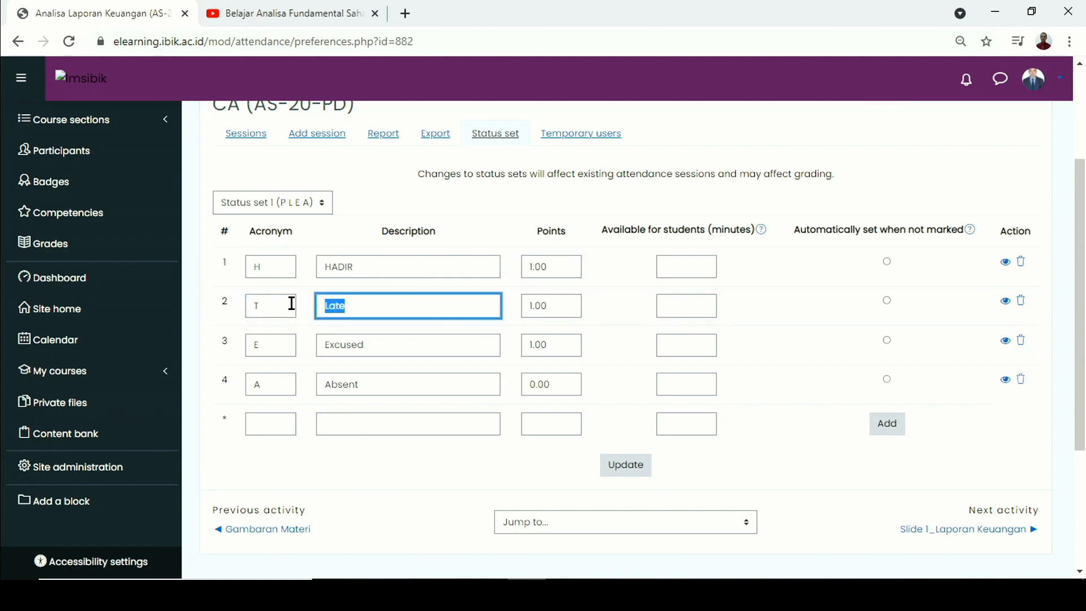
pyautogui.write('TIDAK HADIR')
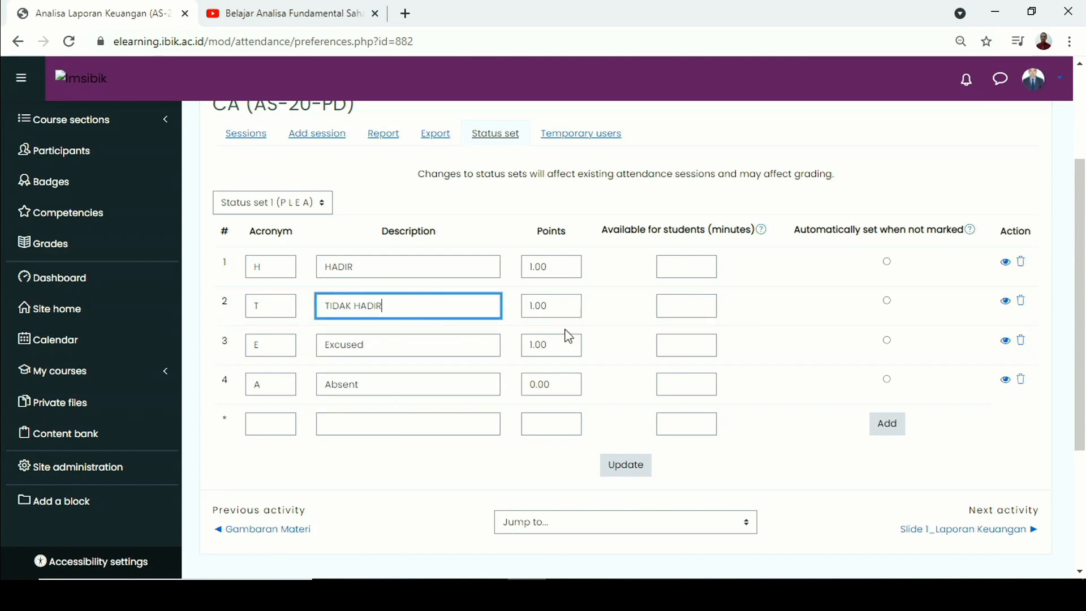
pyautogui.press('Tab')
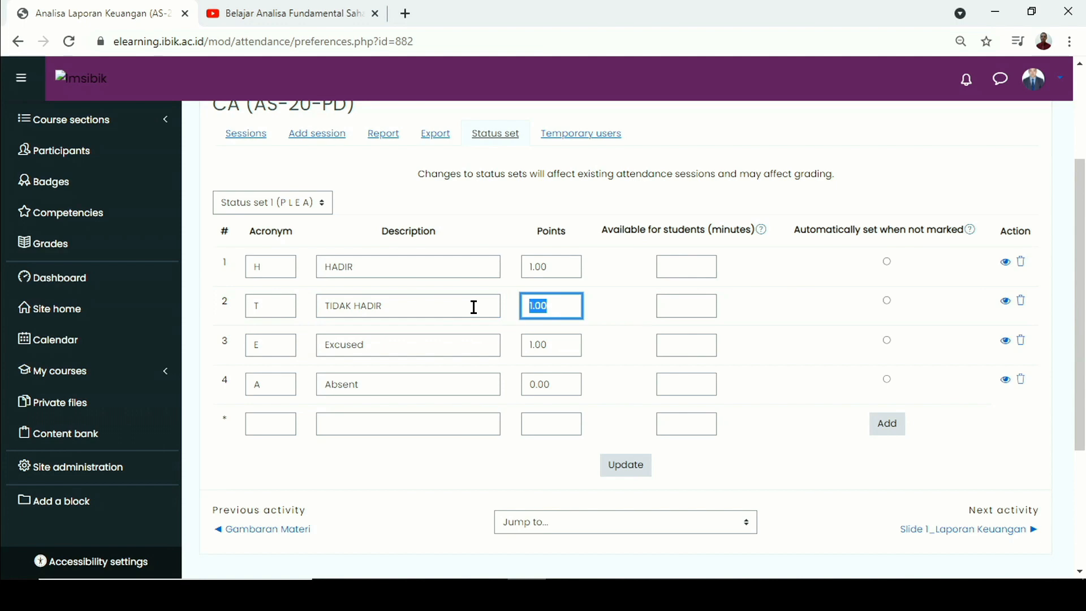
pyautogui.write('0')
pyautogui.click(613, 339)
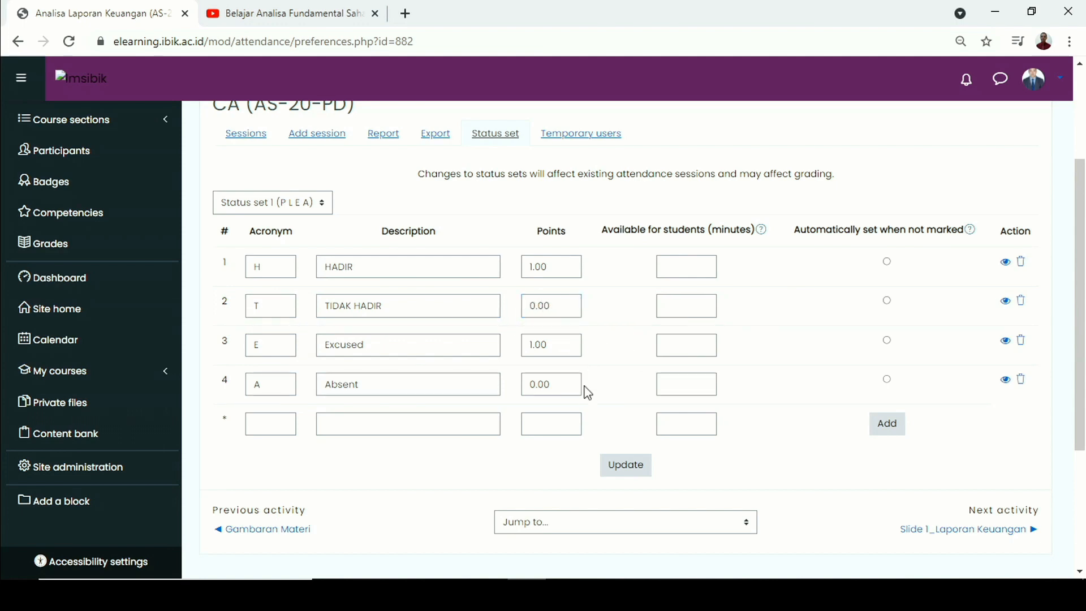
pyautogui.click(633, 473)
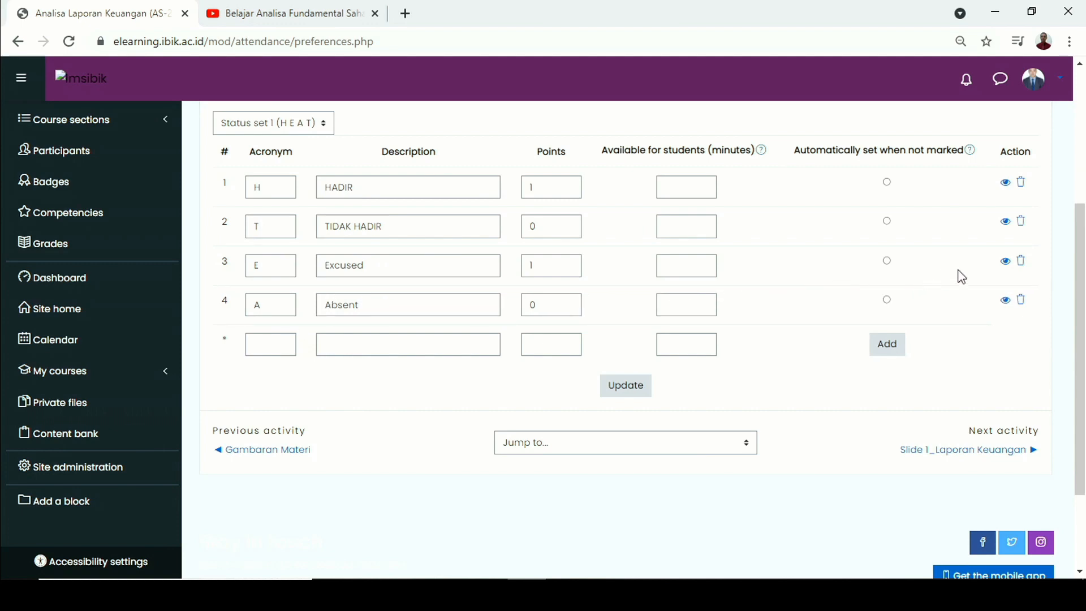
# - Delete the Excused and TIDAK HADIR statuses and save the two-status set
pyautogui.click(1022, 268)
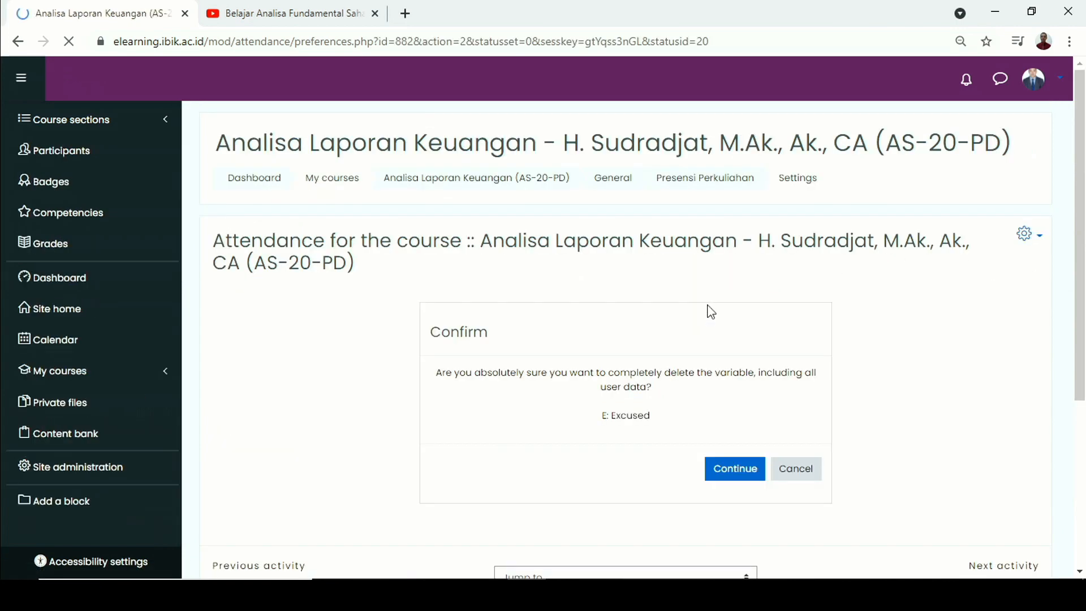
pyautogui.click(735, 471)
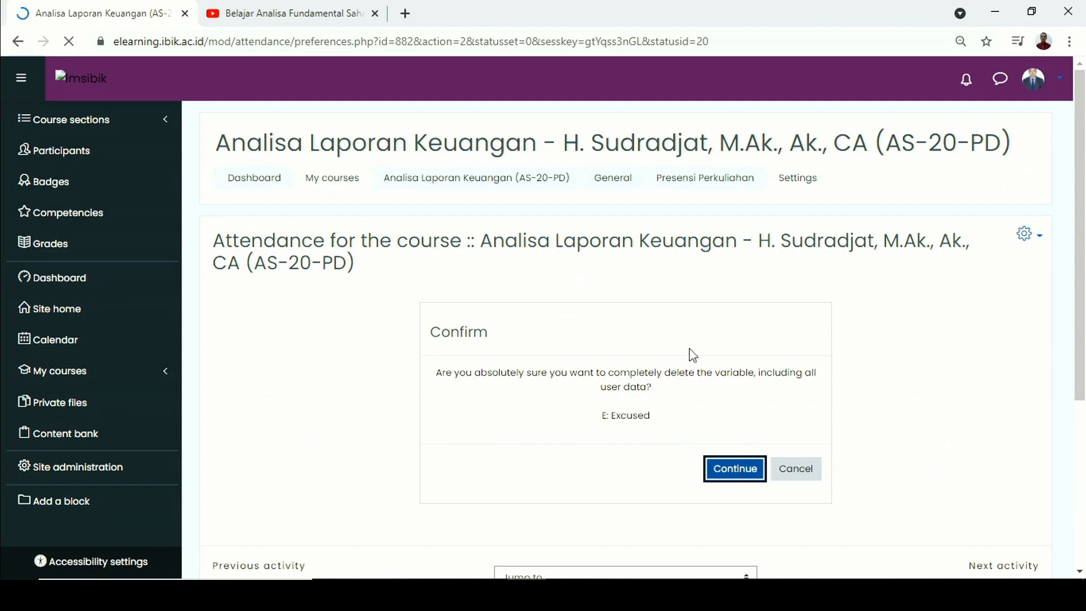
pyautogui.scroll(-2, 694, 329)
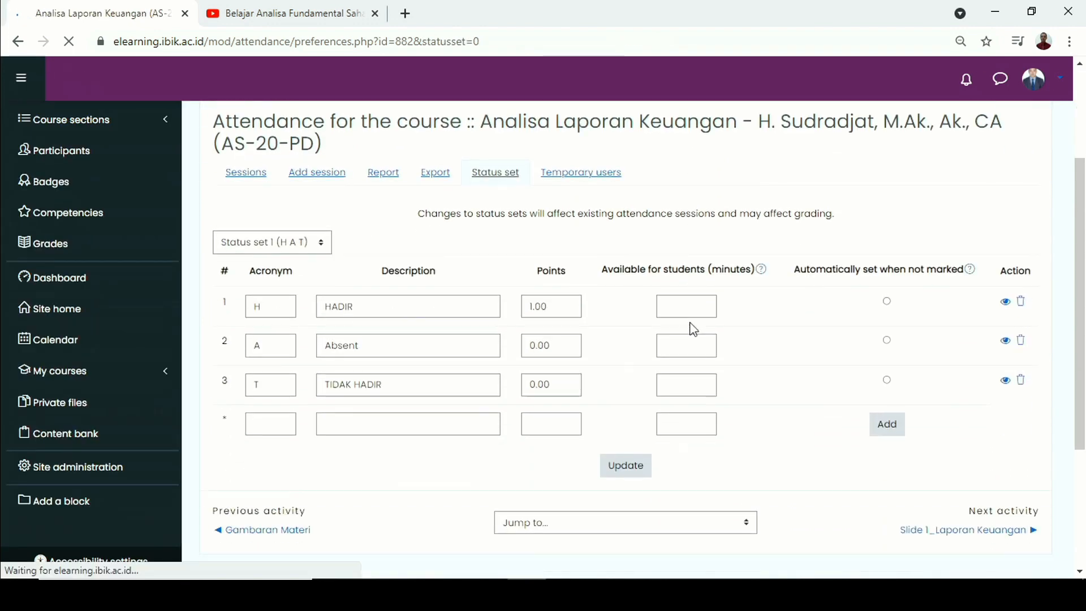
pyautogui.click(1021, 381)
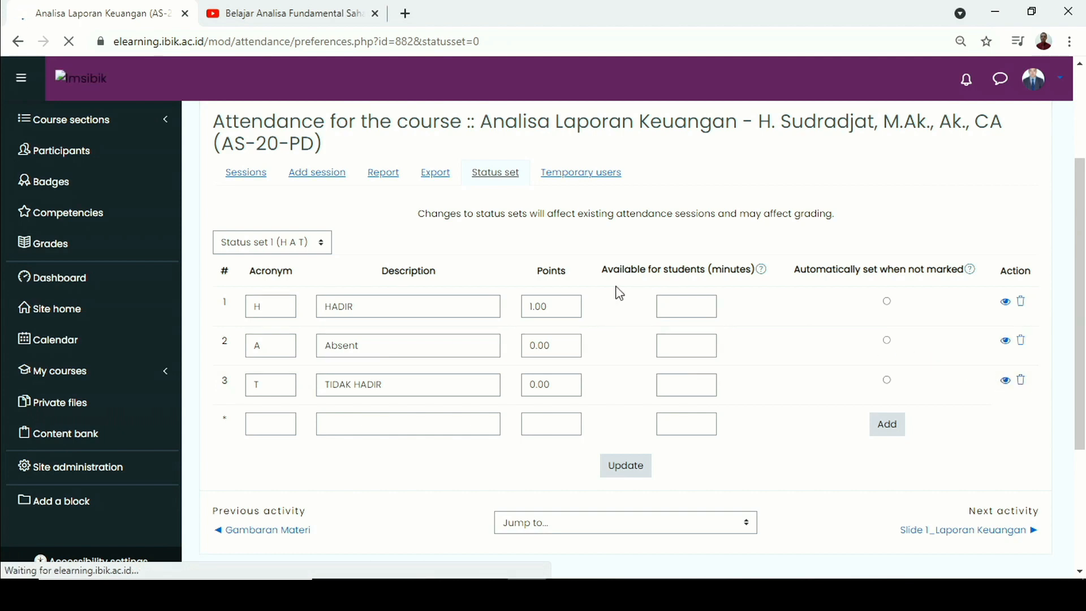
pyautogui.scroll(-2, 673, 291)
pyautogui.click(729, 311)
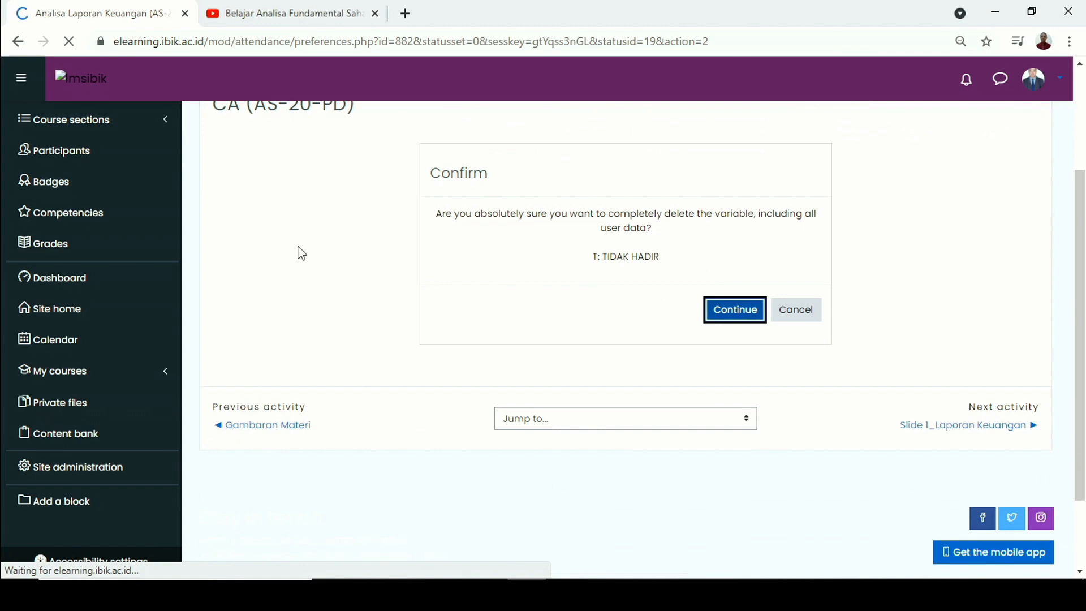
pyautogui.scroll(-3, 340, 277)
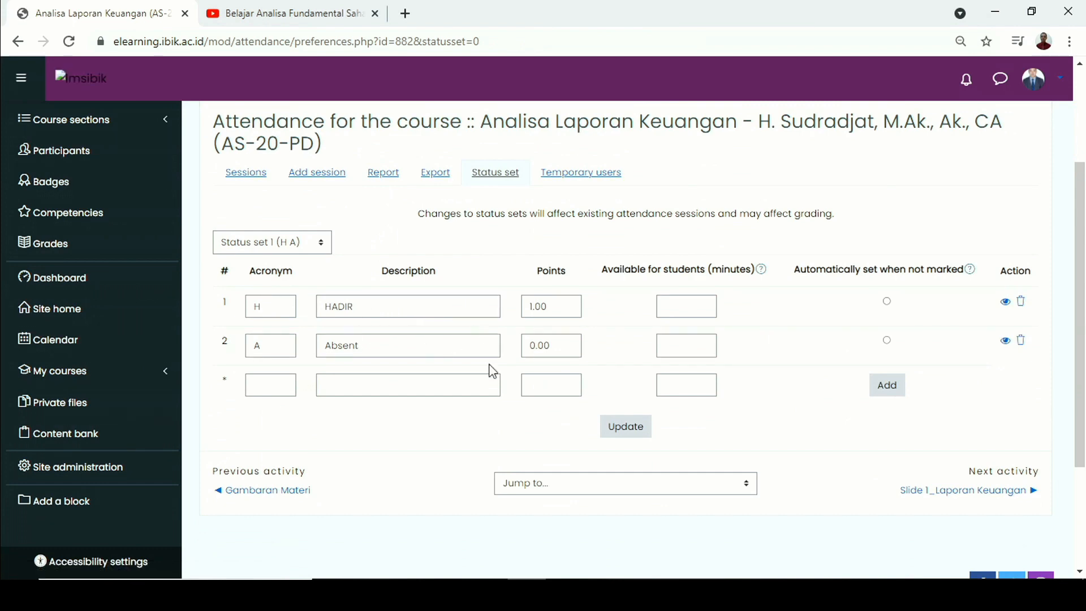
pyautogui.click(624, 434)
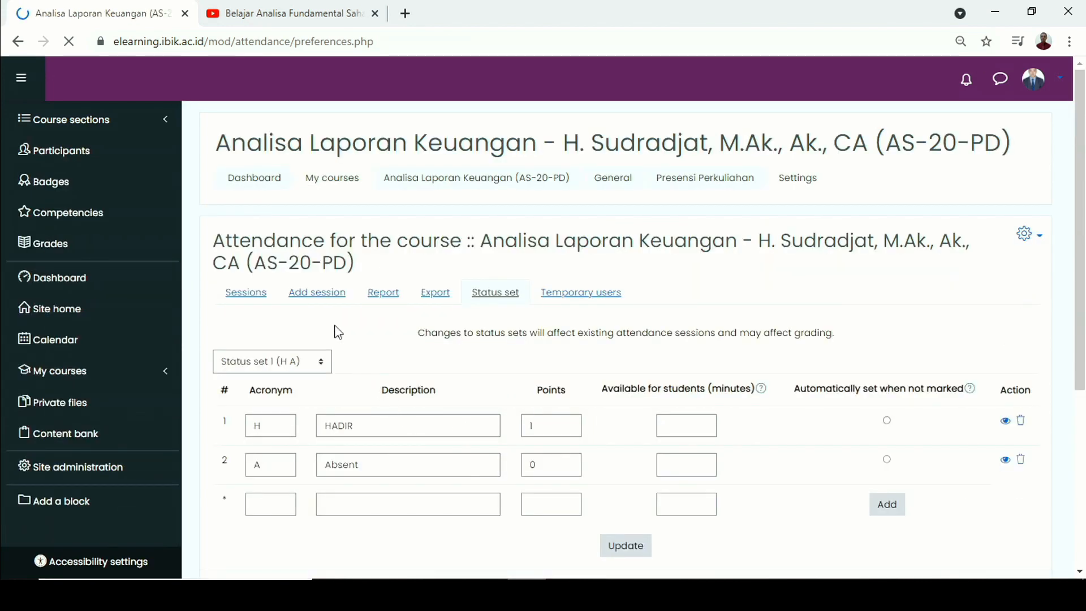
# - Return to the Sessions list showing the Mon 6 Sep 2021 session
pyautogui.click(243, 299)
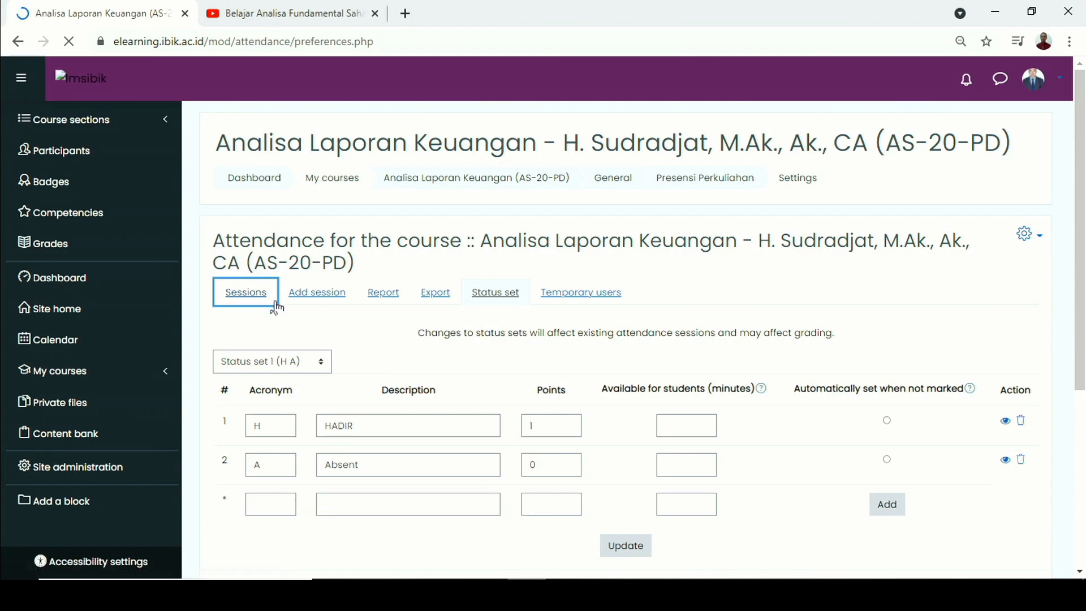
pyautogui.scroll(-2, 271, 305)
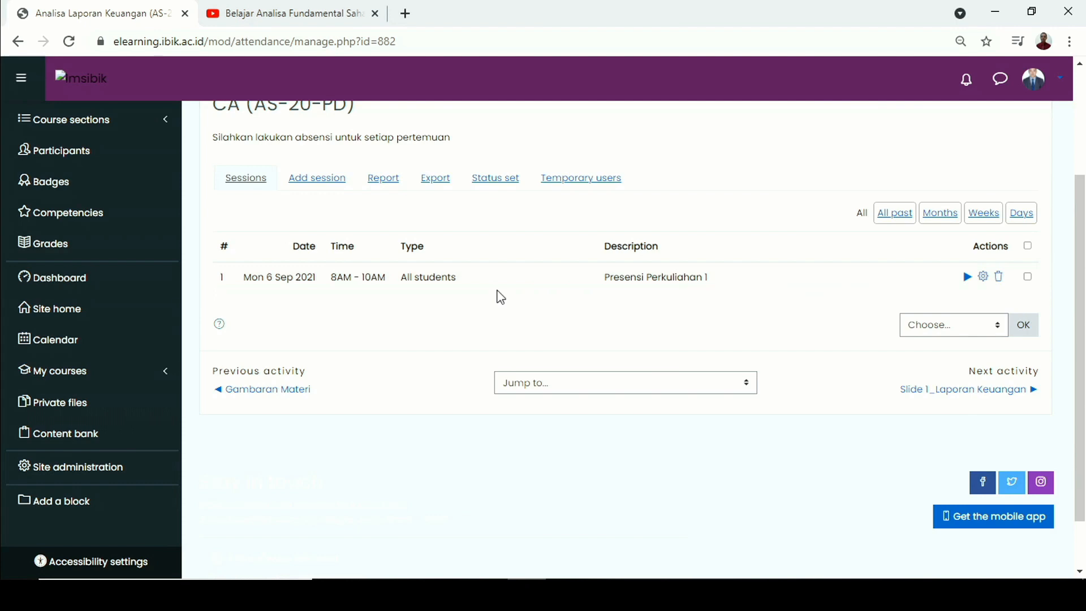
pyautogui.scroll(1, 500, 297)
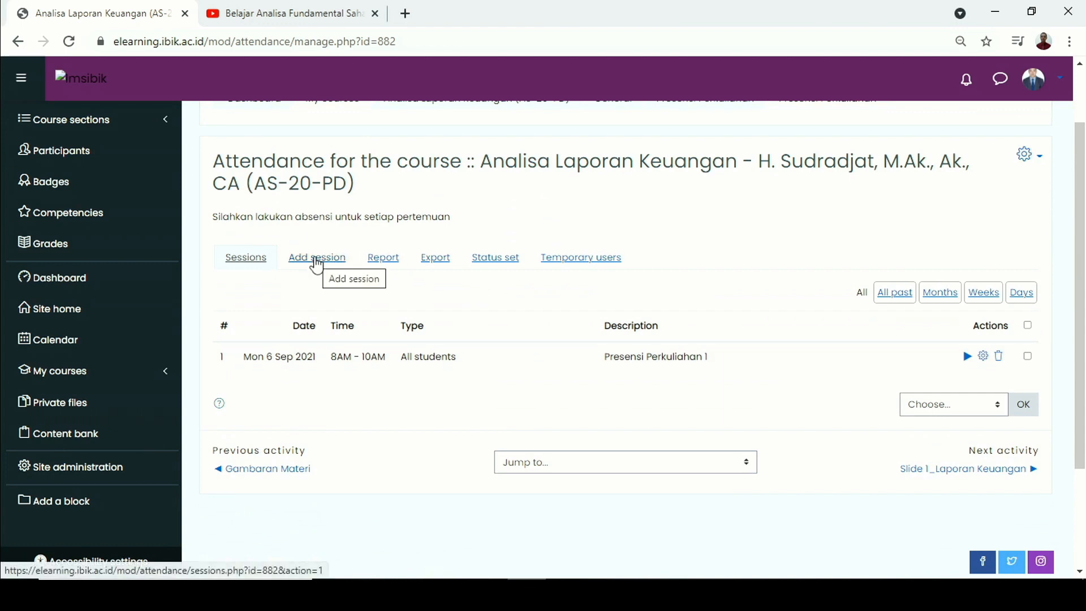
# - Start another session dated 13 September 2021 from 08:00 to 10:00
pyautogui.click(317, 264)
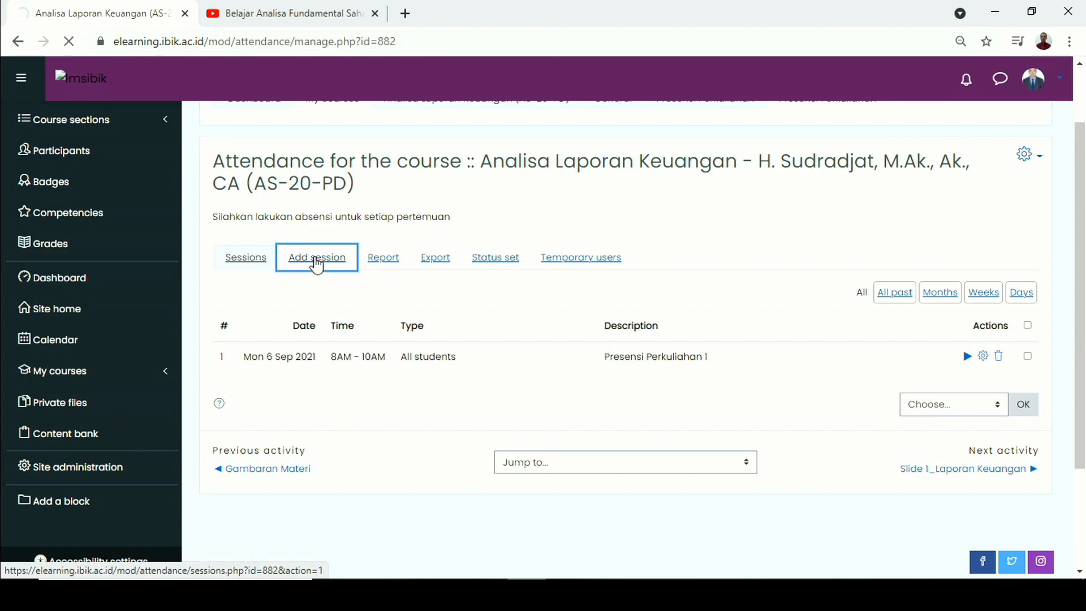
pyautogui.scroll(-2, 321, 266)
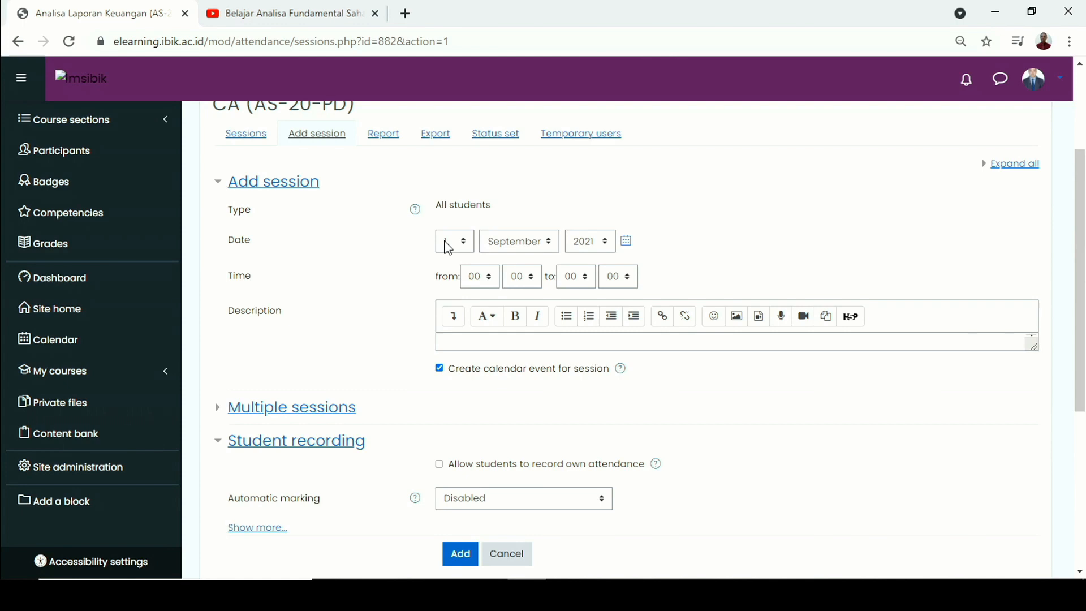
pyautogui.click(463, 247)
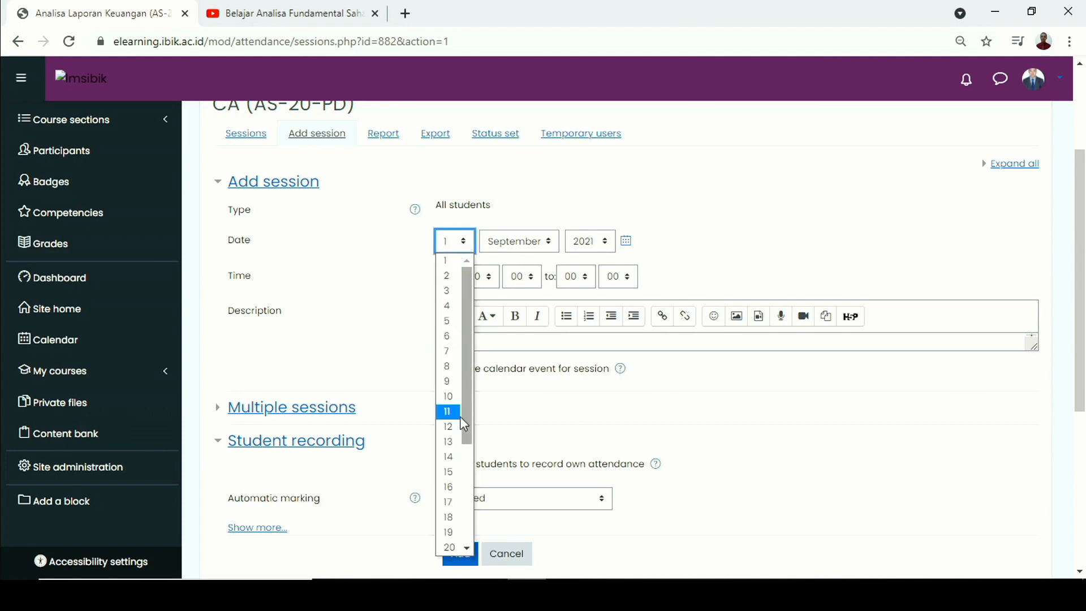
pyautogui.click(454, 442)
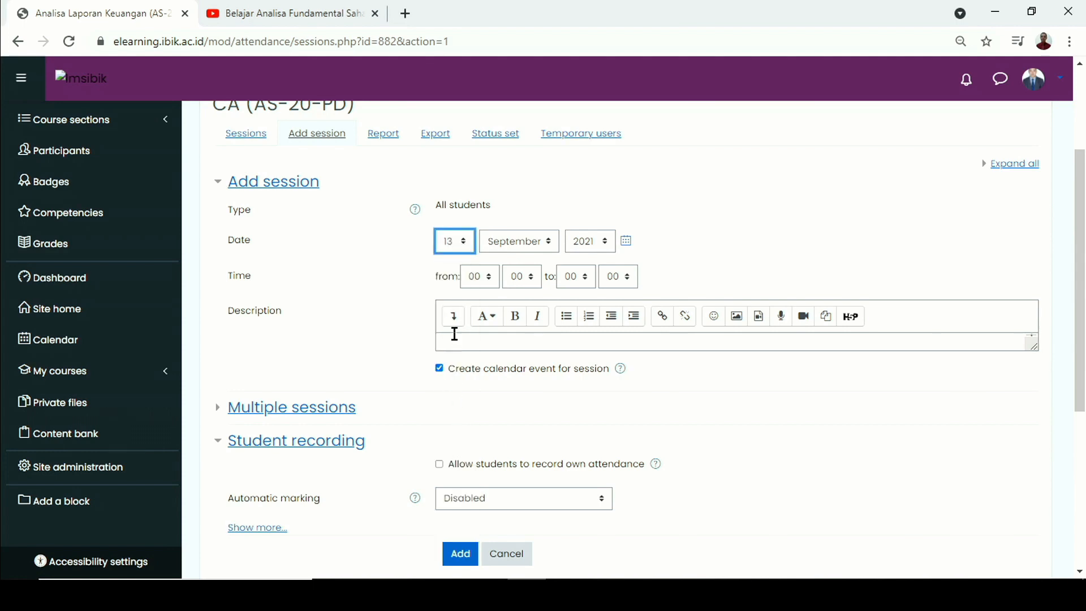
pyautogui.click(486, 279)
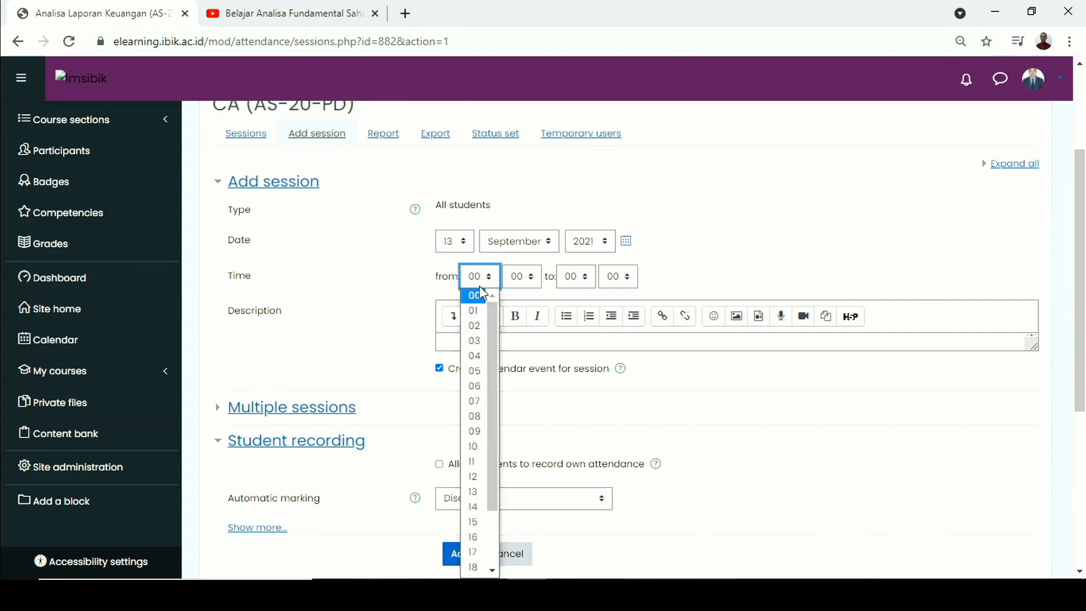
pyautogui.click(475, 416)
pyautogui.click(581, 279)
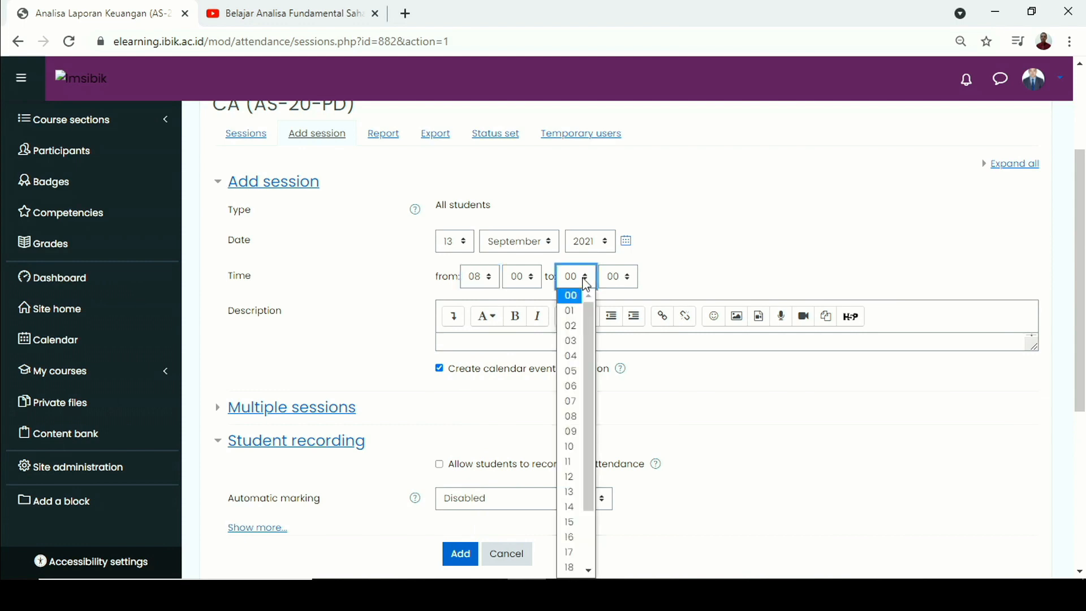
pyautogui.click(570, 447)
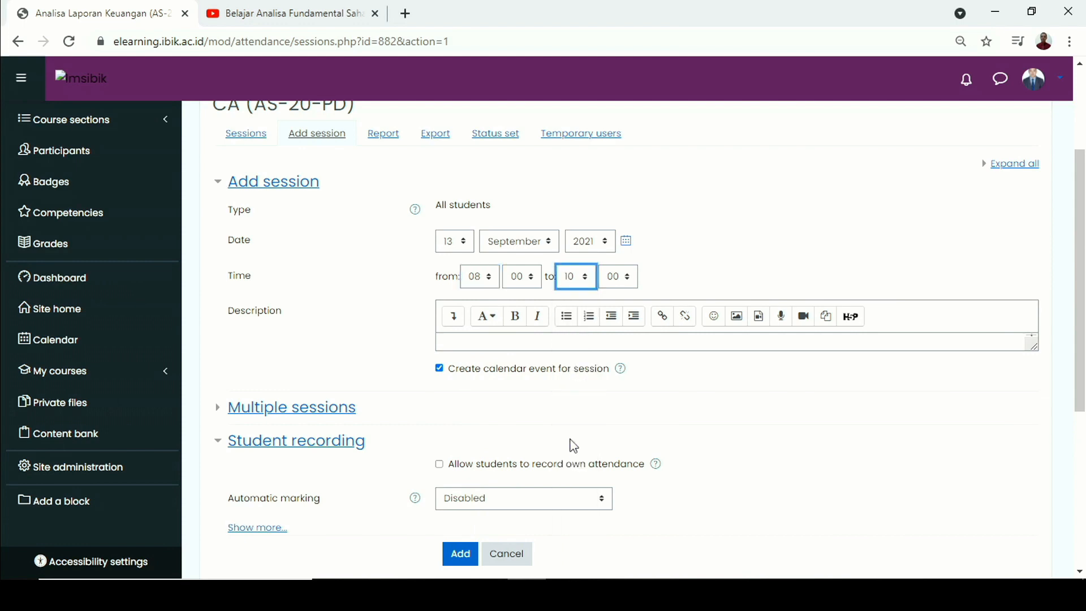
# - Describe it 'Presensi Perkuliahan 2', allow student self-recording, and add the session
pyautogui.click(485, 340)
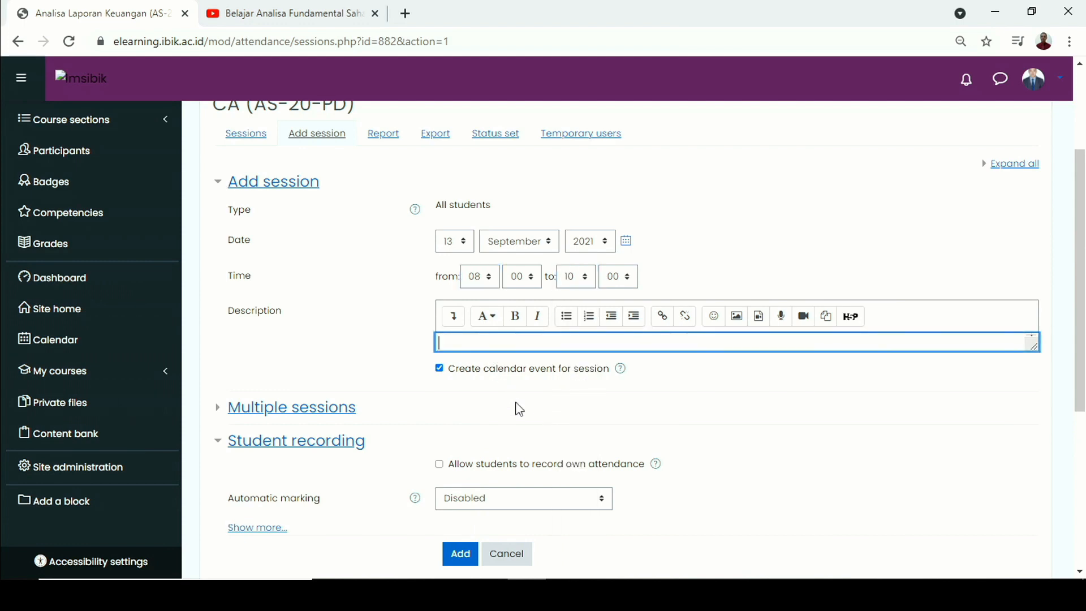
pyautogui.write('Presensi Perkuliahan')
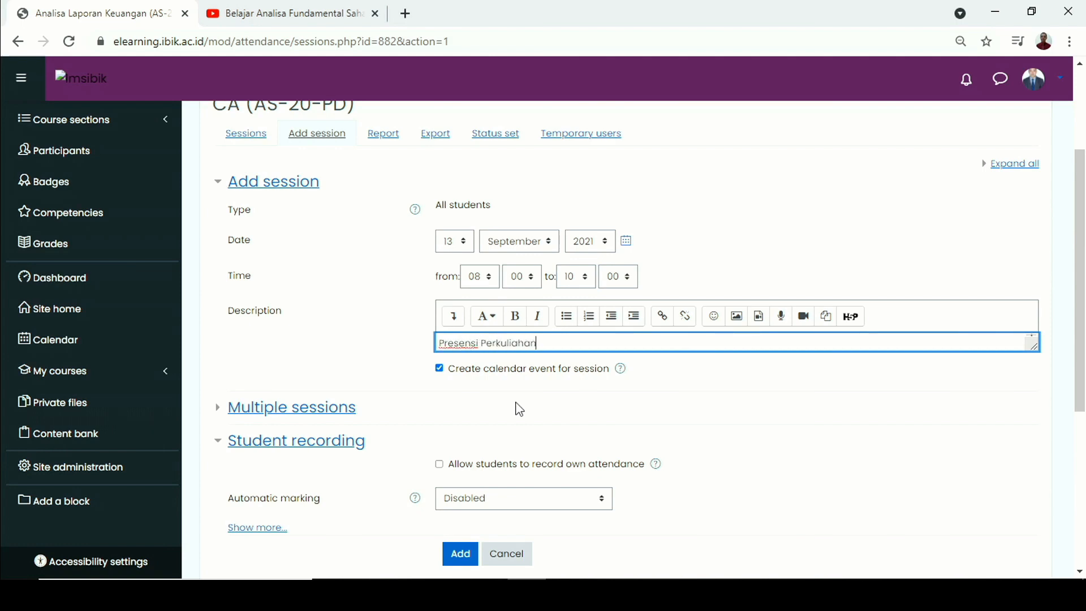
pyautogui.write(' 2')
pyautogui.scroll(-2, 323, 339)
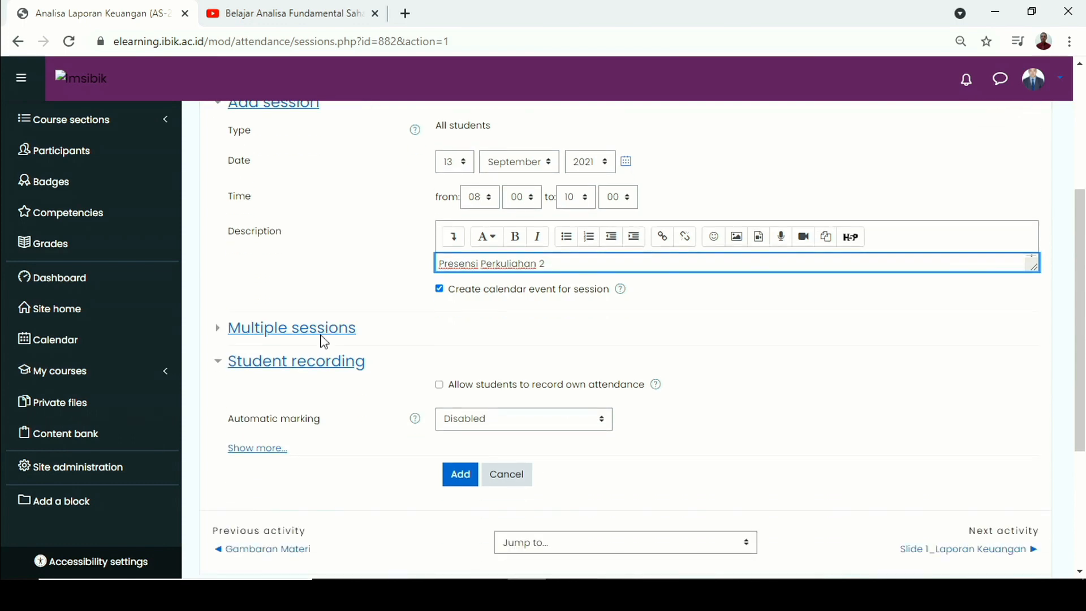
pyautogui.scroll(-2, 320, 329)
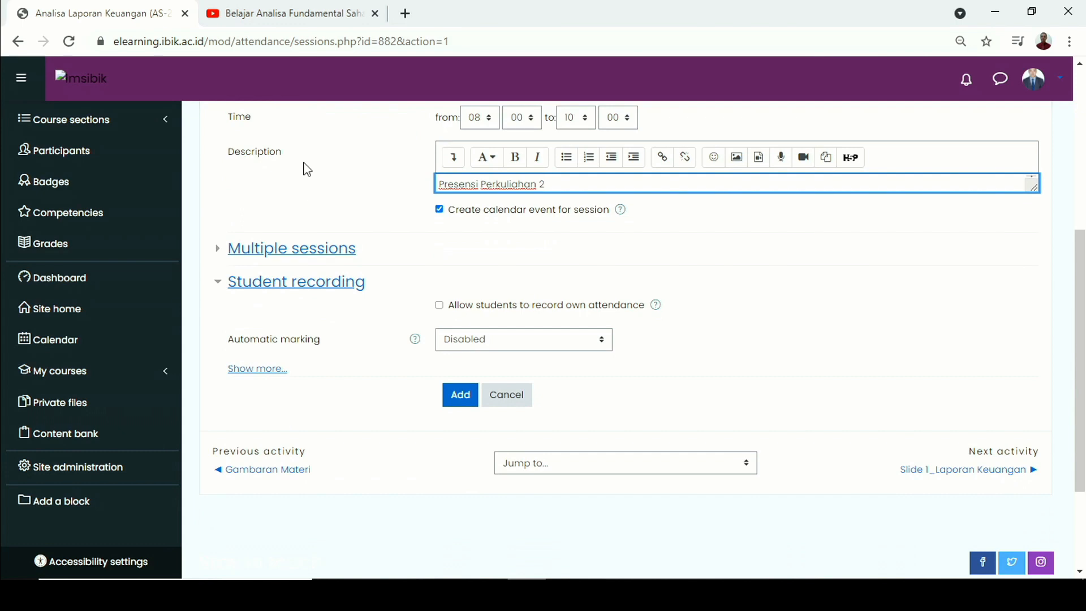
pyautogui.click(440, 306)
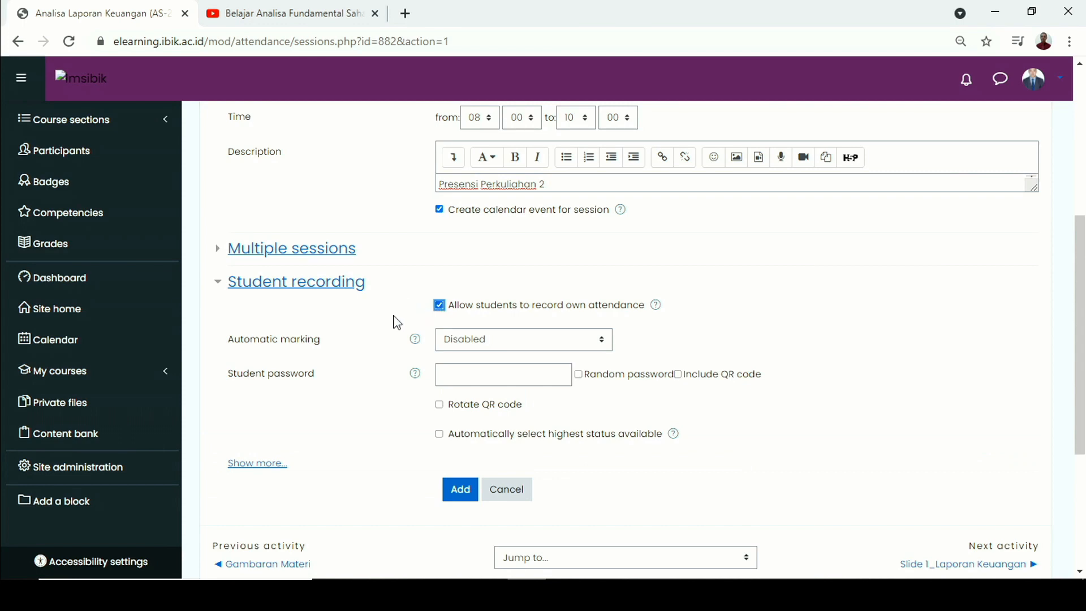
pyautogui.scroll(-1, 394, 328)
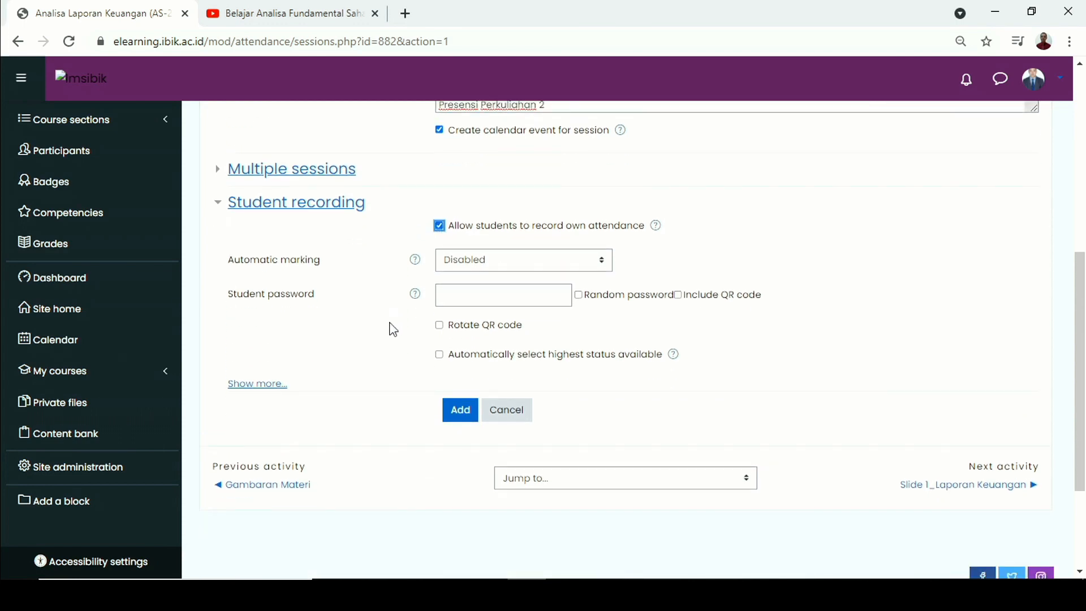
pyautogui.click(461, 420)
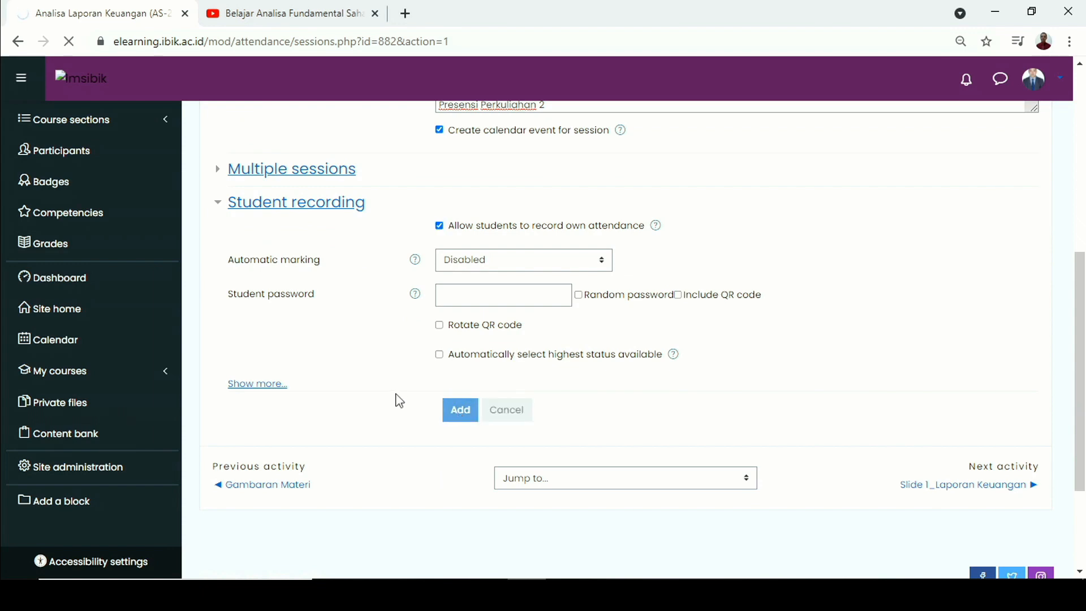
pyautogui.scroll(2, 396, 399)
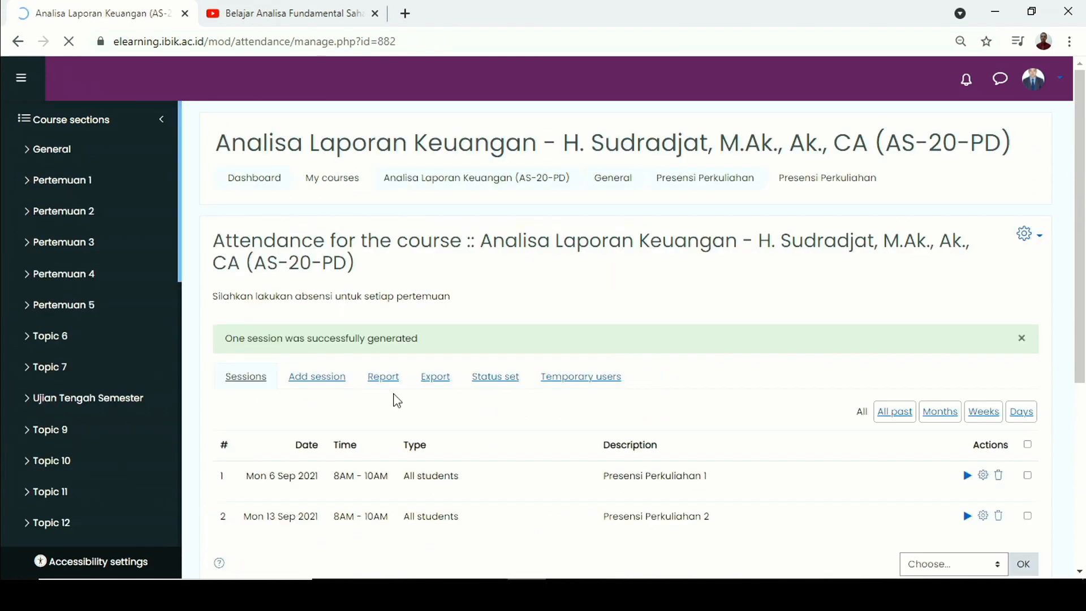
# - Review the status set showing H/HADIR and A/Absent
pyautogui.scroll(-2, 397, 434)
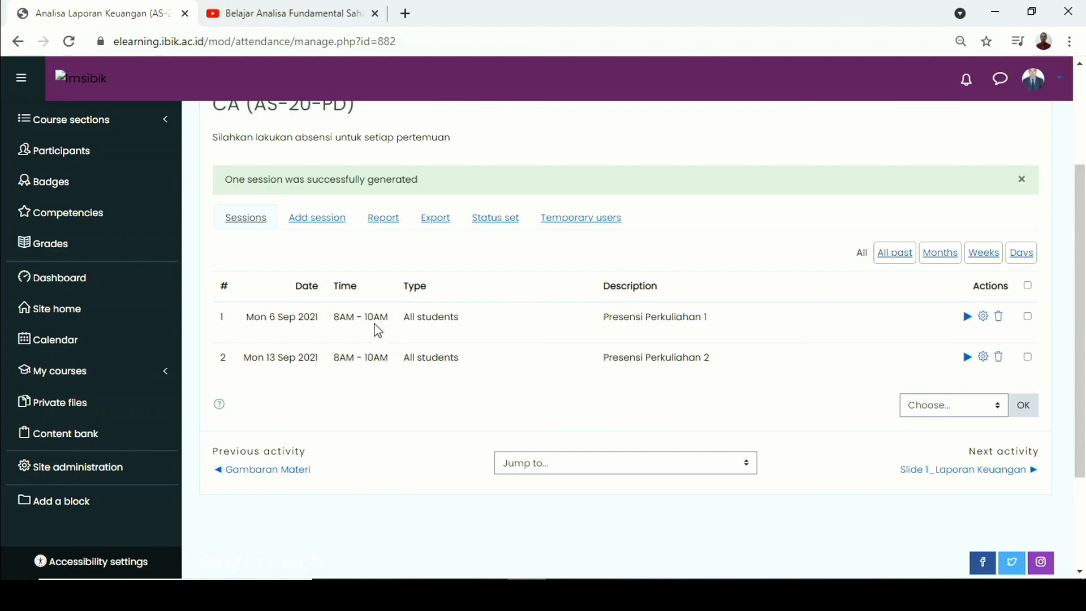
pyautogui.click(487, 224)
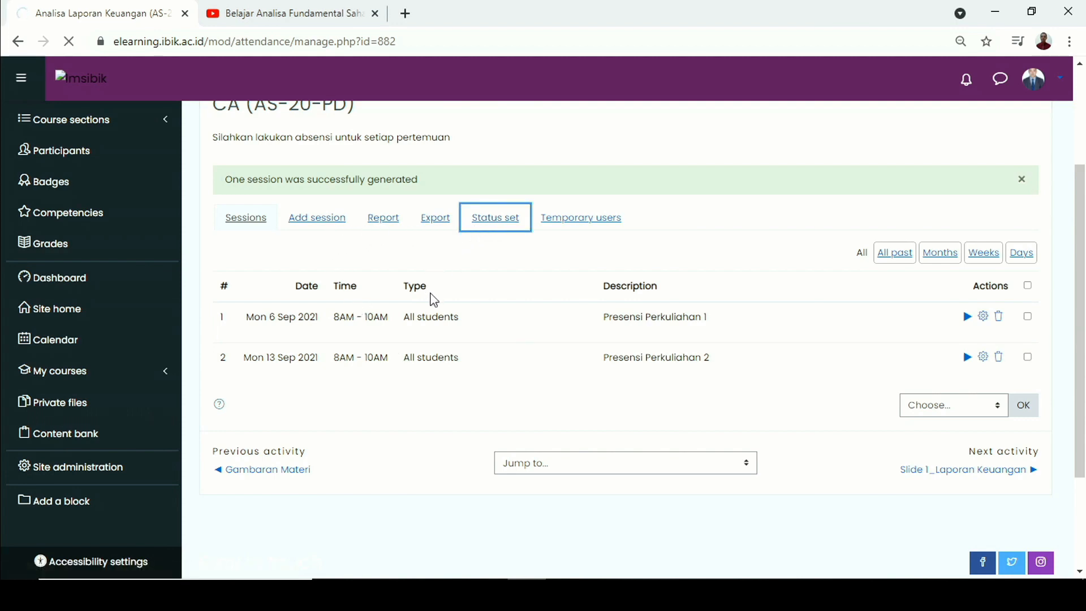
pyautogui.scroll(-3, 452, 300)
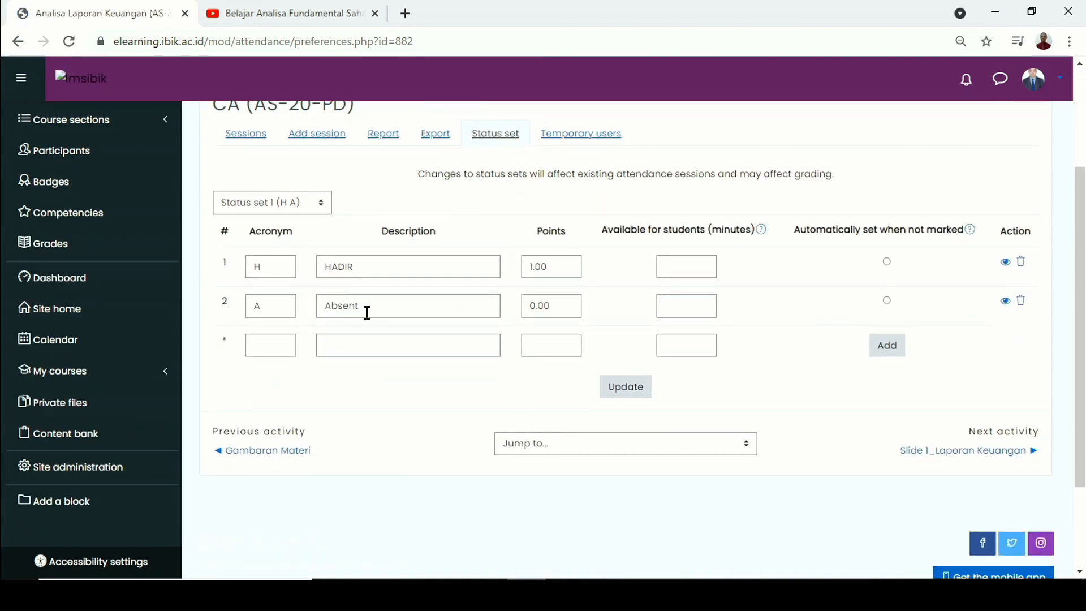
pyautogui.scroll(2, 382, 301)
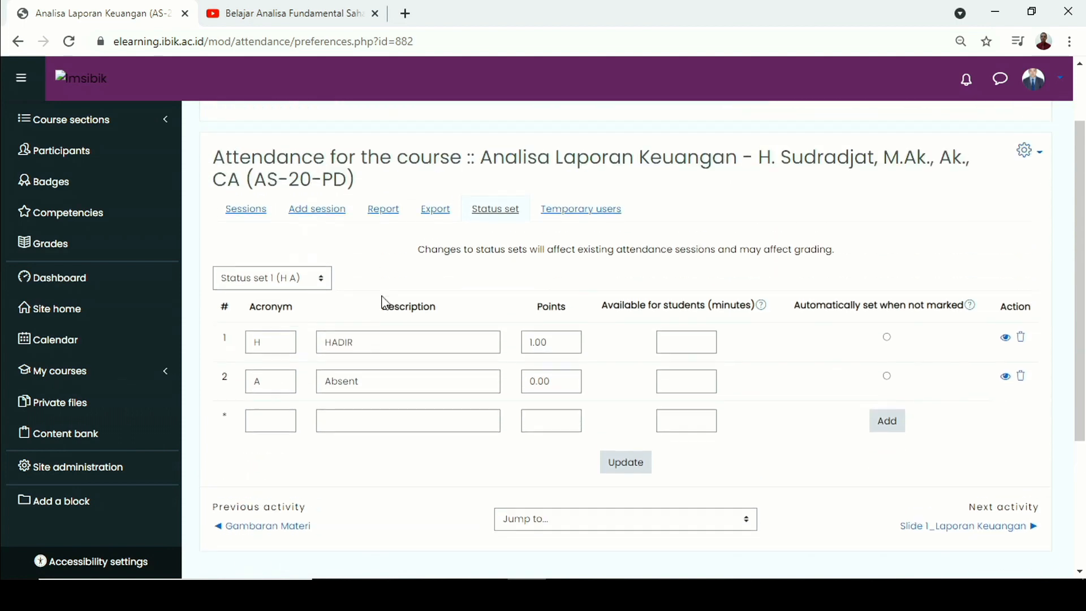
# - Check both 6 and 13 Sep 8AM–10AM sessions on the Sessions list, then go to the course page
pyautogui.click(247, 218)
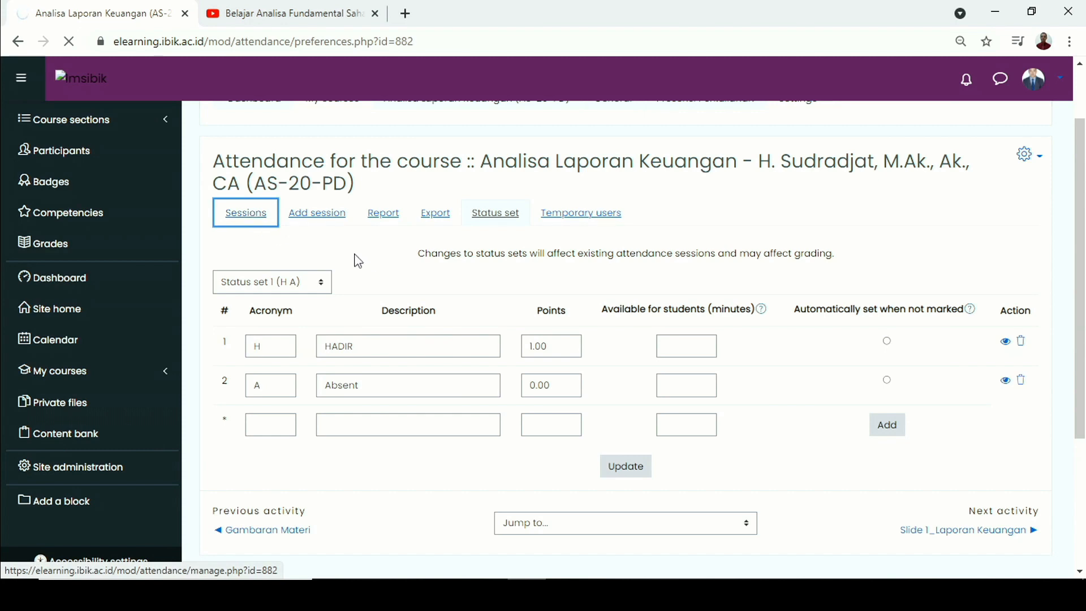
pyautogui.scroll(-2, 358, 277)
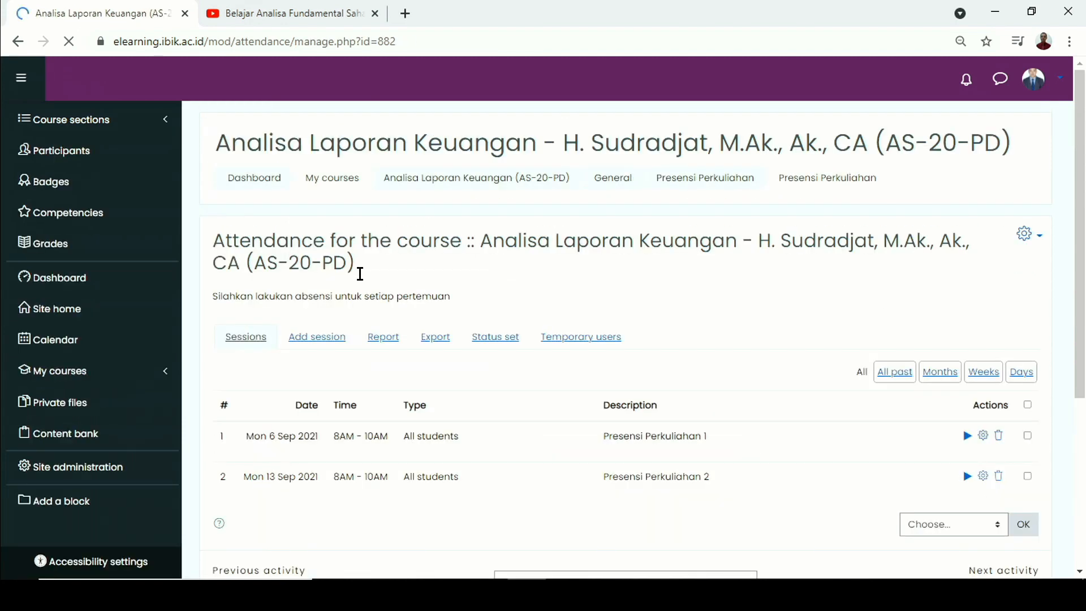
pyautogui.scroll(-2, 354, 283)
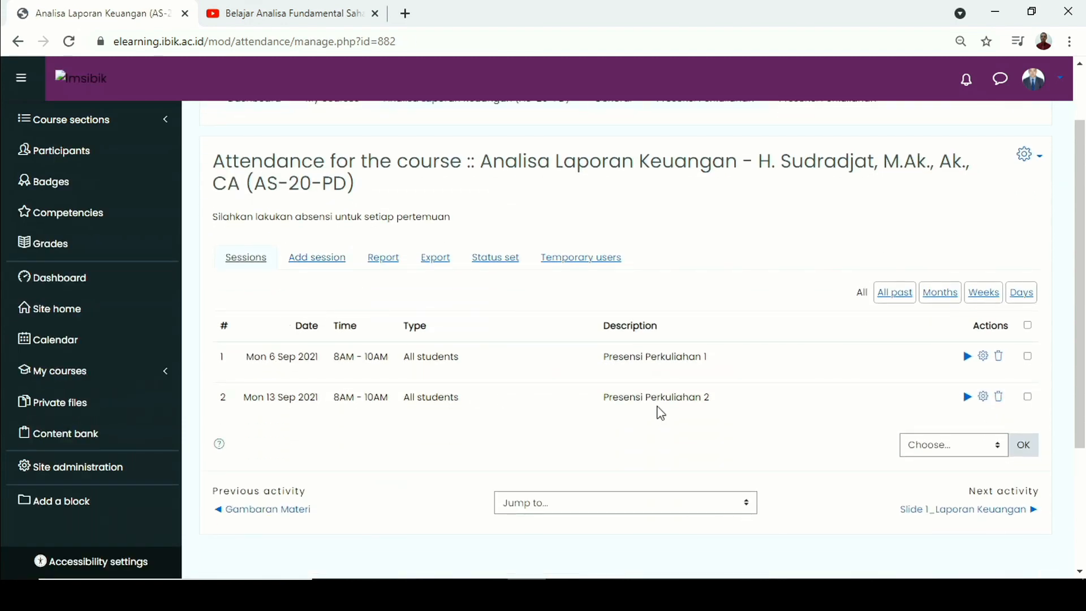
pyautogui.scroll(-2, 606, 382)
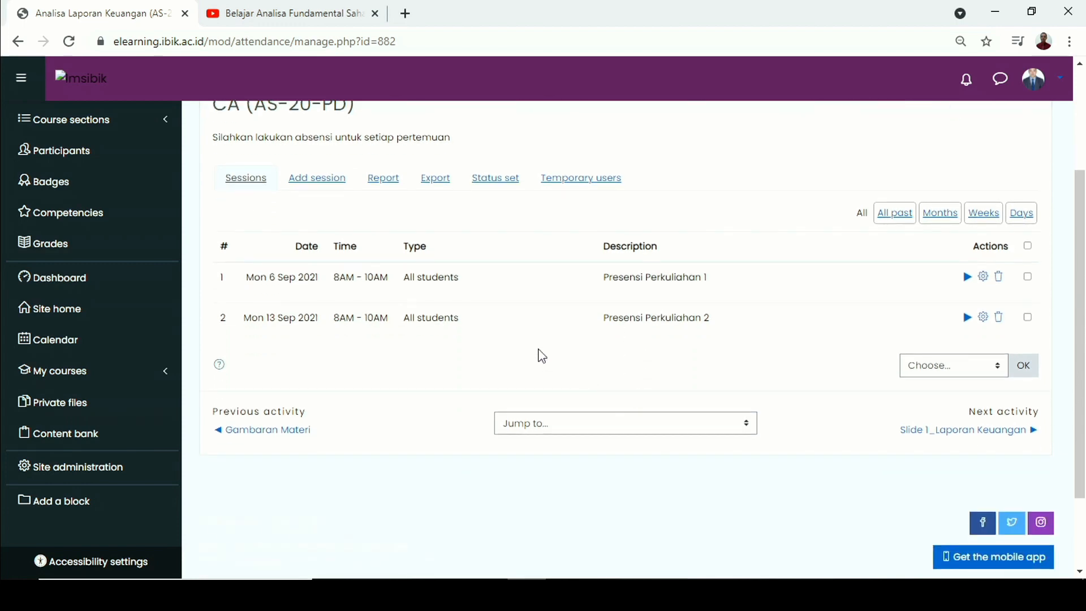
pyautogui.scroll(4, 538, 354)
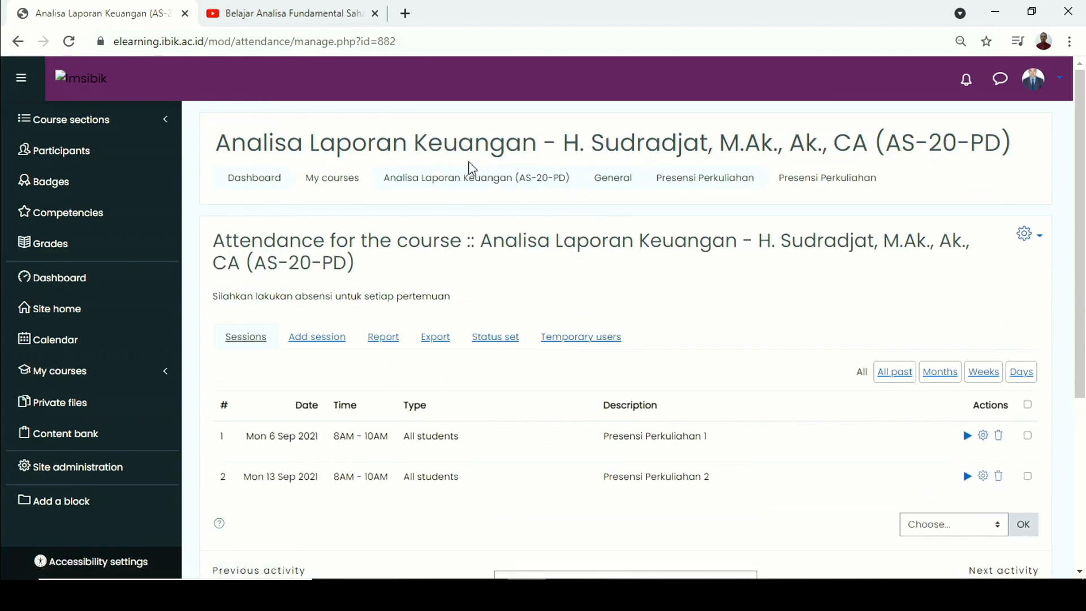
pyautogui.click(453, 184)
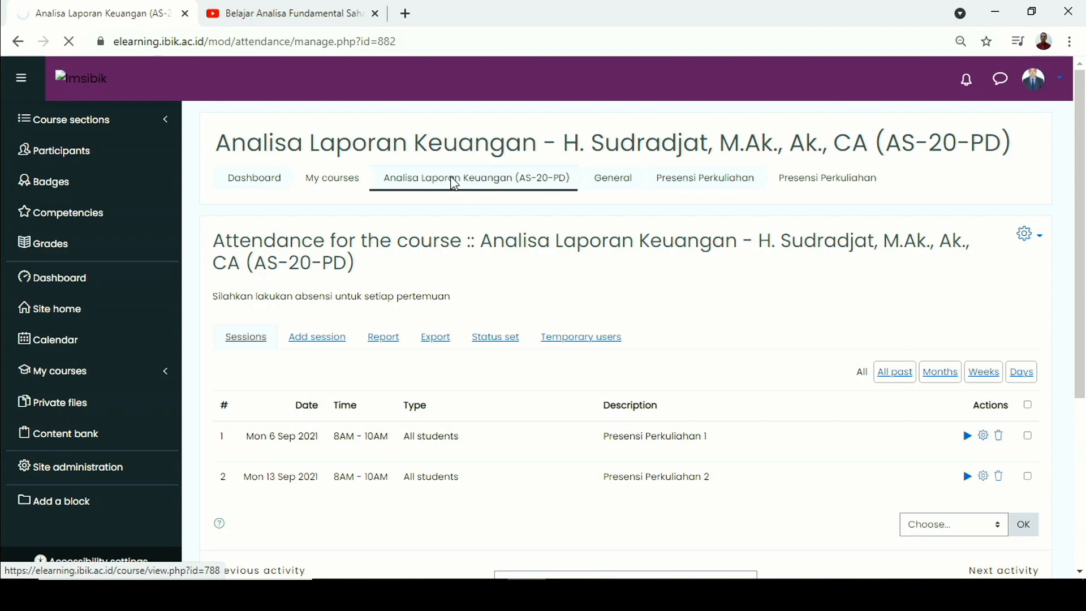
# - Turn editing off and review Presensi Perkuliahan above Pertemuan 1's materials
pyautogui.scroll(-1, 495, 233)
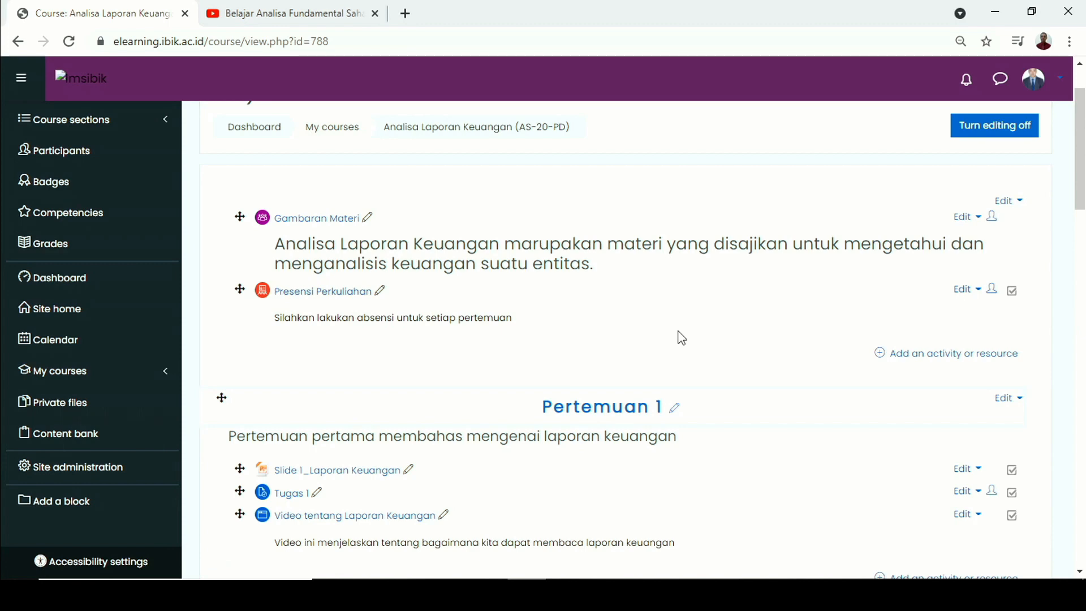
pyautogui.scroll(2, 698, 318)
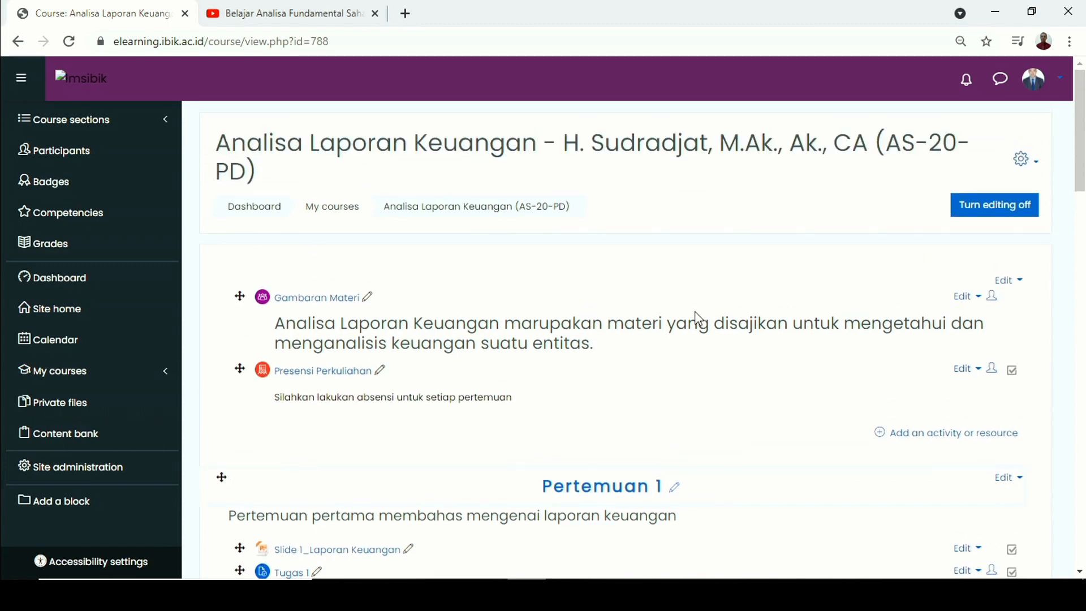
pyautogui.click(973, 211)
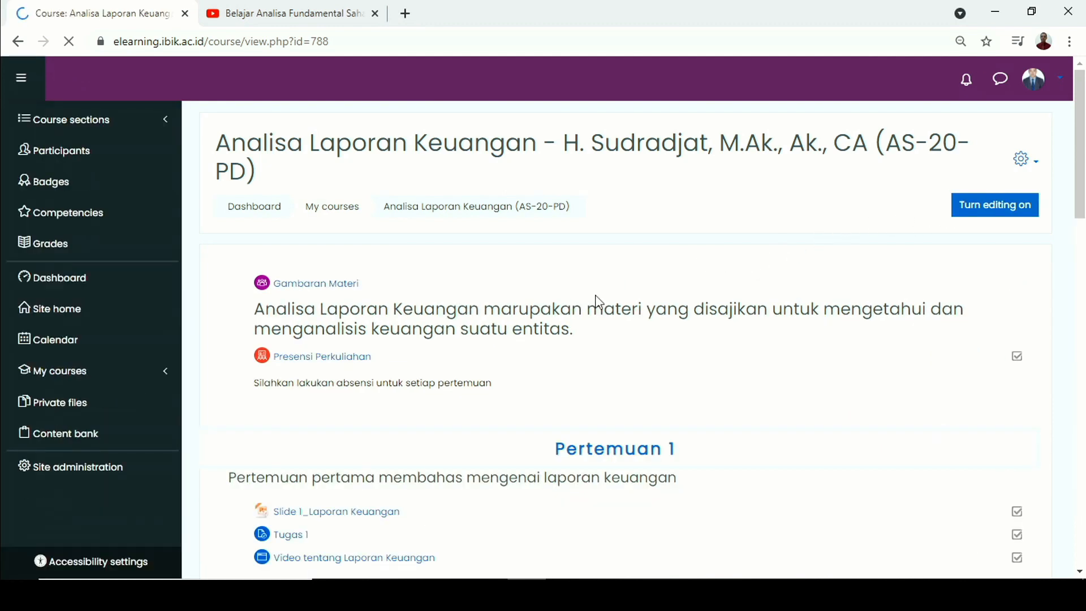
pyautogui.scroll(-1, 412, 231)
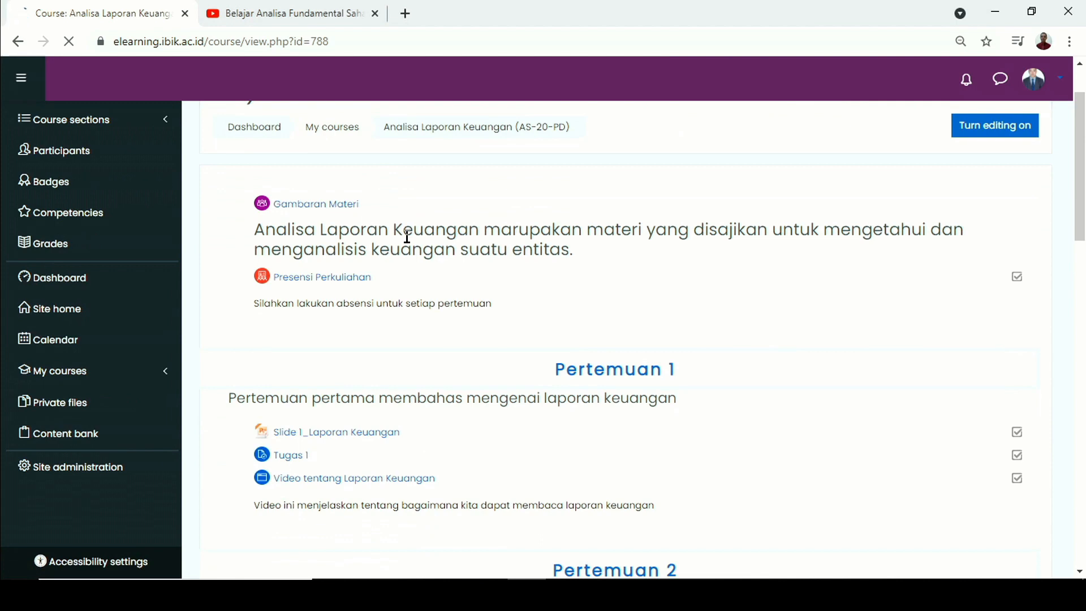
pyautogui.scroll(-1, 407, 243)
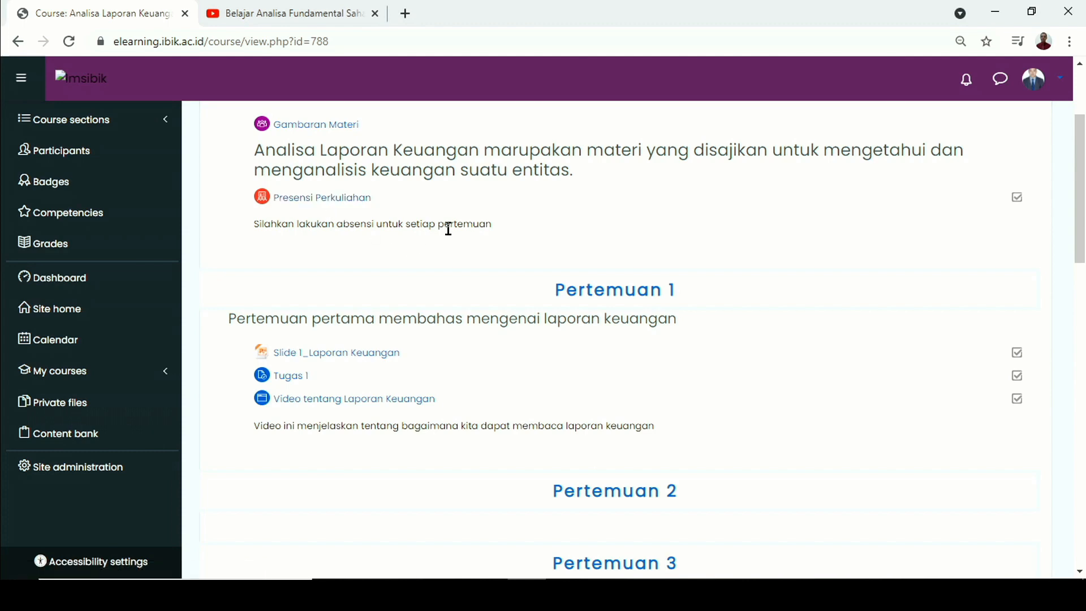
pyautogui.scroll(3, 448, 228)
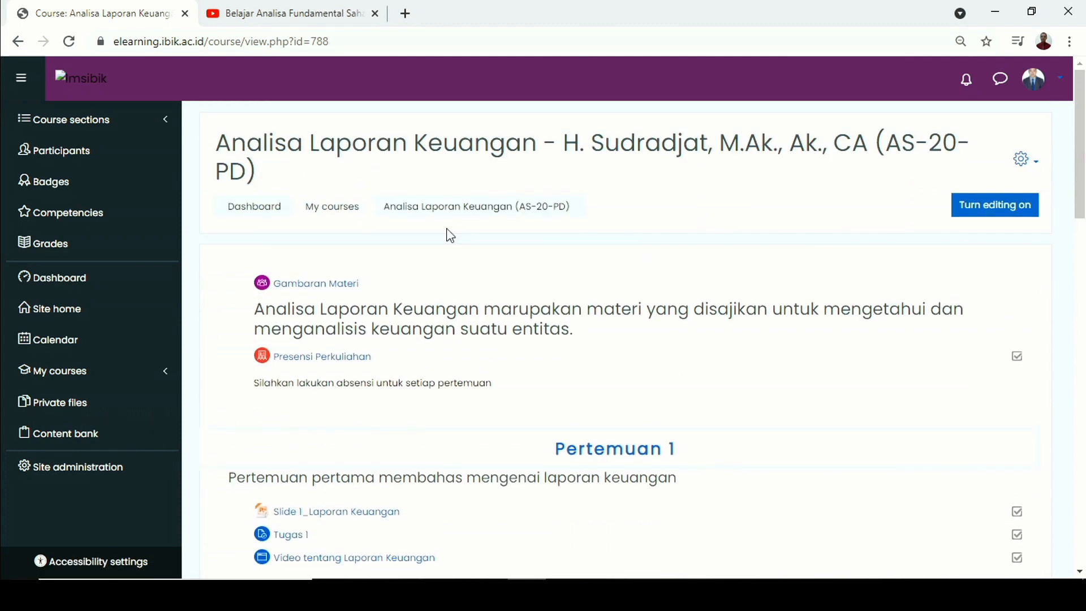